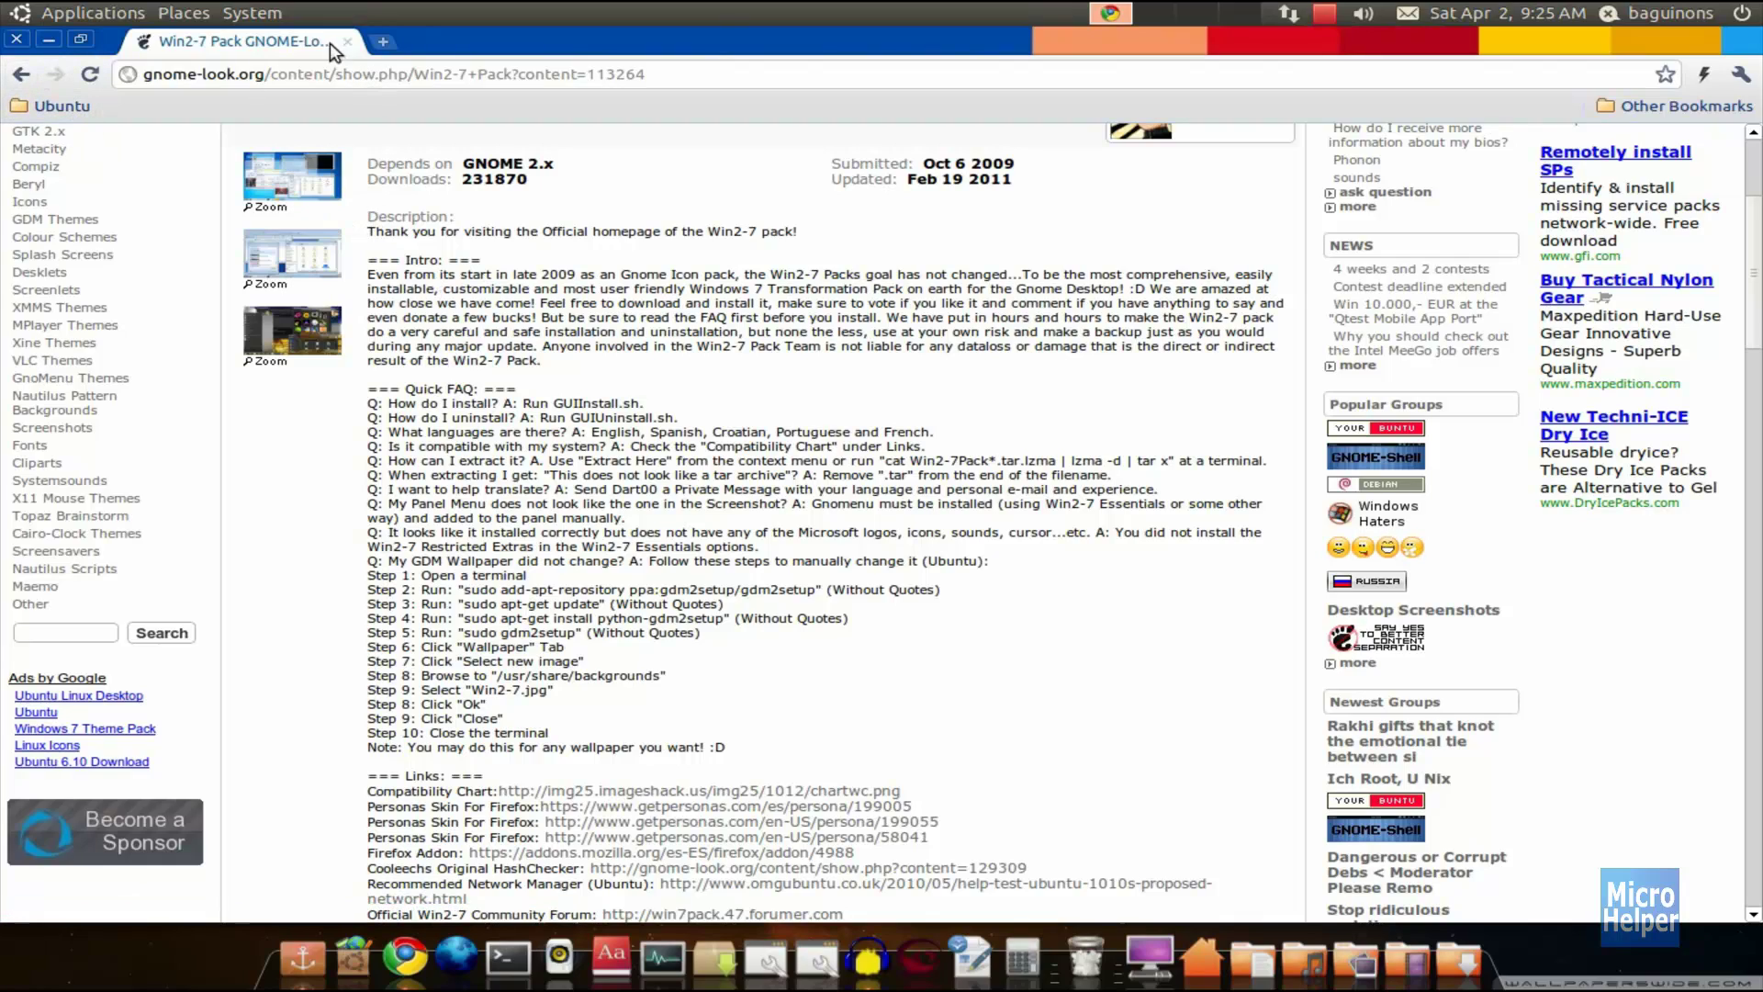
{"action": "left_click", "coordinate": [260, 15]}
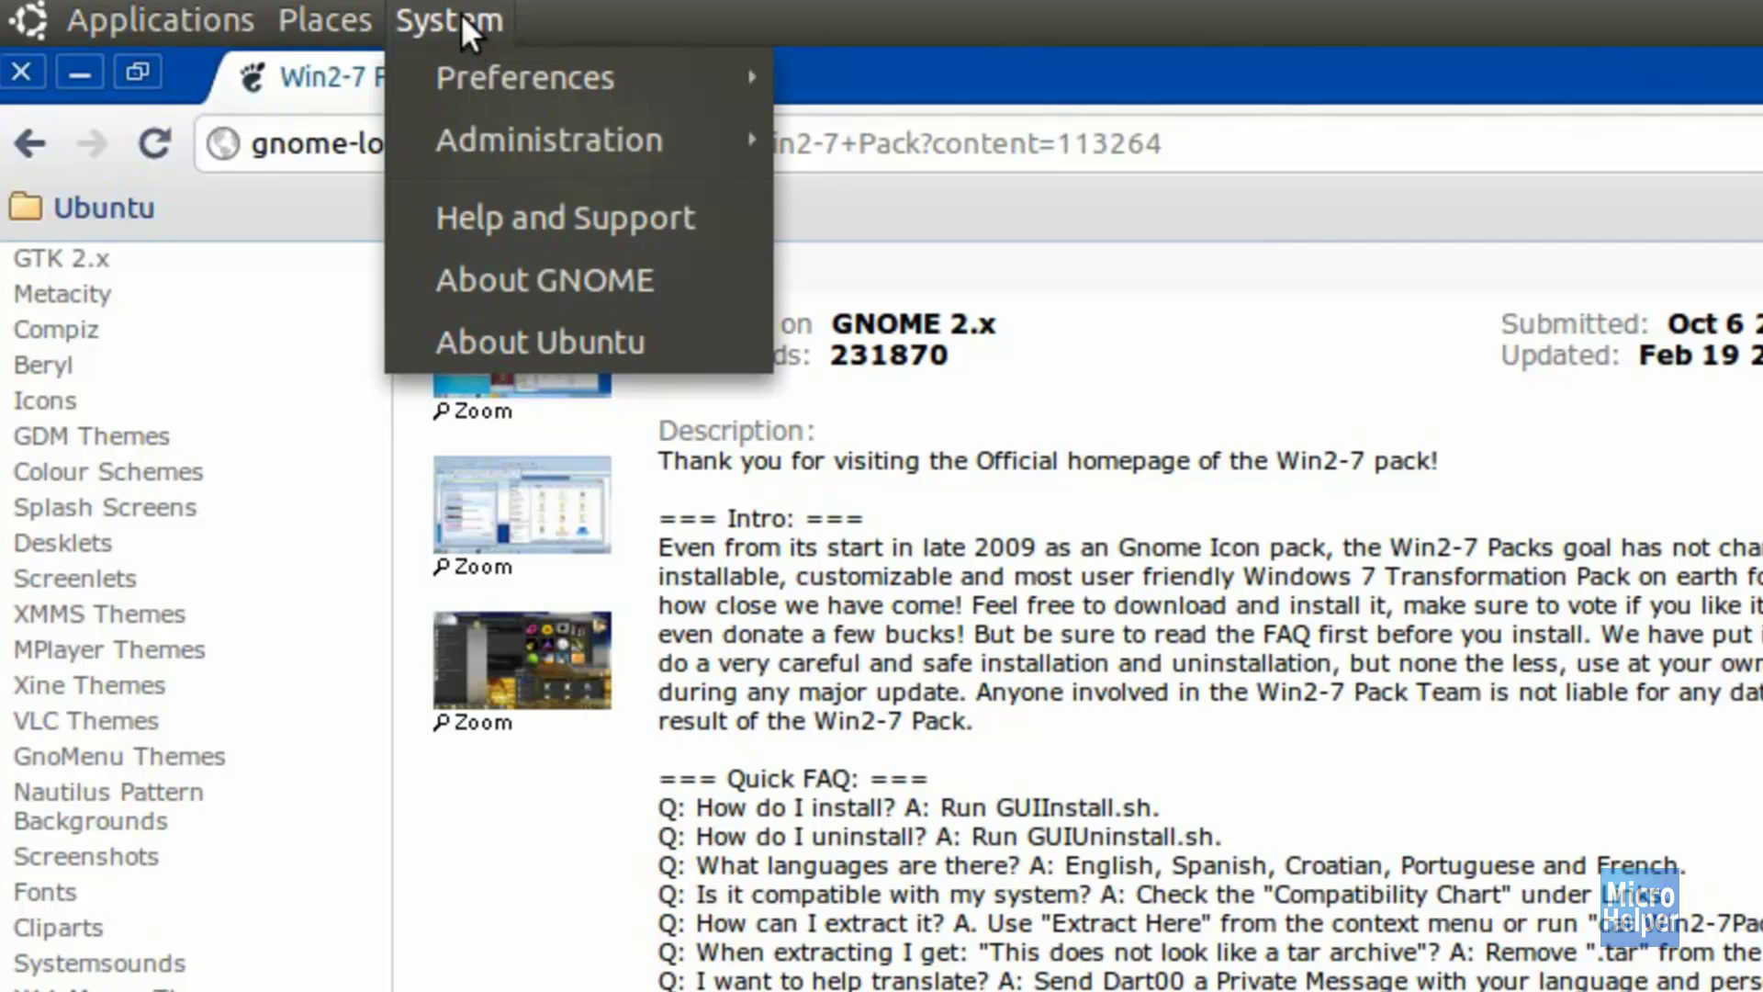
{"action": "mouse_move", "coordinate": [476, 151]}
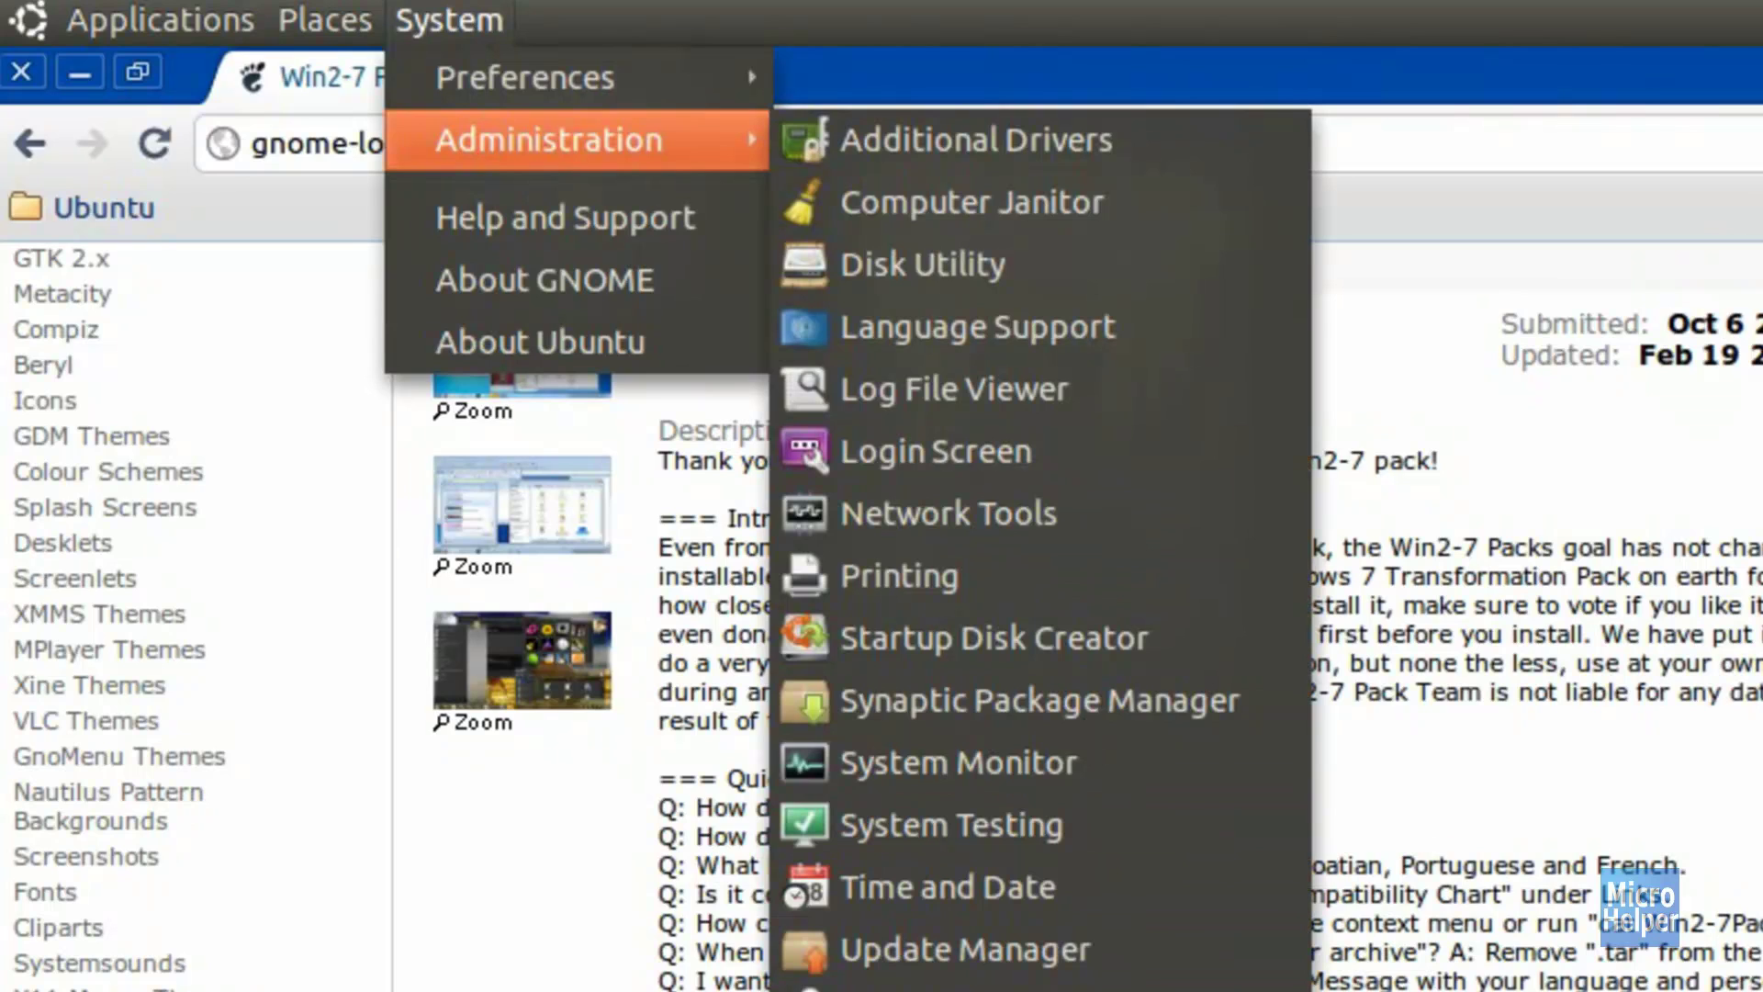
{"action": "key", "text": "Escape"}
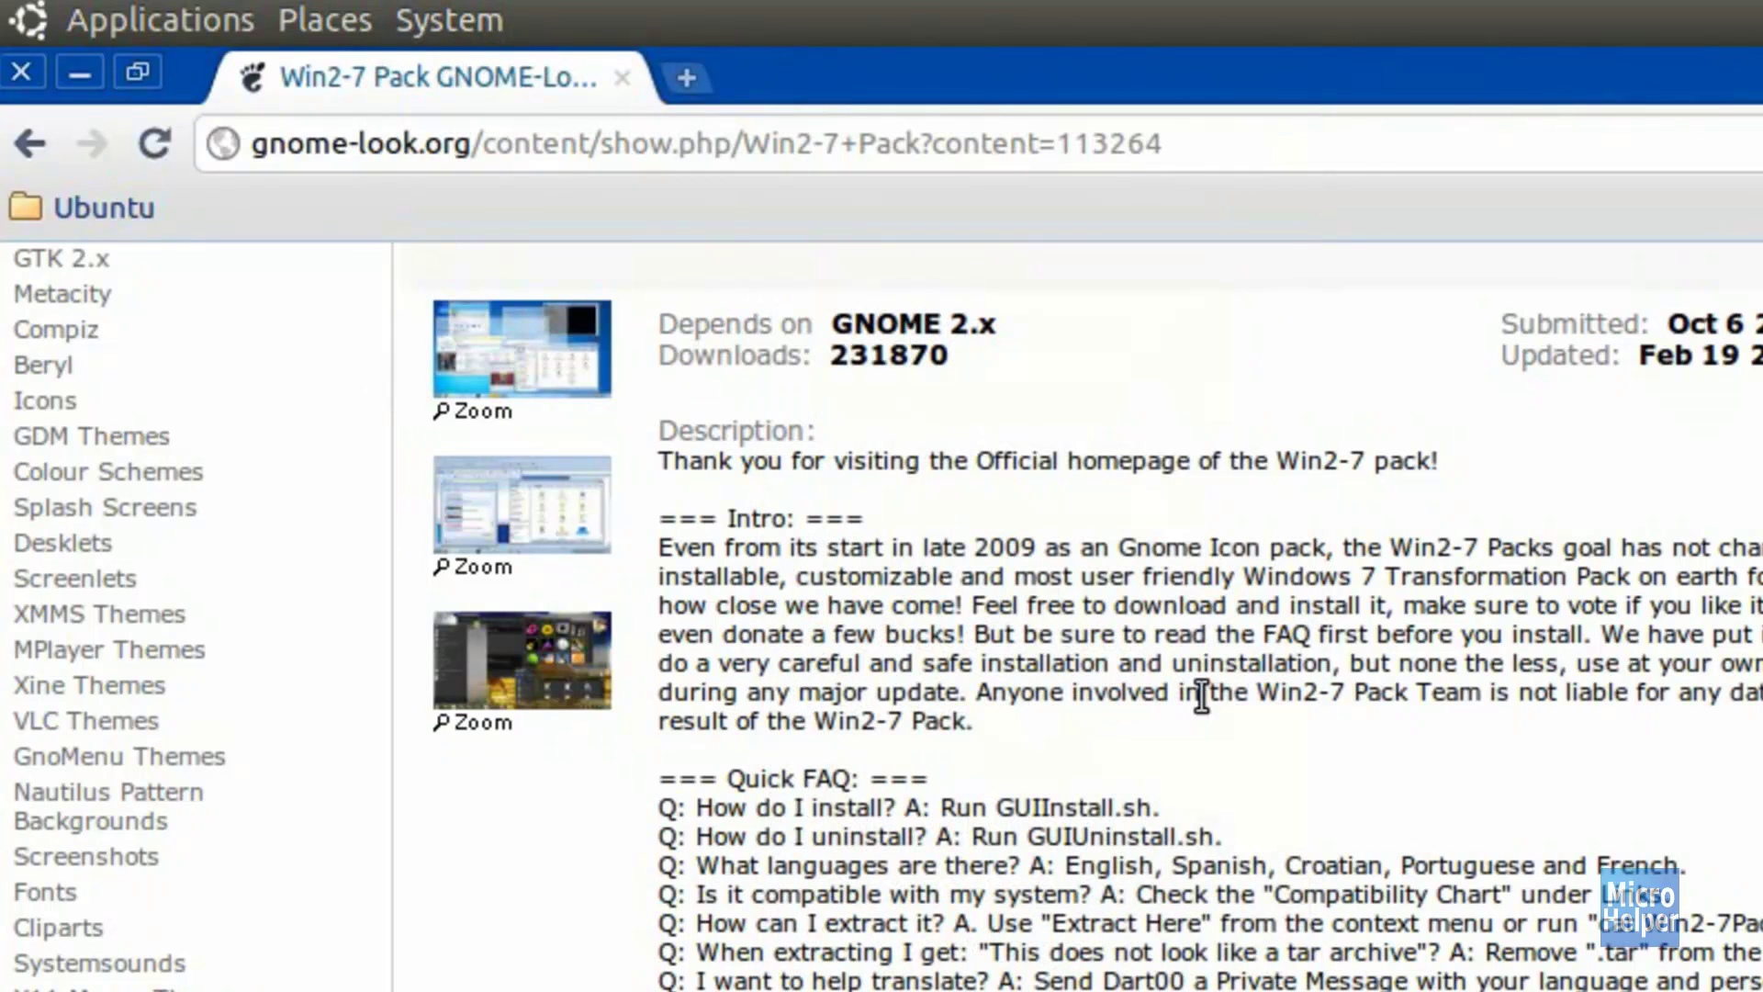
- Look over the first Win2-7 Pack preview screenshot at full size and close its preview window
{"action": "scroll", "coordinate": [1257, 635], "scroll_direction": "up", "scroll_amount": 5}
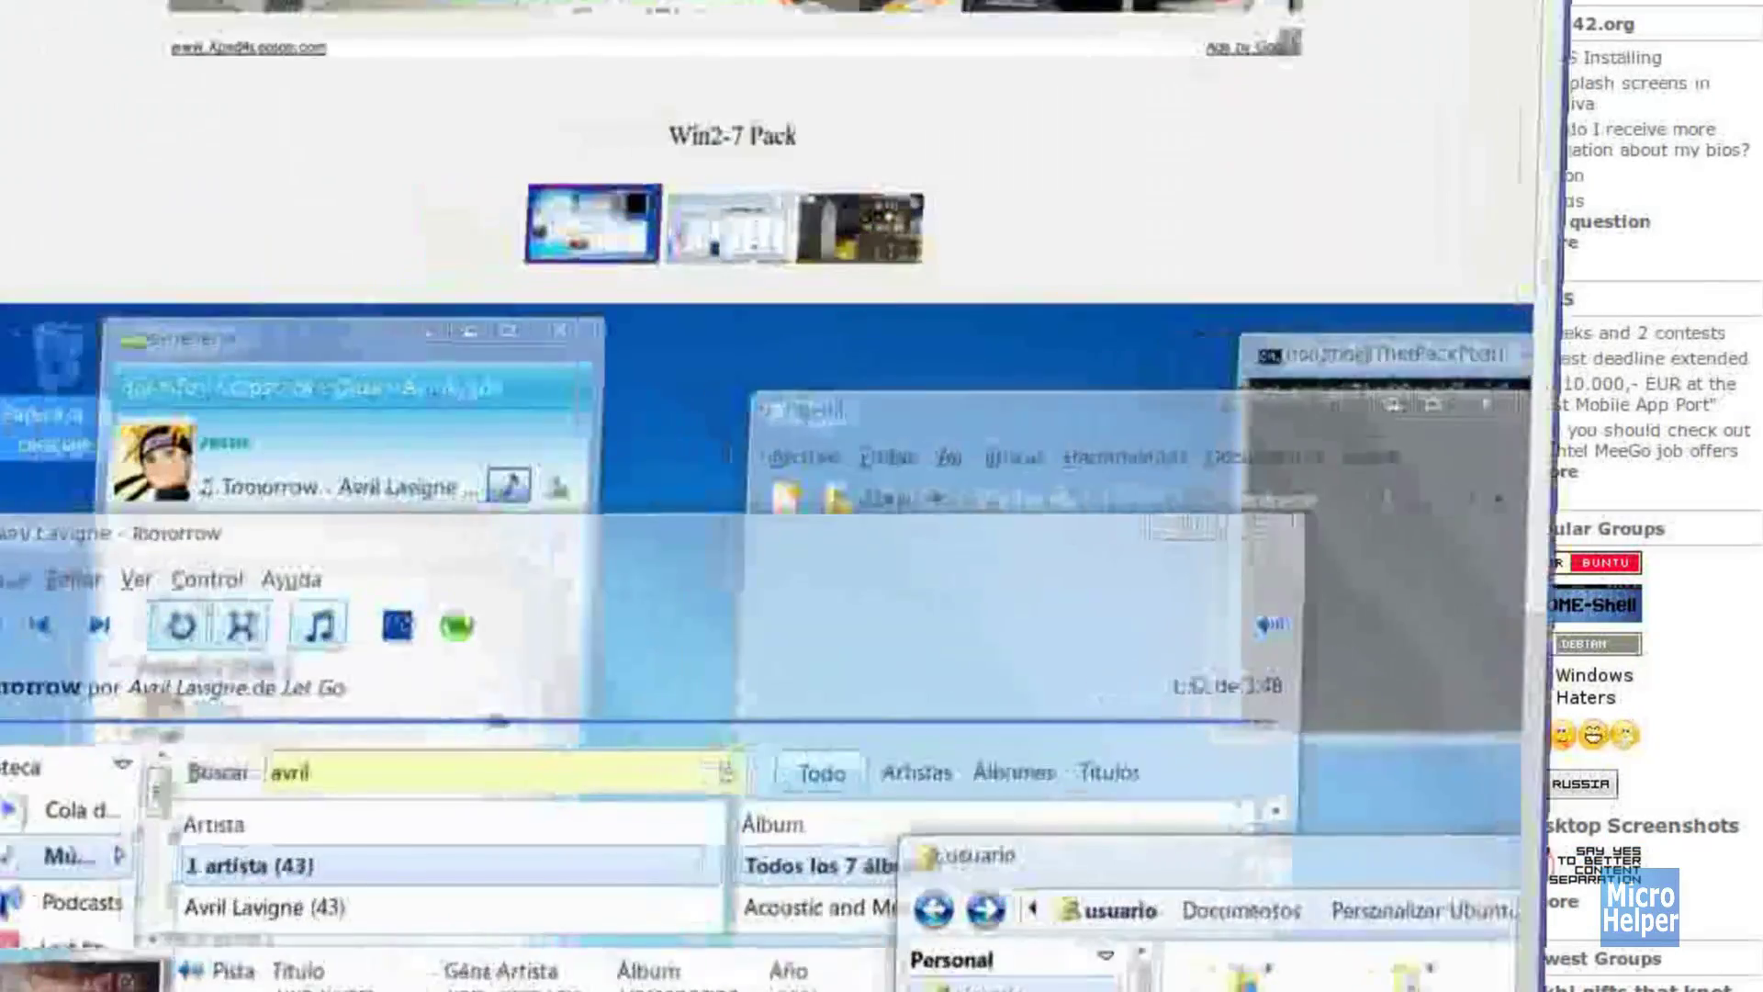
{"action": "scroll", "coordinate": [881, 643], "scroll_direction": "down", "scroll_amount": 3}
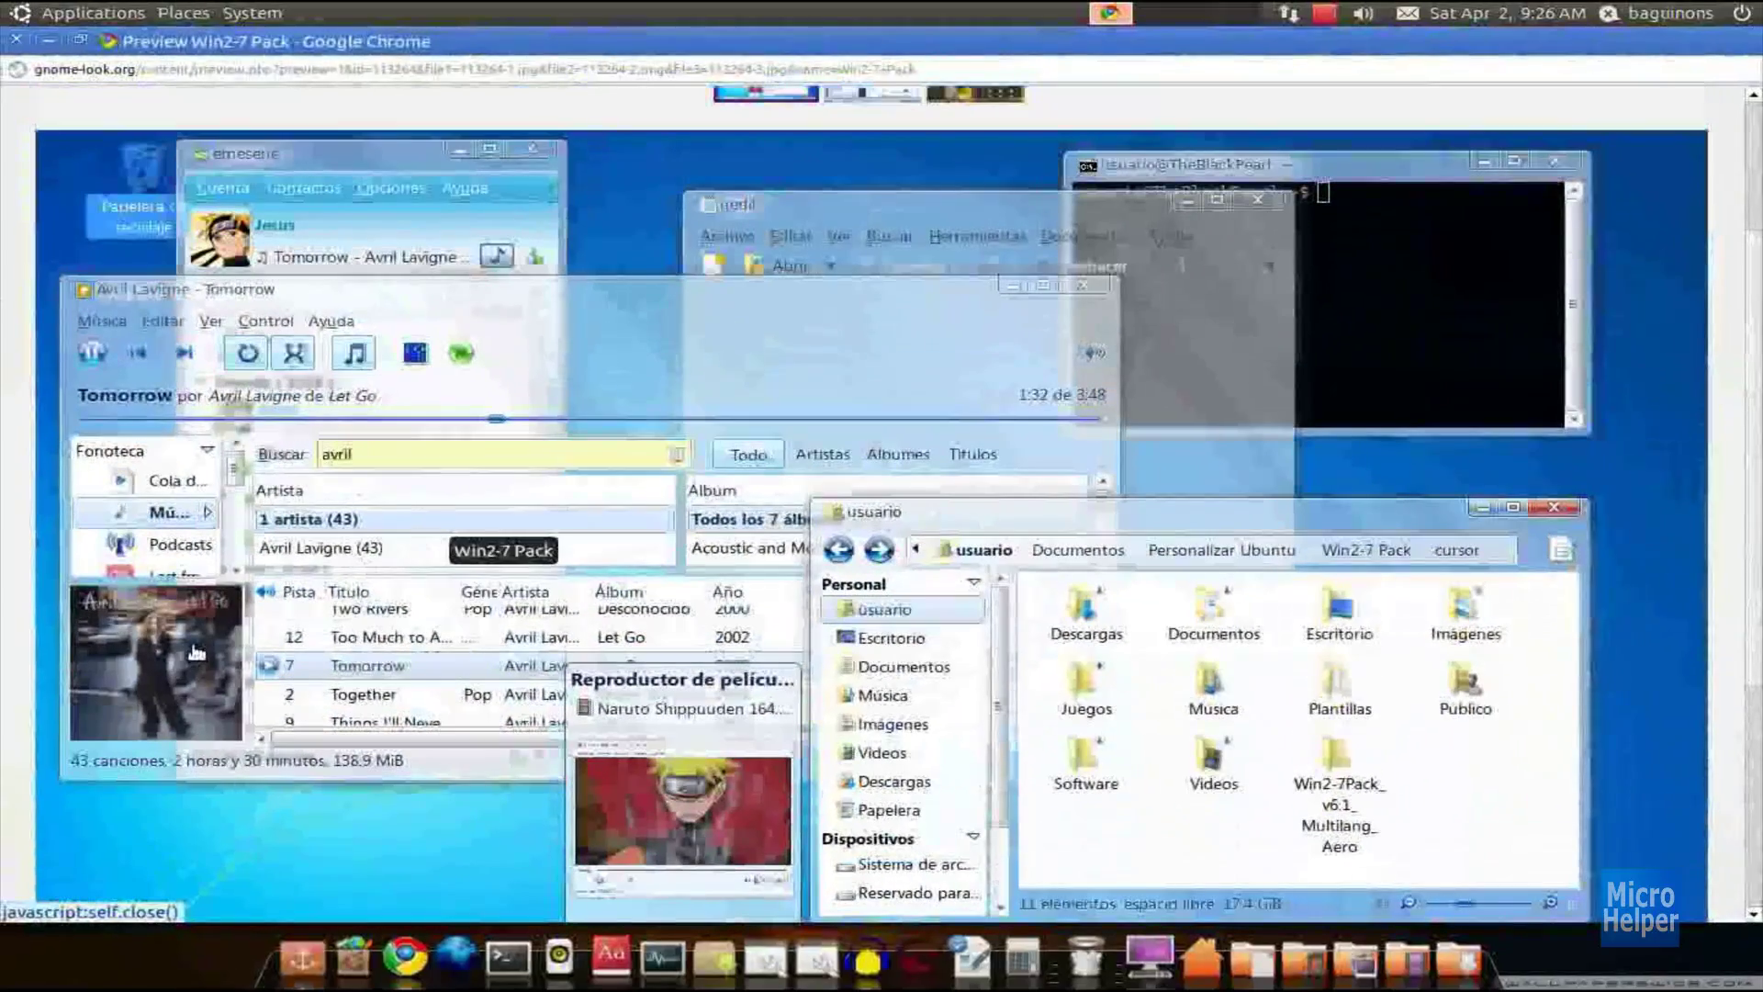
{"action": "scroll", "coordinate": [191, 636], "scroll_direction": "down", "scroll_amount": 3}
{"action": "scroll", "coordinate": [191, 636], "scroll_direction": "down", "scroll_amount": 3}
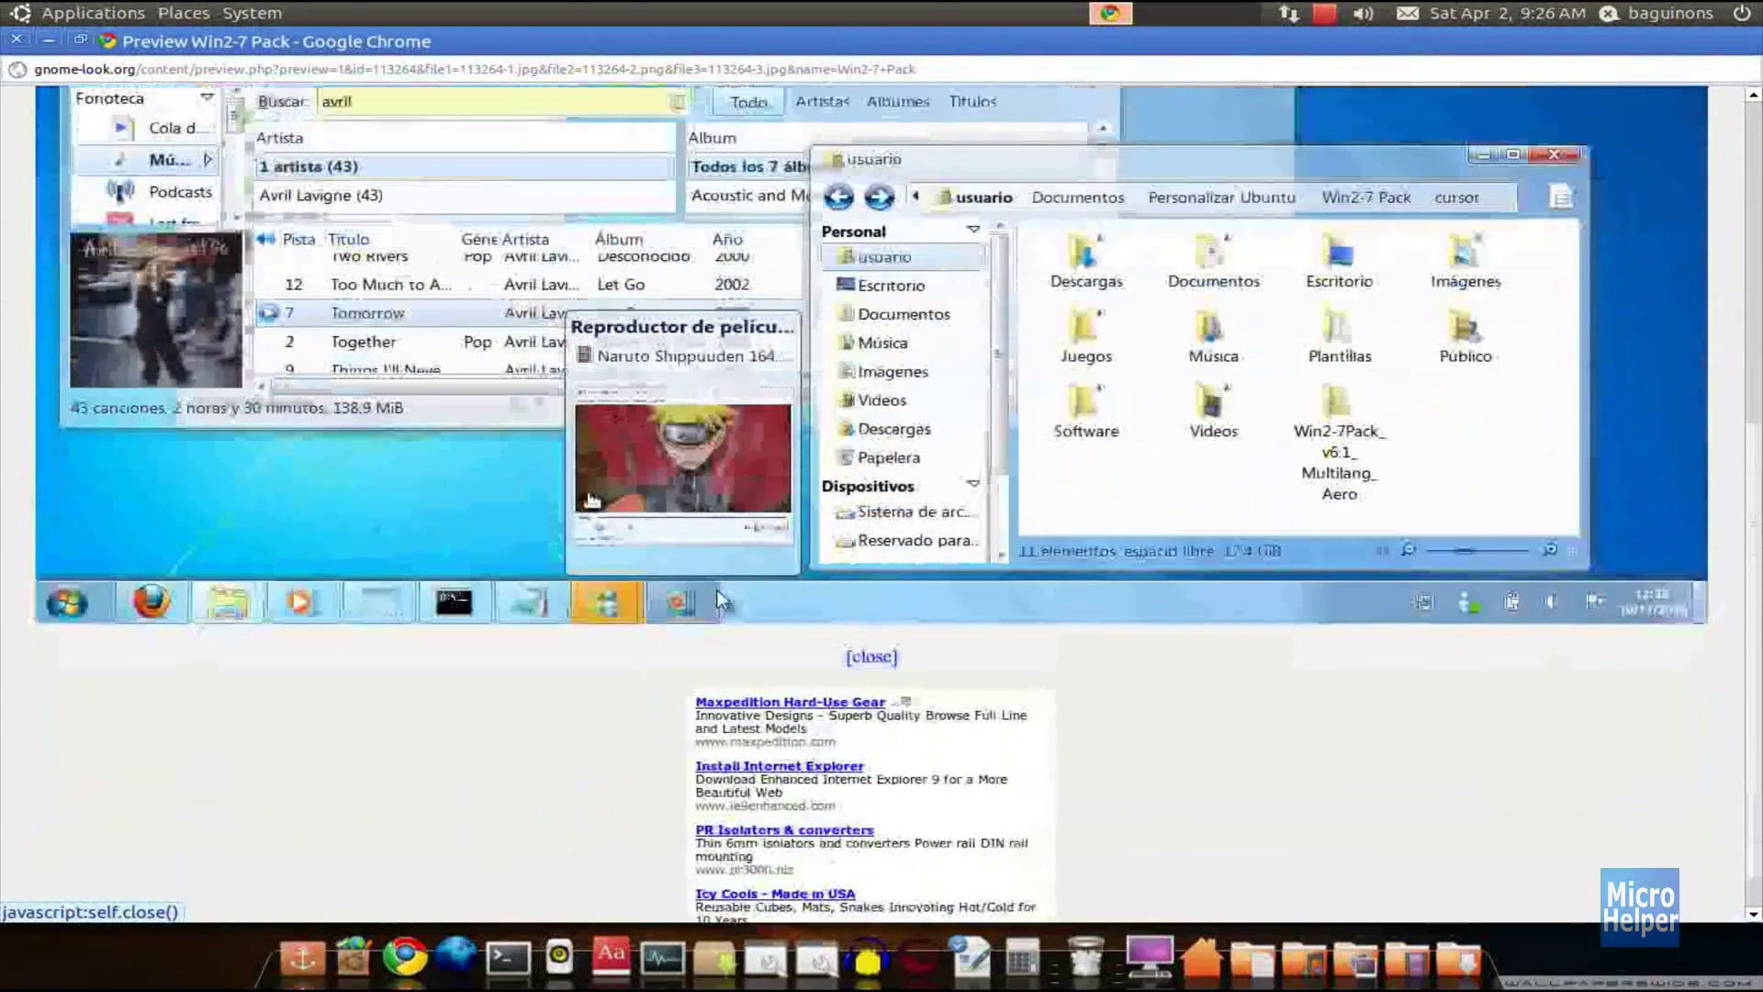
{"action": "scroll", "coordinate": [588, 515], "scroll_direction": "up", "scroll_amount": 2}
{"action": "scroll", "coordinate": [399, 408], "scroll_direction": "up", "scroll_amount": 3}
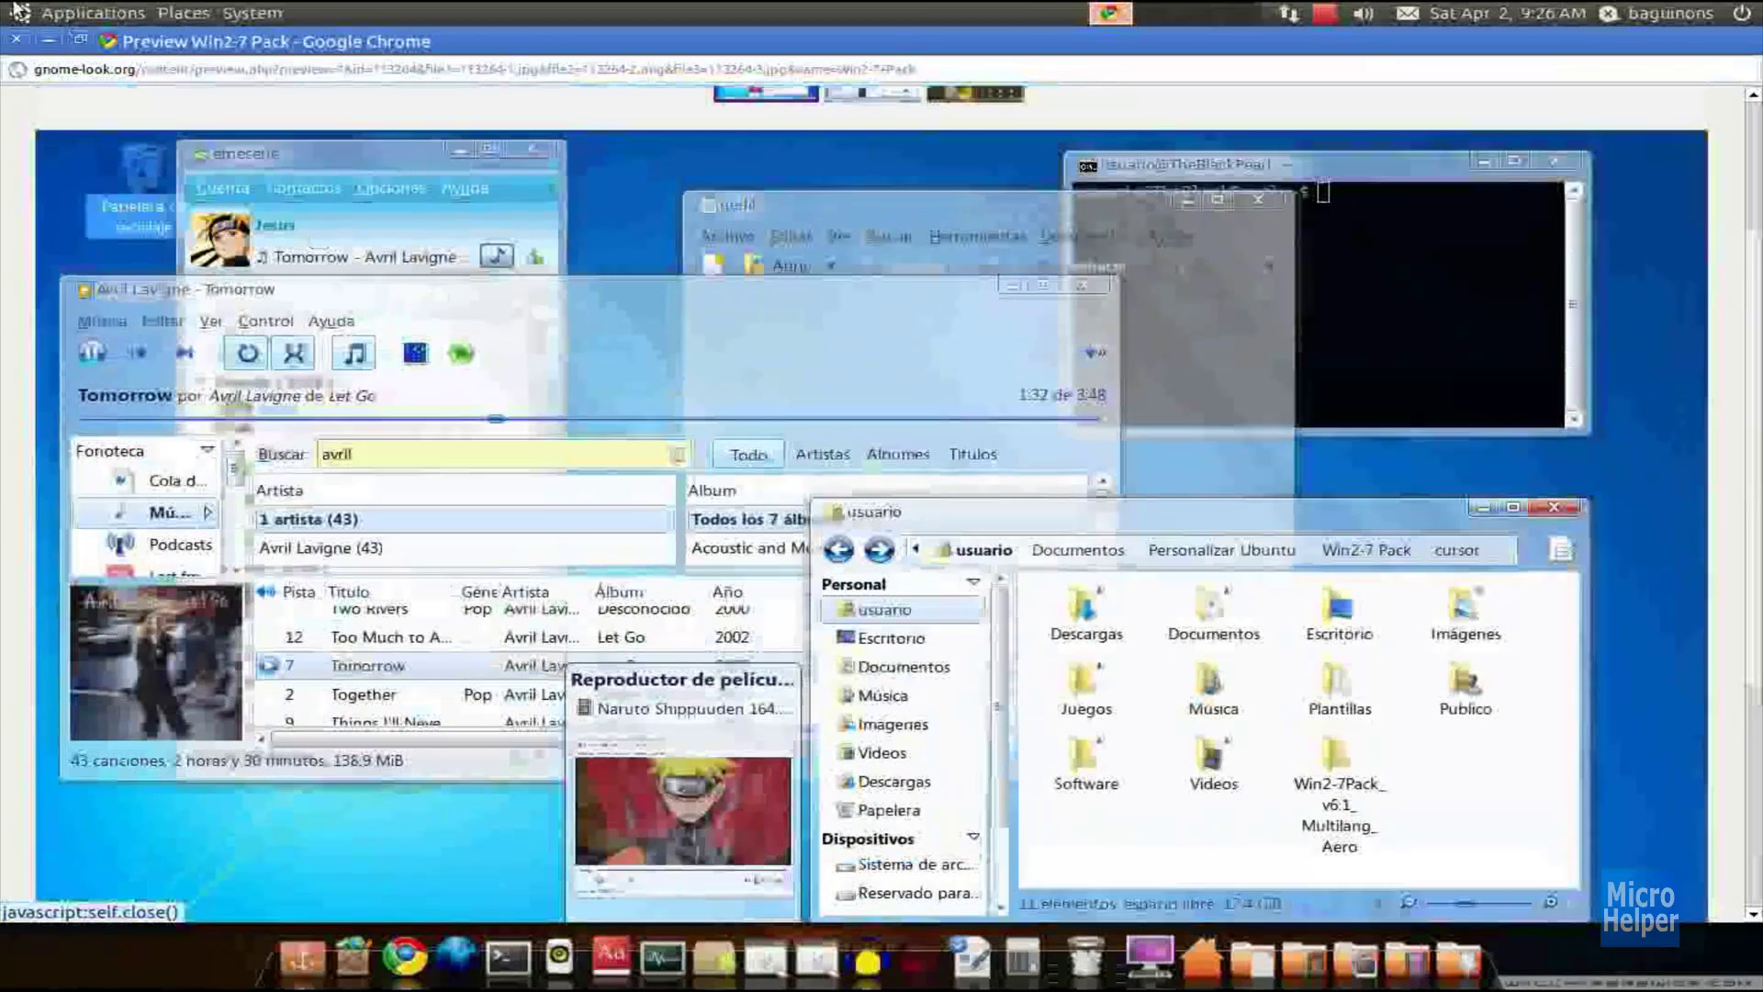
{"action": "left_click", "coordinate": [16, 40]}
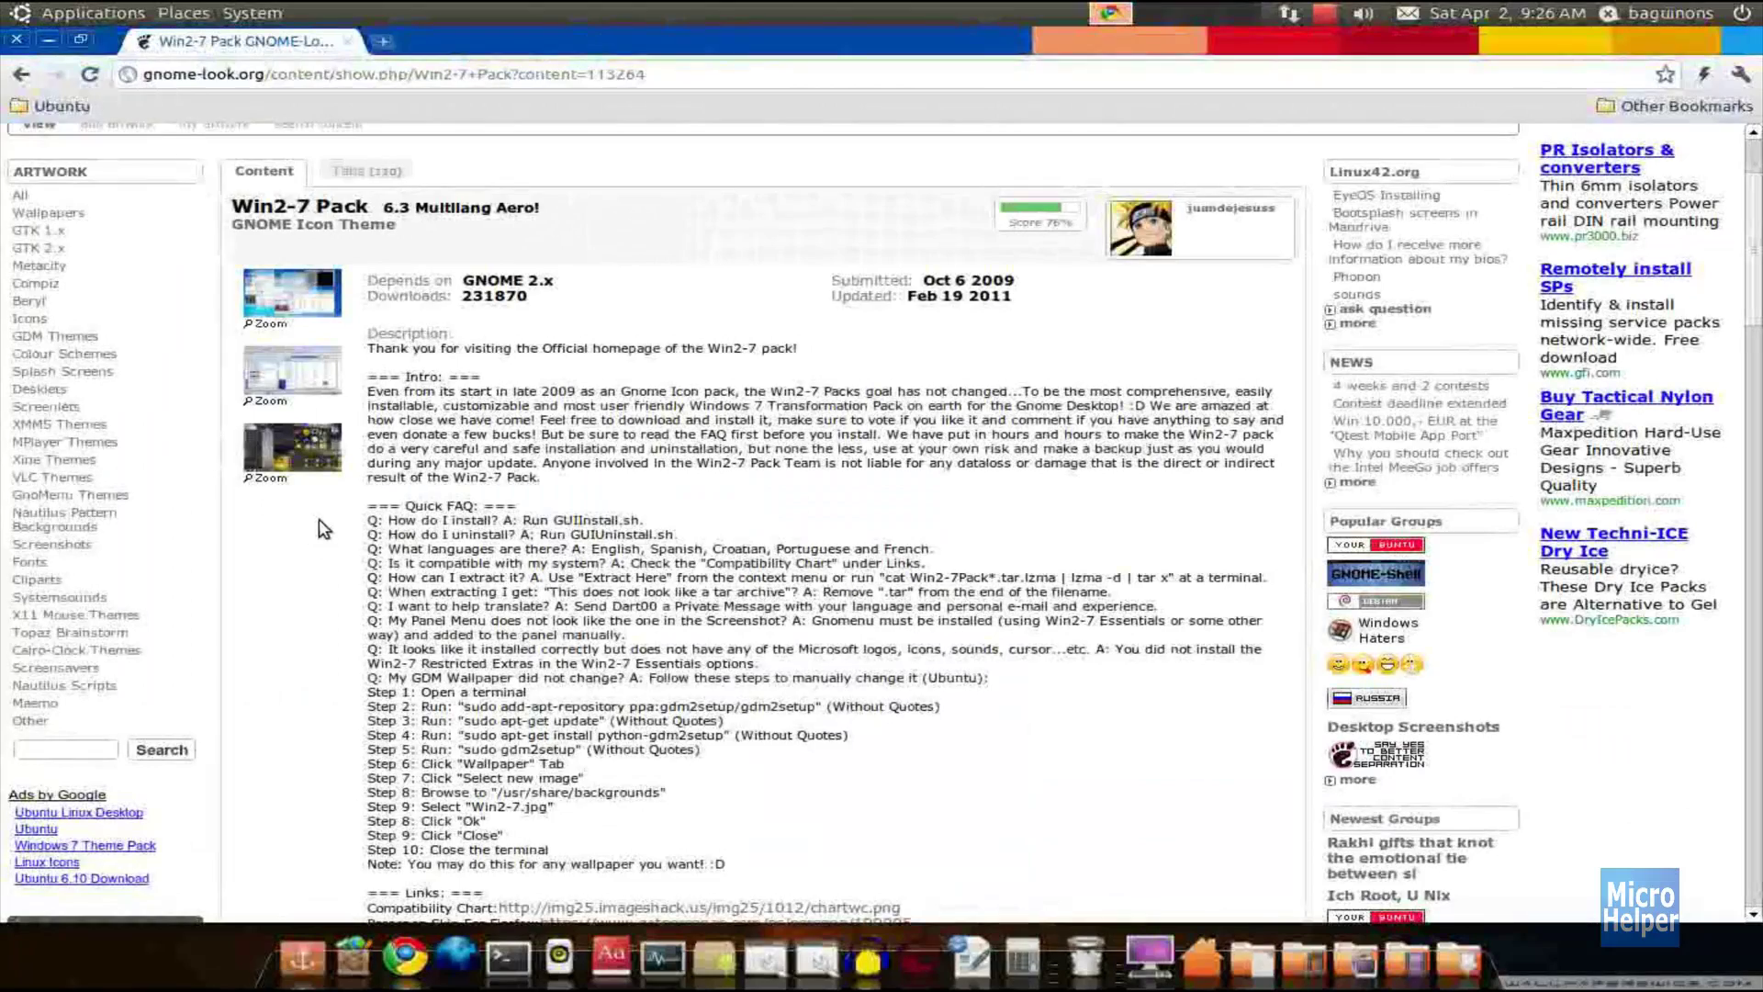
- View the second Win2-7 Pack preview screenshot in a maximized window and close it
{"action": "scroll", "coordinate": [329, 624], "scroll_direction": "down", "scroll_amount": 3}
{"action": "scroll", "coordinate": [327, 629], "scroll_direction": "up", "scroll_amount": 1}
{"action": "left_click", "coordinate": [295, 267]}
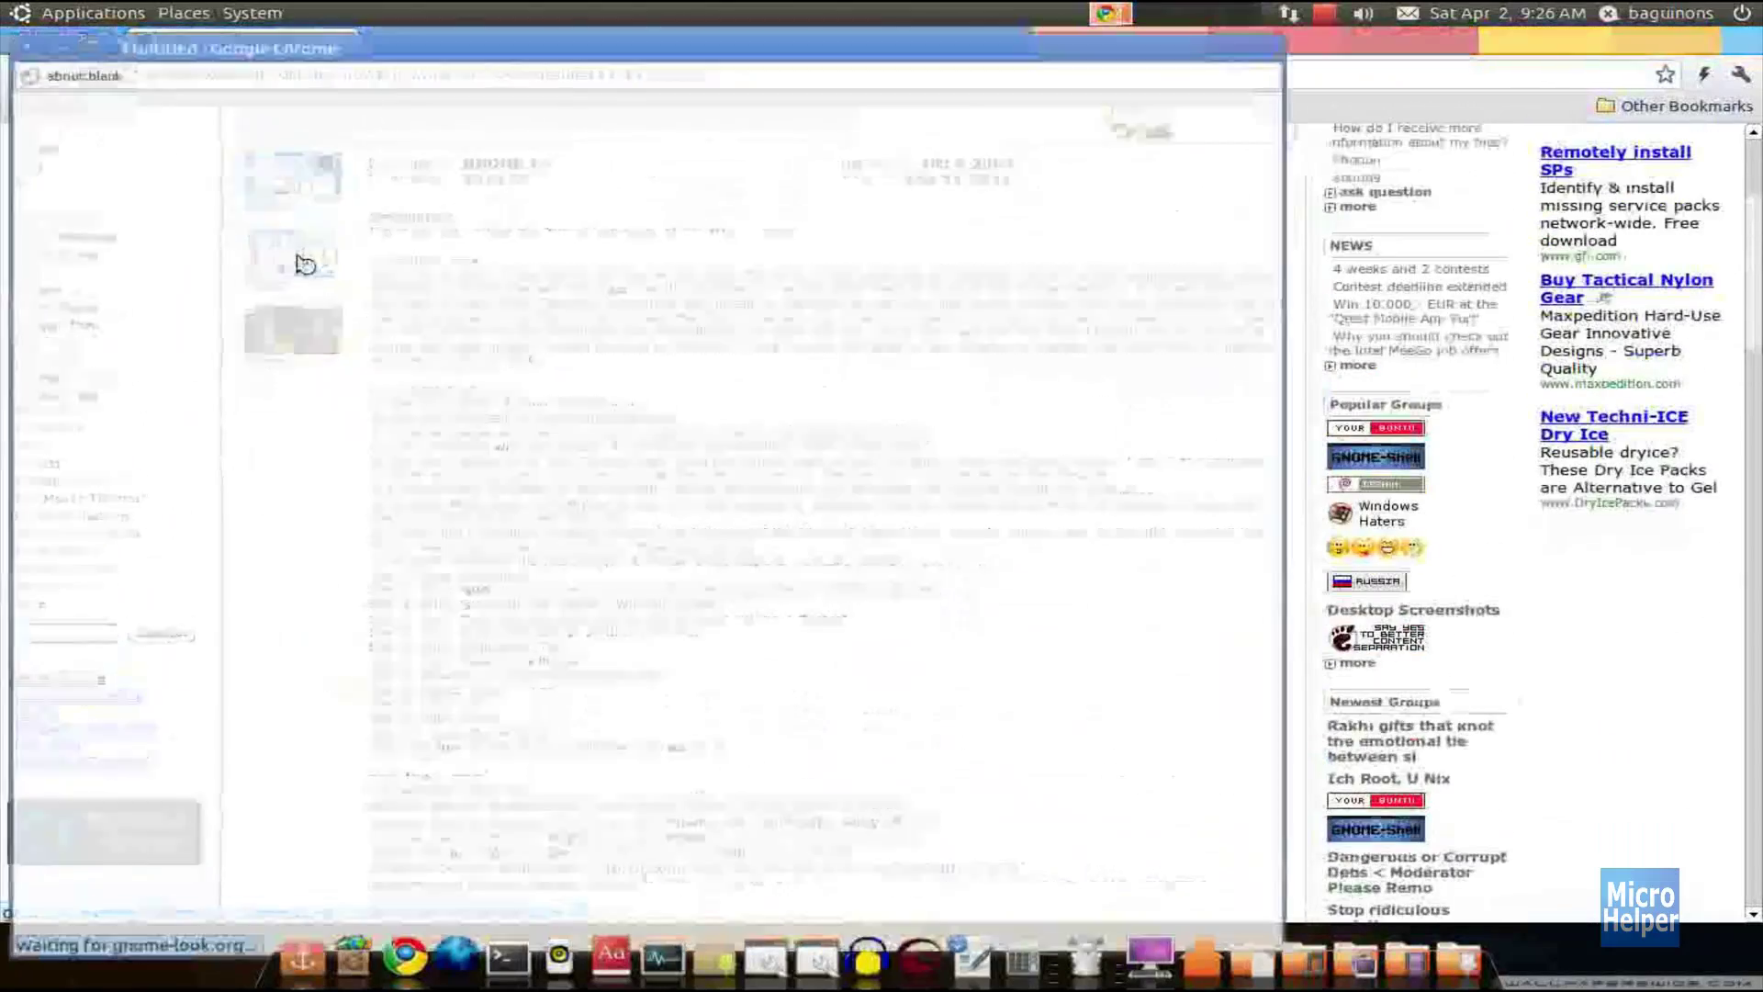
{"action": "left_click", "coordinate": [84, 42]}
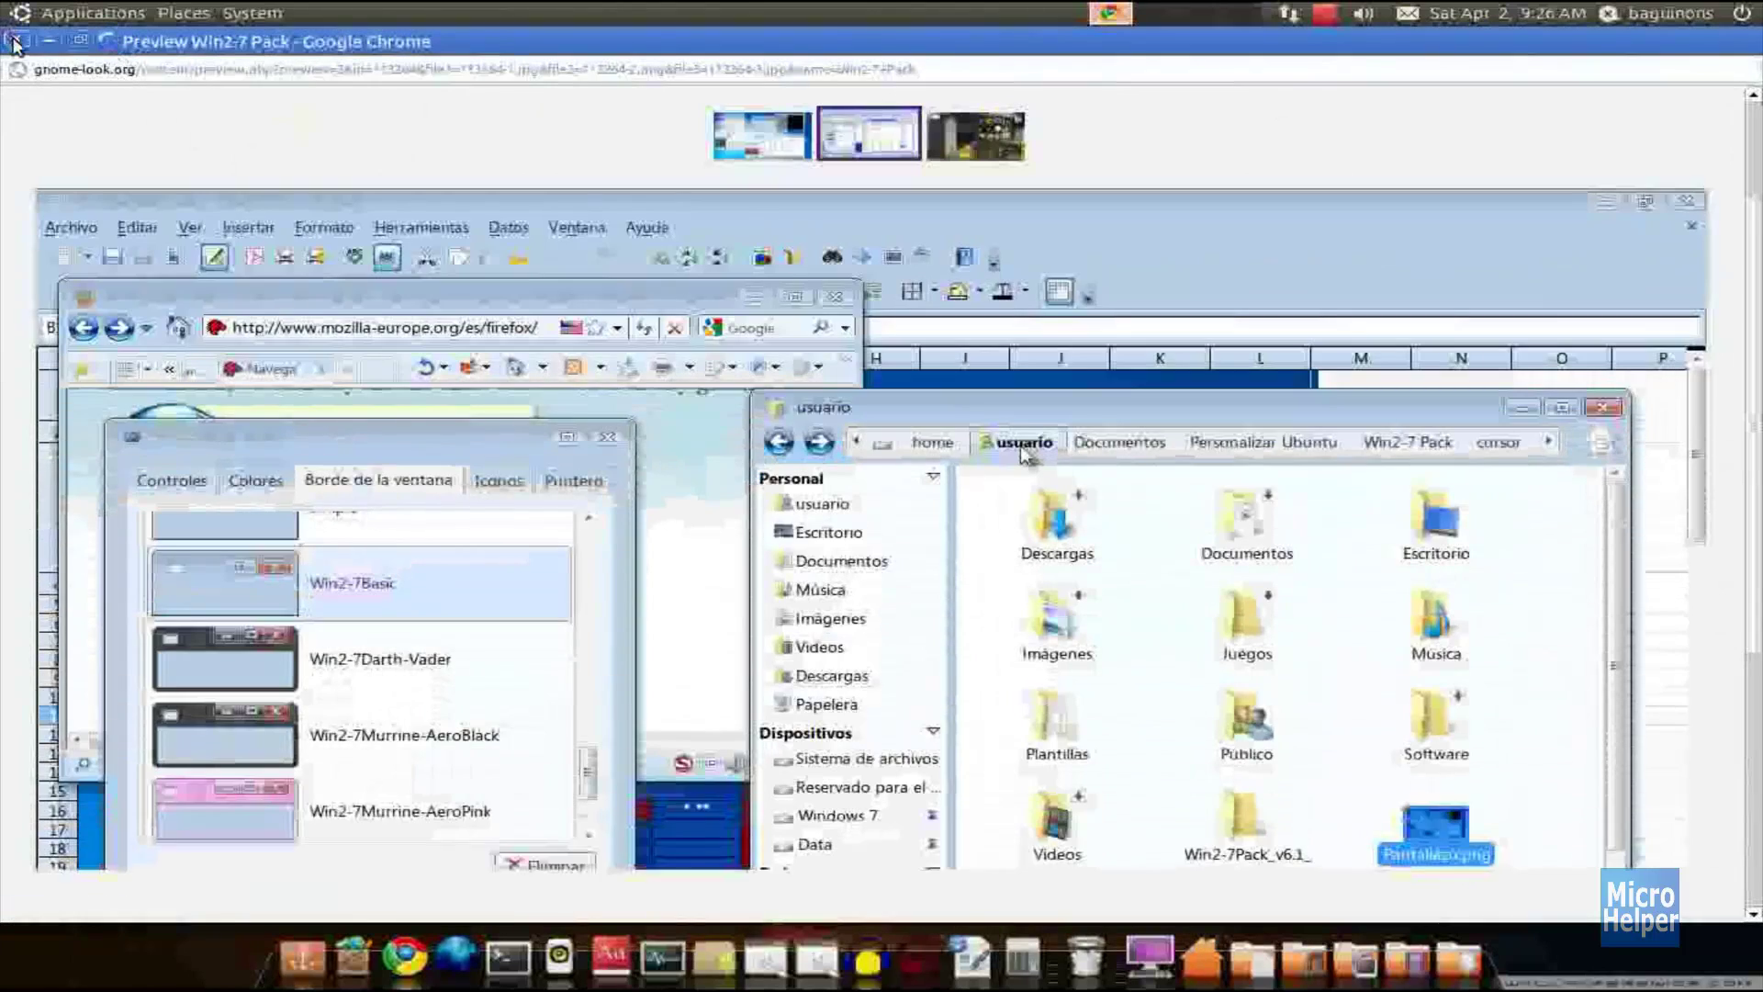
{"action": "left_click", "coordinate": [450, 294]}
- View the Megaupload download page for the Win2-7 Pack v6.3 archive and close its tab
{"action": "scroll", "coordinate": [477, 459], "scroll_direction": "down", "scroll_amount": 8}
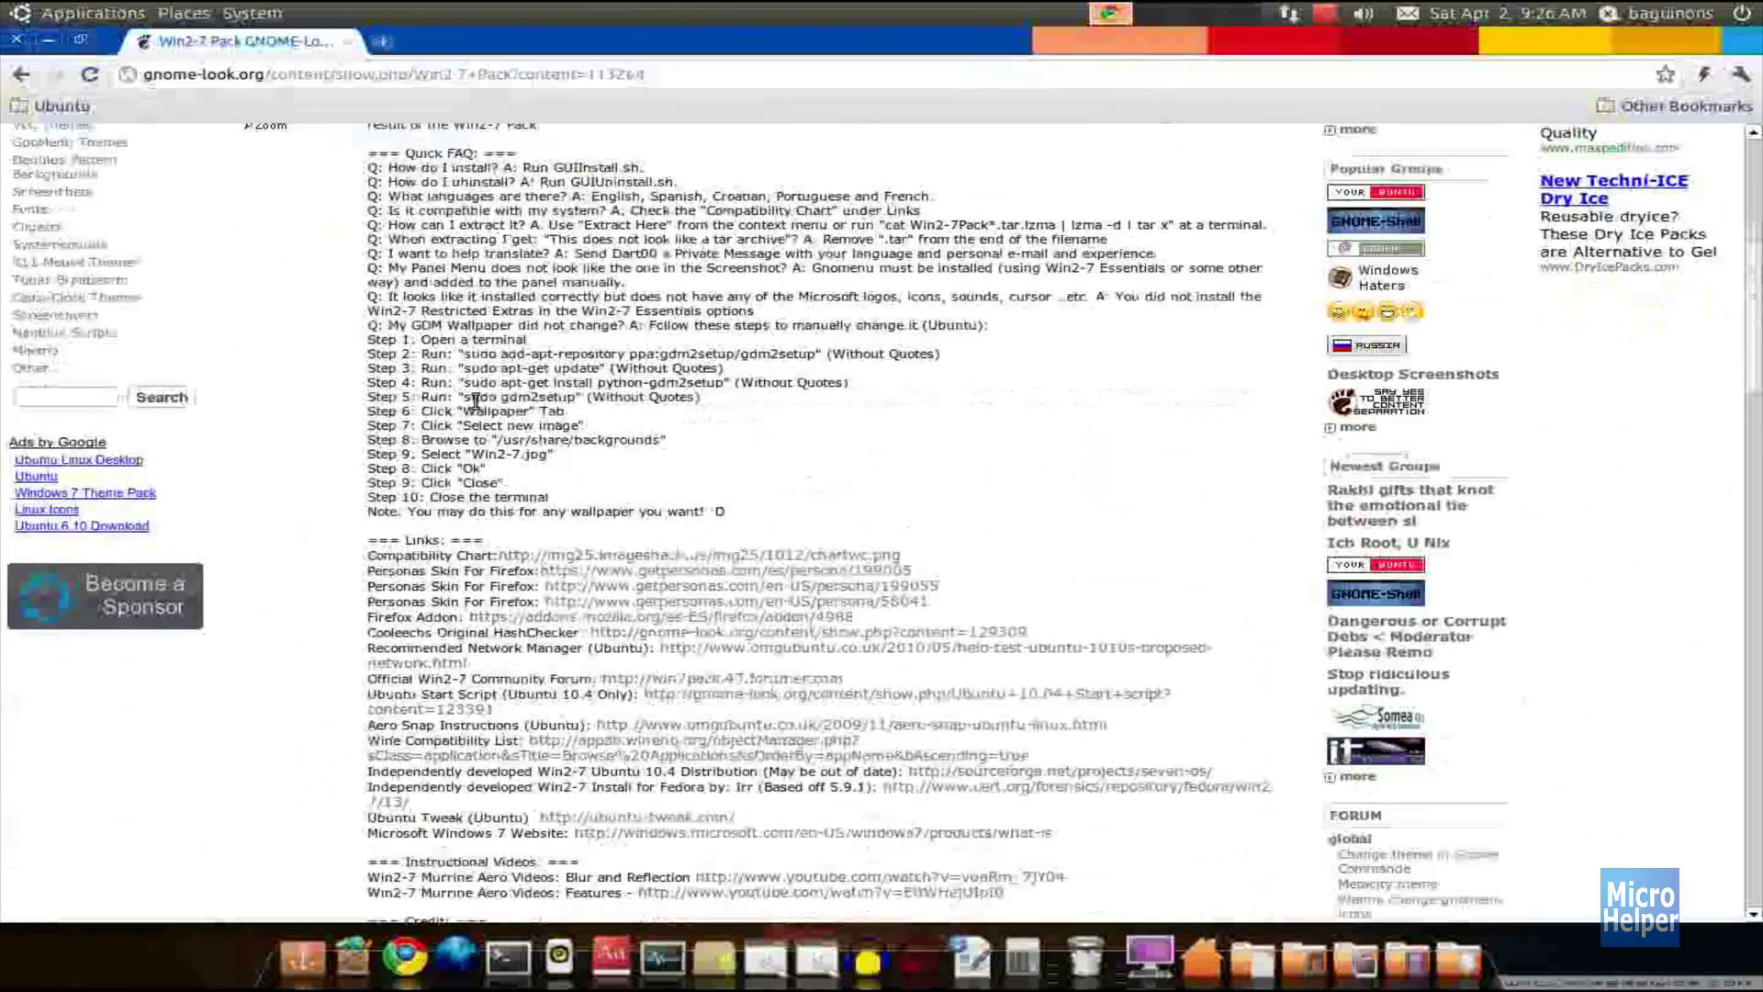
{"action": "scroll", "coordinate": [217, 689], "scroll_direction": "down", "scroll_amount": 5}
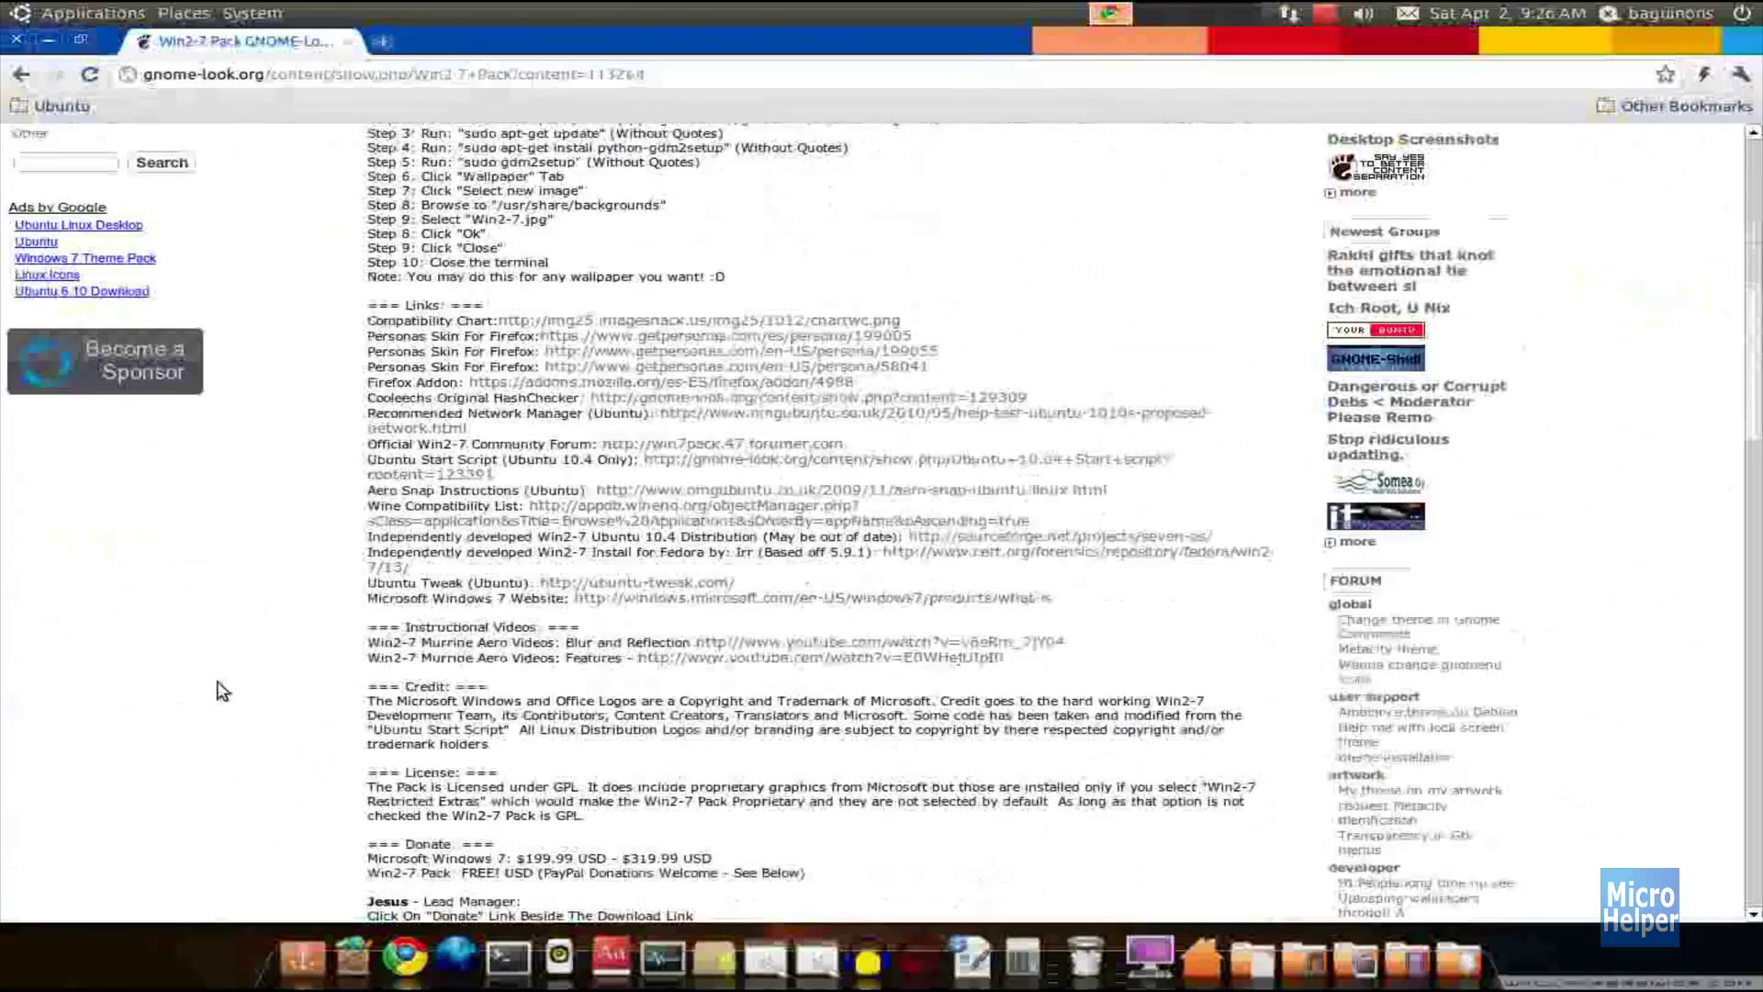
{"action": "scroll", "coordinate": [93, 340], "scroll_direction": "down", "scroll_amount": 3}
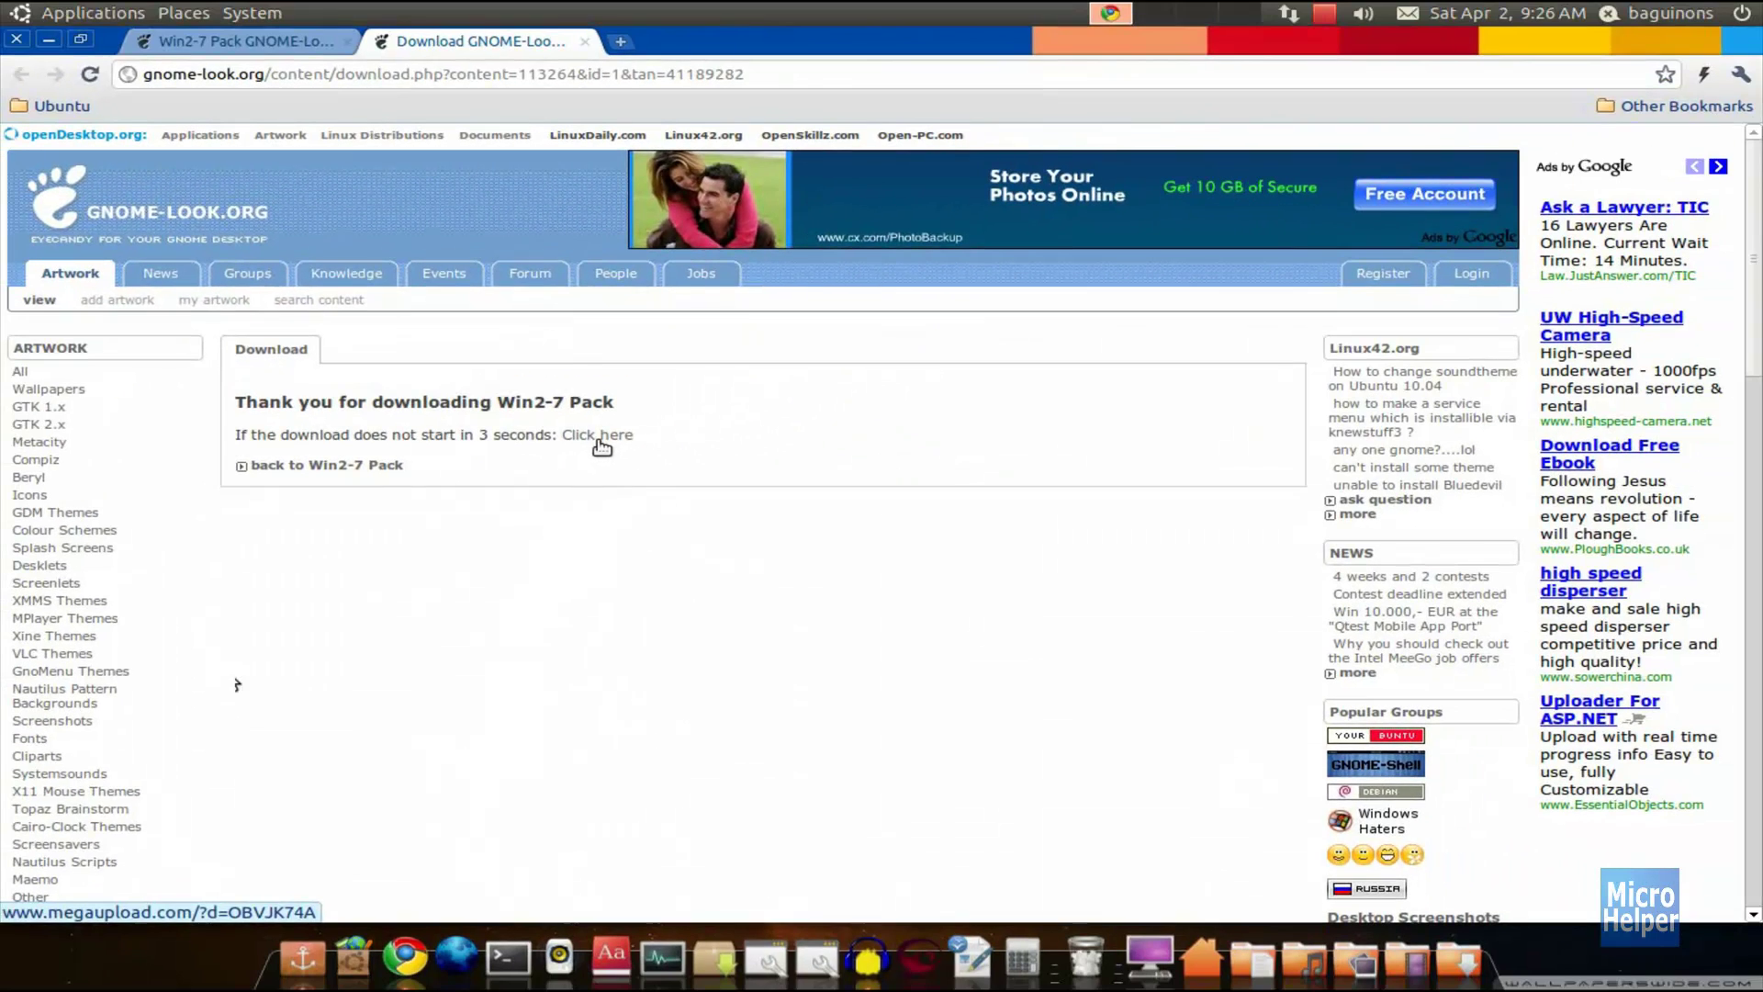
{"action": "left_click", "coordinate": [602, 447]}
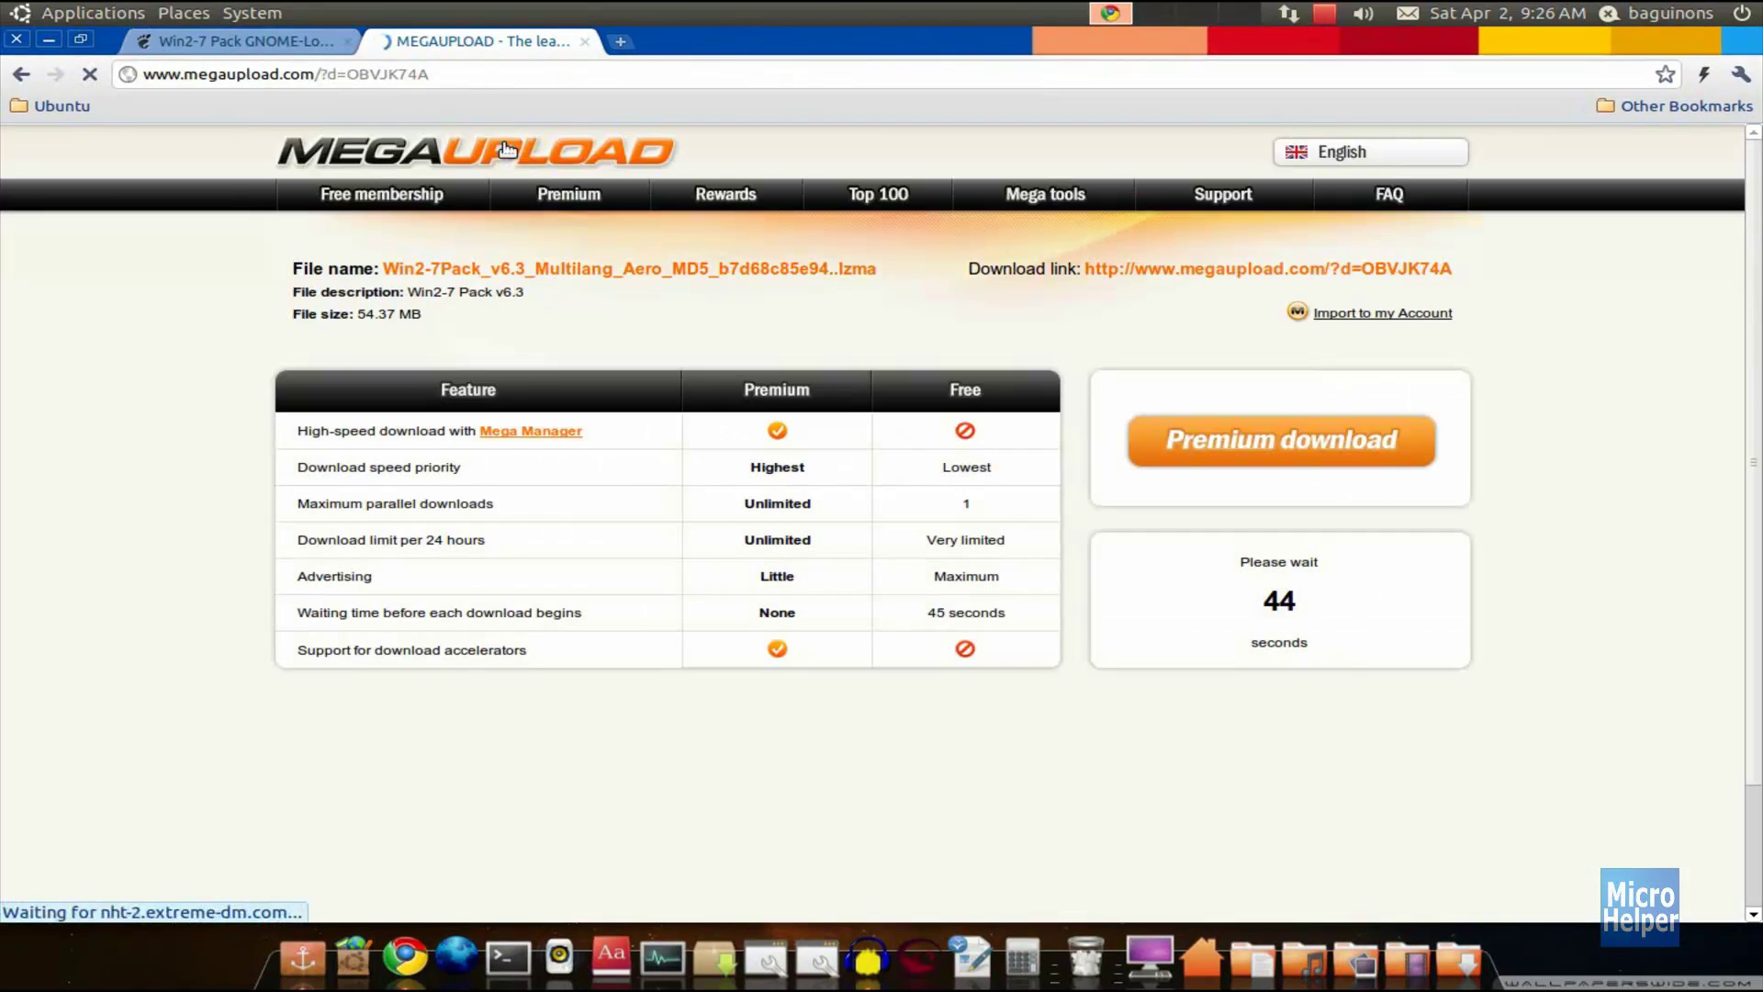
{"action": "left_click", "coordinate": [586, 42]}
- Open the Downloads folder in the file manager and minimize the browser window
{"action": "left_click", "coordinate": [195, 13]}
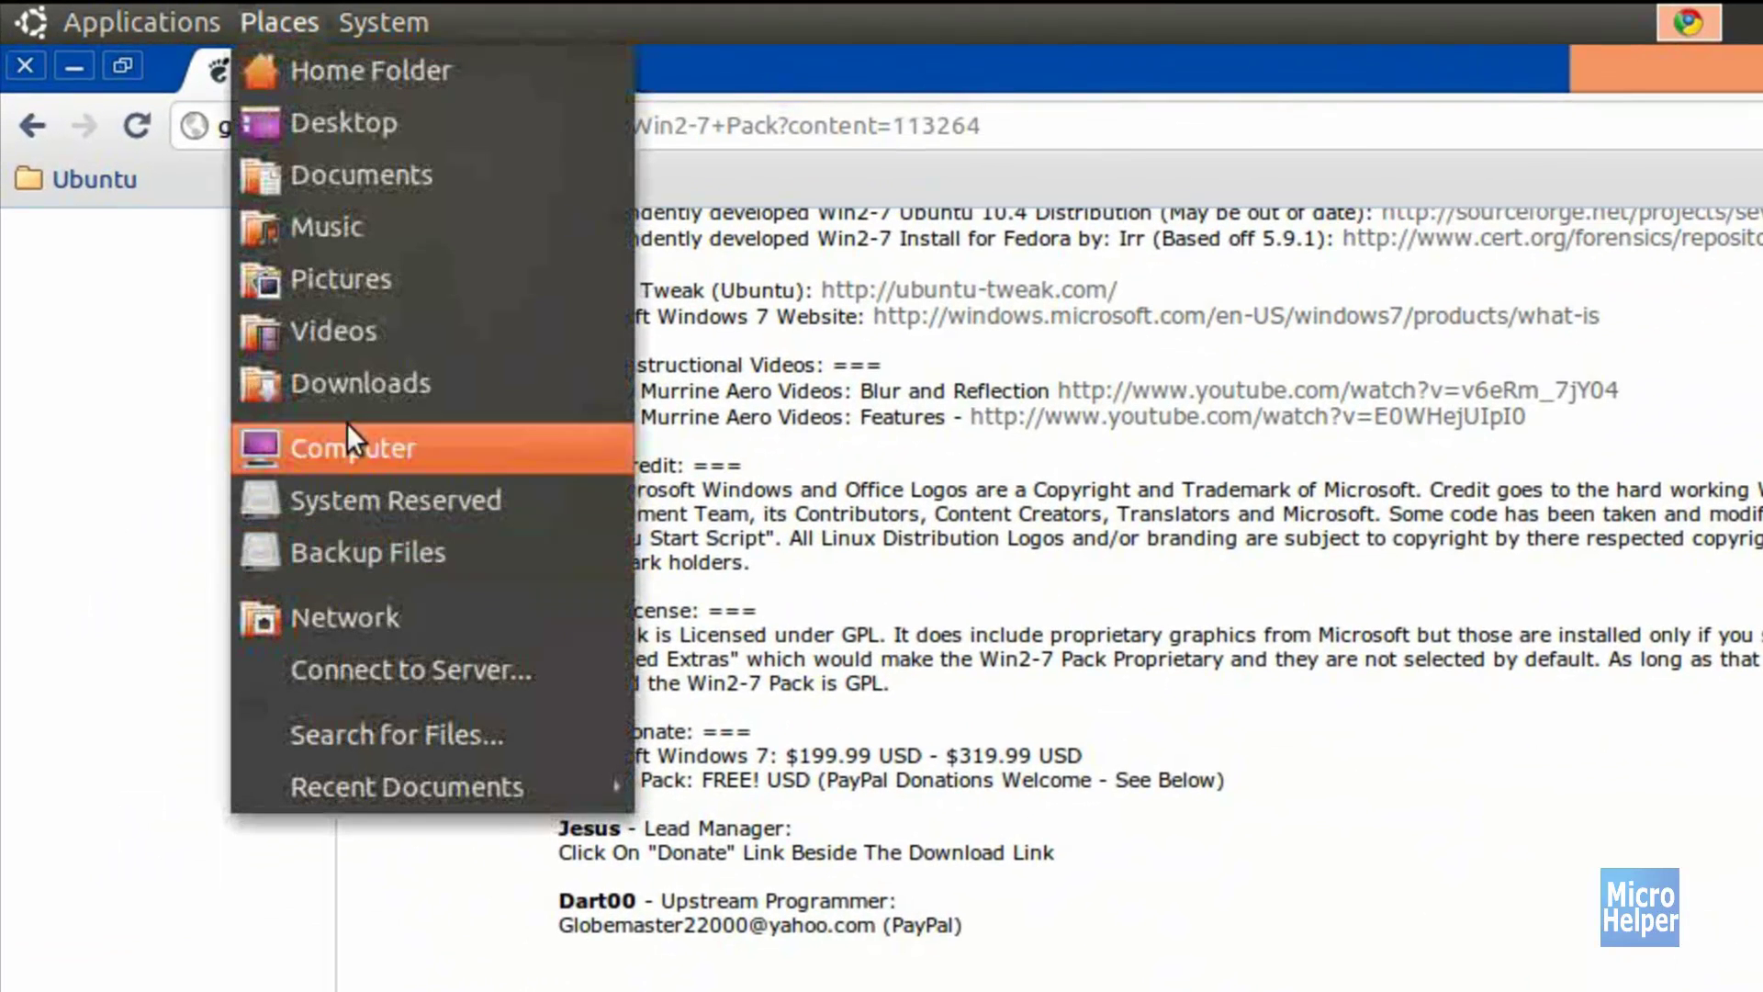
{"action": "left_click", "coordinate": [420, 406]}
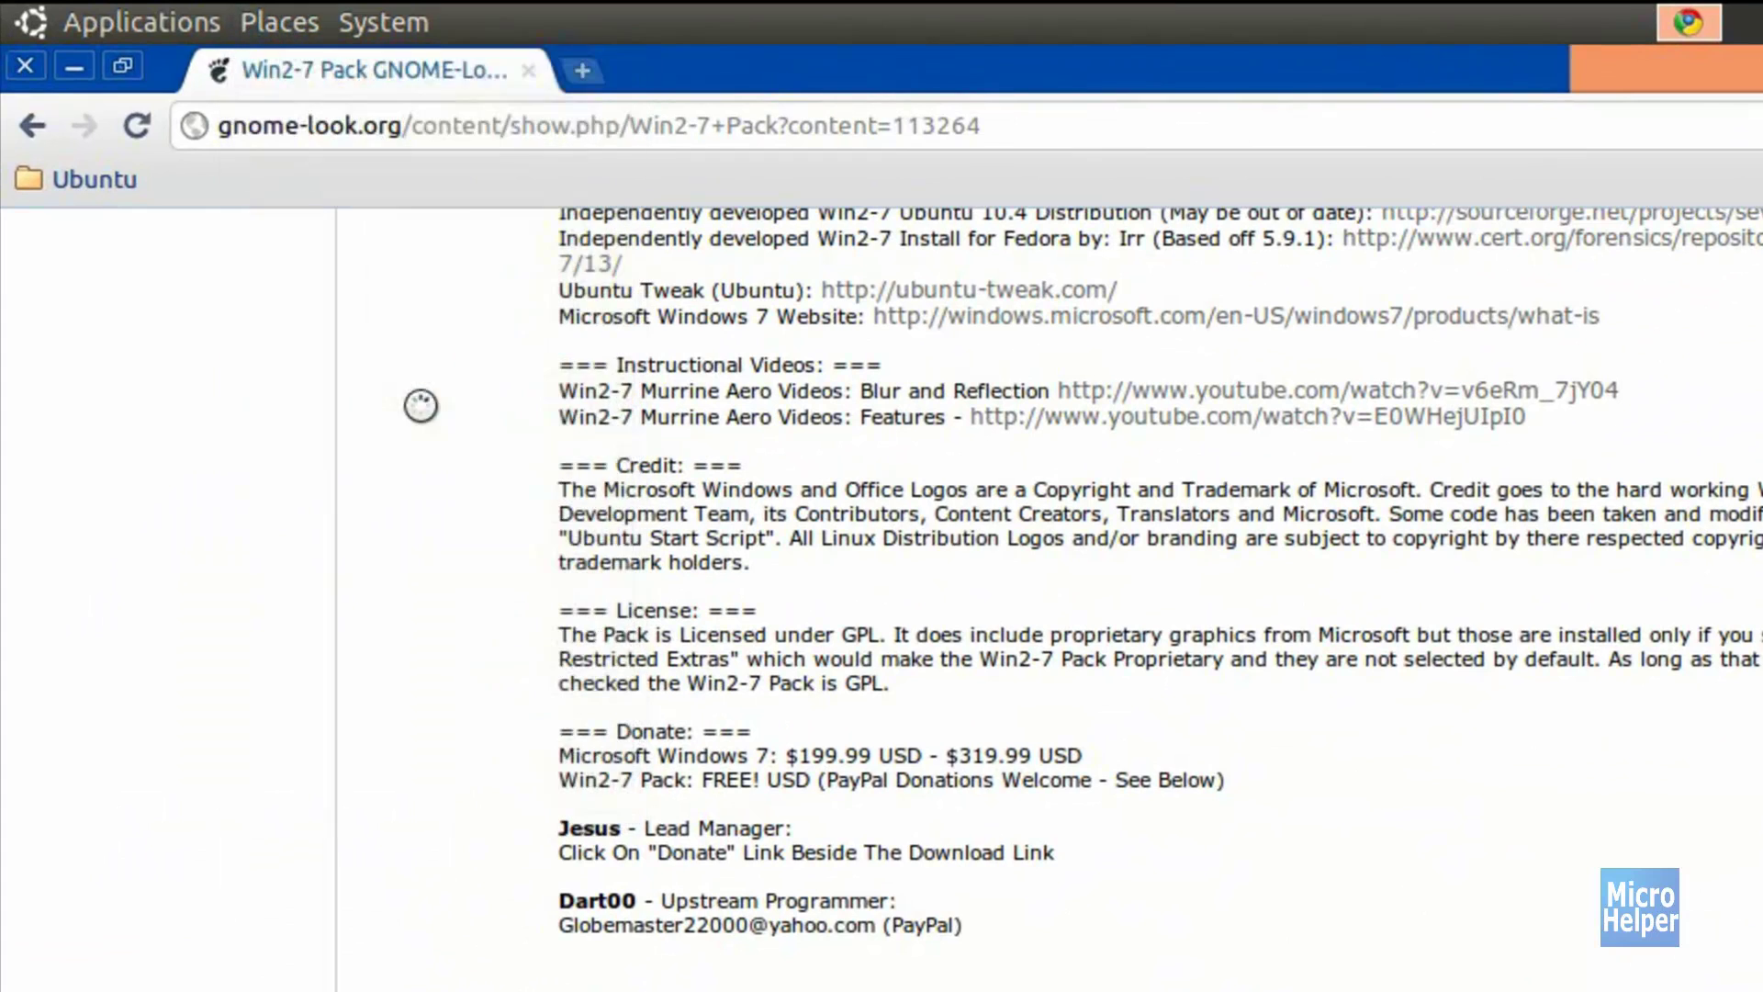
{"action": "left_click", "coordinate": [73, 65]}
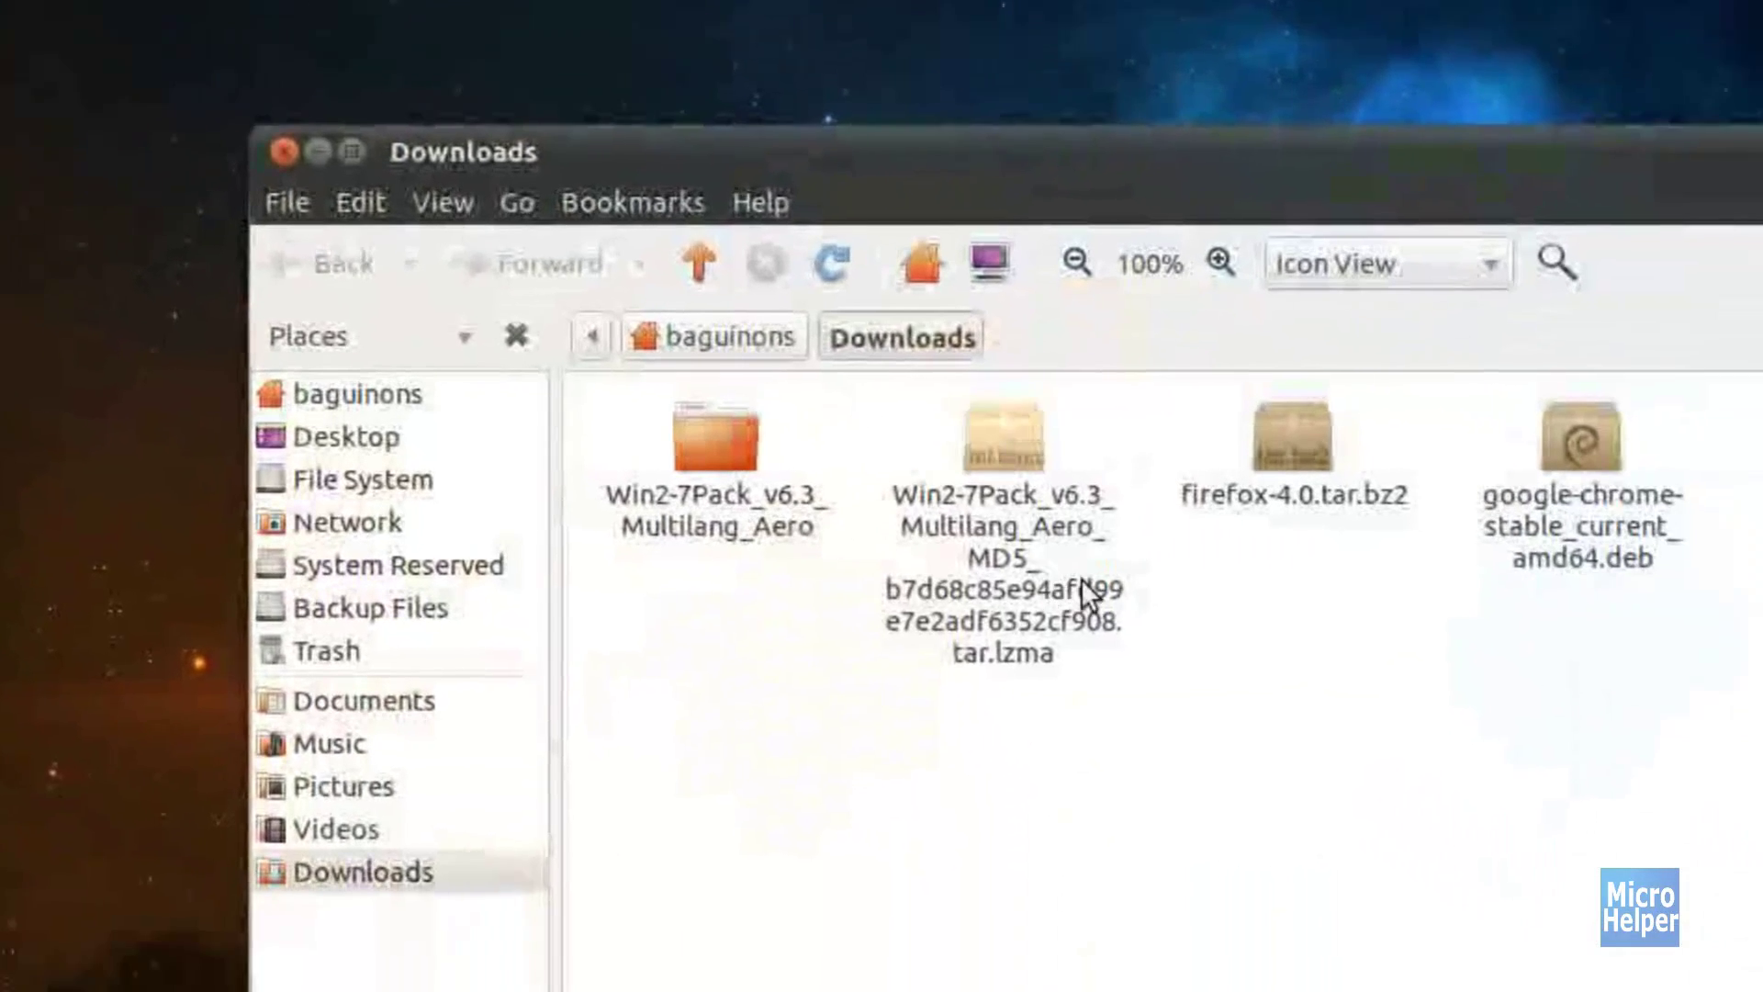
{"action": "left_click", "coordinate": [1185, 675]}
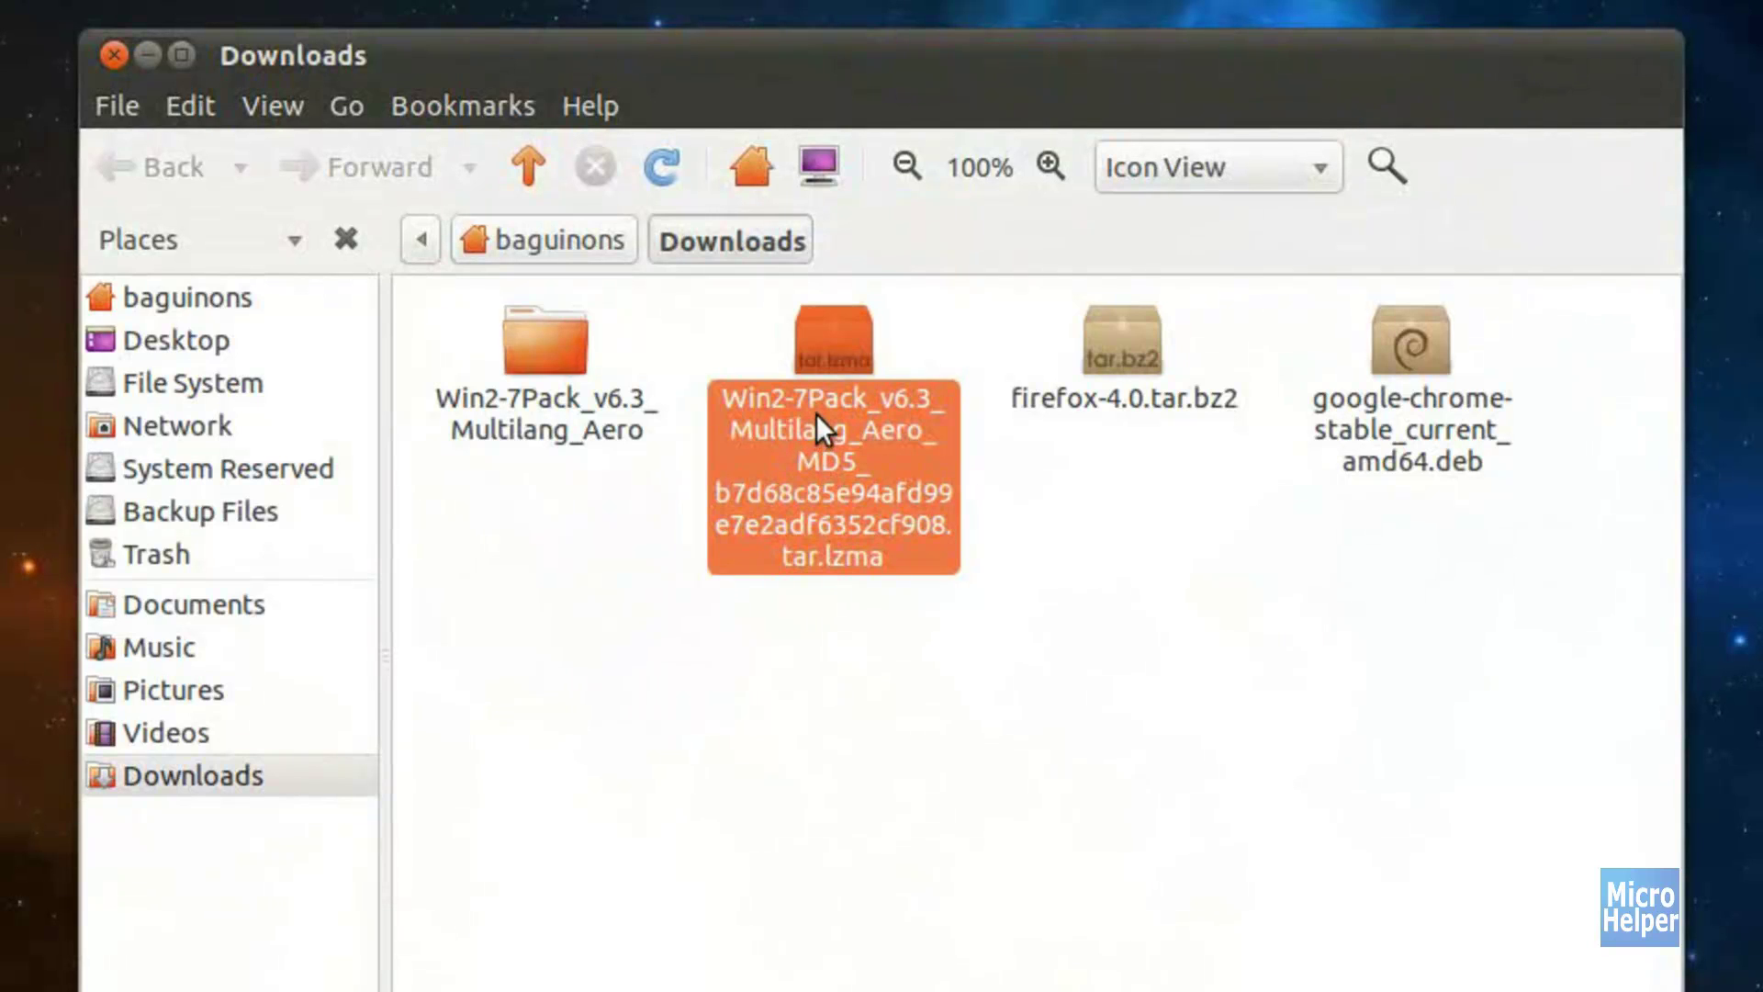
{"action": "right_click", "coordinate": [815, 411]}
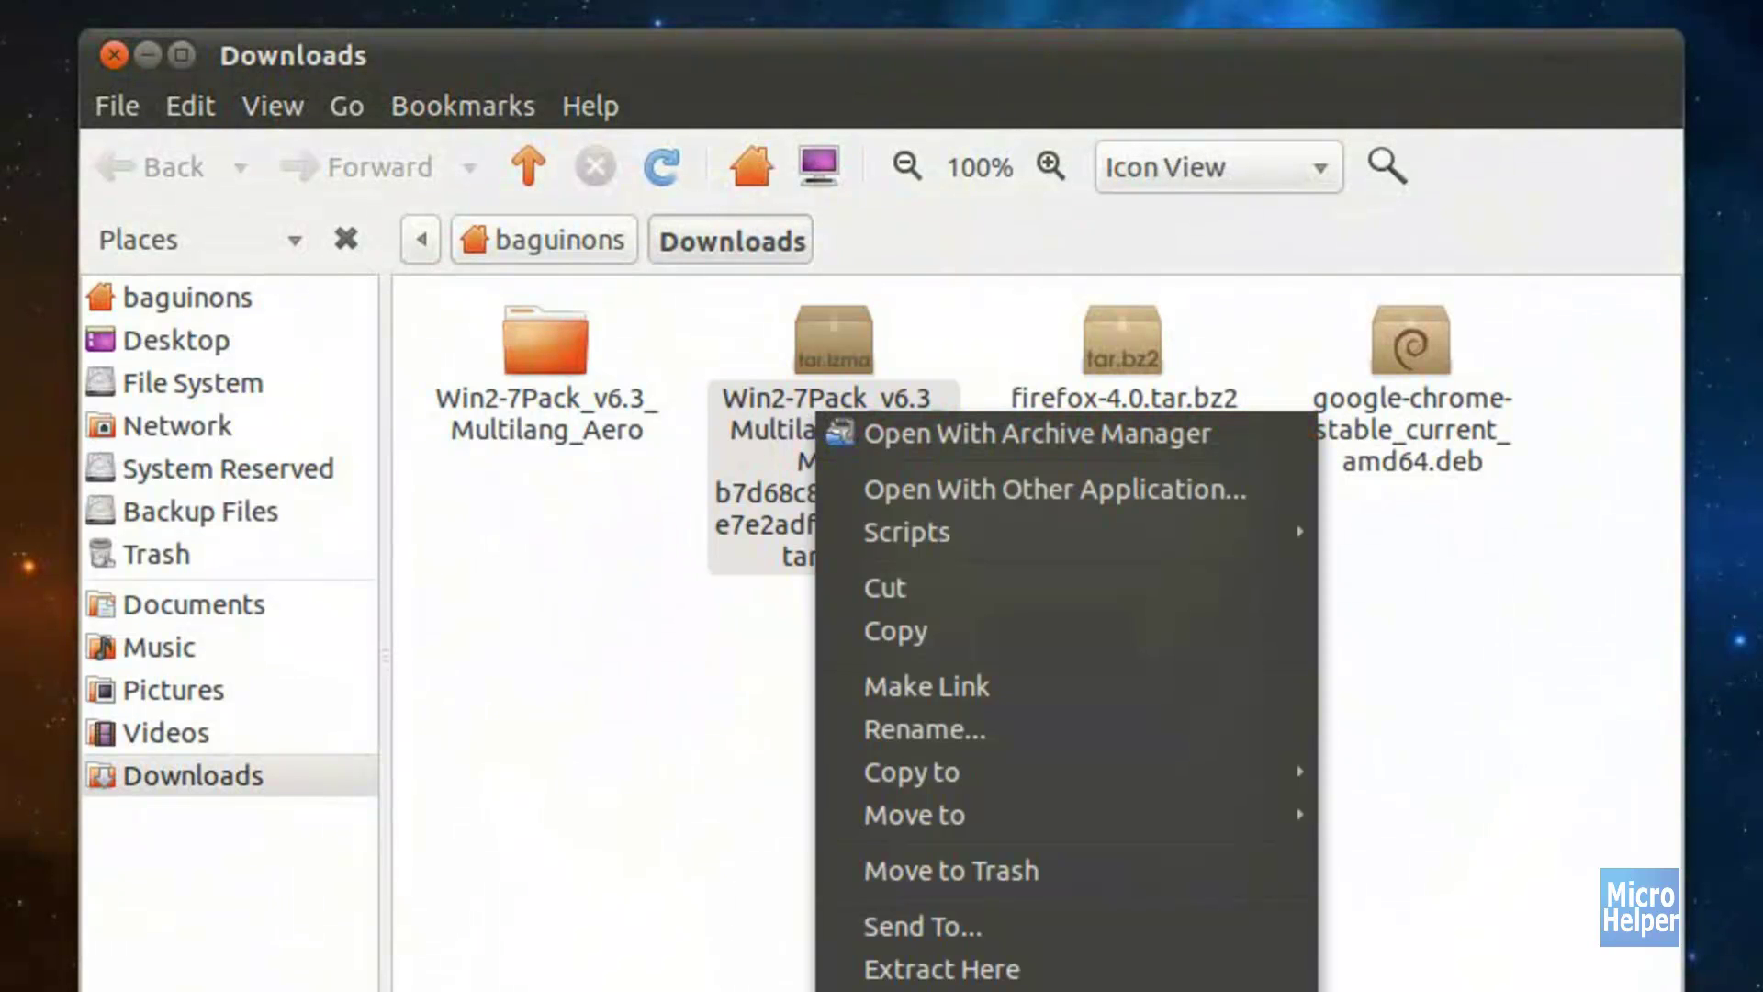
{"action": "left_click", "coordinate": [831, 969]}
- Open the extracted Win2-7Pack_v6.3_Multilang_Aero folder inside Downloads
{"action": "left_click", "coordinate": [527, 411]}
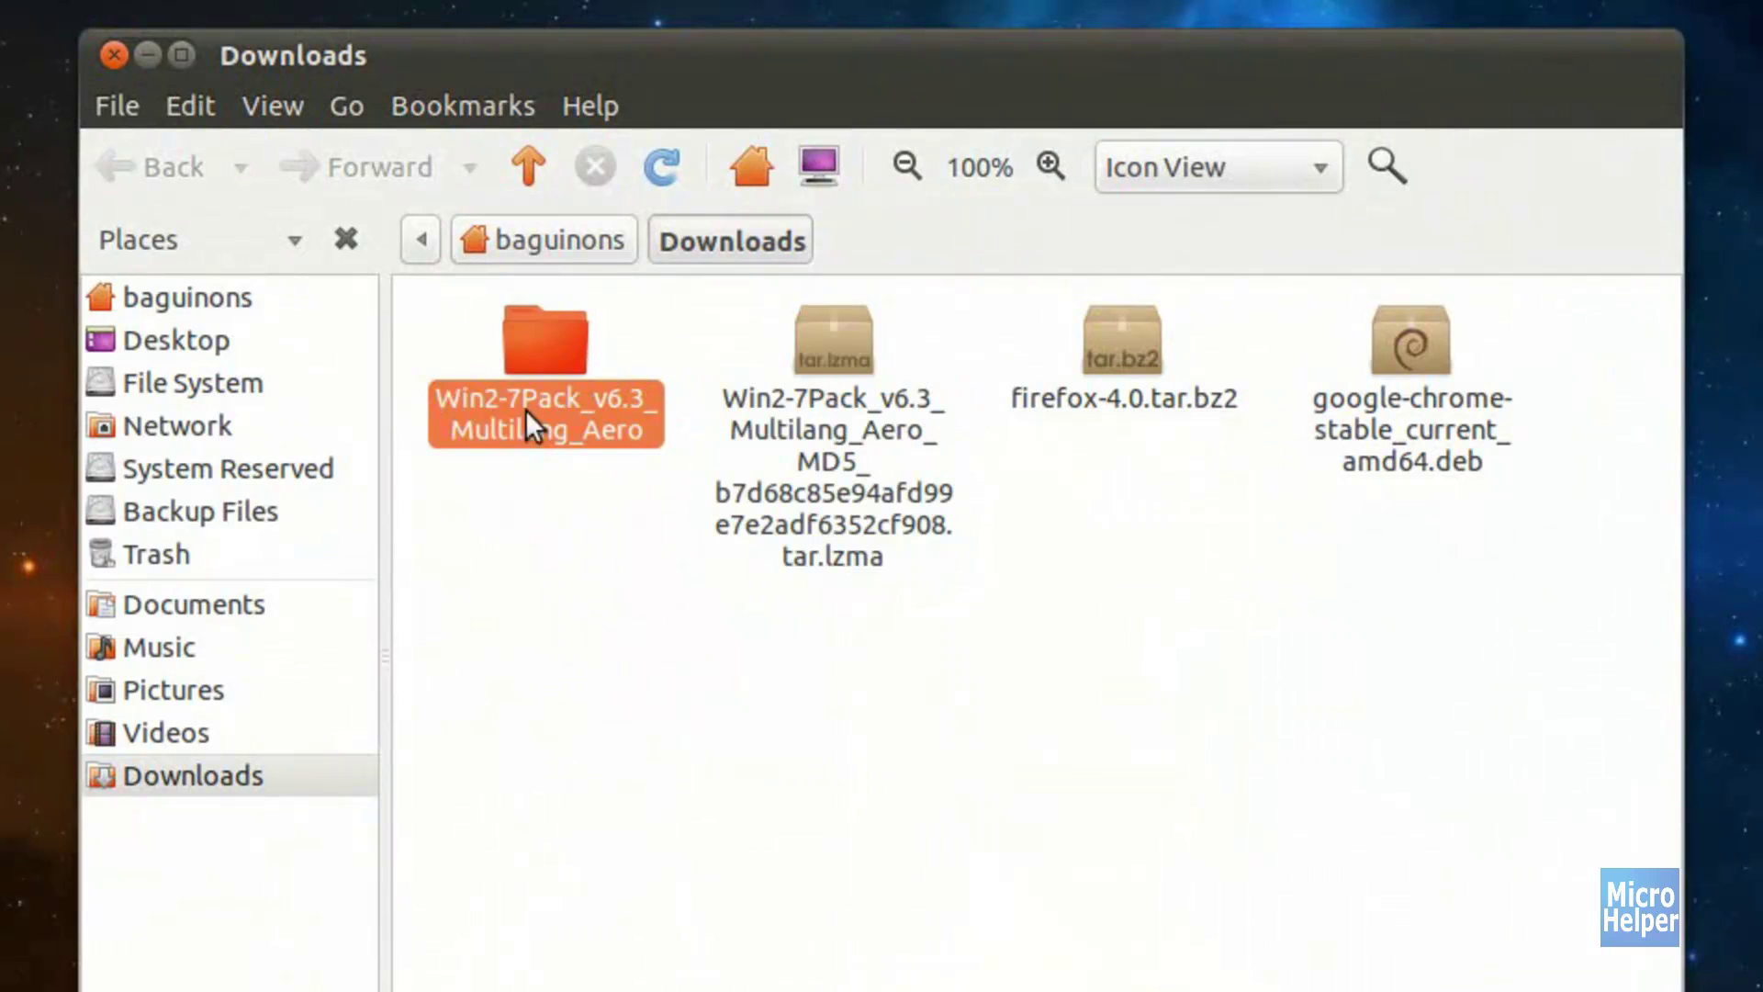
{"action": "double_click", "coordinate": [545, 362]}
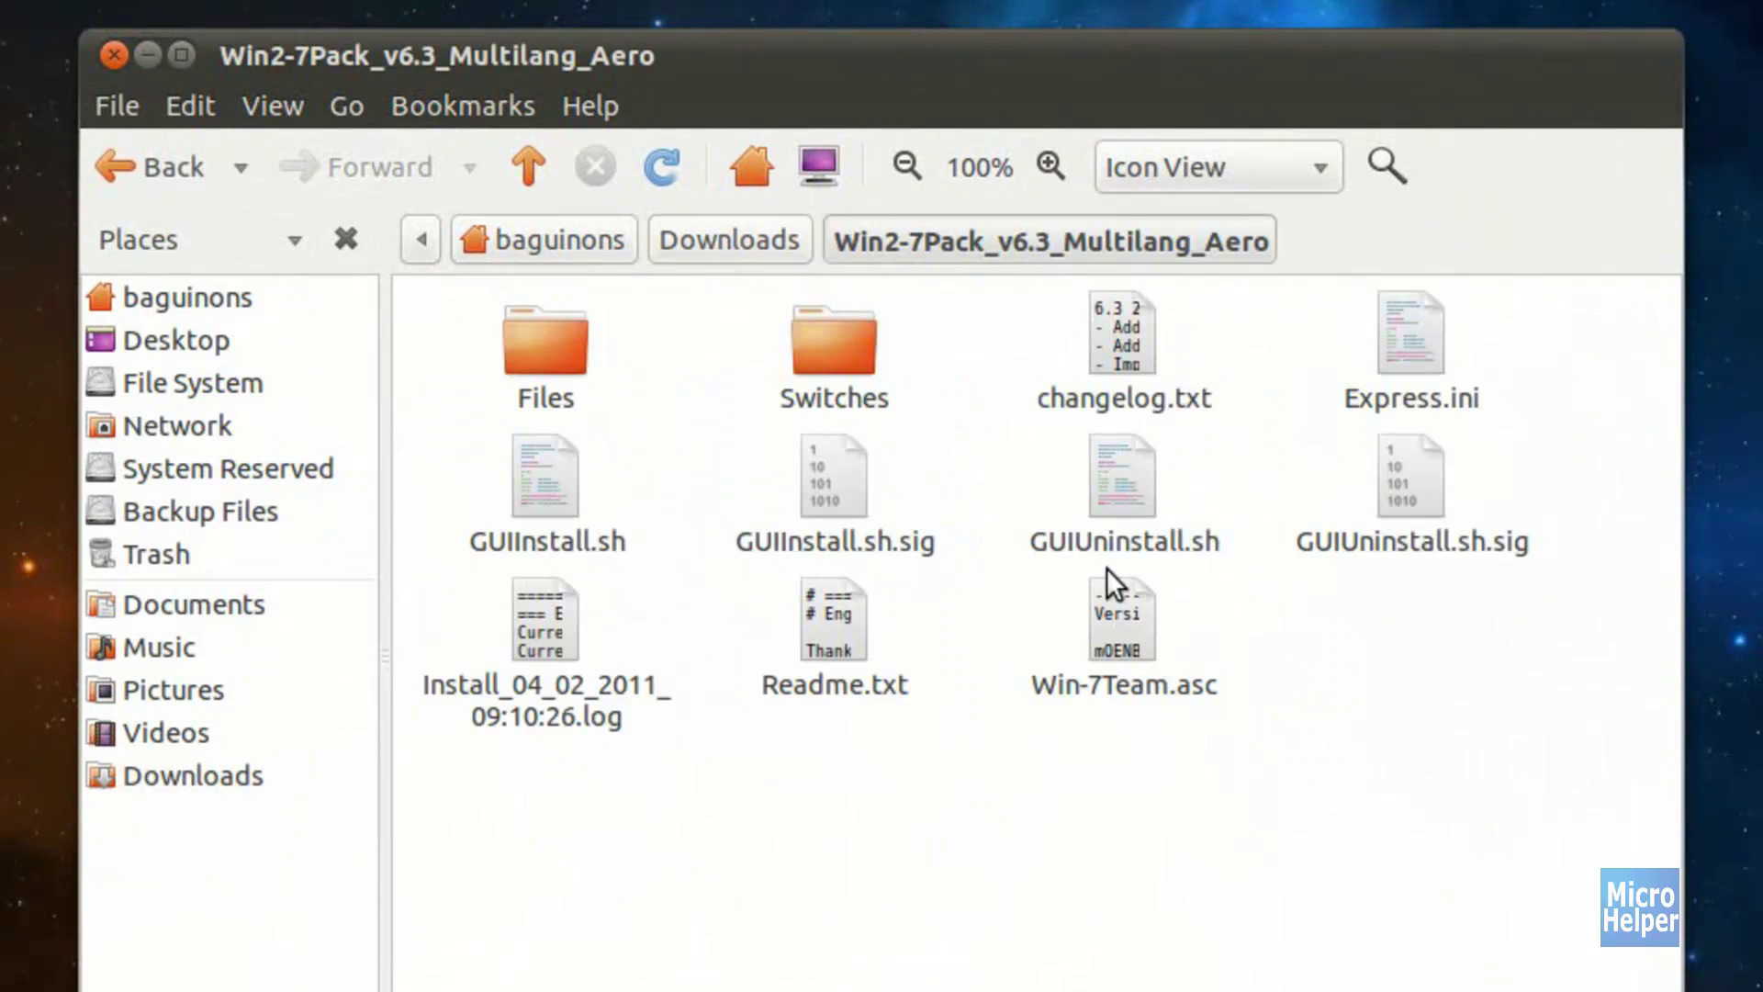
- Check in the properties of GUIInstall.sh whether the file is allowed to execute as a program, and close them
{"action": "left_click", "coordinate": [569, 551]}
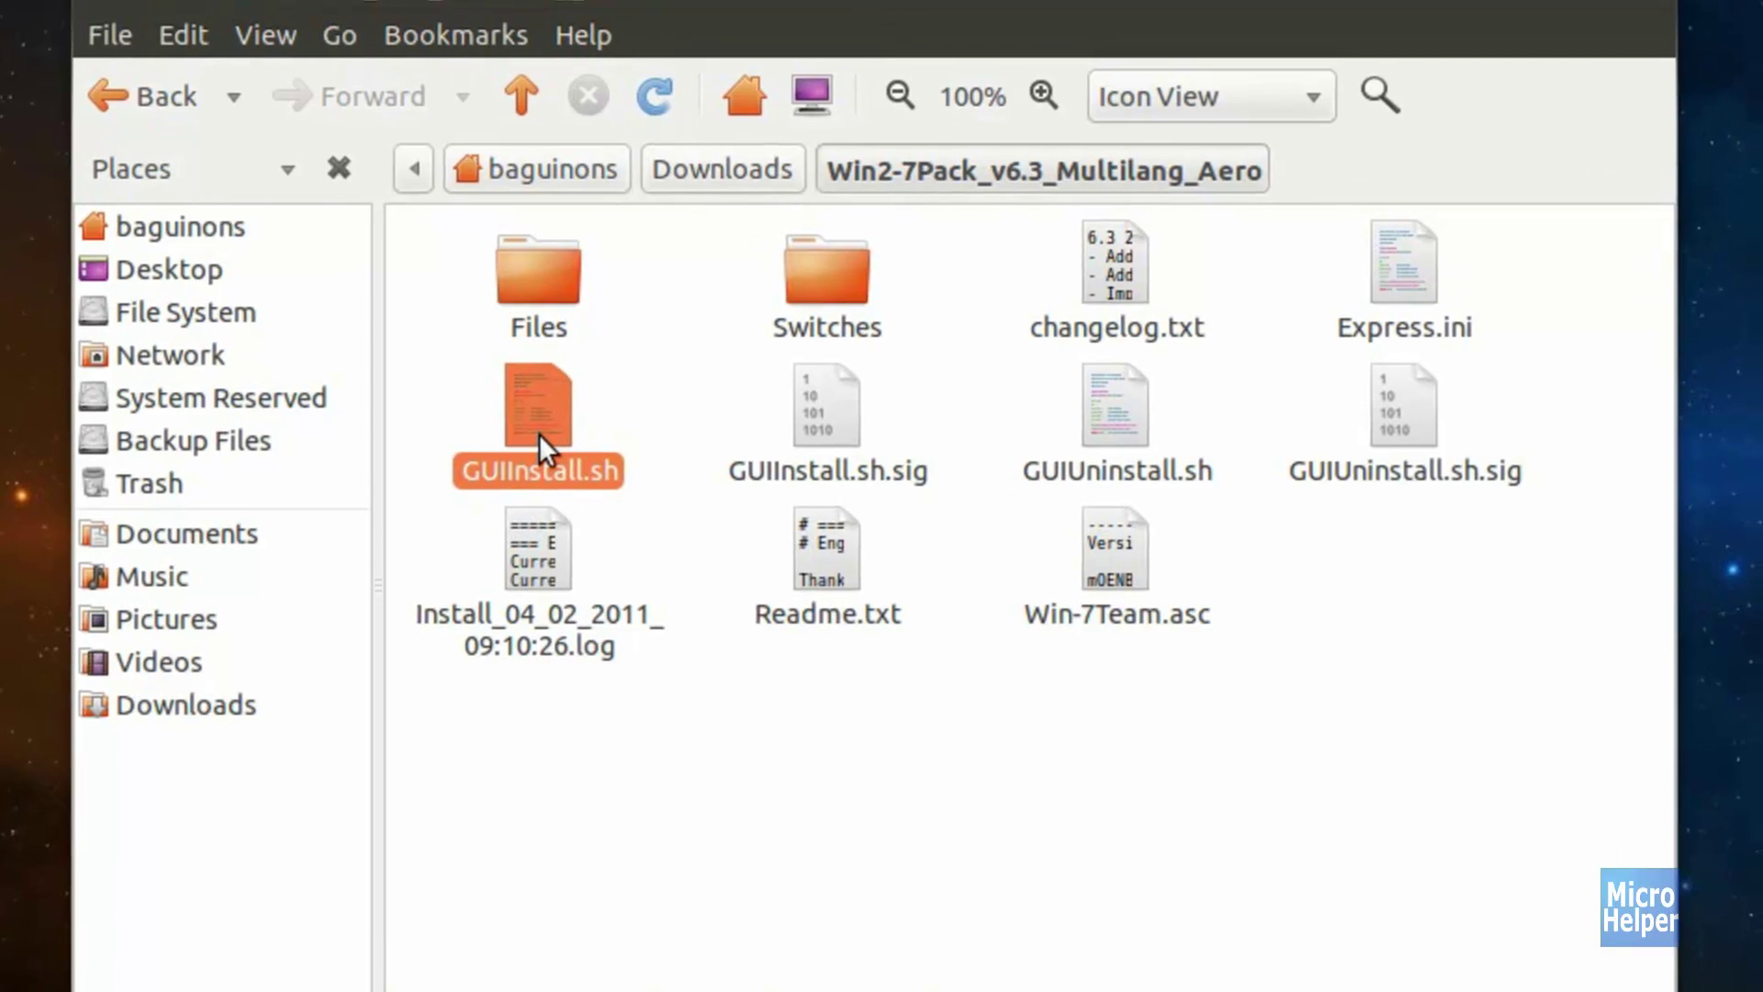
{"action": "right_click", "coordinate": [537, 502]}
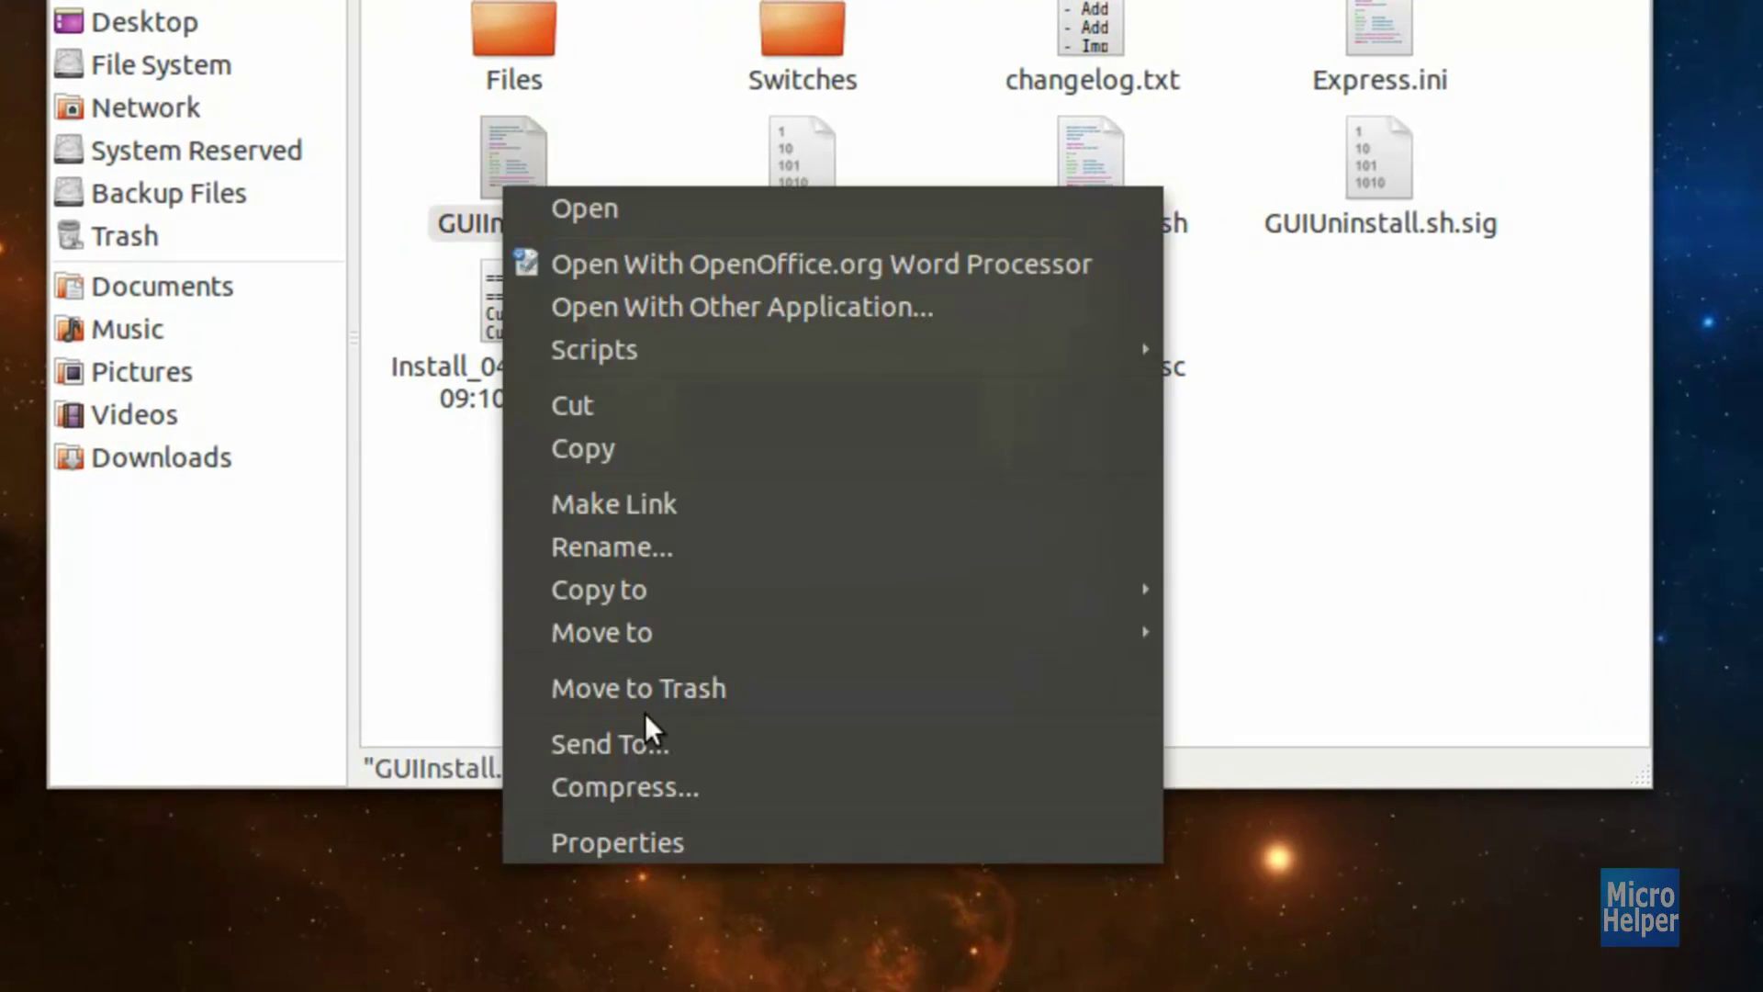
{"action": "left_click", "coordinate": [652, 830]}
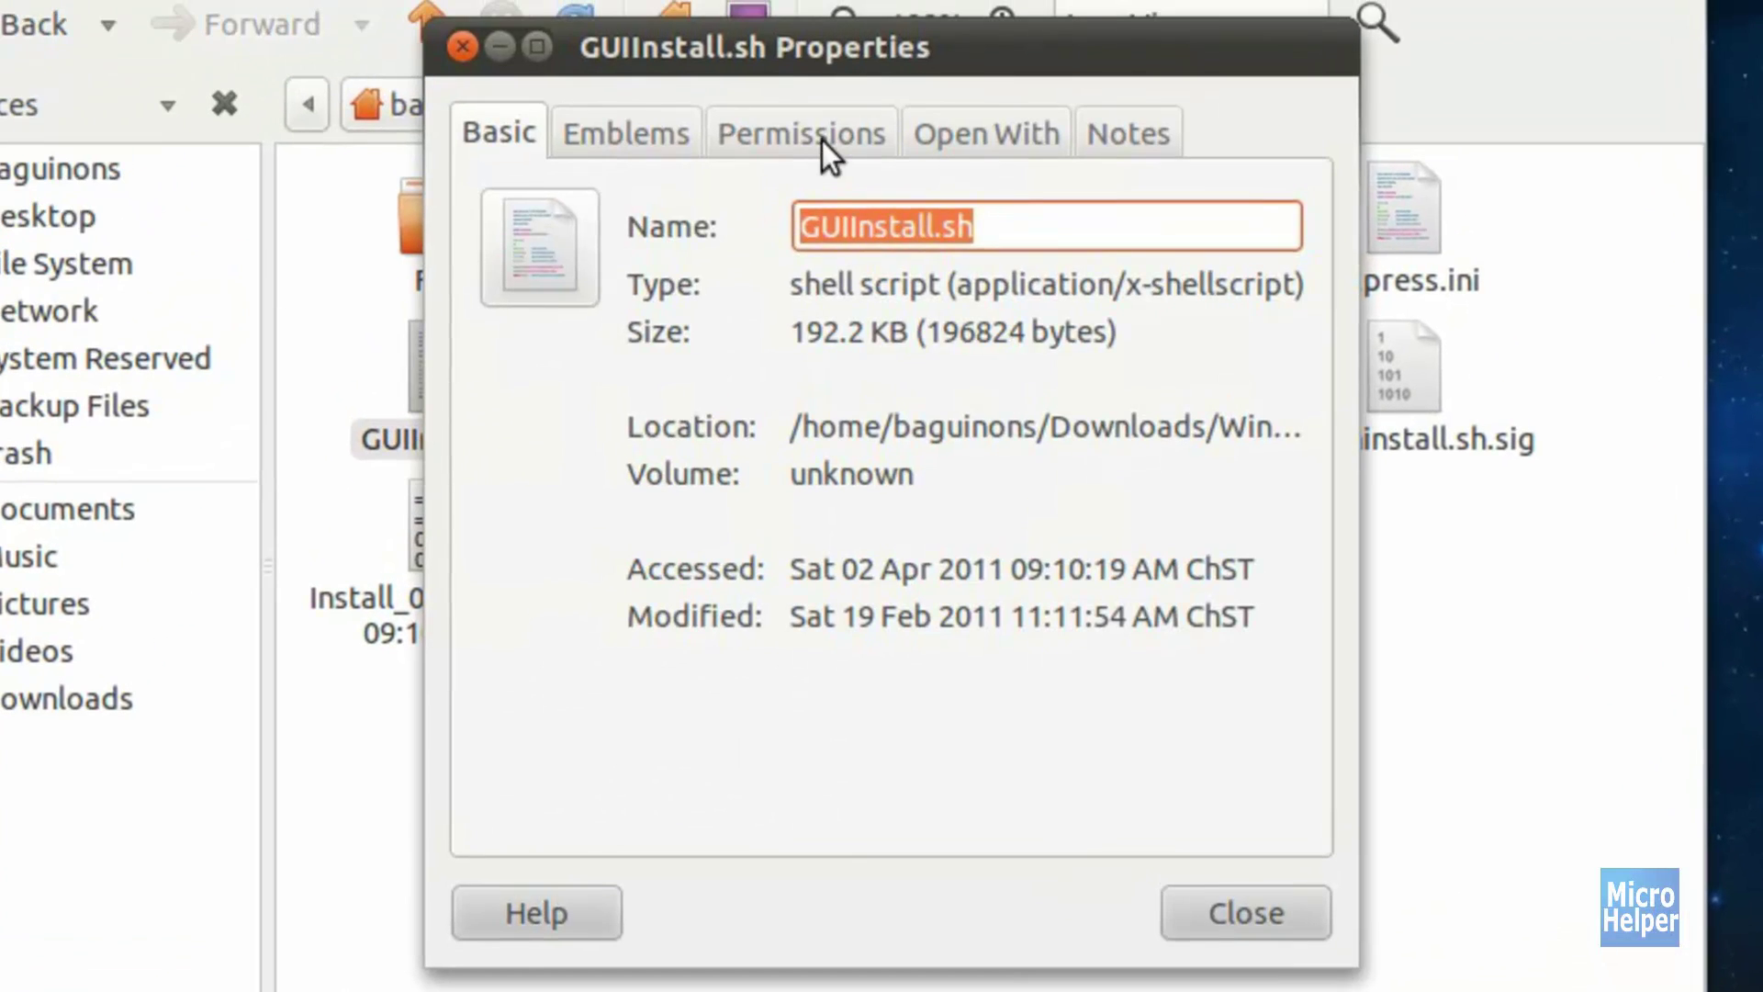
{"action": "left_click", "coordinate": [823, 140]}
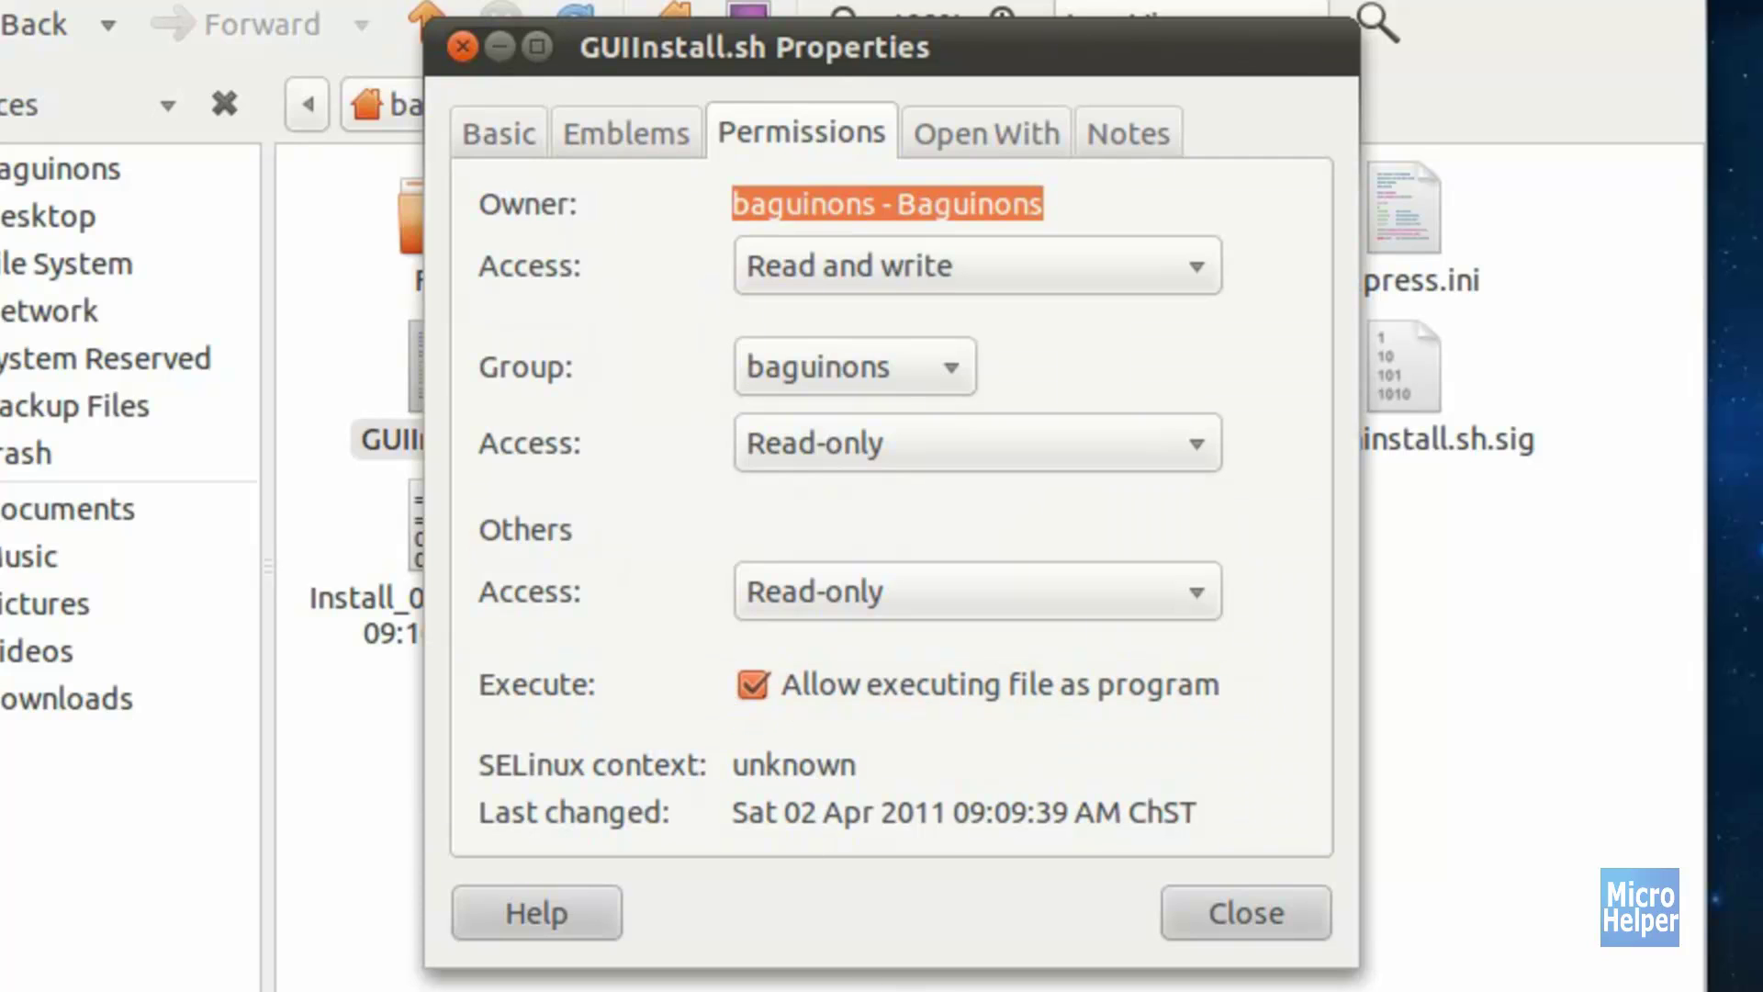
{"action": "left_click", "coordinate": [1253, 911]}
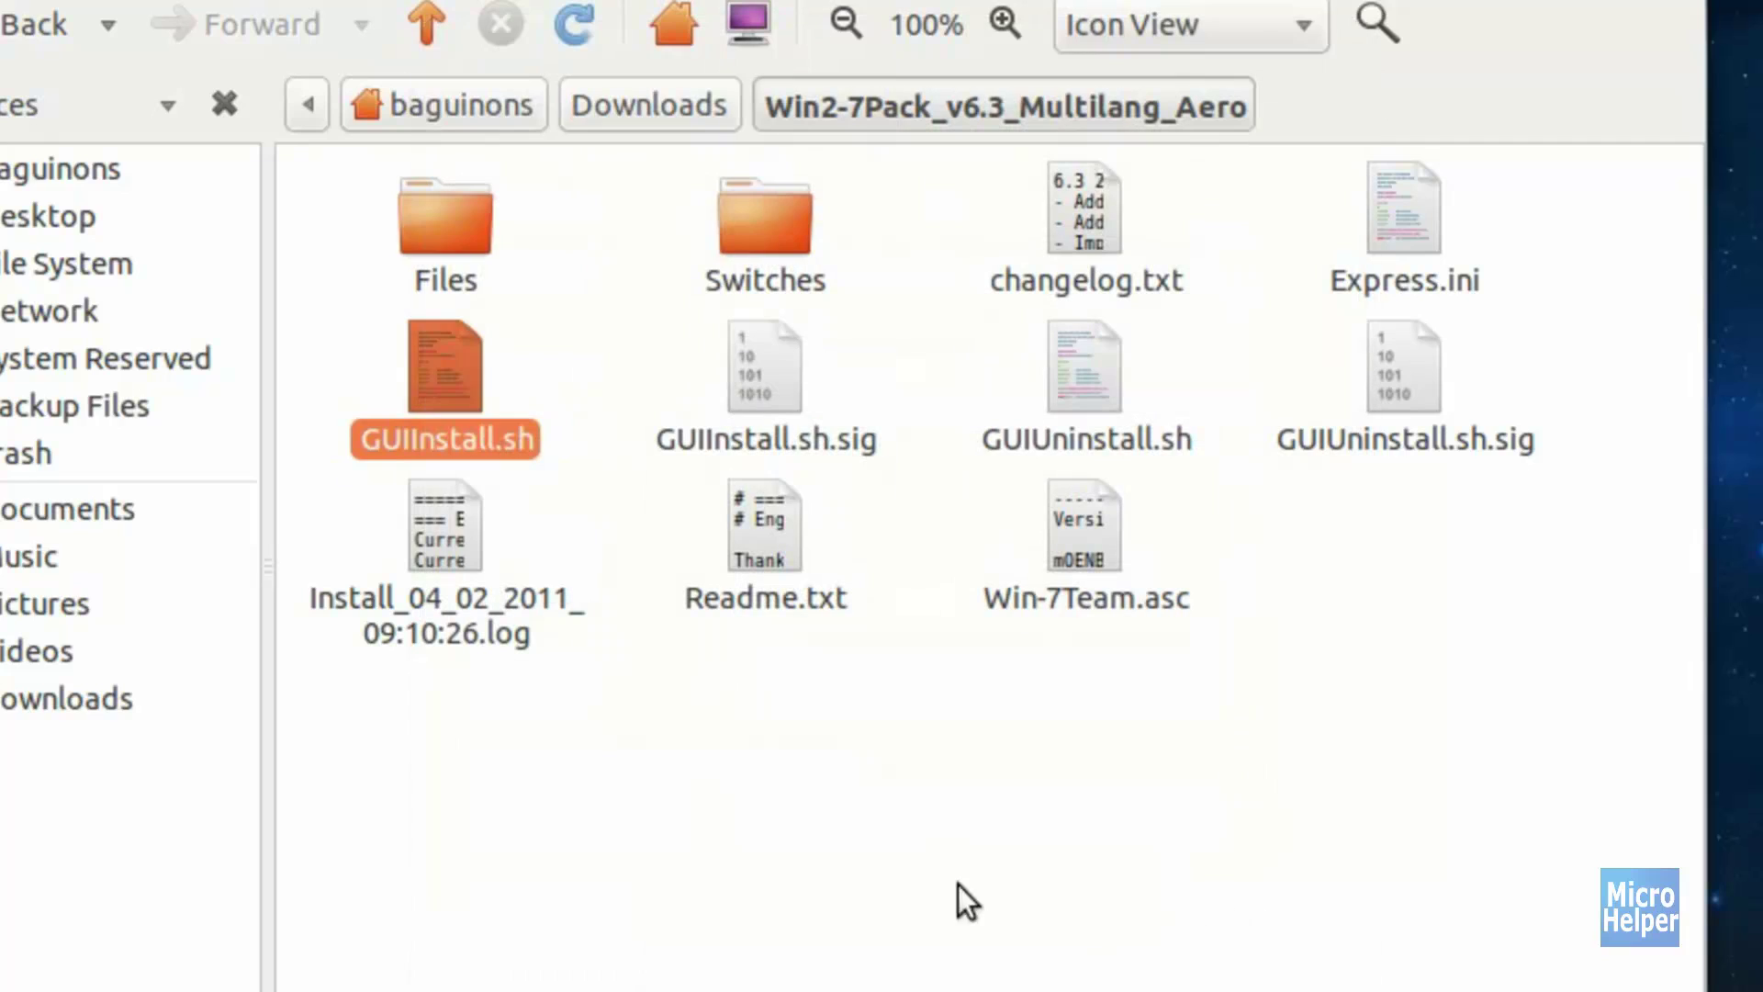
- Run the GUIInstall.sh script in a terminal
{"action": "left_click", "coordinate": [554, 346]}
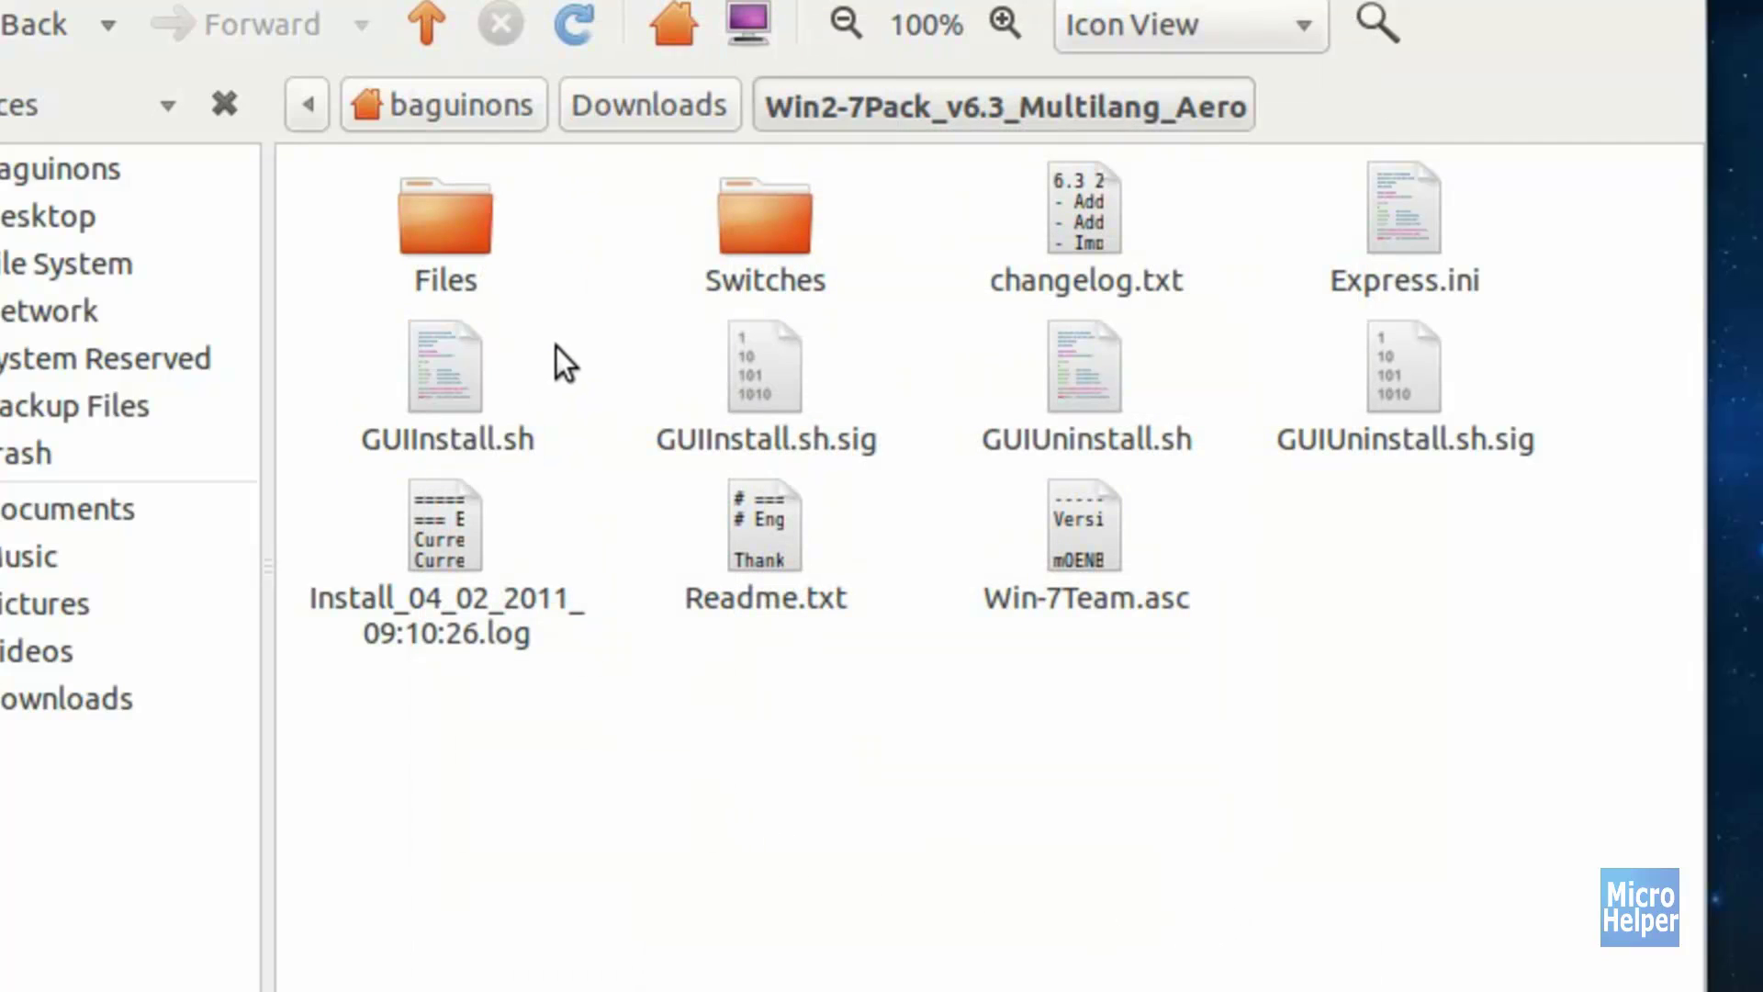
{"action": "double_click", "coordinate": [466, 394]}
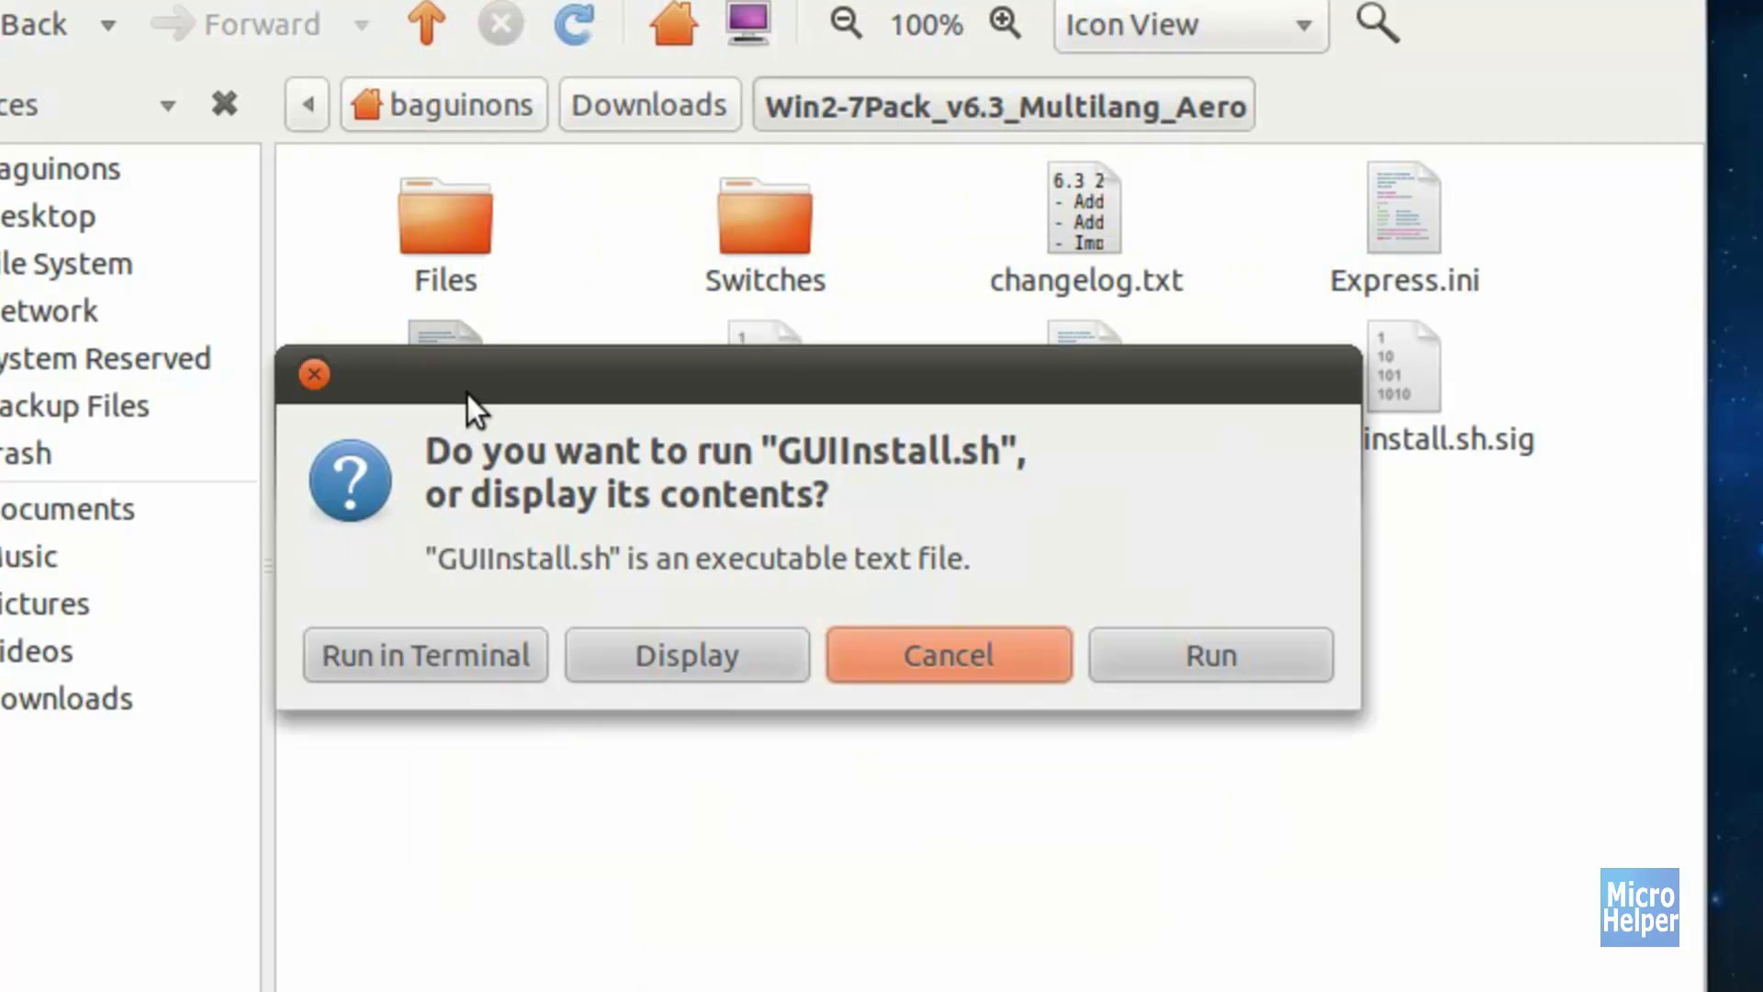
{"action": "left_click", "coordinate": [441, 656]}
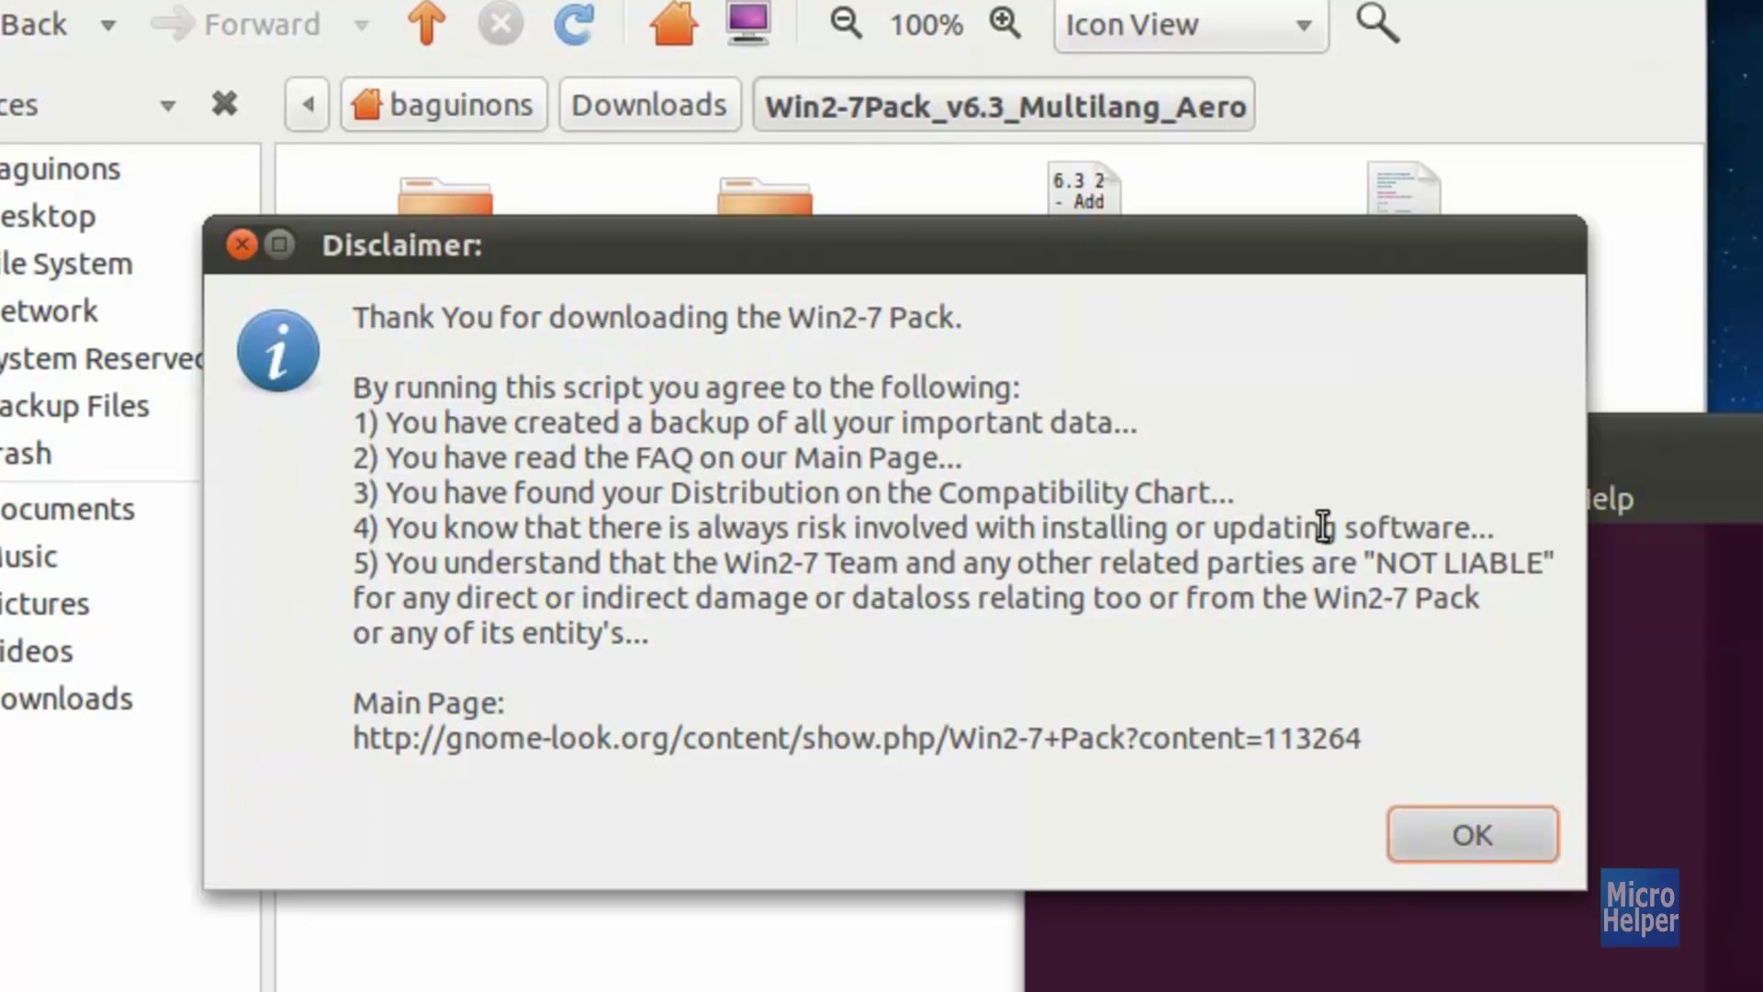
- Move the installer's terminal window up, review the Win2-7 Pack disclaimer and accept it
{"action": "left_click_drag", "start_coordinate": [1653, 443], "coordinate": [948, 9]}
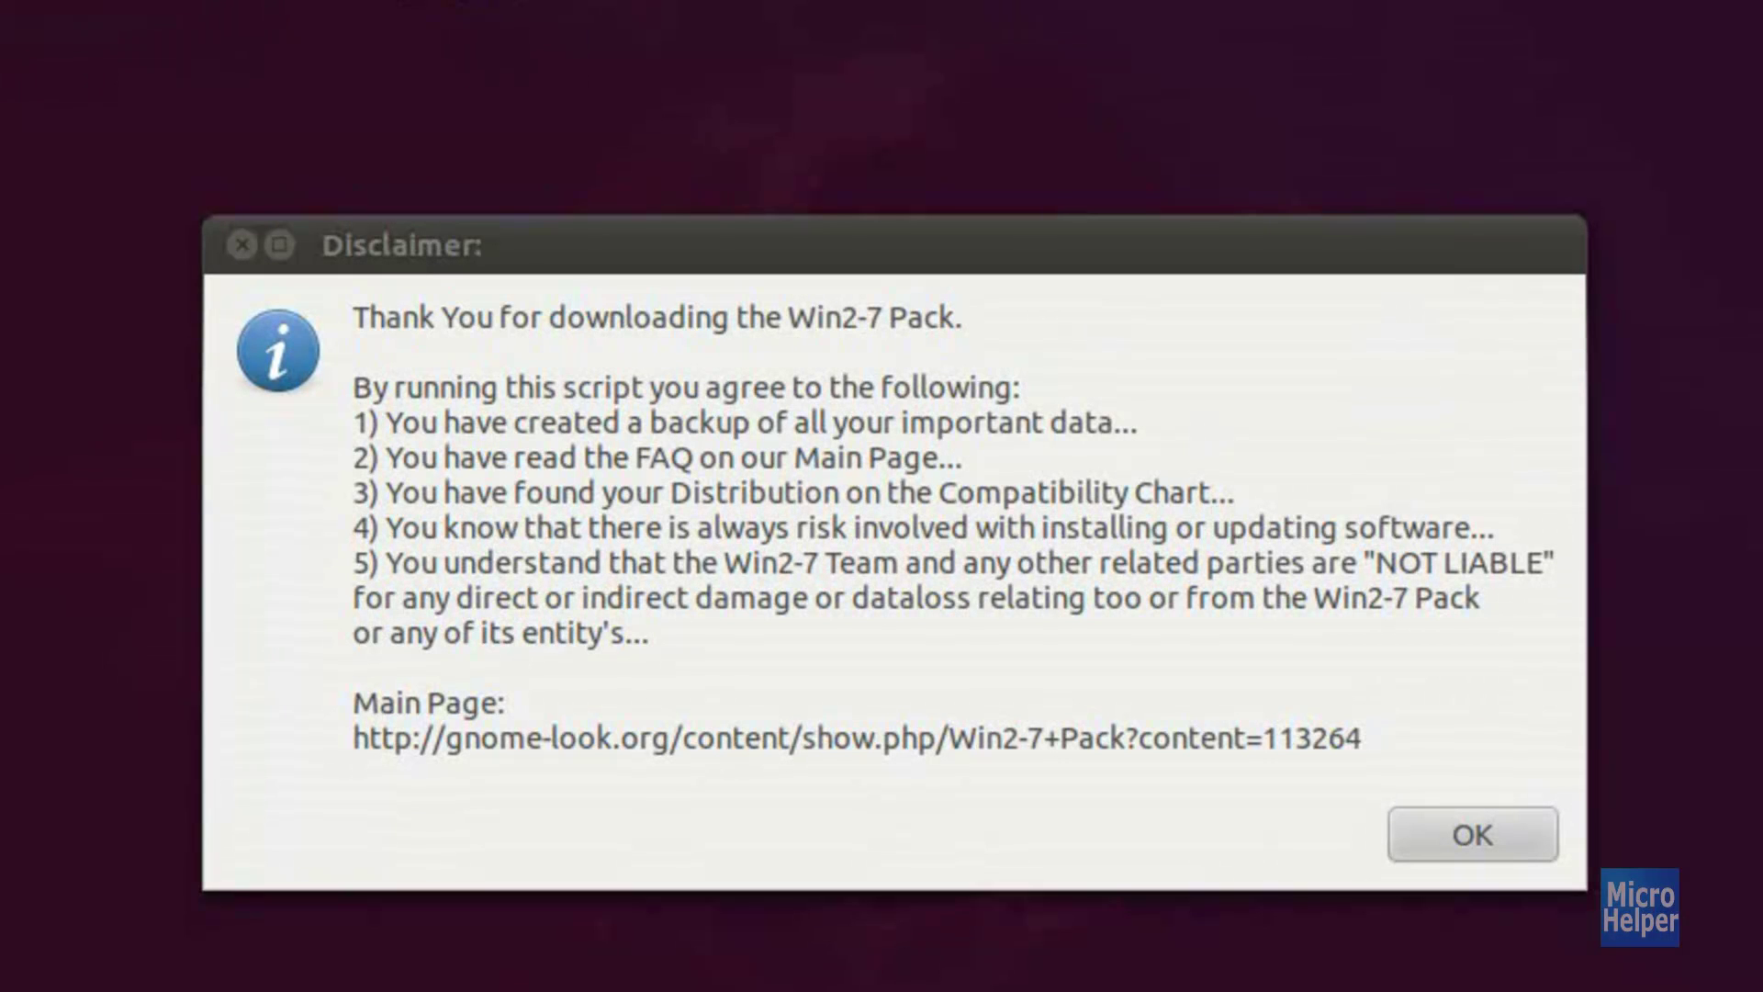
{"action": "left_click_drag", "start_coordinate": [571, 251], "coordinate": [550, 254]}
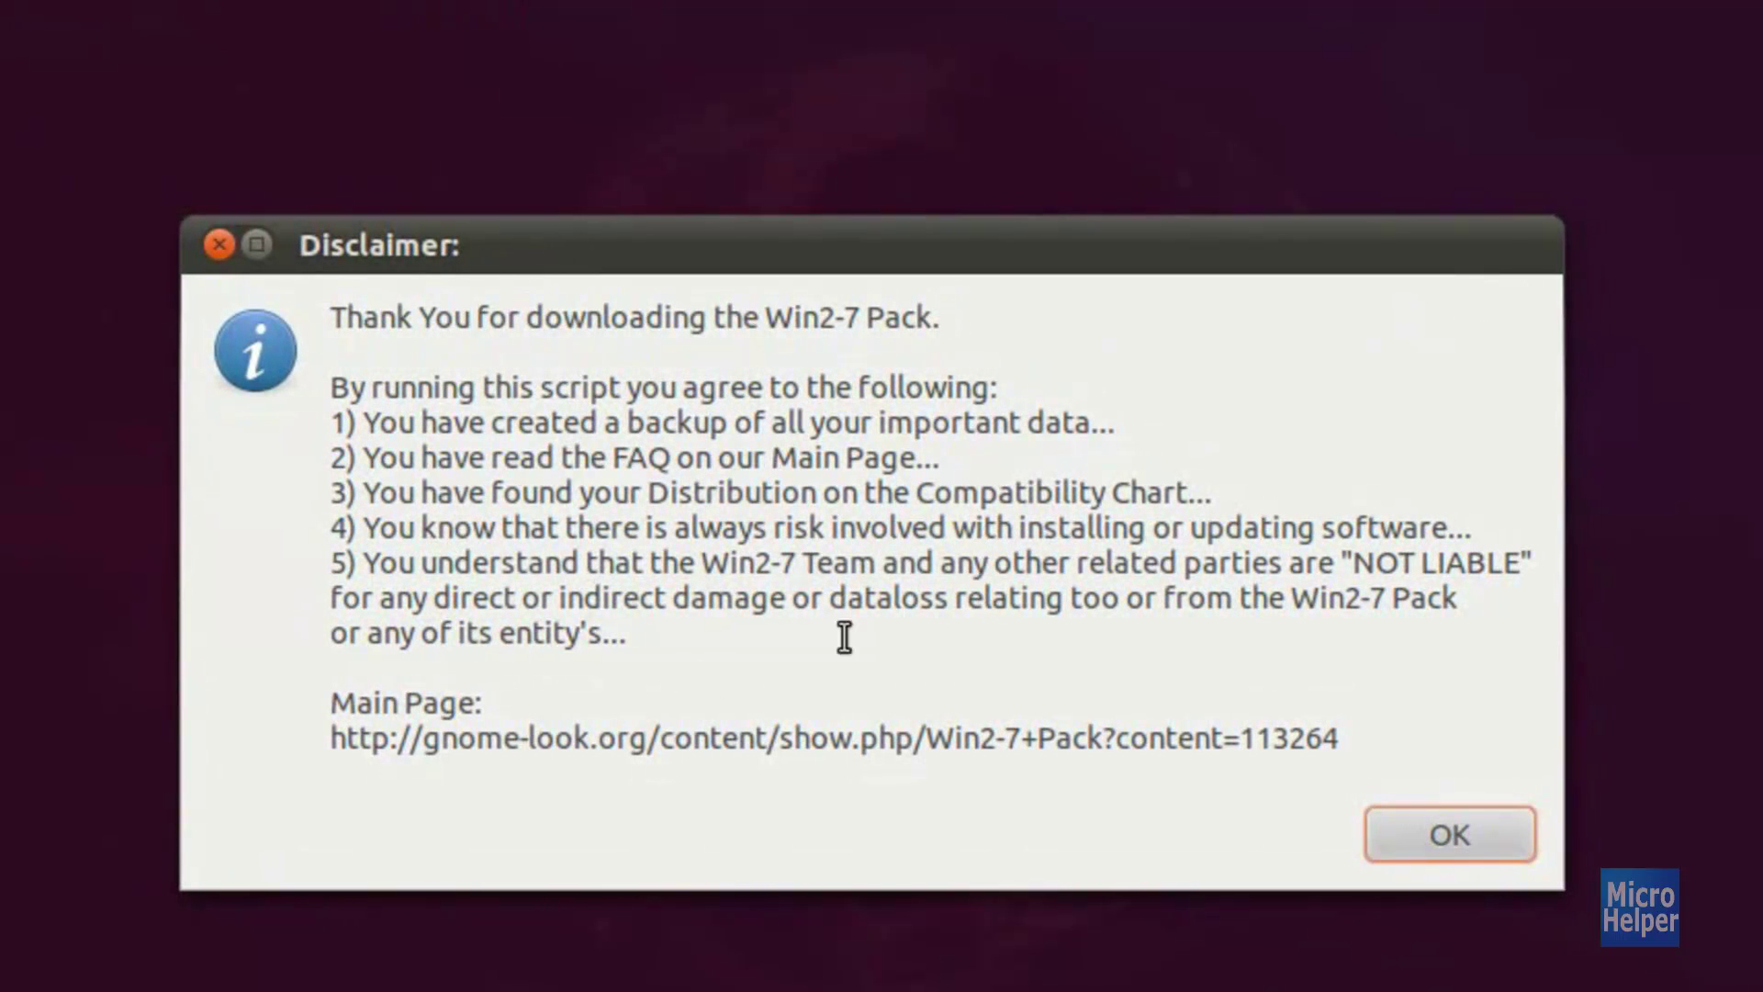
{"action": "left_click", "coordinate": [657, 471]}
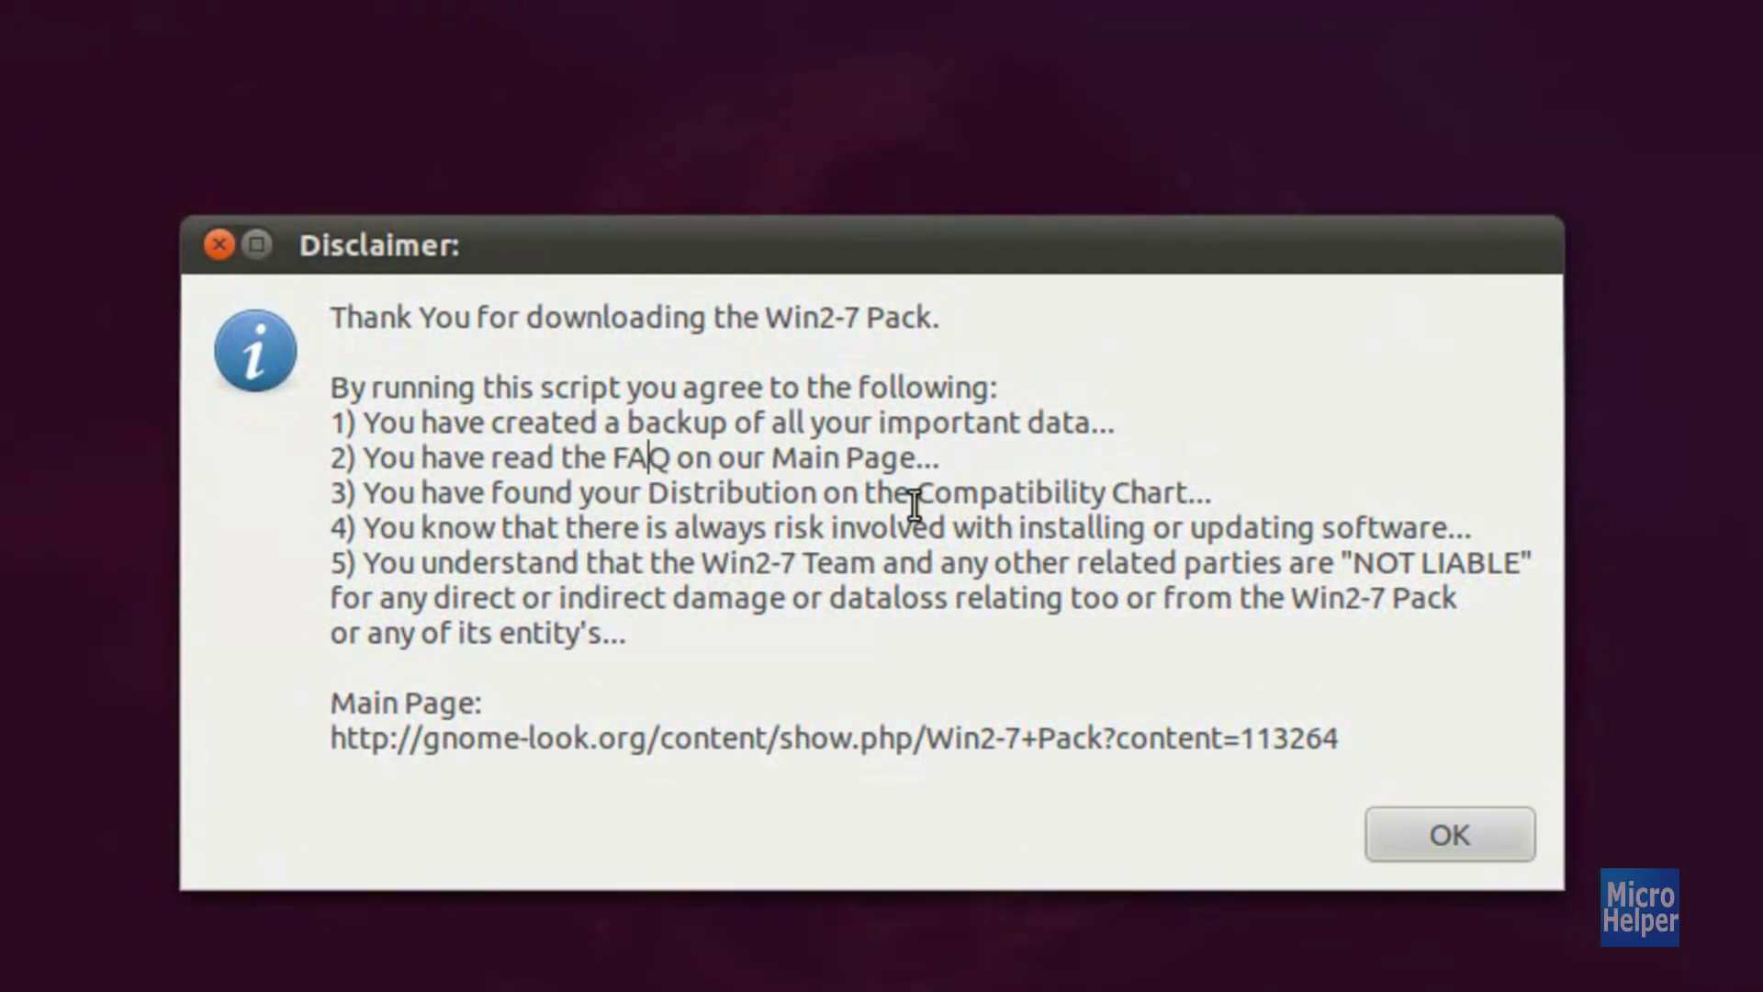
{"action": "left_click", "coordinate": [1469, 836]}
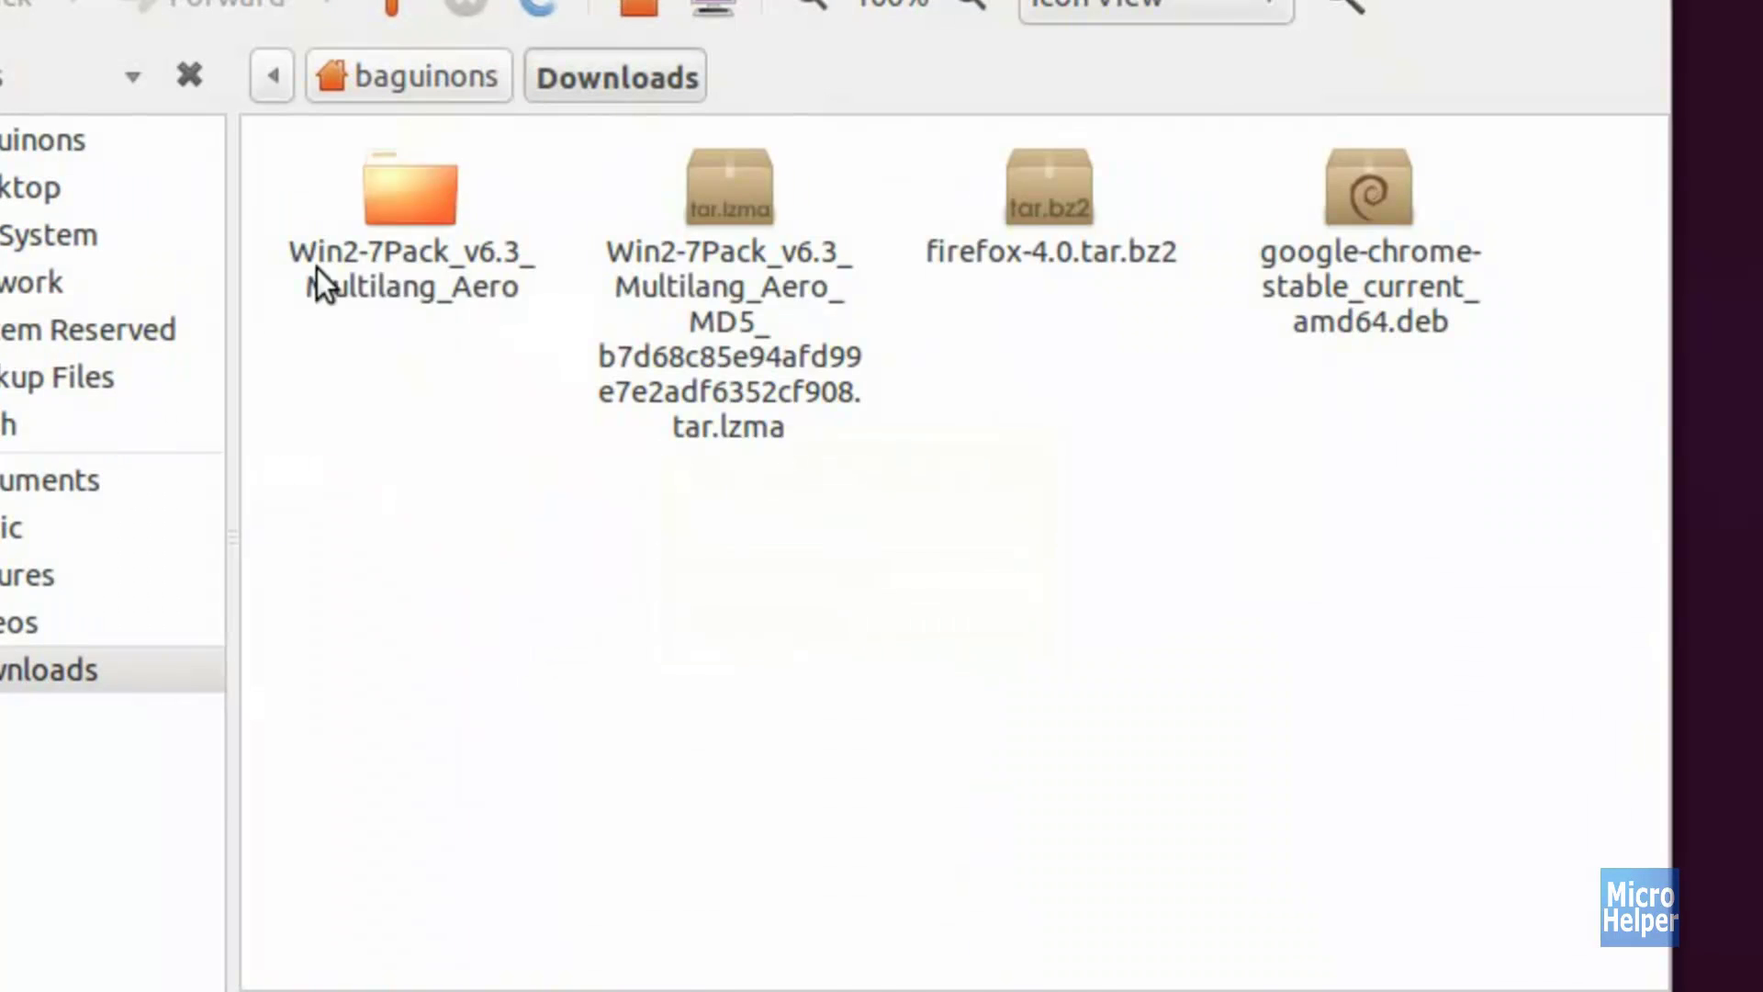
- Reopen the Win2-7Pack_v6.3_Multilang_Aero folder and submit the sudo password in the installer's password prompt
{"action": "double_click", "coordinate": [319, 266]}
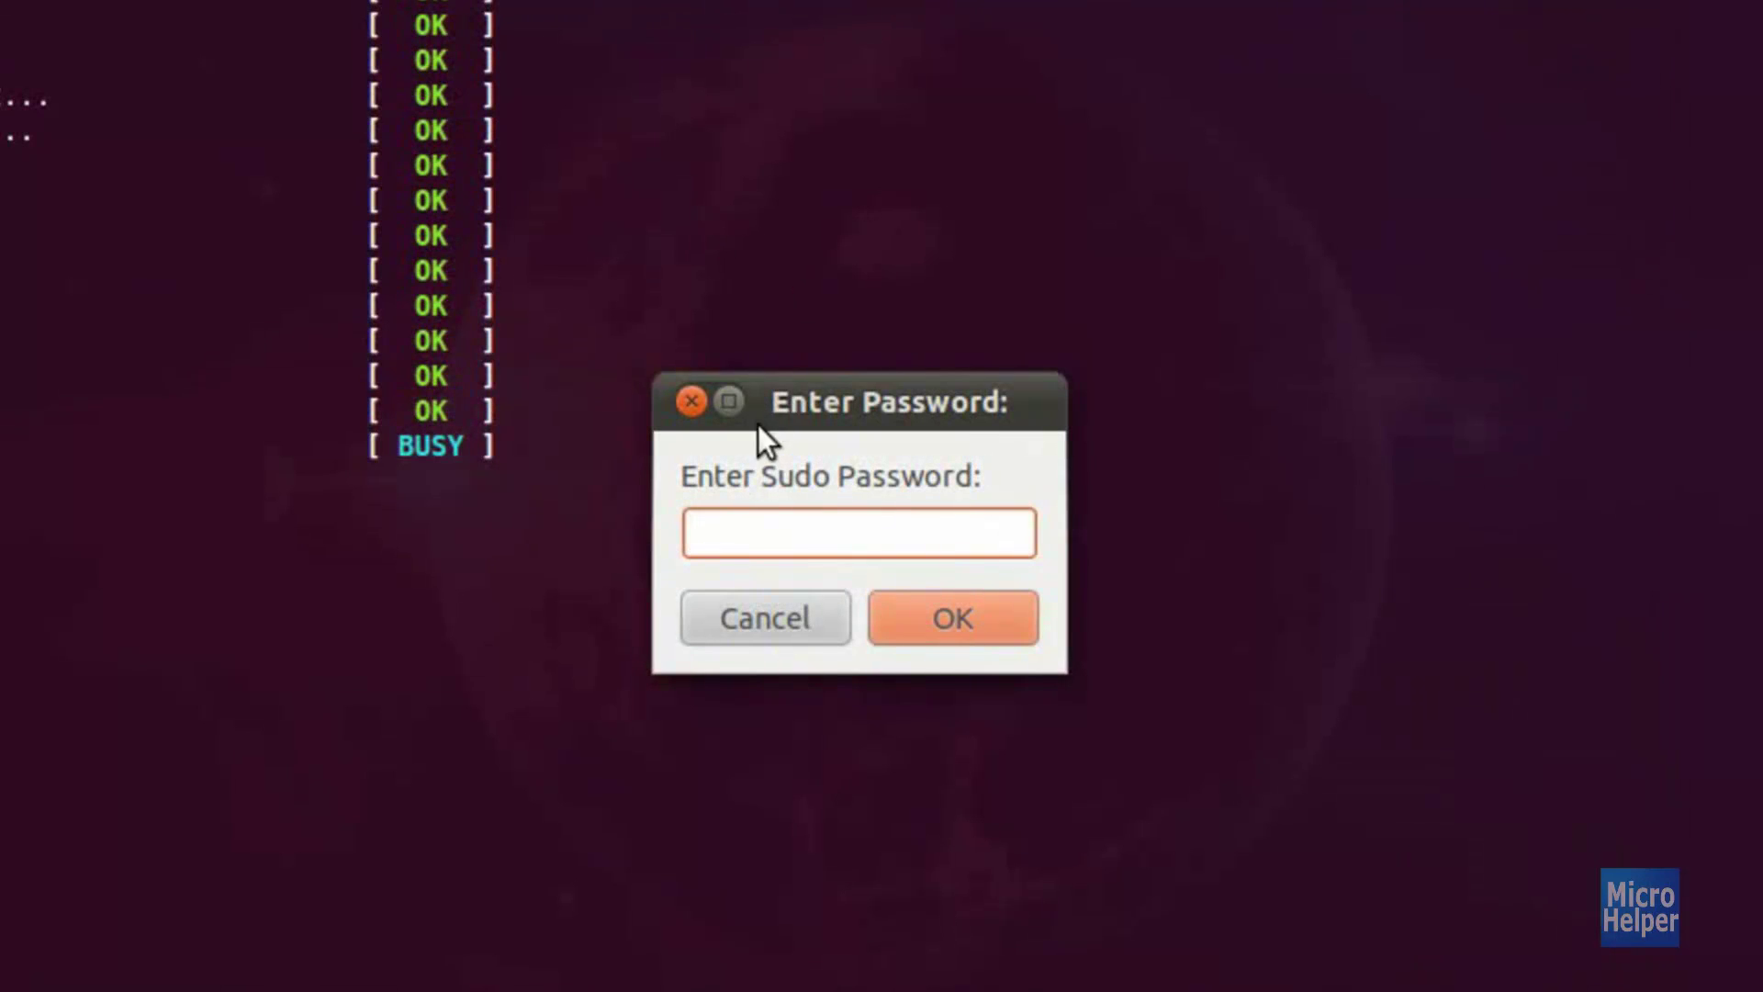
{"action": "type", "text": "*****"}
{"action": "key", "text": "Return"}
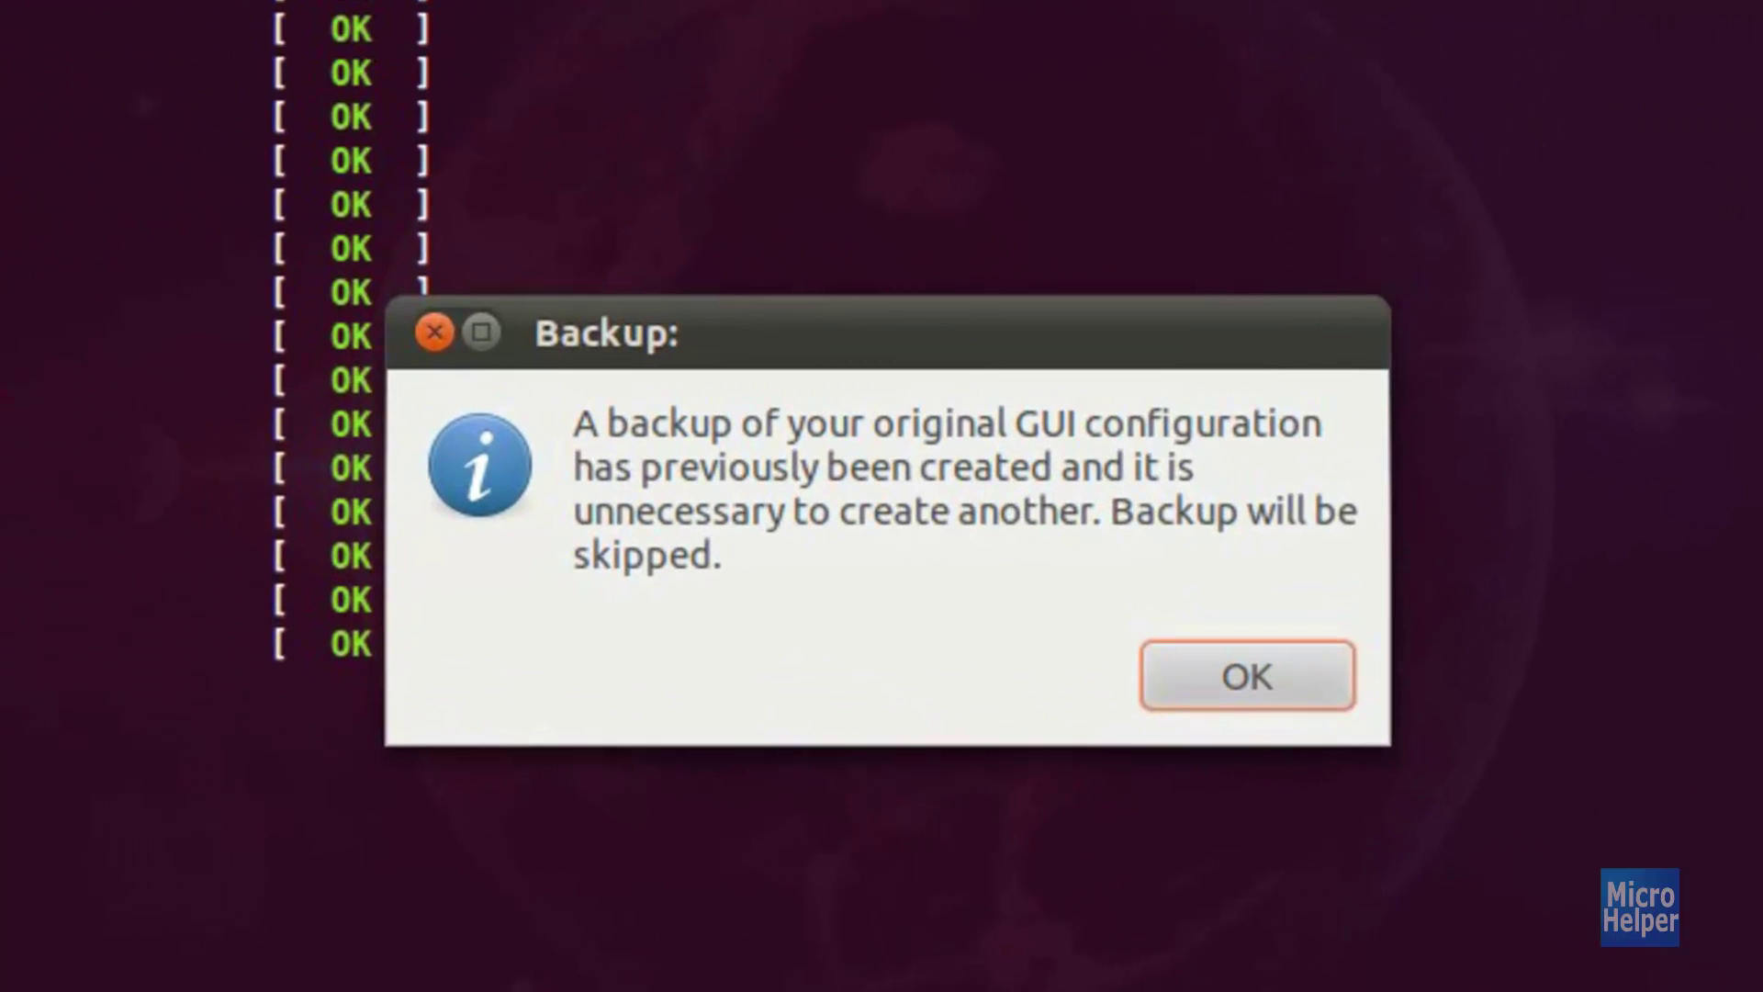
- Acknowledge the backup and Win2-7 Essentials notices, and choose every listed program except CCSM and Screenlets for installation
{"action": "left_click", "coordinate": [1194, 646]}
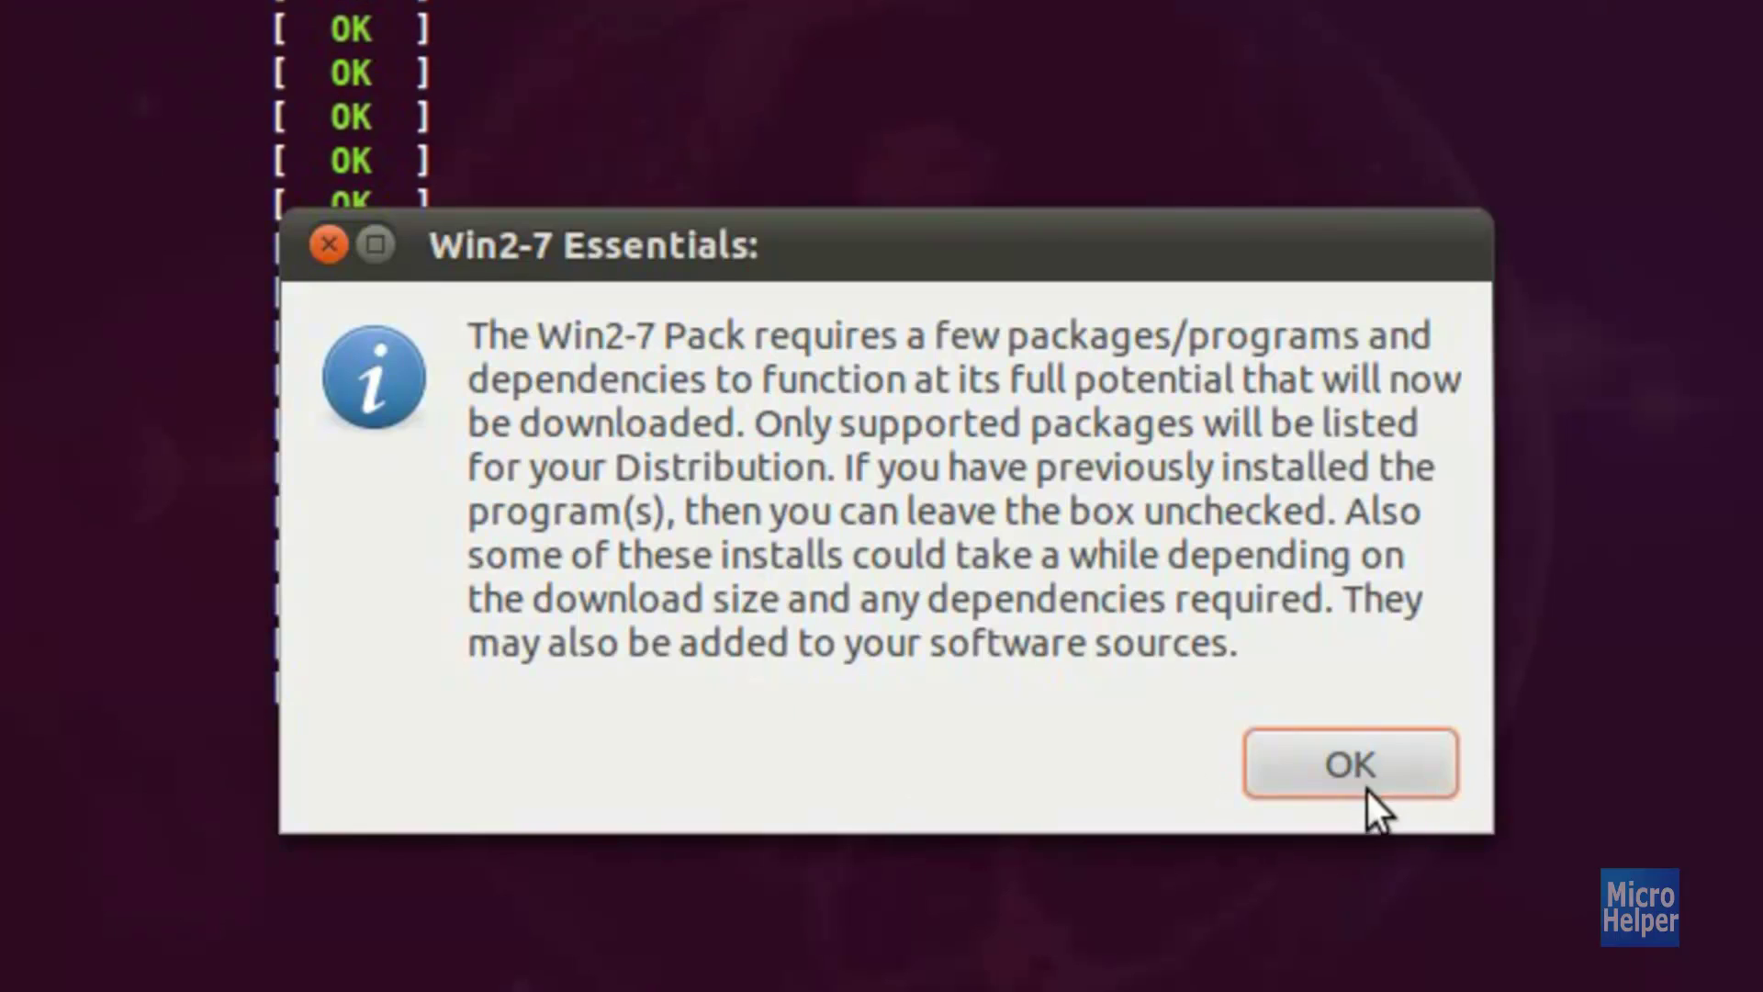
{"action": "left_click", "coordinate": [1370, 788]}
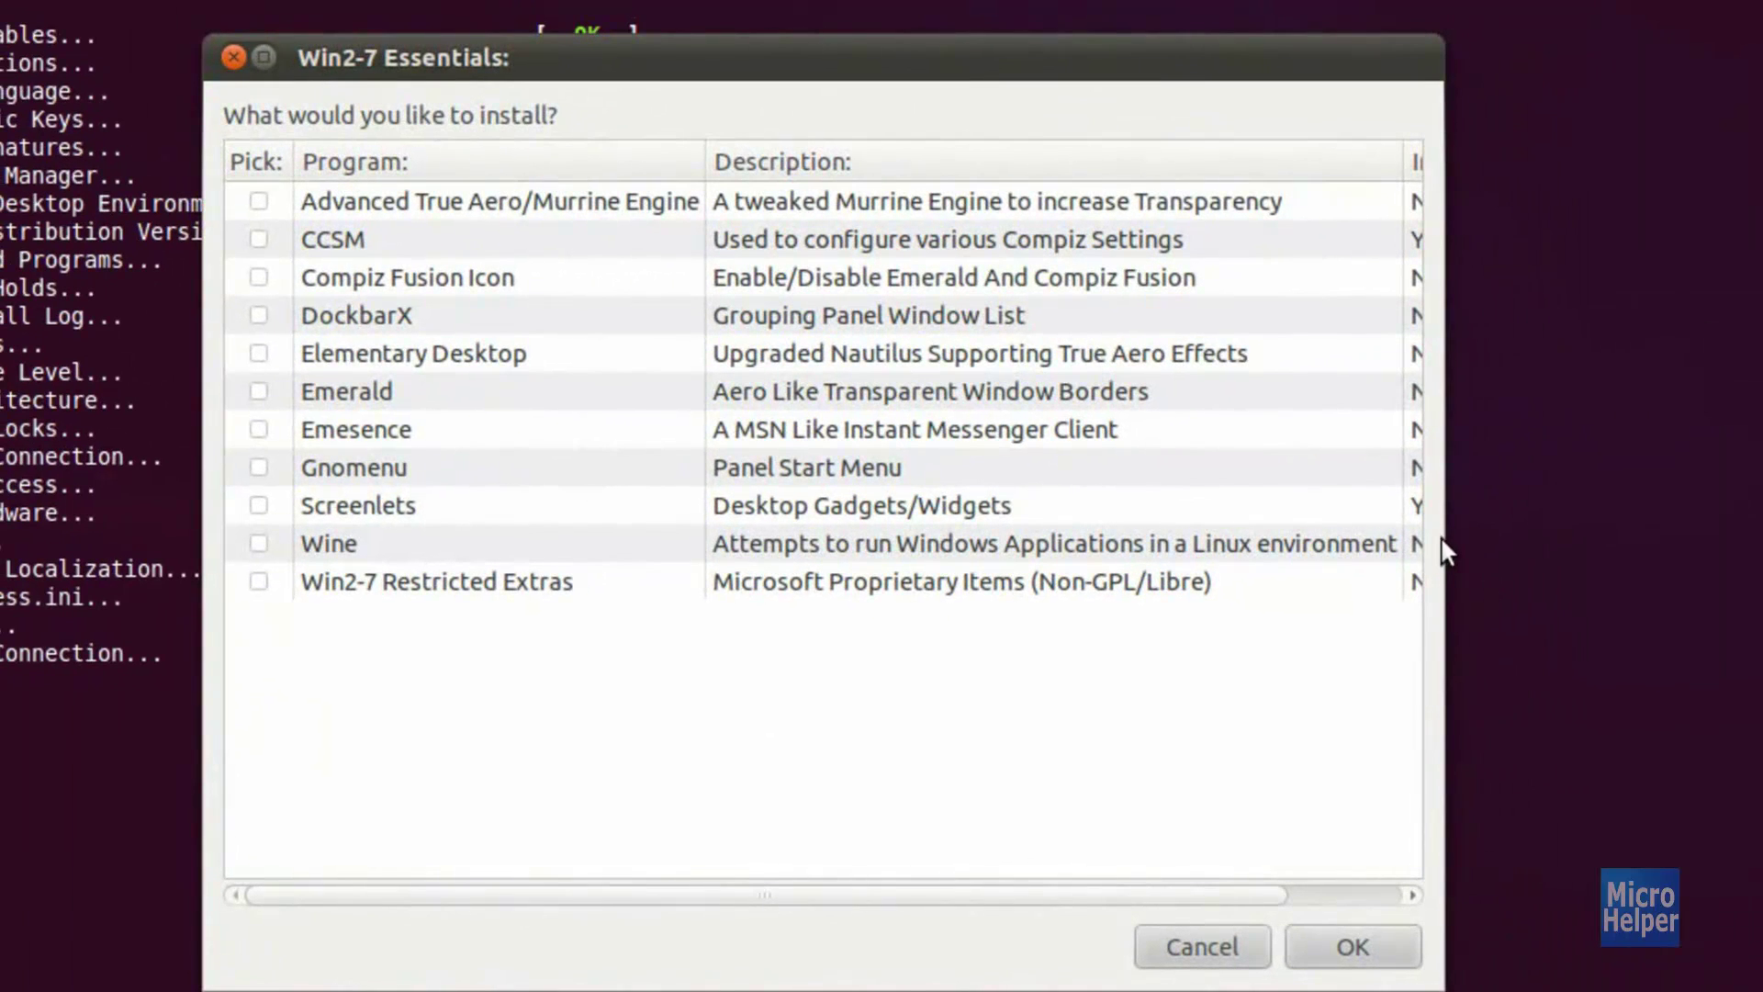
{"action": "left_click_drag", "start_coordinate": [1441, 537], "coordinate": [1552, 505]}
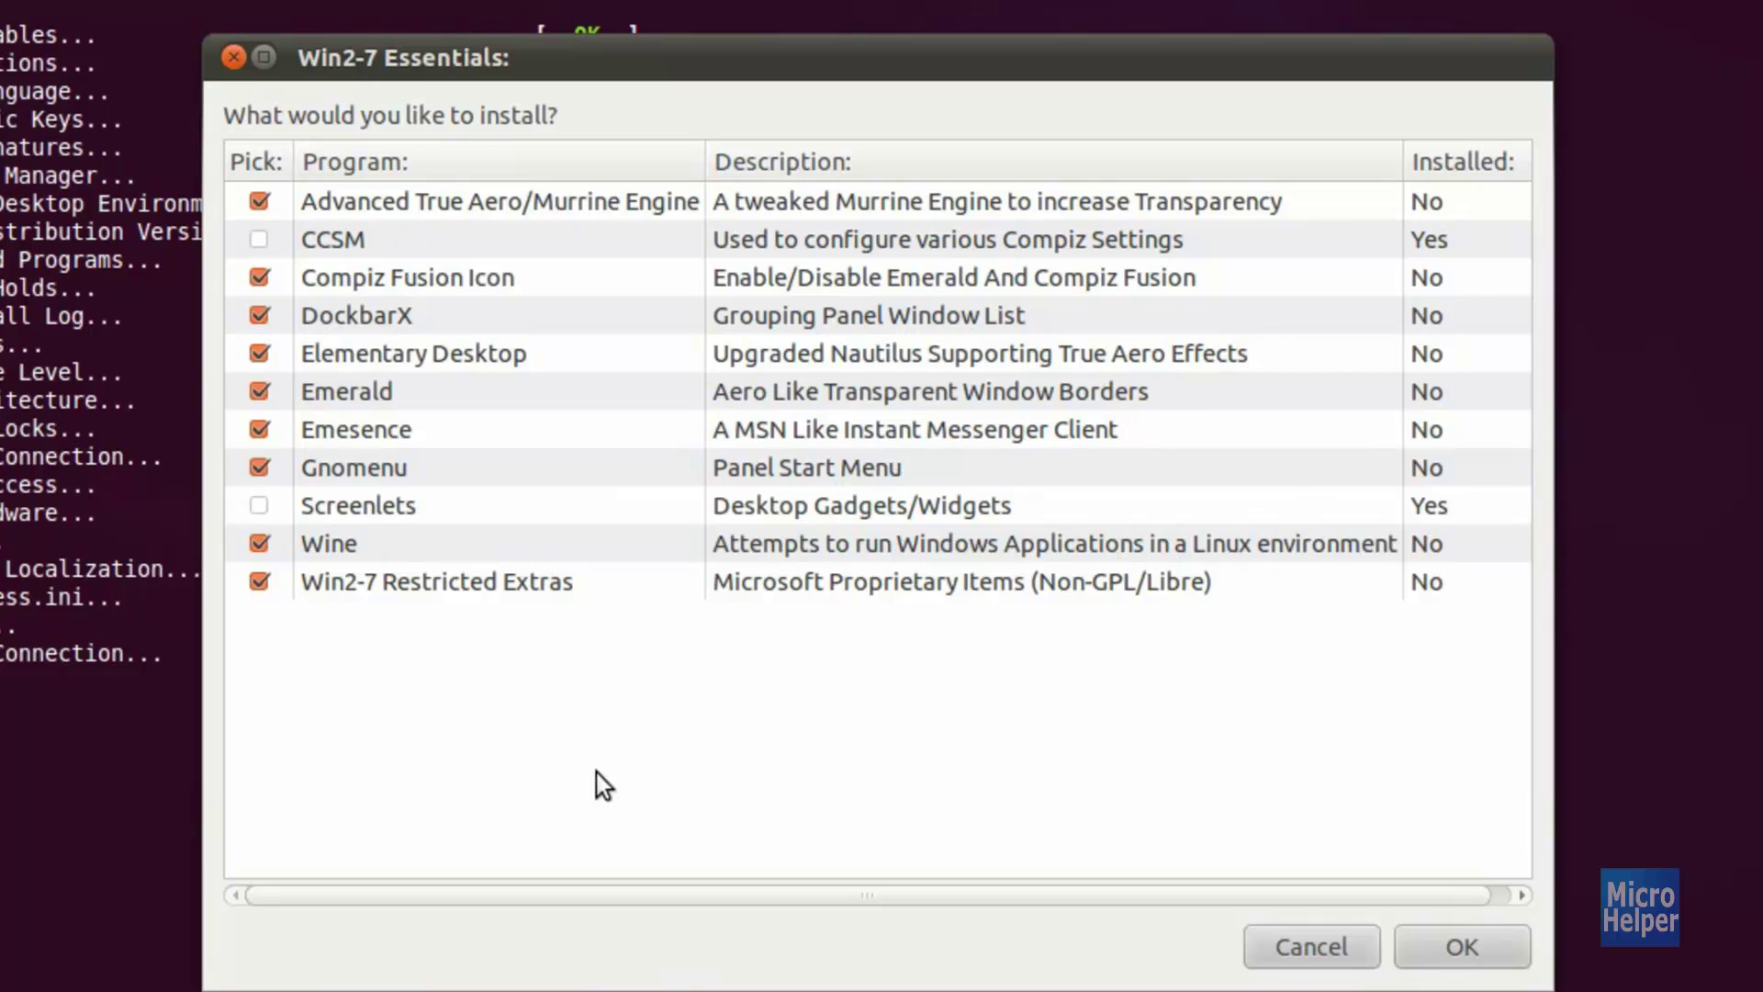
{"action": "left_click_drag", "start_coordinate": [643, 896], "coordinate": [340, 931]}
{"action": "left_click", "coordinate": [1462, 947]}
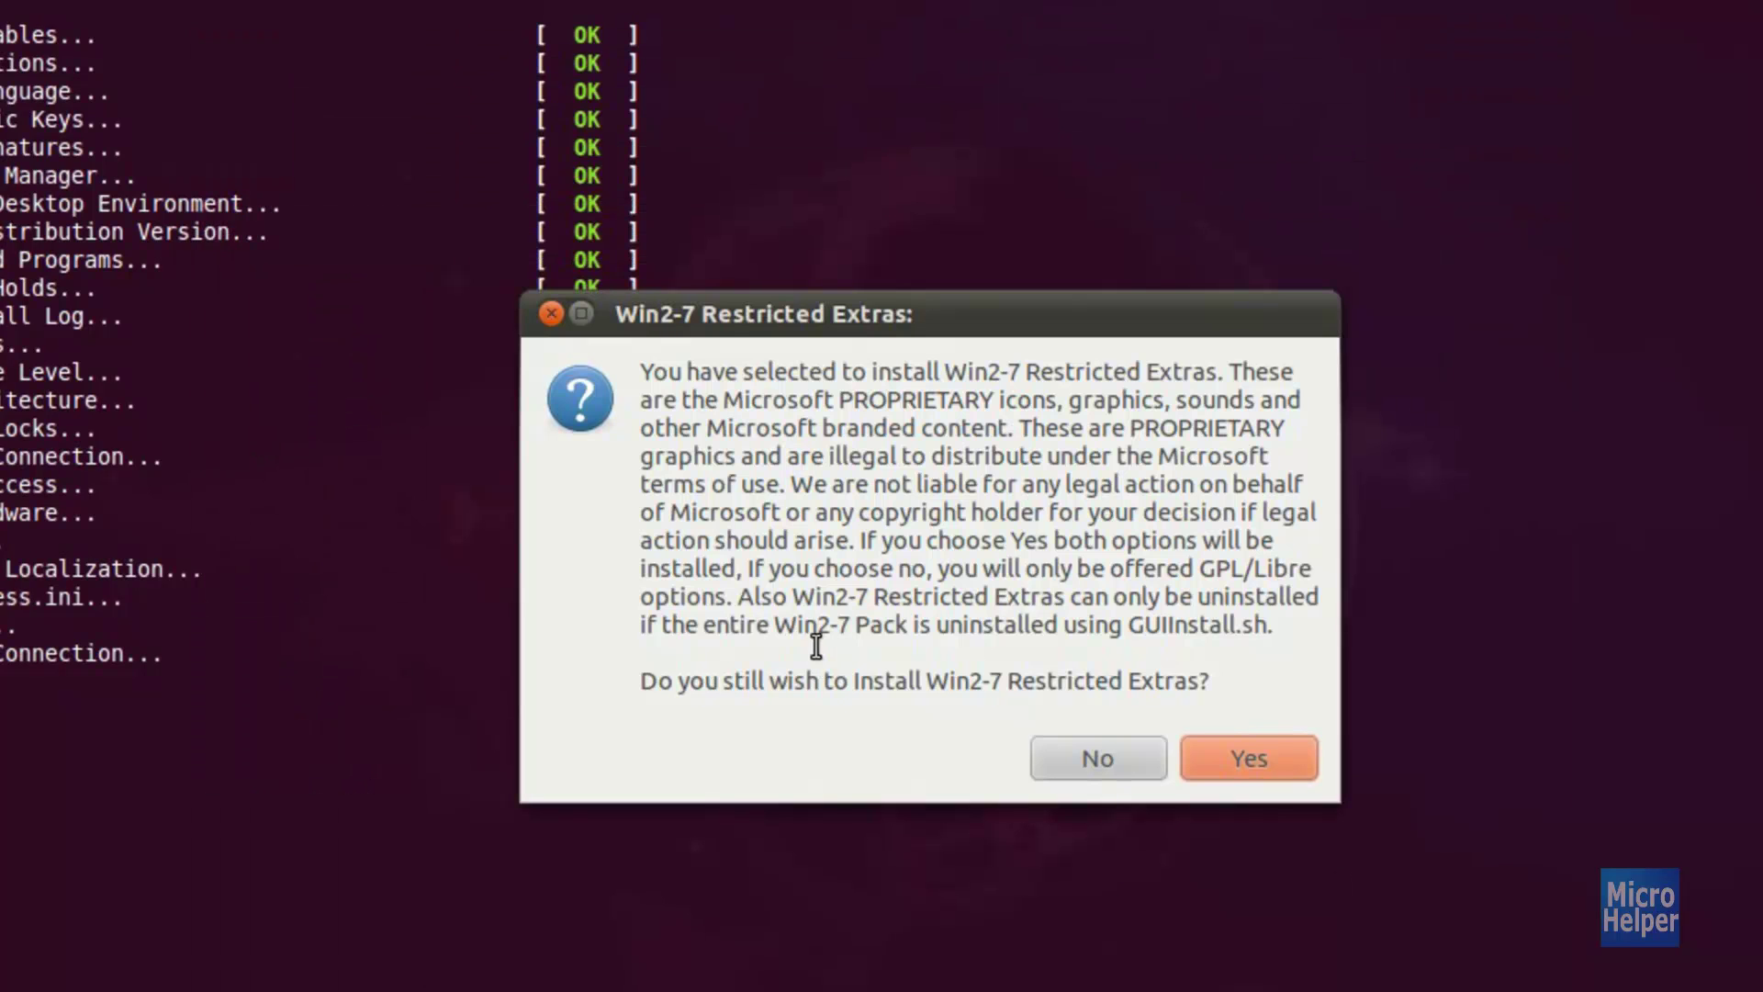
- Review the Win2-7 Restricted Extras warning and agree to install the proprietary extras
{"action": "left_click", "coordinate": [951, 687]}
{"action": "left_click_drag", "start_coordinate": [951, 687], "coordinate": [1141, 684]}
{"action": "left_click", "coordinate": [1264, 685]}
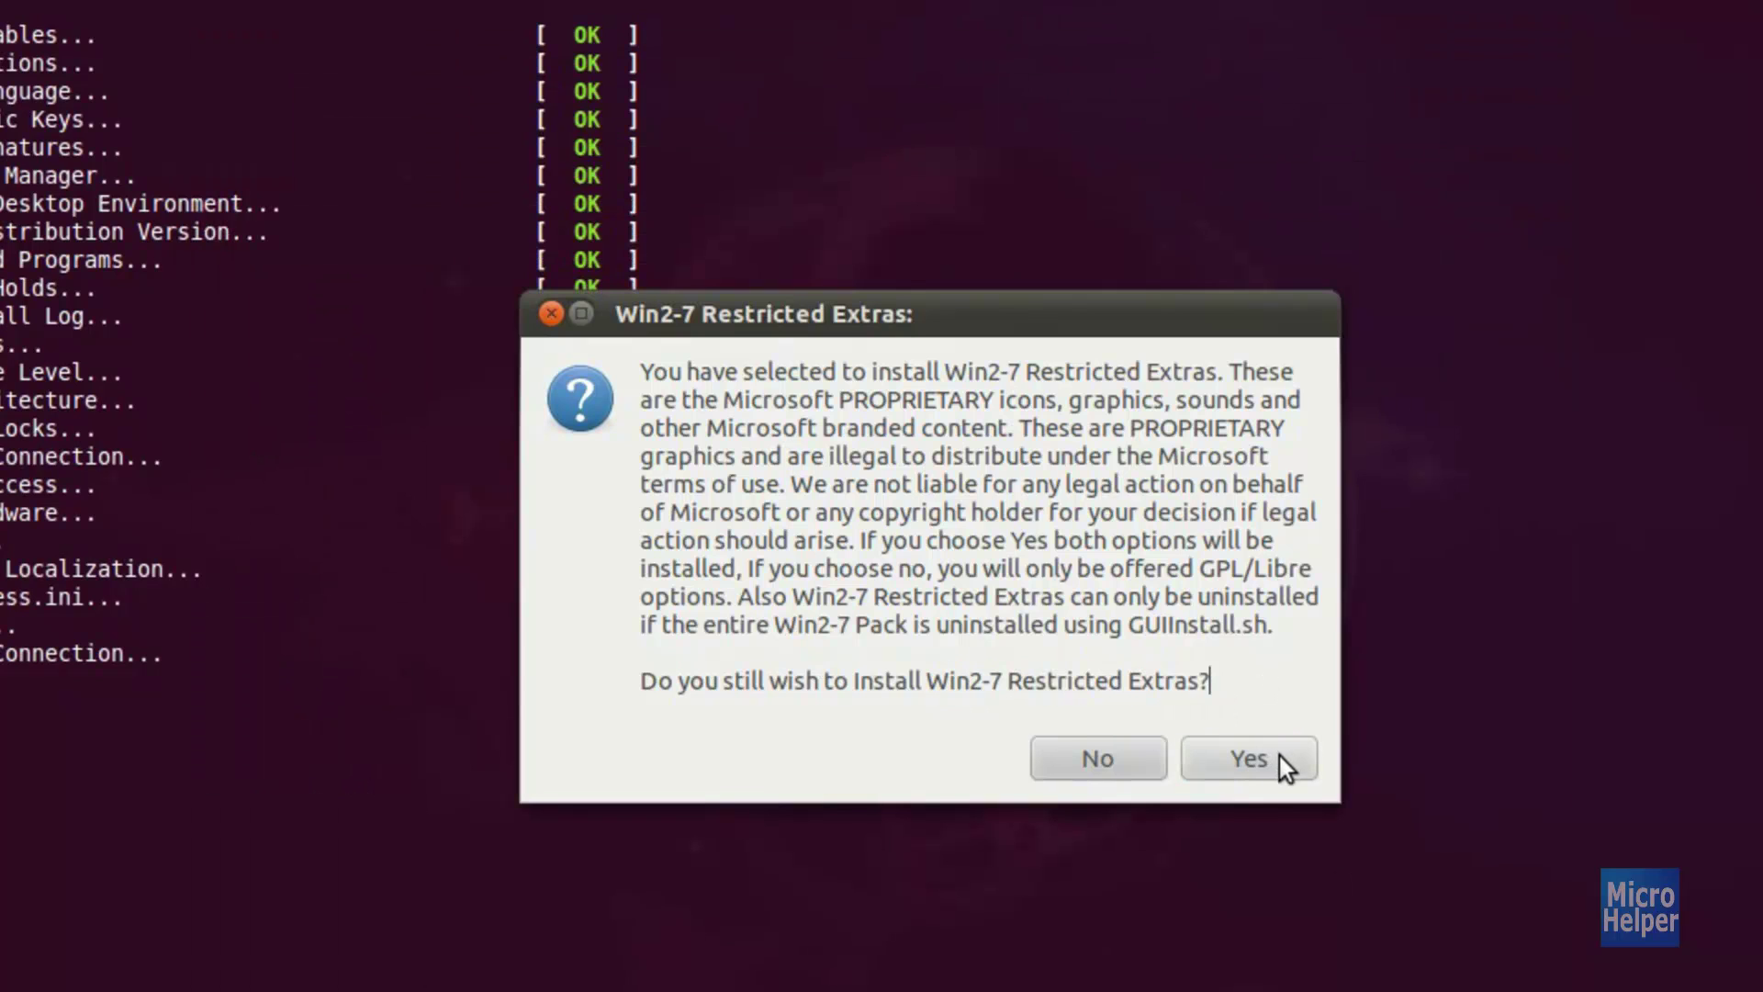
{"action": "left_click", "coordinate": [1280, 756]}
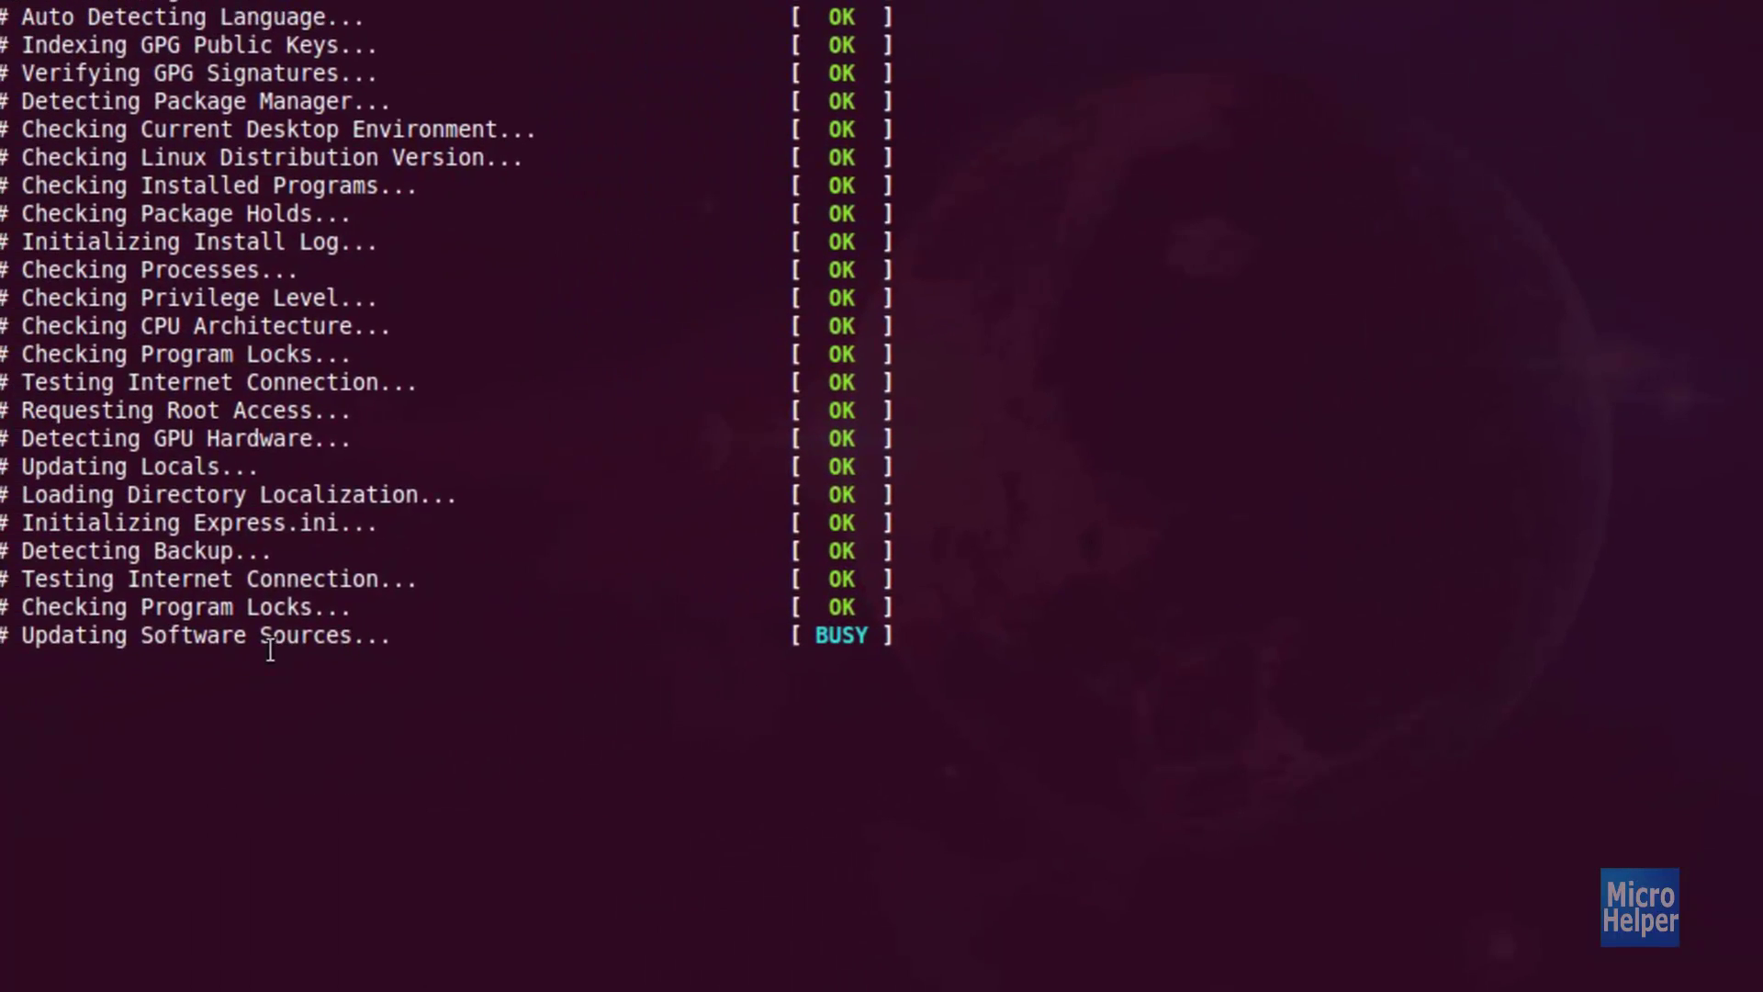
{"action": "left_click_drag", "start_coordinate": [831, 640], "coordinate": [879, 636]}
{"action": "left_click", "coordinate": [952, 630]}
{"action": "left_click", "coordinate": [929, 630]}
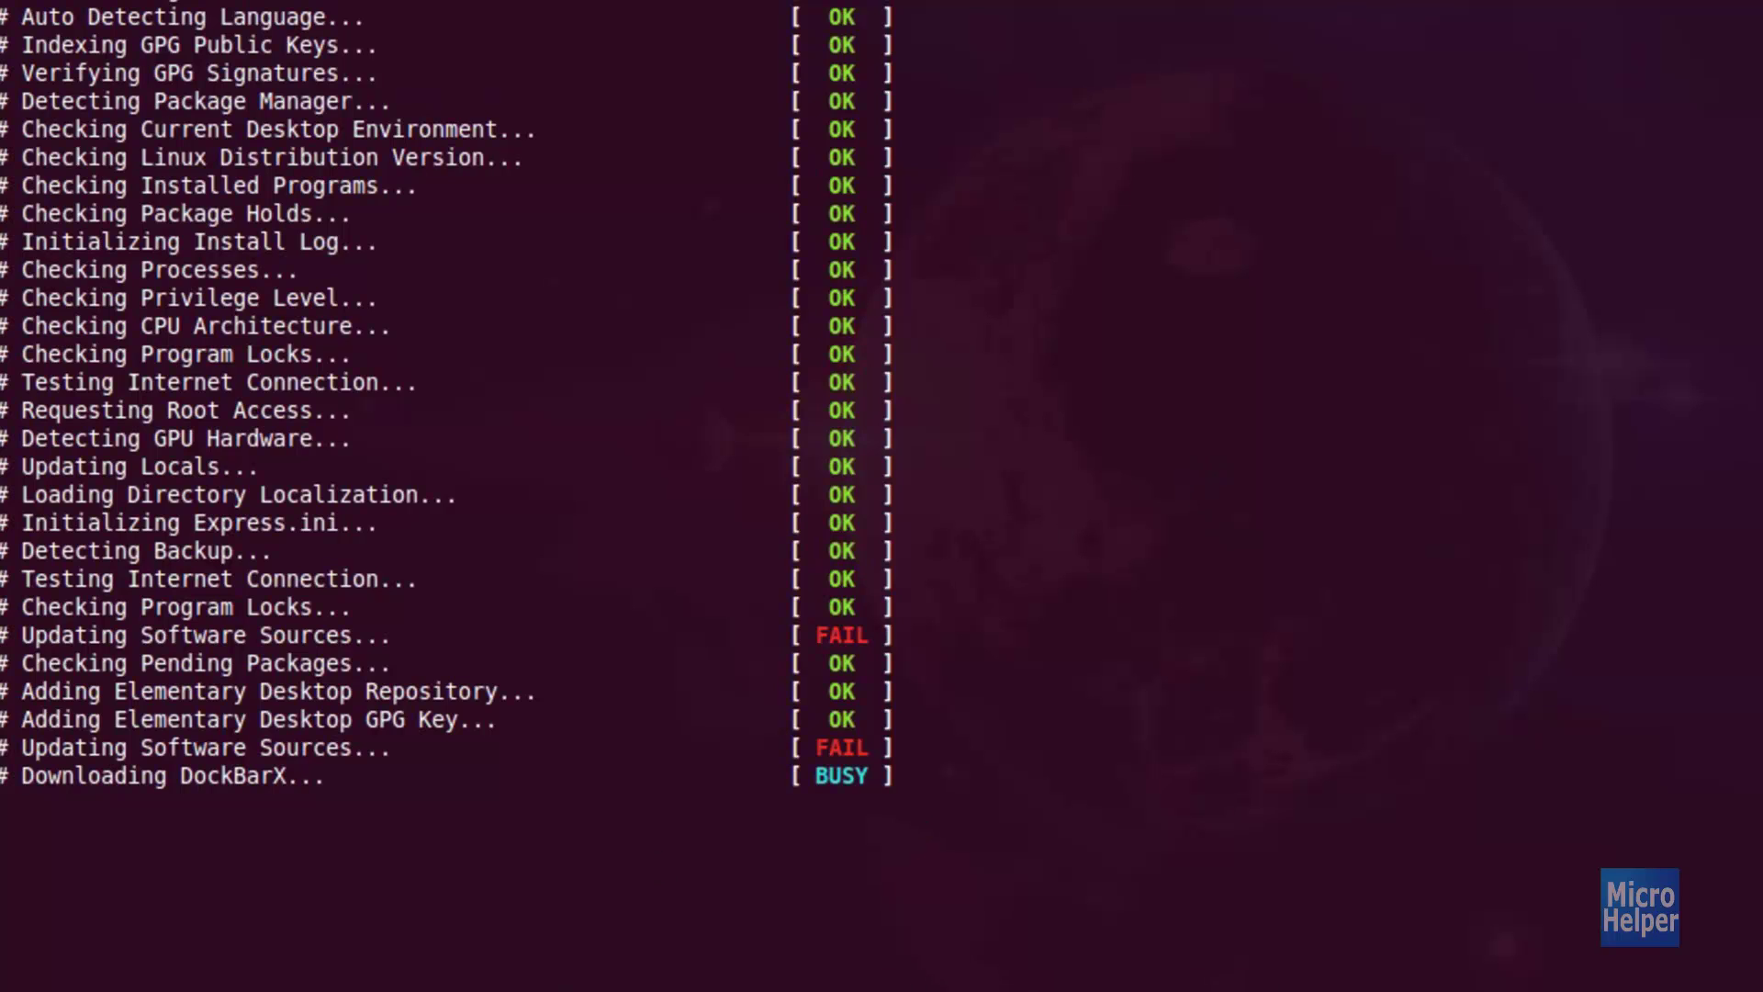
{"action": "left_click_drag", "start_coordinate": [22, 778], "coordinate": [336, 776]}
{"action": "left_click", "coordinate": [353, 762]}
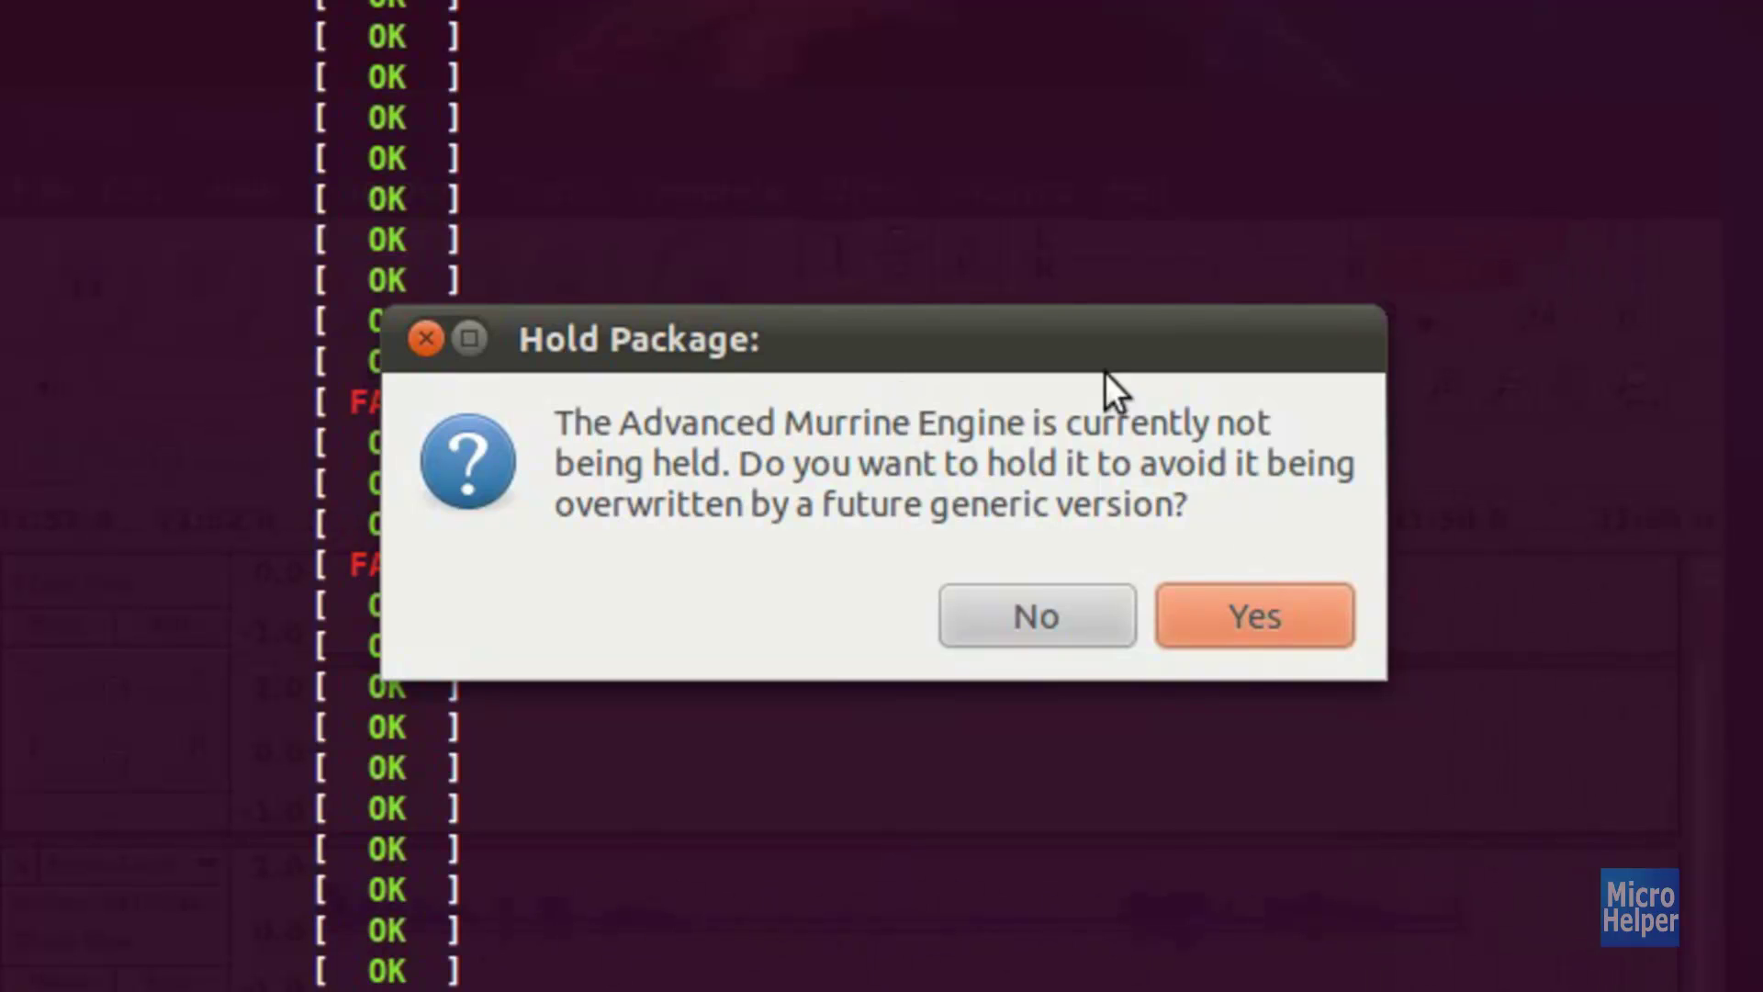
- Agree to hold the Advanced Murrine Engine package and choose a New Install in Standard Mode
{"action": "left_click", "coordinate": [1254, 611]}
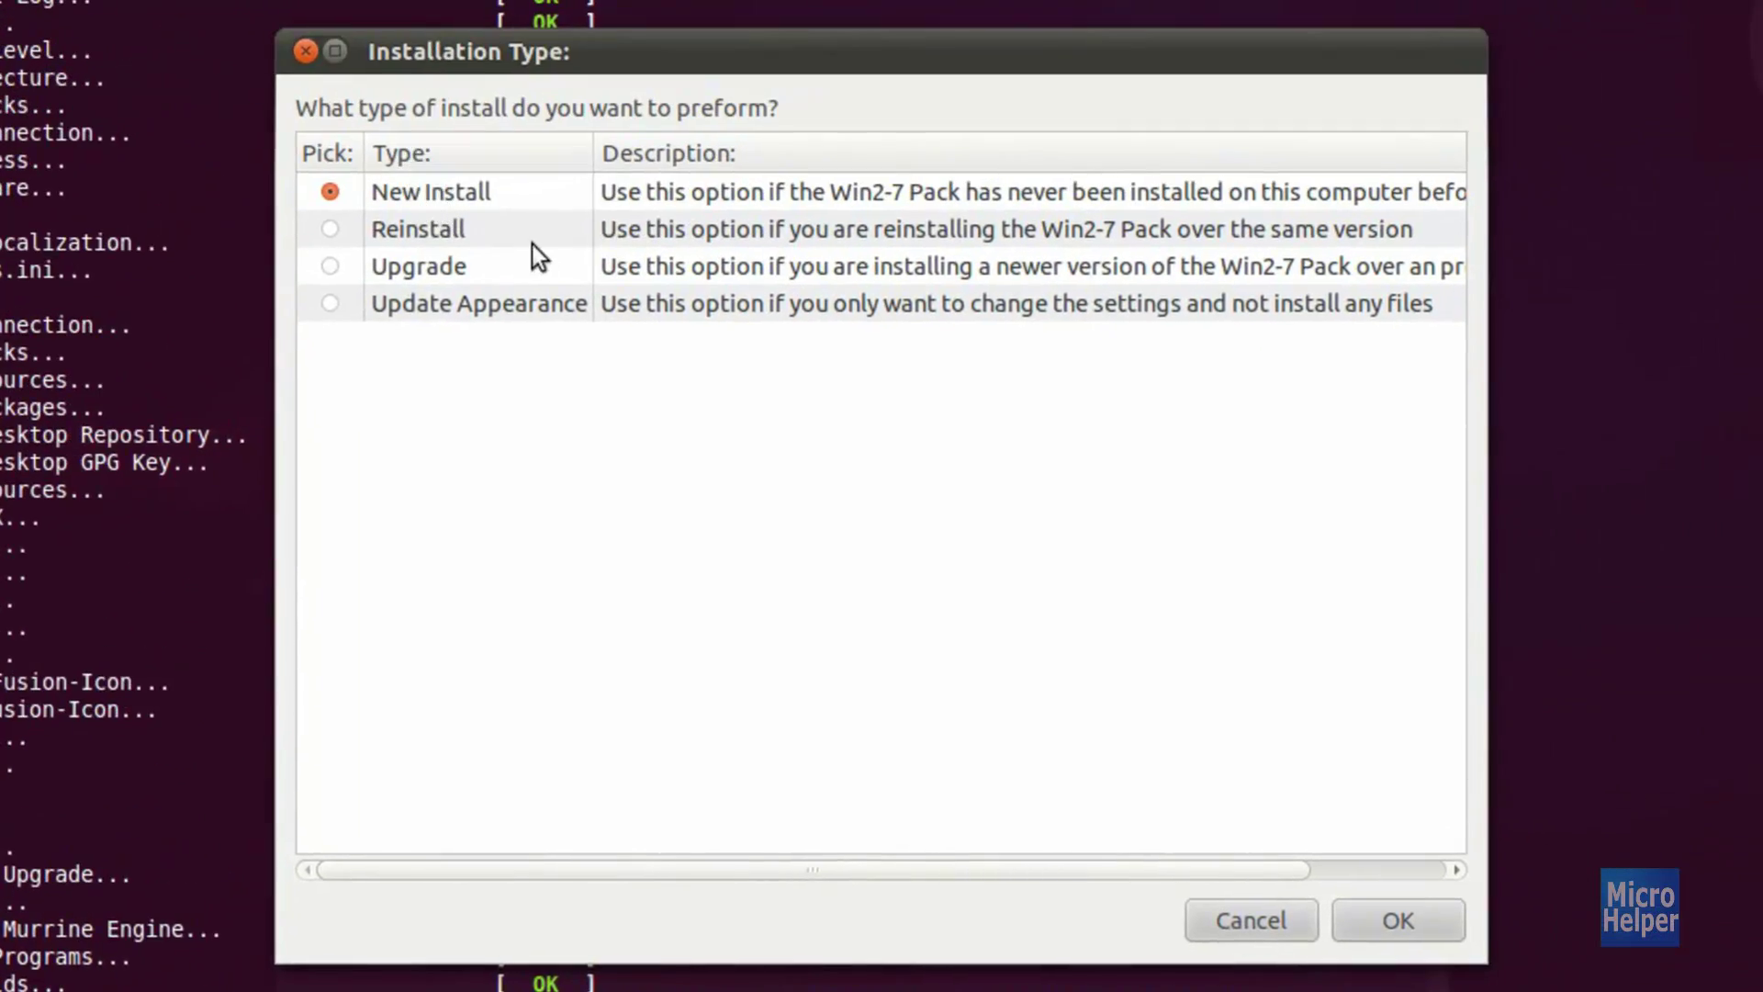
{"action": "left_click", "coordinate": [1407, 929]}
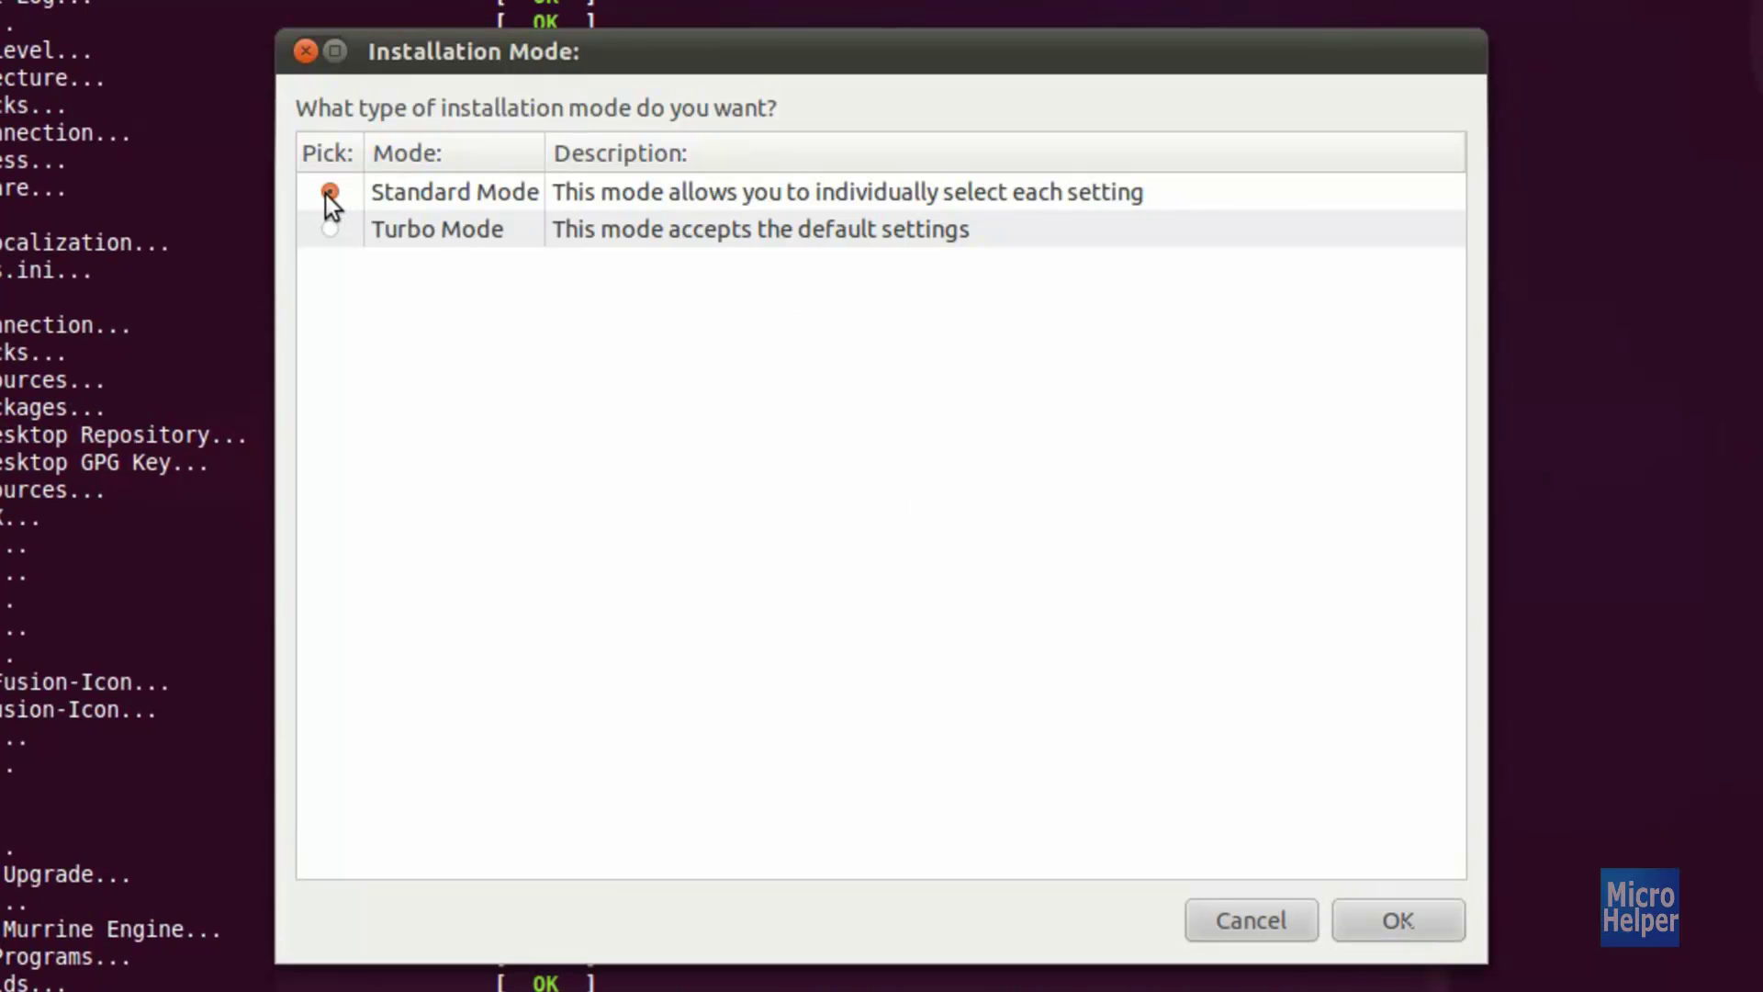
{"action": "left_click", "coordinate": [1400, 920]}
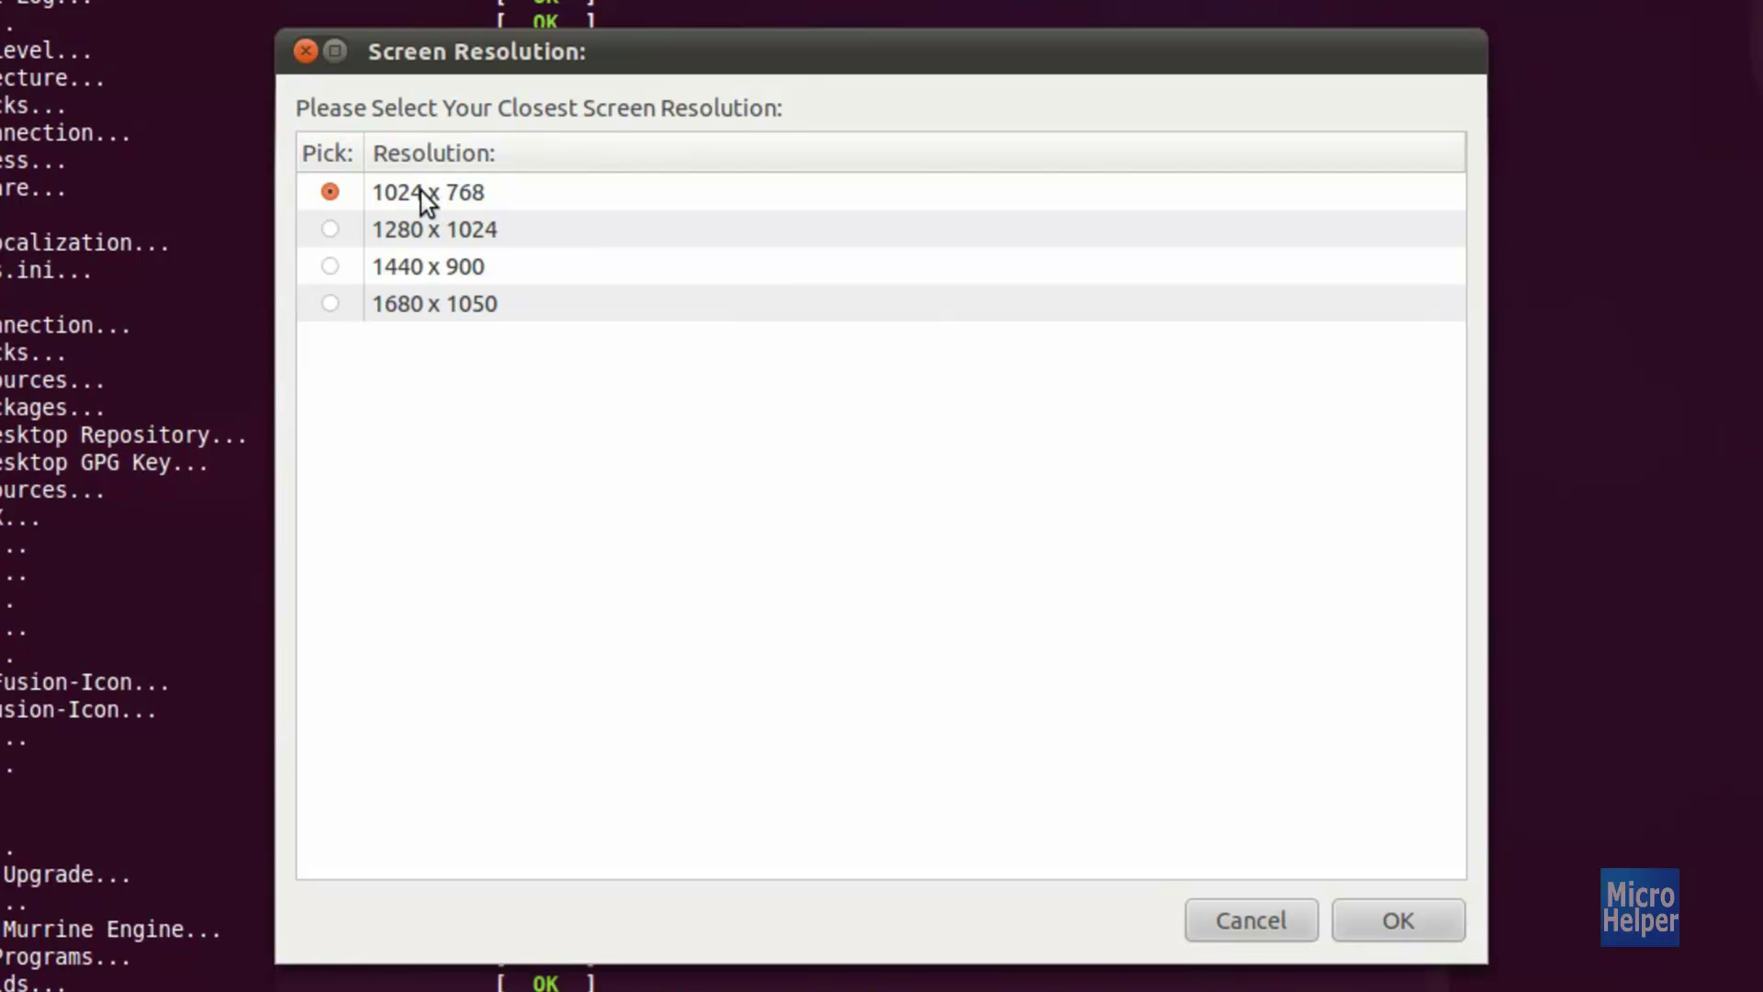
- Check the monitor's current resolution in Ubuntu's Monitor Preferences and close them without changes
{"action": "left_click", "coordinate": [98, 11]}
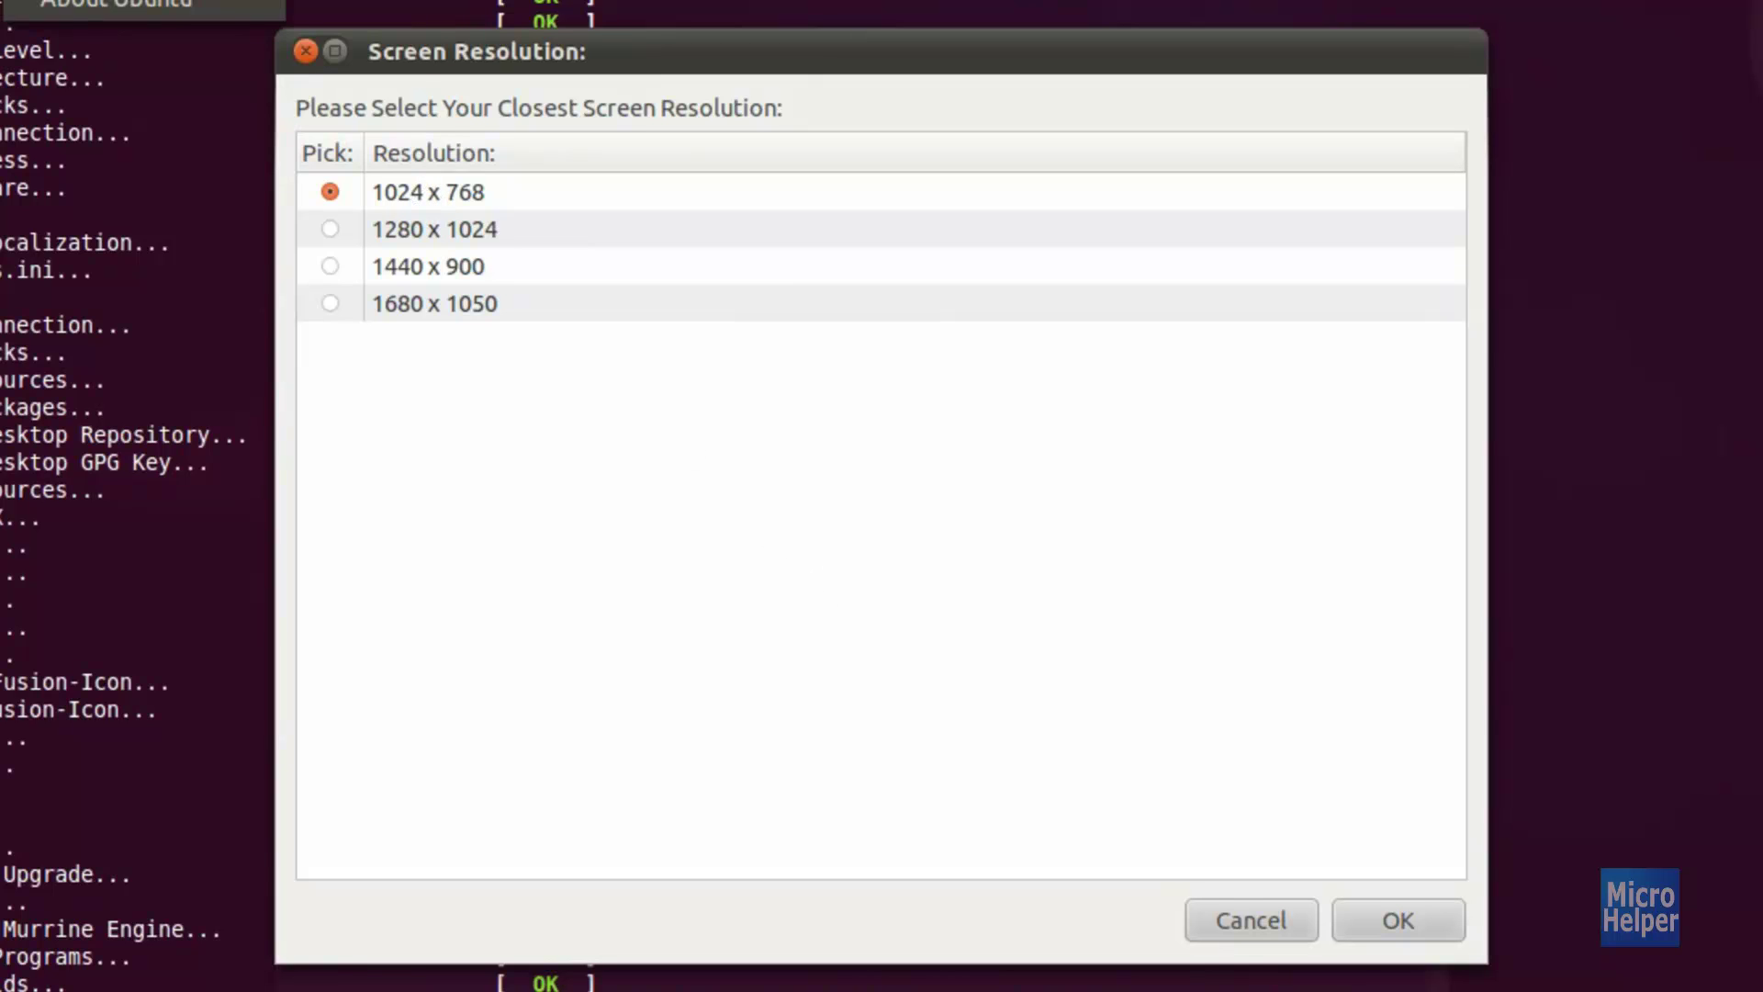
{"action": "mouse_move", "coordinate": [103, 51]}
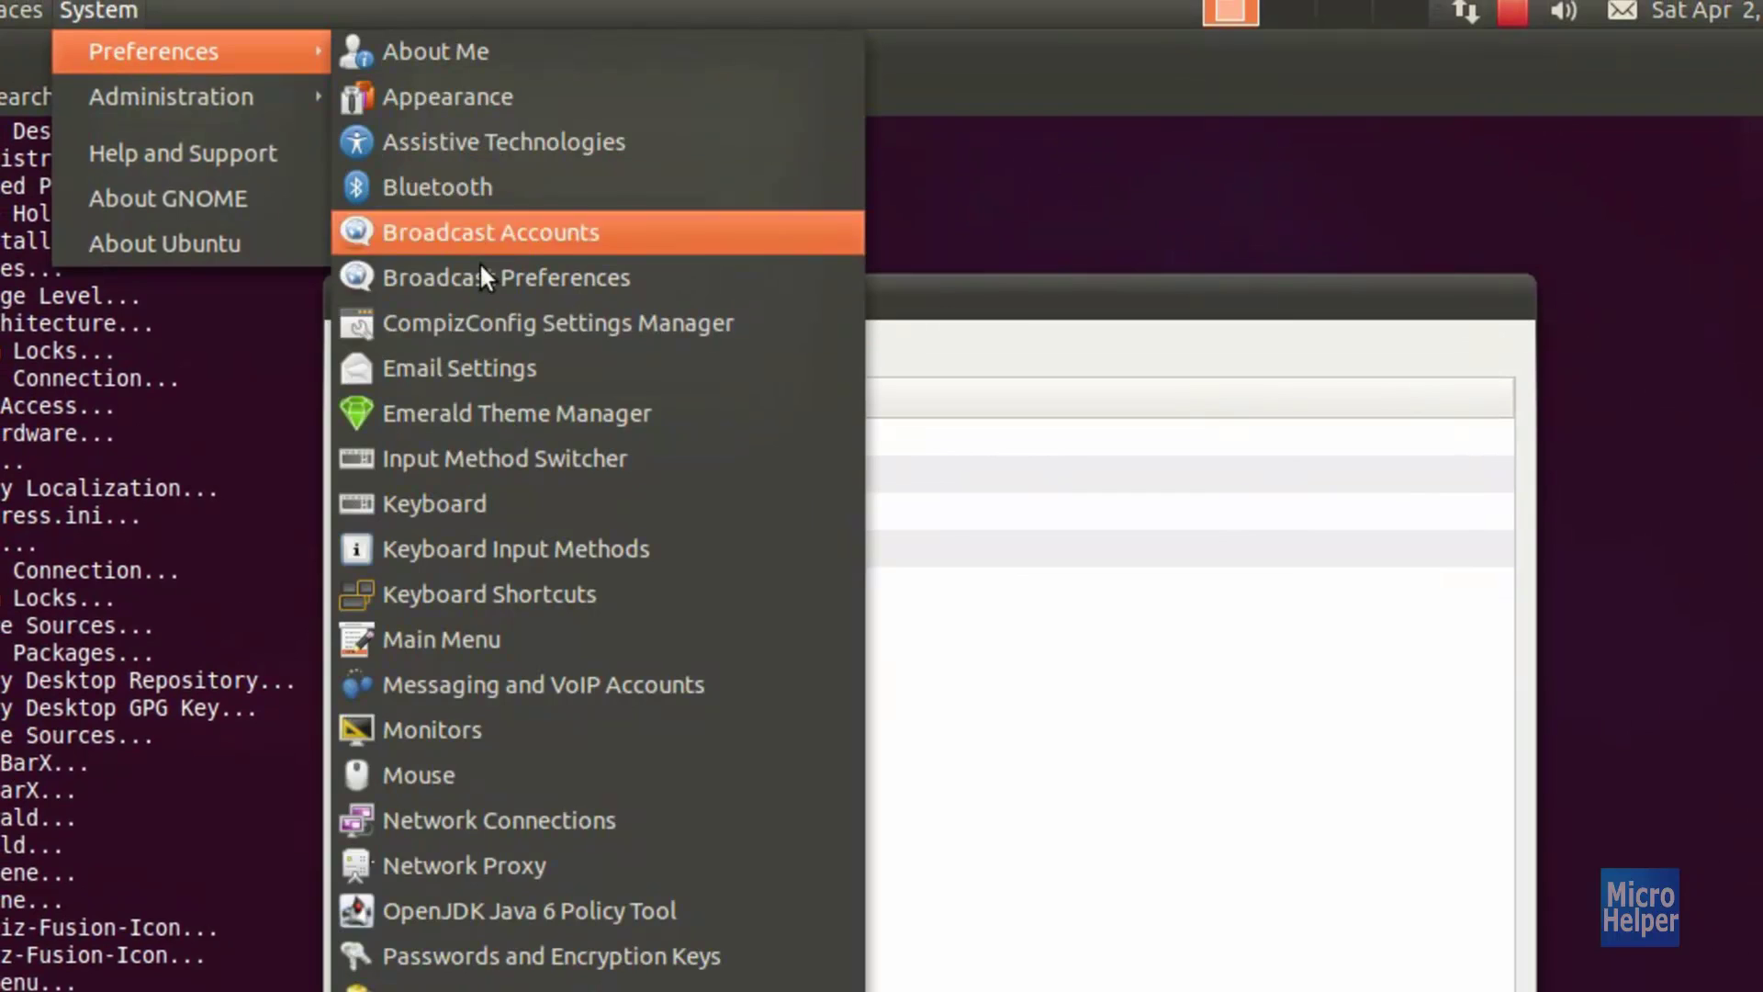
{"action": "left_click", "coordinate": [450, 735]}
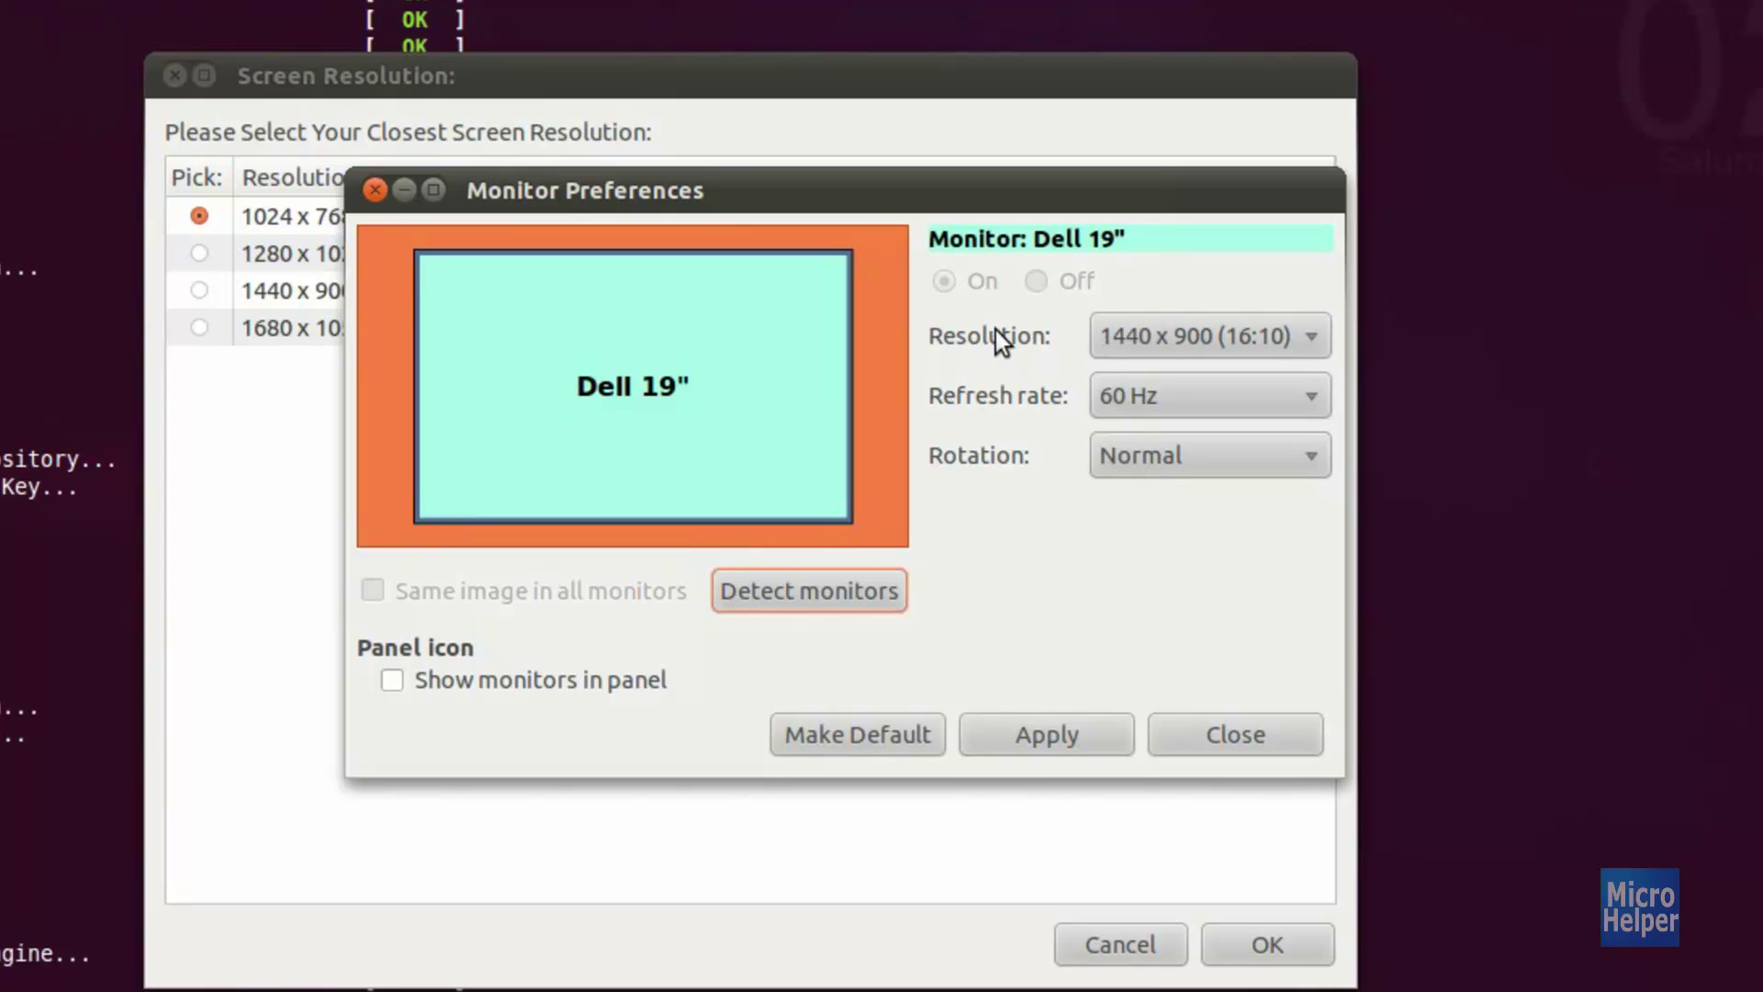
{"action": "left_click", "coordinate": [1130, 335]}
{"action": "left_click", "coordinate": [1148, 333]}
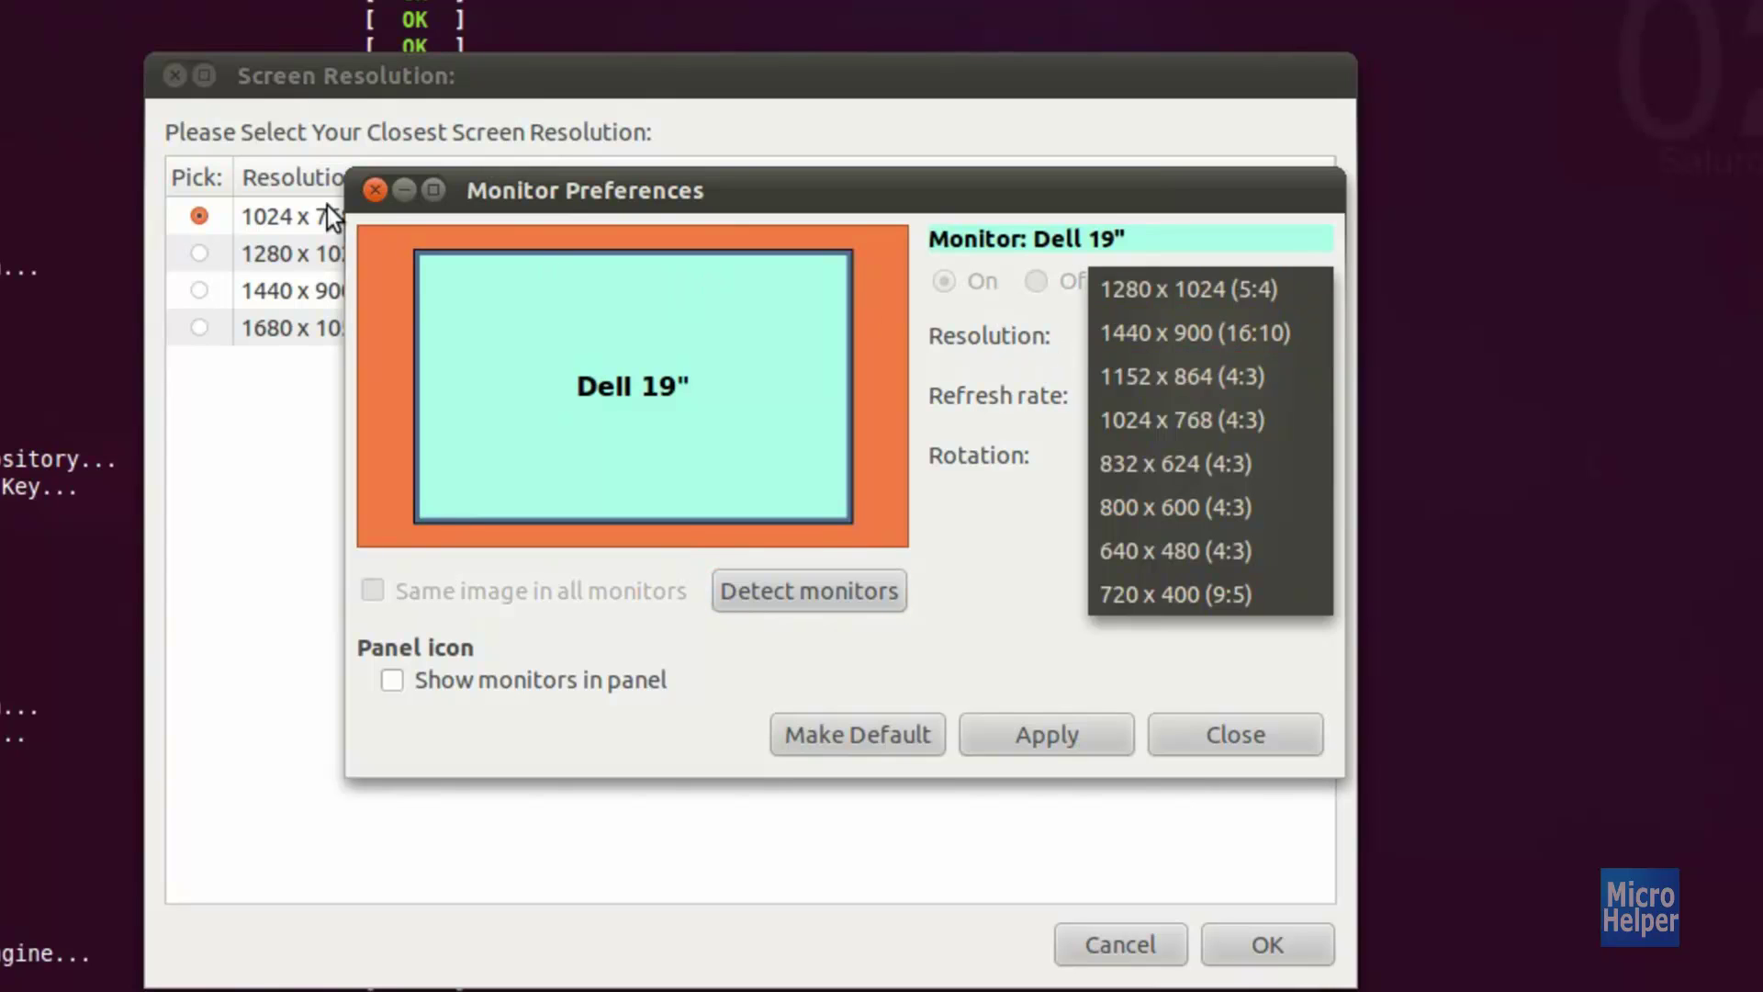
{"action": "left_click", "coordinate": [375, 190]}
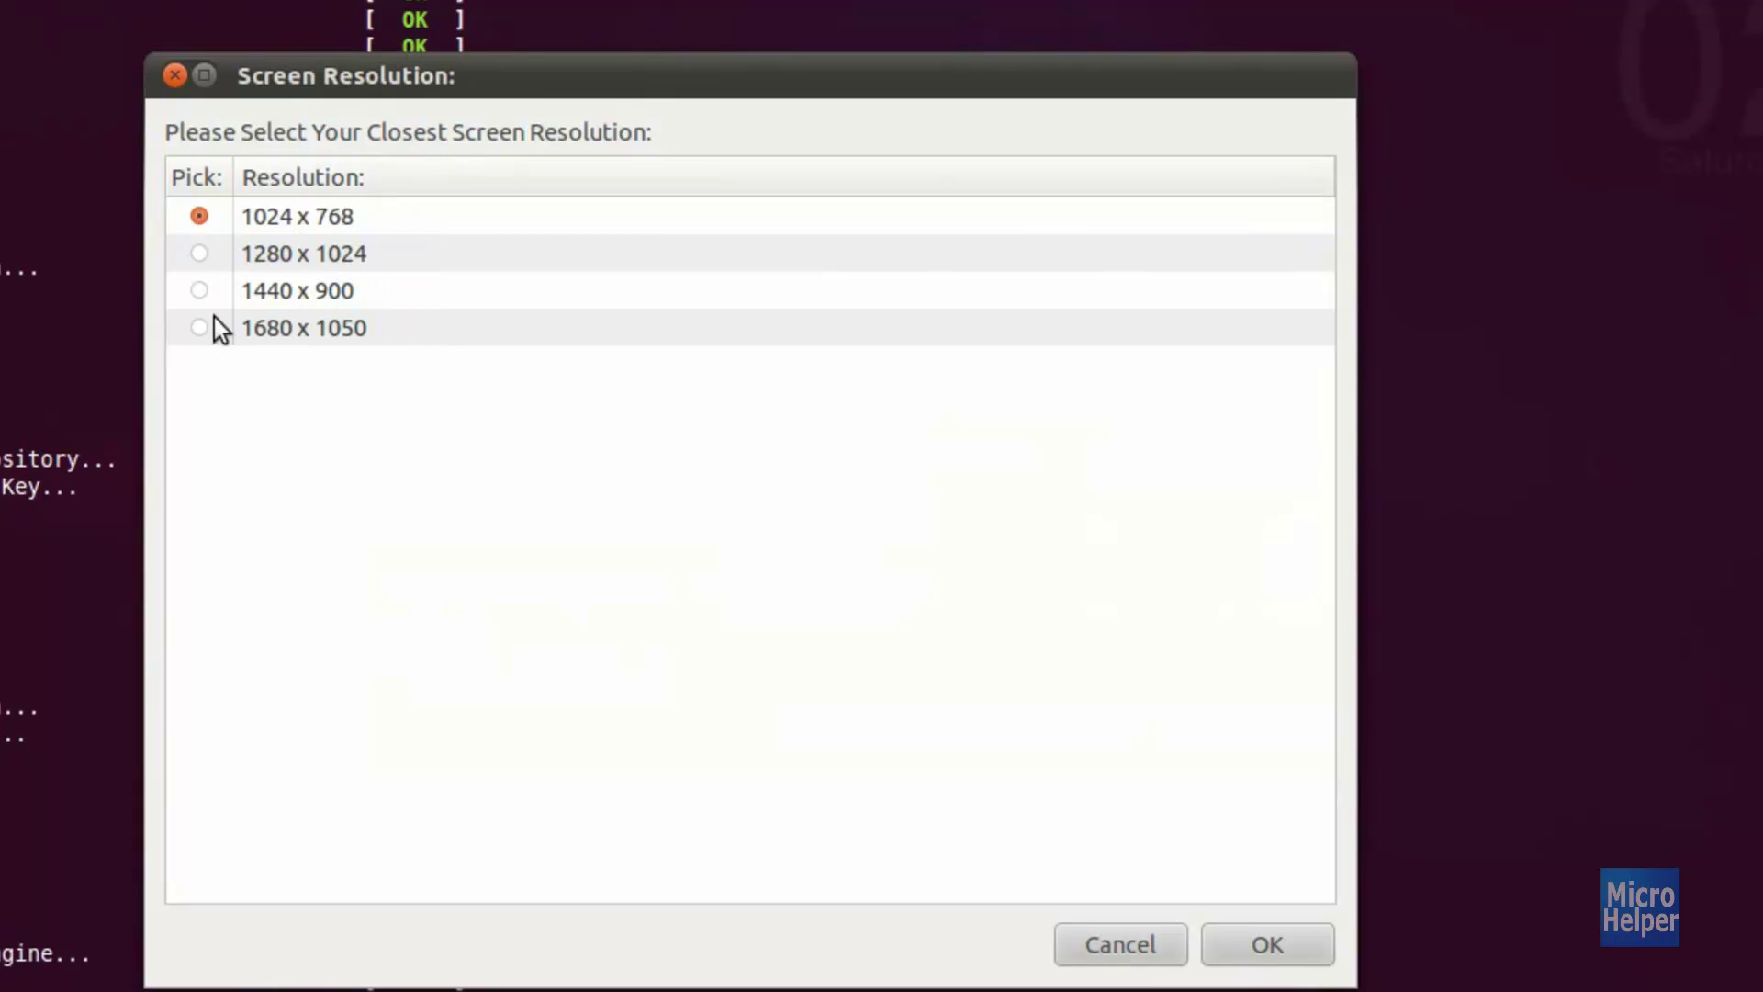
- Set the closest screen resolution to 1440 x 900 and decline Metacity Compositing
{"action": "left_click", "coordinate": [199, 290]}
{"action": "left_click", "coordinate": [1288, 944]}
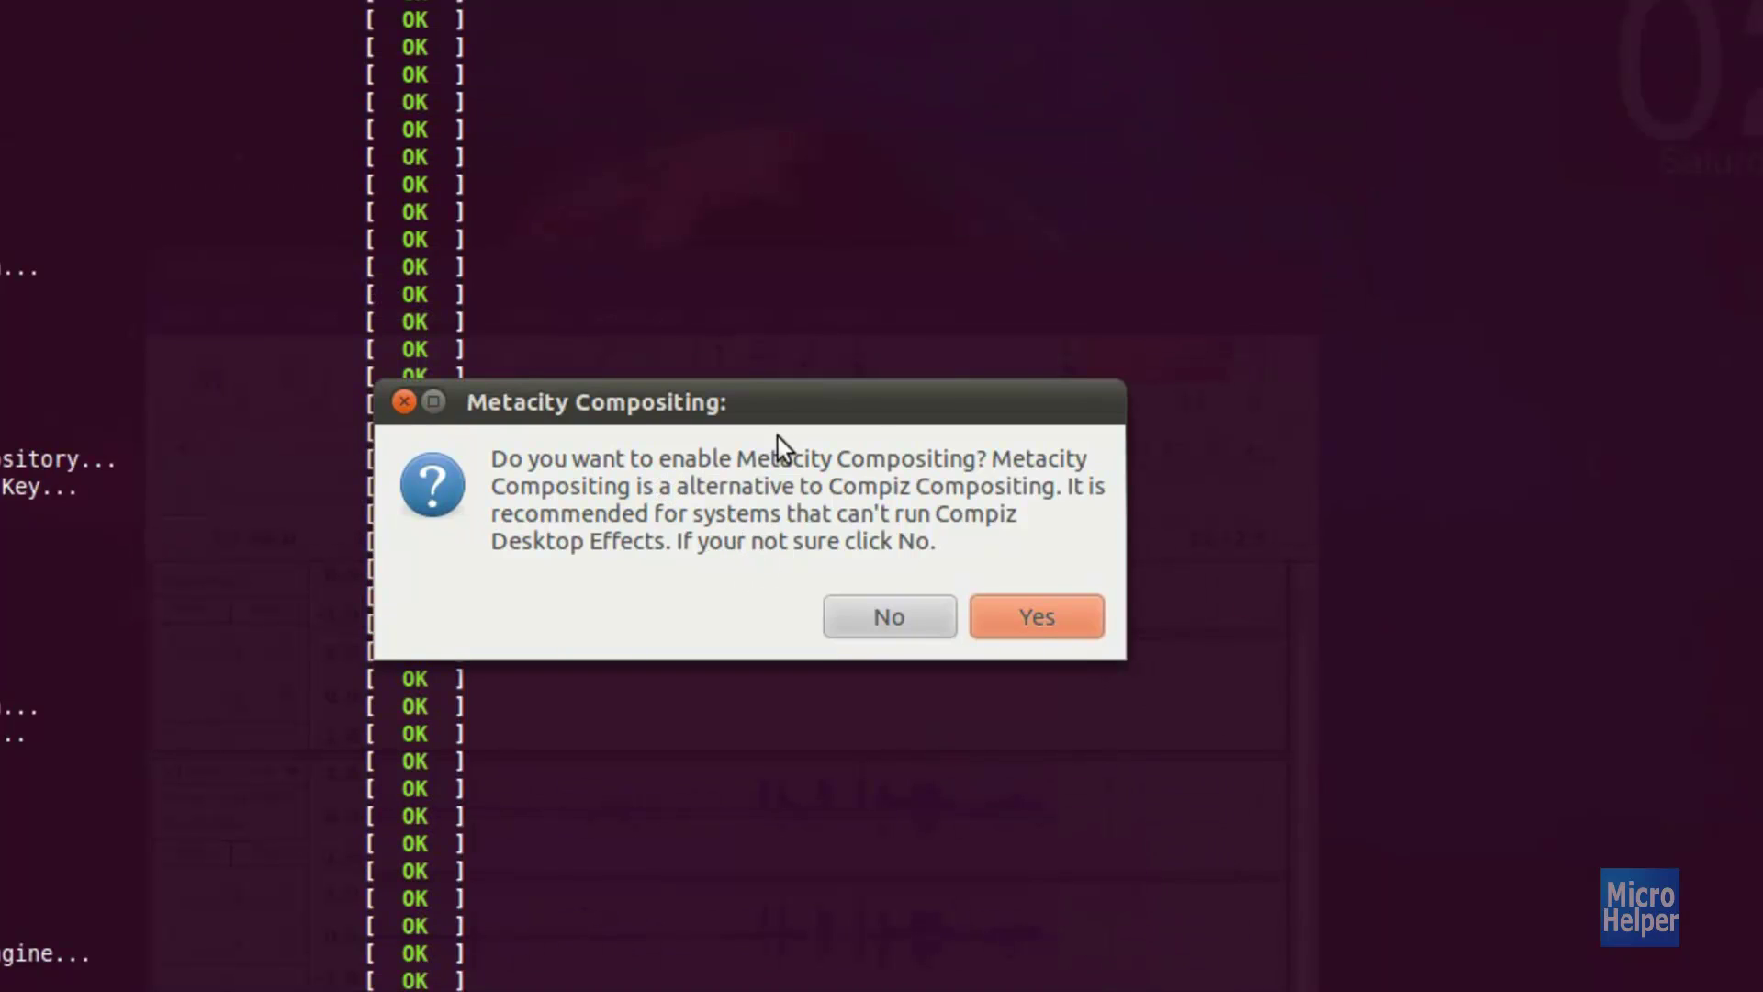
{"action": "left_click", "coordinate": [887, 616]}
- Accept the prefilled home folder username and choose Windows 7 SuperBar as the panel type
{"action": "left_click", "coordinate": [780, 540]}
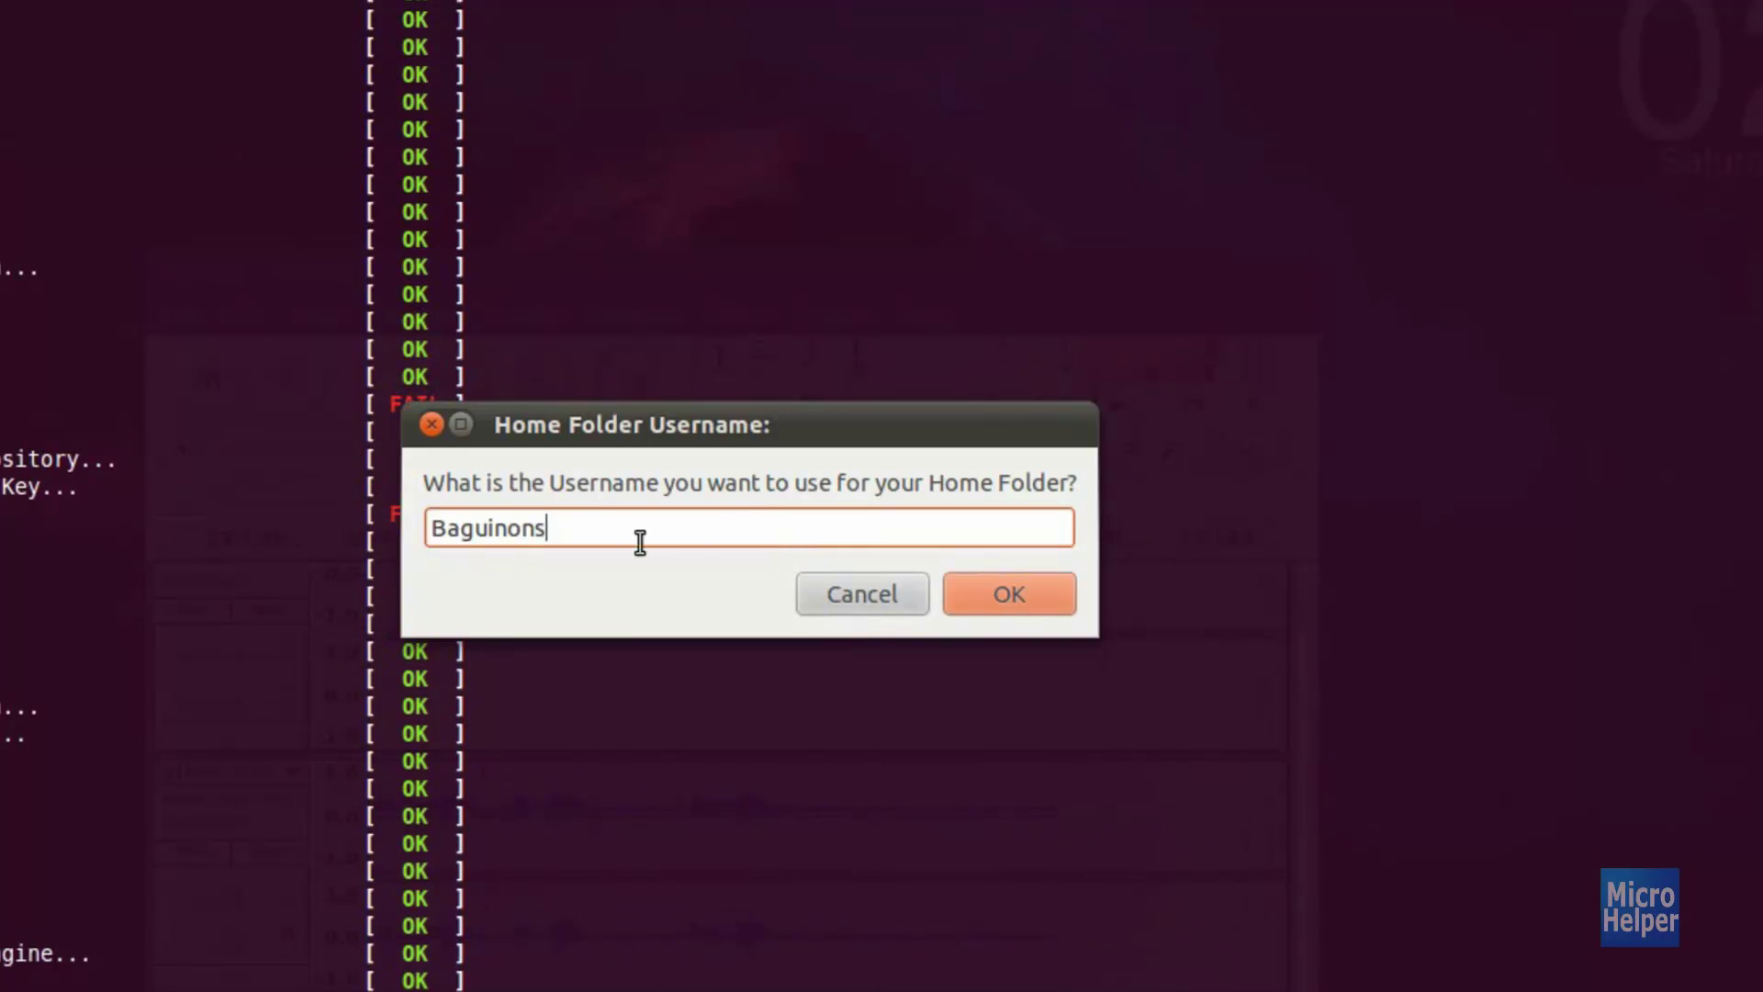
{"action": "left_click", "coordinate": [1044, 599]}
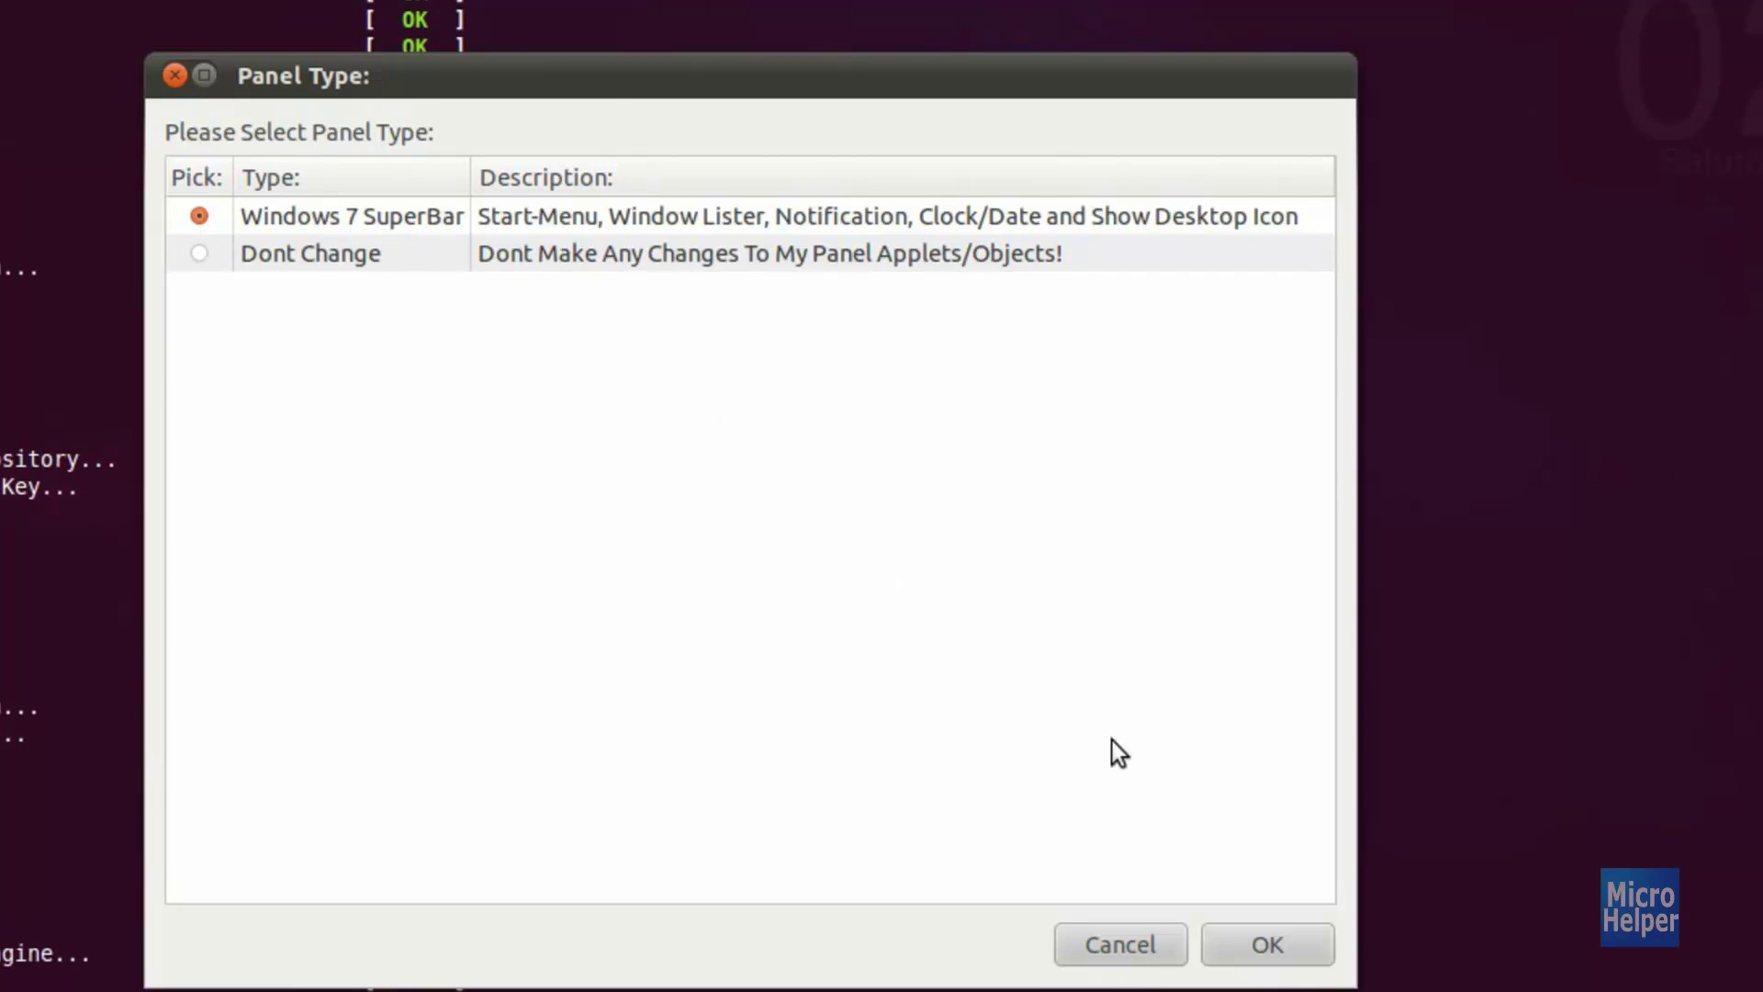
{"action": "left_click", "coordinate": [1300, 943]}
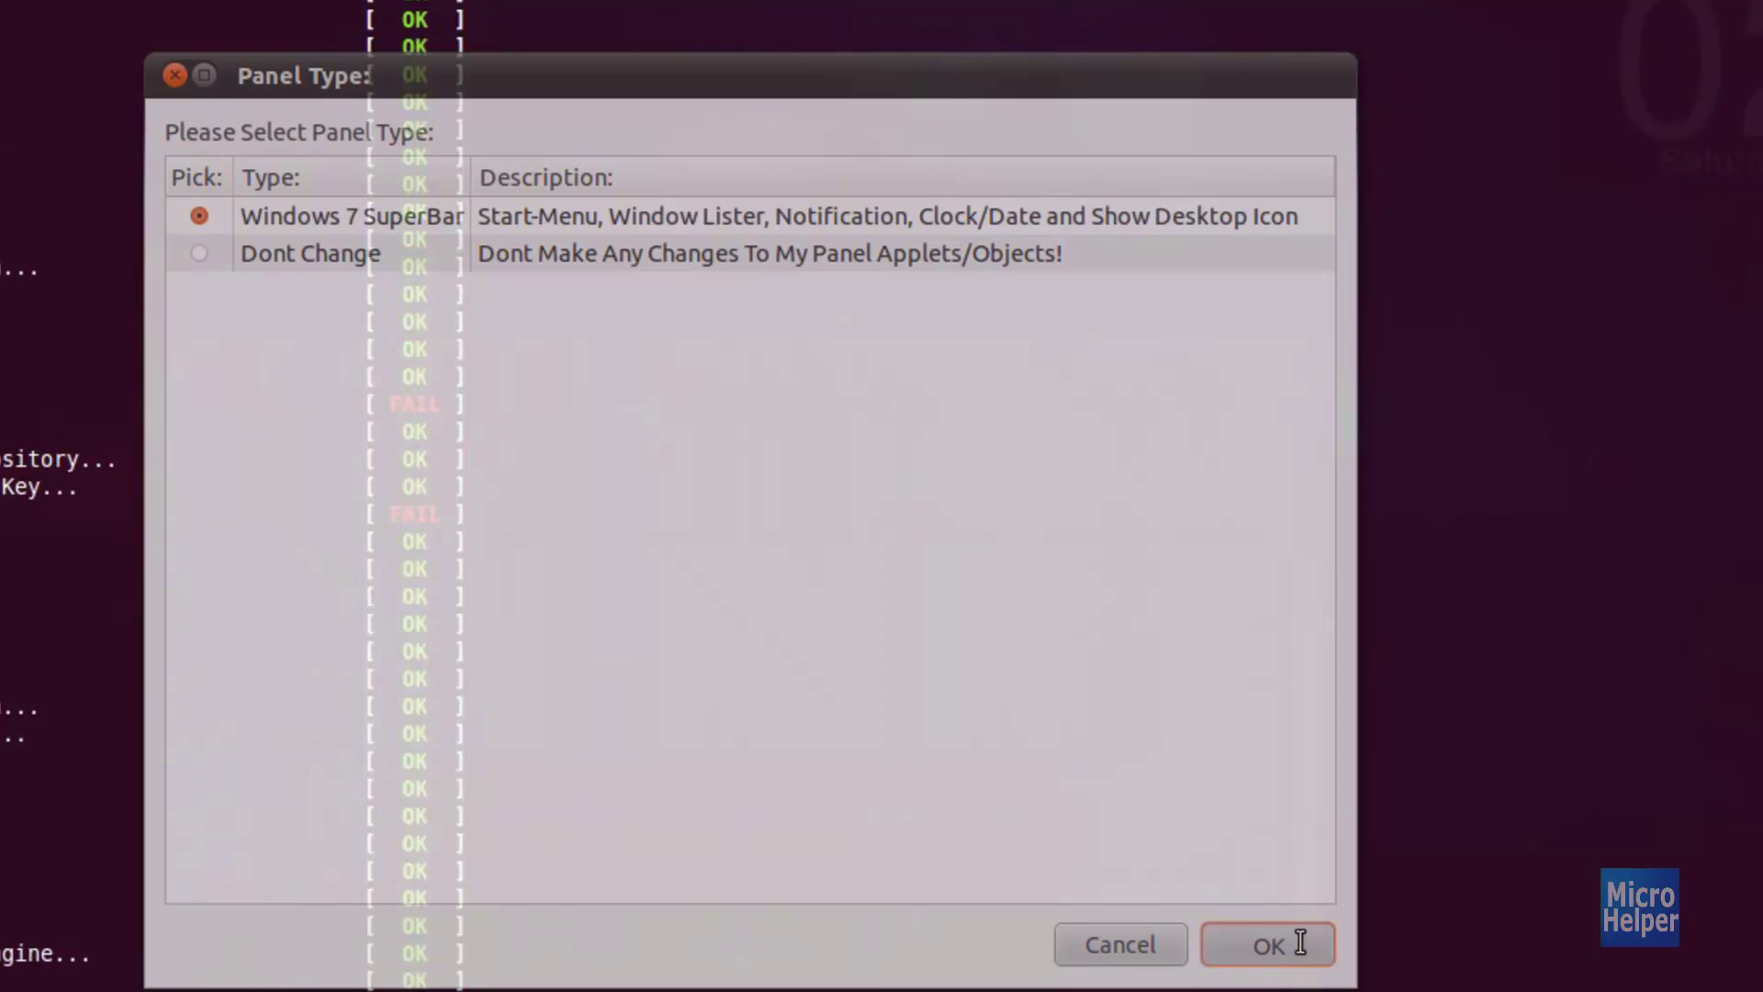
- Have the DockBarX window selector show All Workspaces and use the Win2-7 (Microsoft) start menu logo
{"action": "left_click", "coordinate": [1412, 926]}
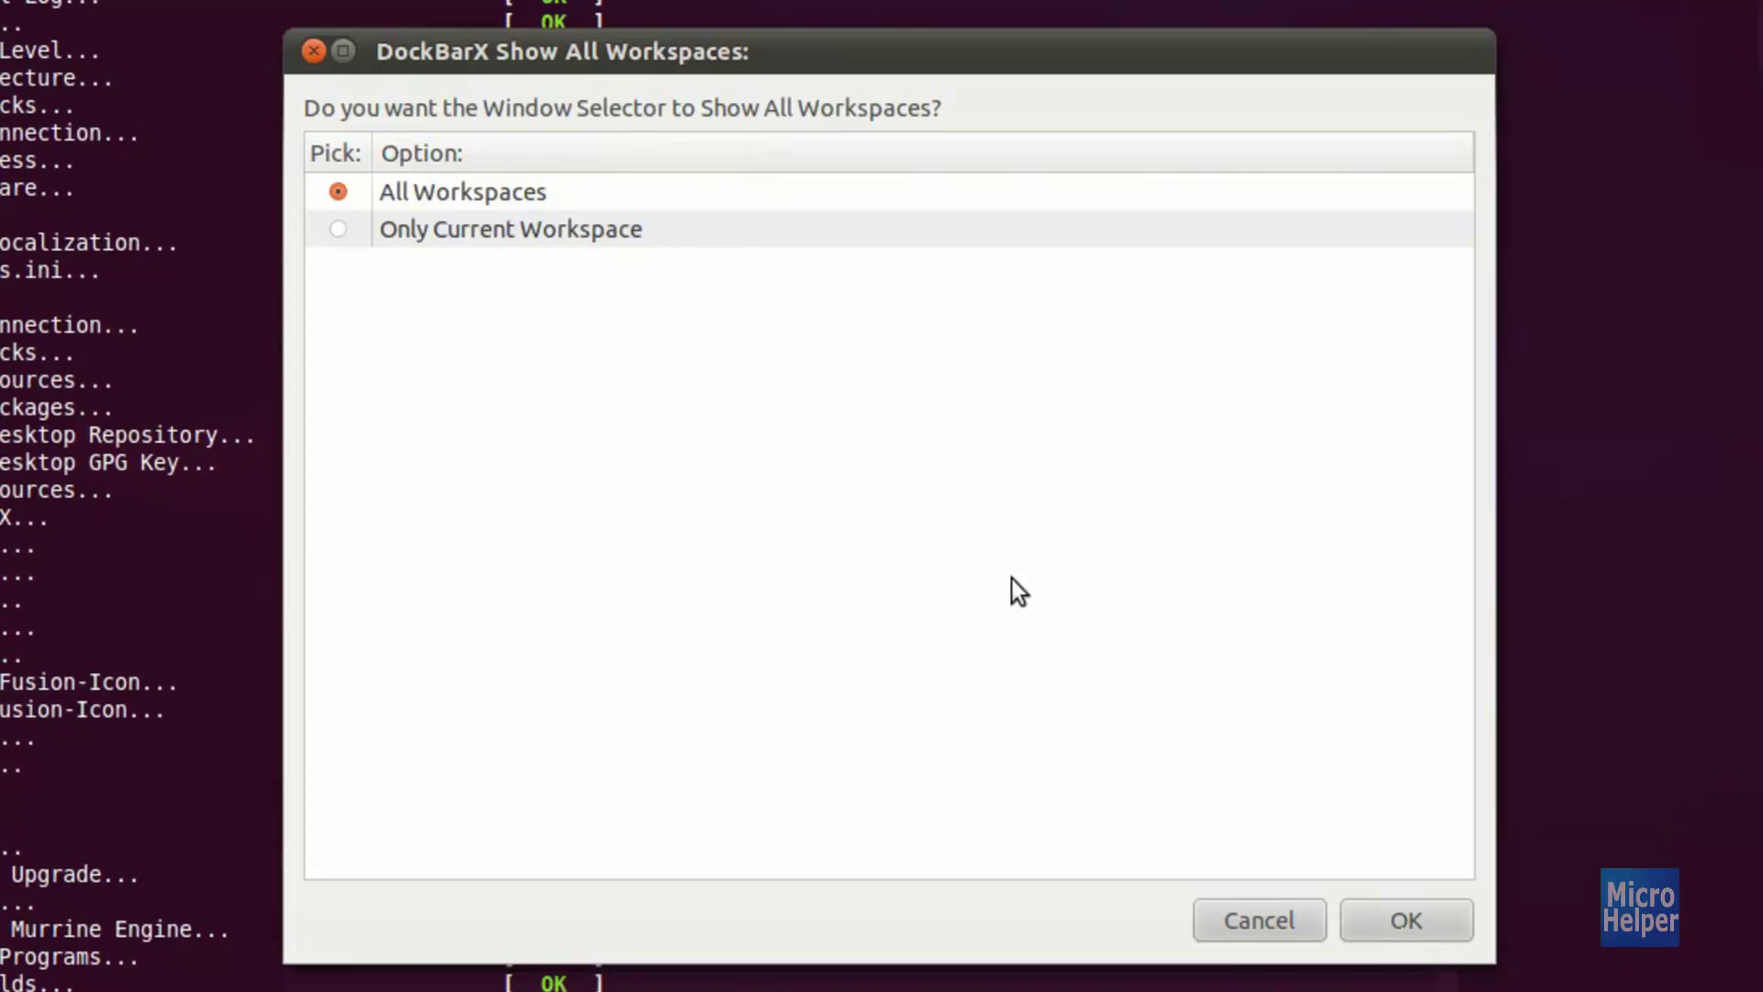
{"action": "left_click", "coordinate": [1389, 918]}
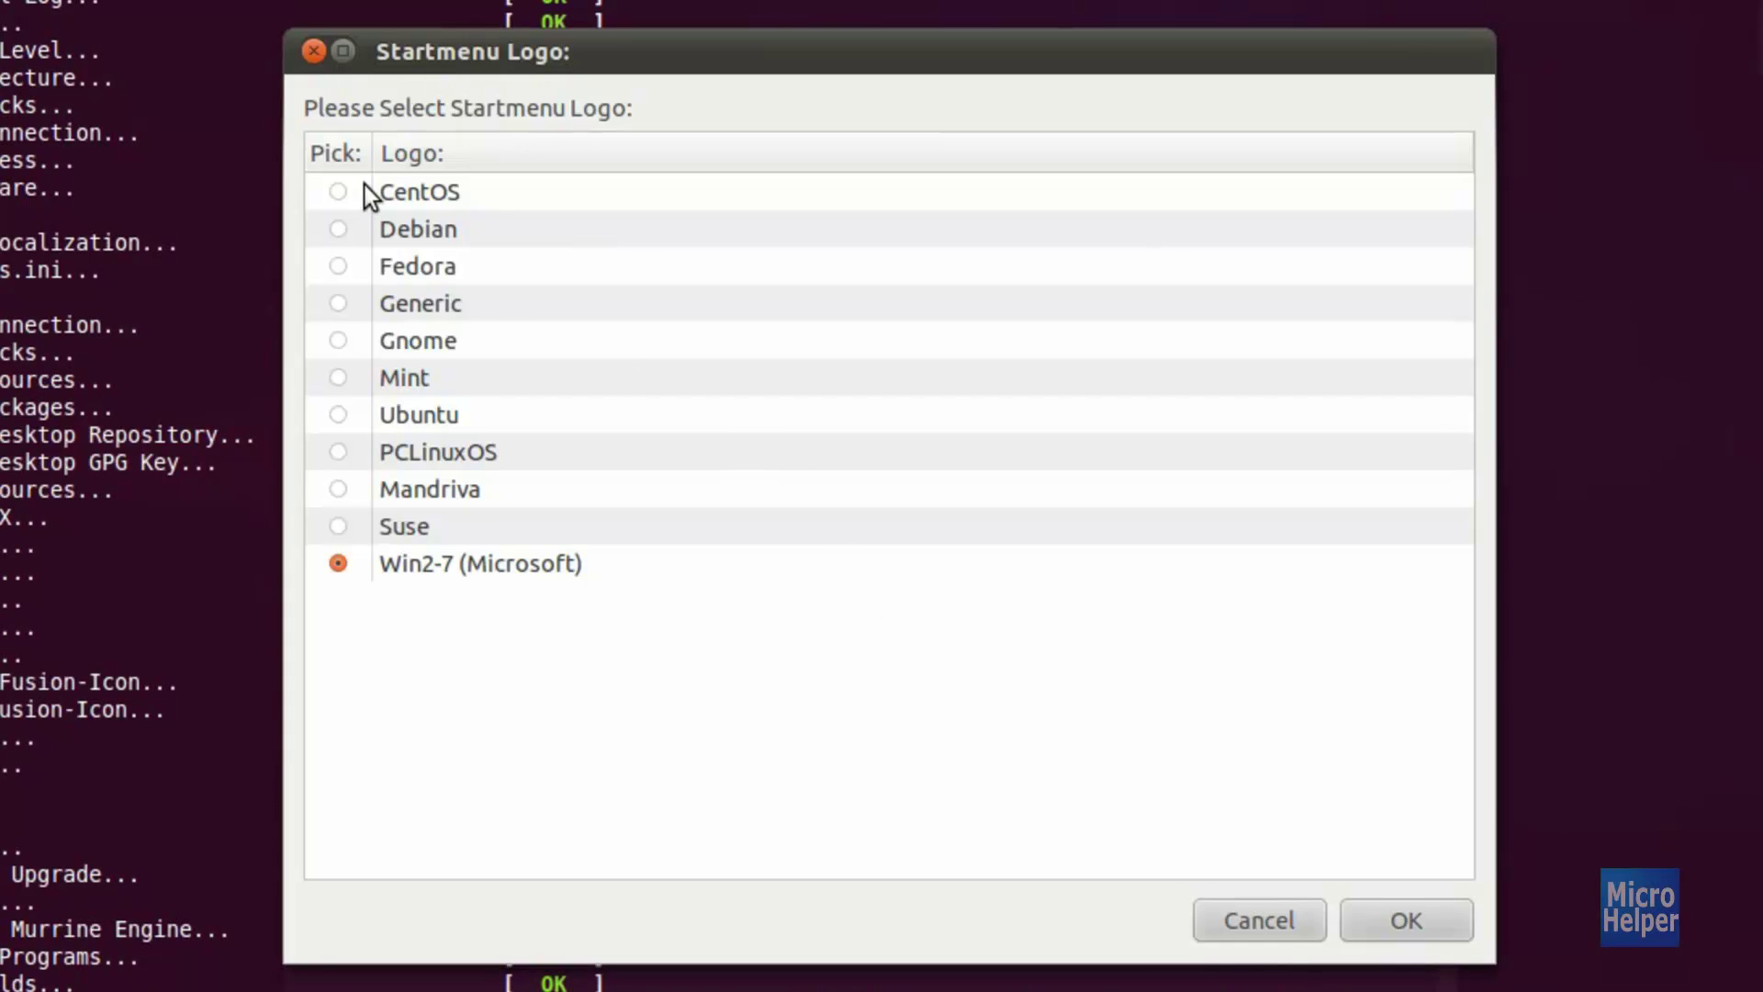
{"action": "left_click", "coordinate": [1398, 911]}
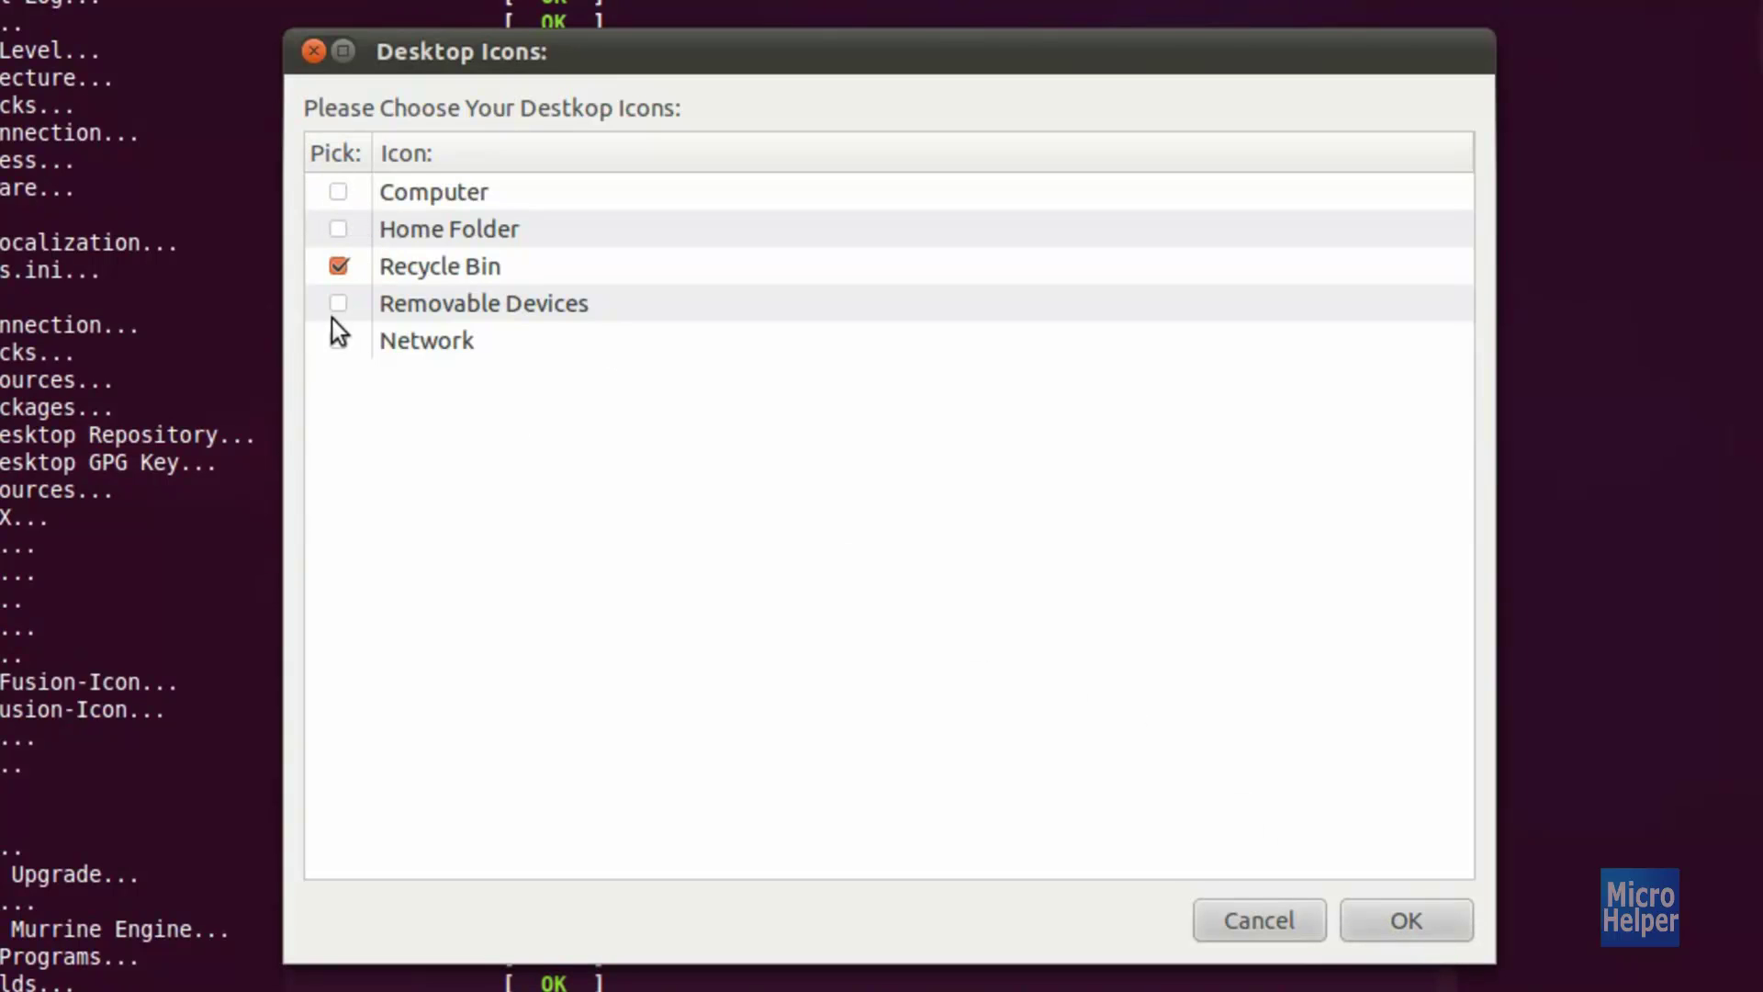
- Accept Recycle Bin as the only desktop icon and True Aero Standard for both the GTK and Emerald themes
{"action": "left_click", "coordinate": [1400, 919]}
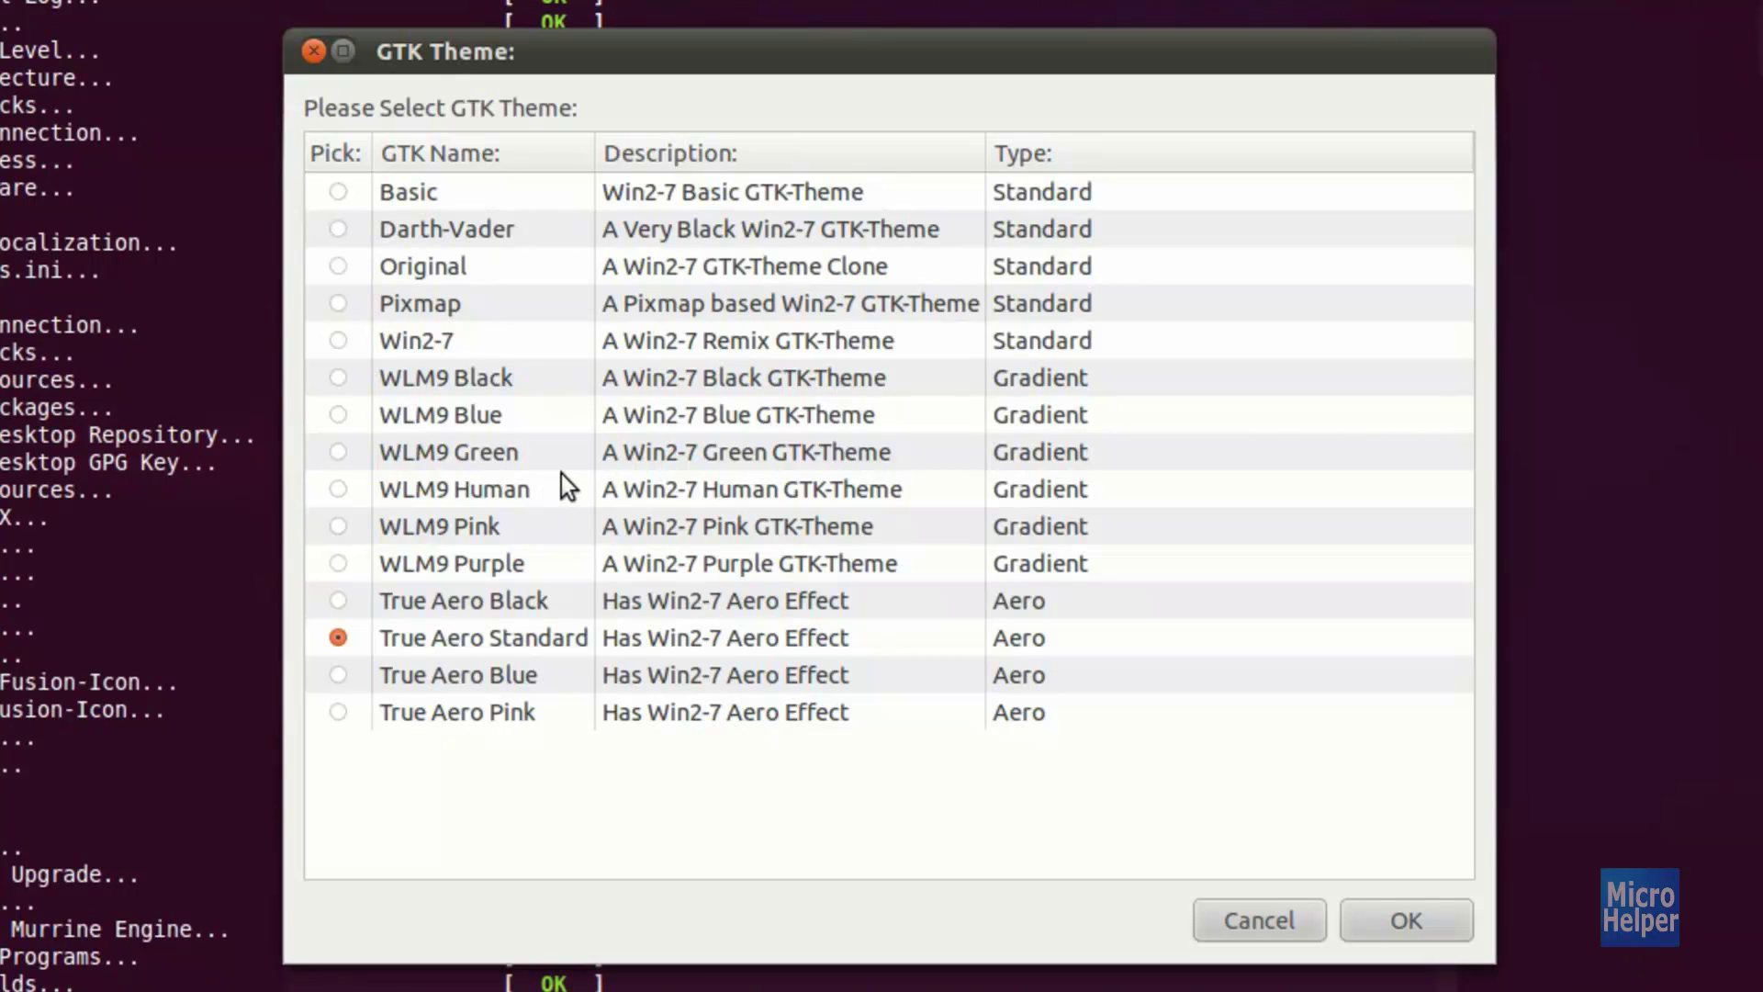
{"action": "left_click", "coordinate": [1407, 919]}
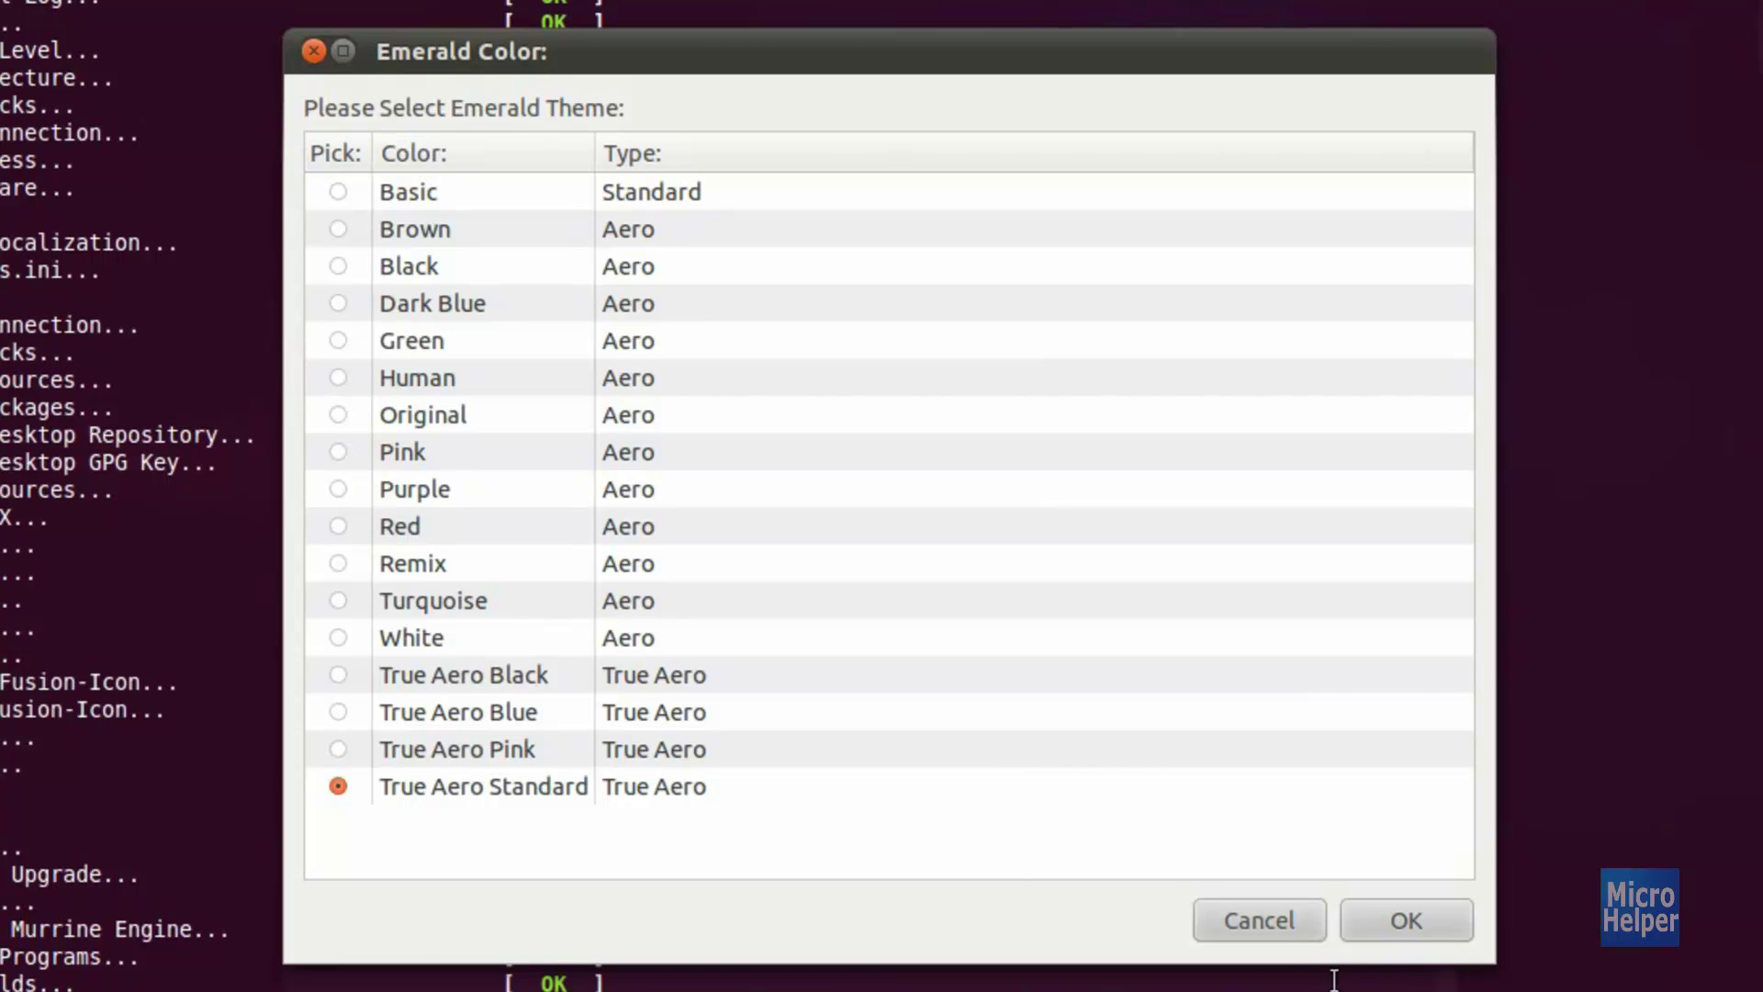
{"action": "left_click", "coordinate": [1387, 923]}
{"action": "left_click", "coordinate": [1383, 918]}
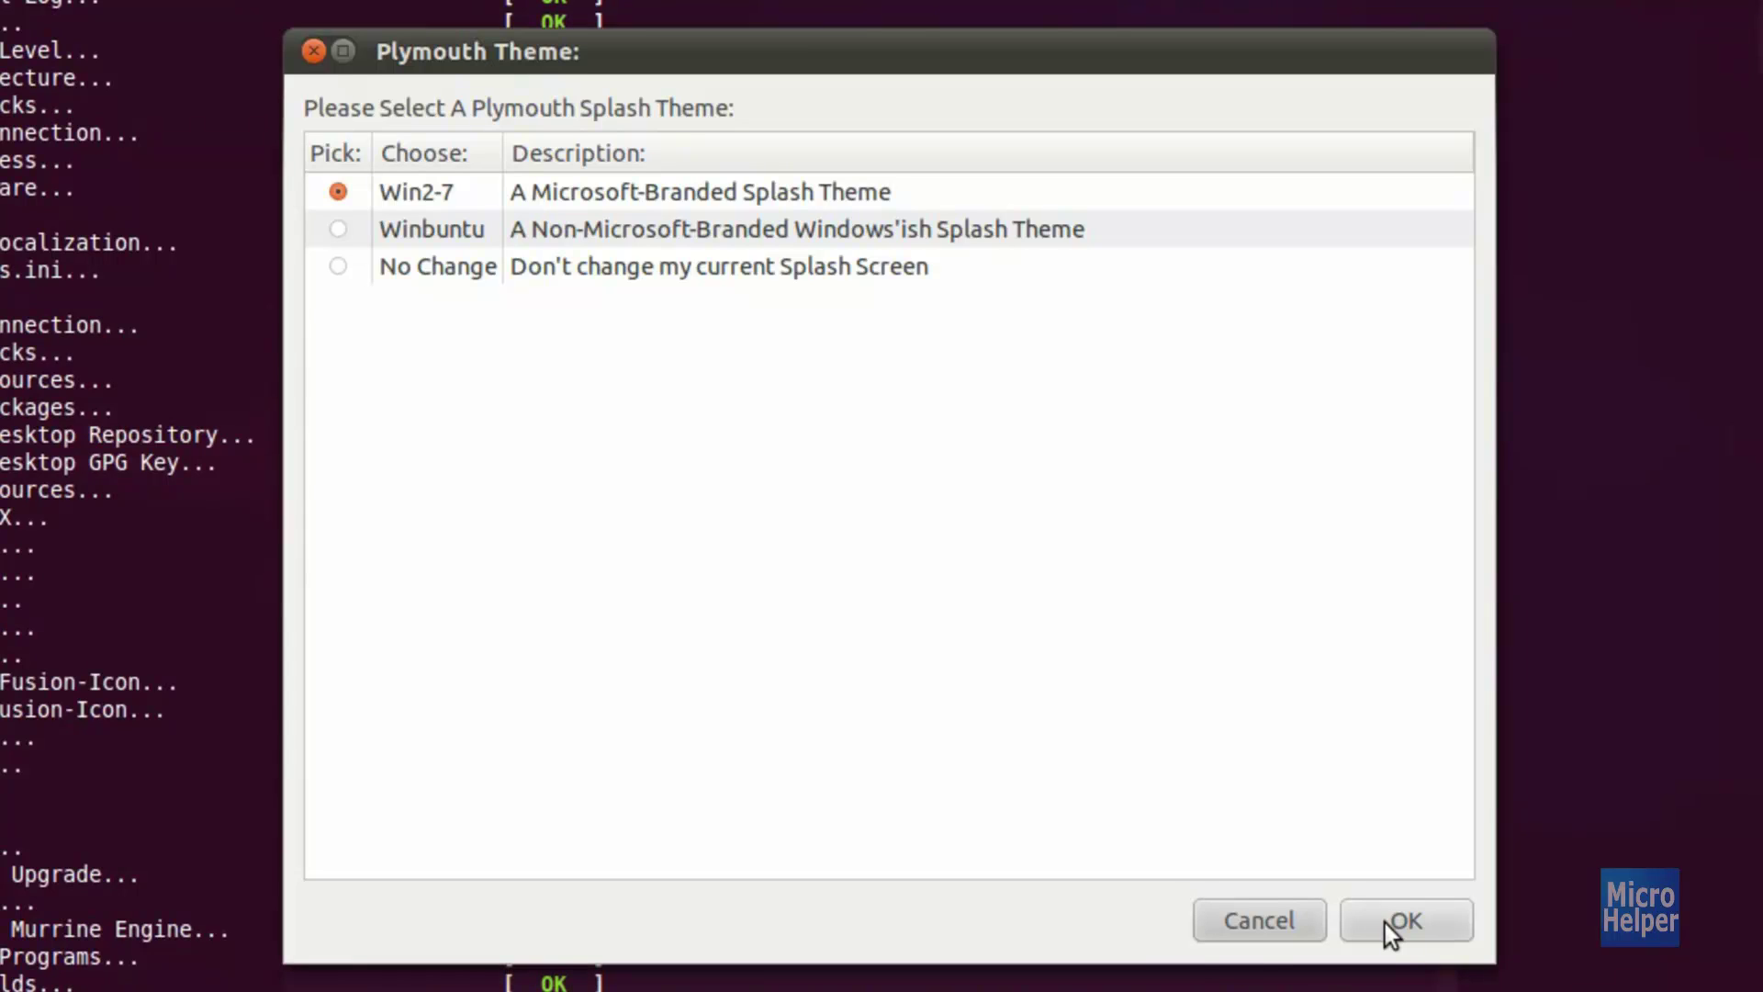
- Choose the Win2-7 Plymouth splash theme and the Aero Nautilus pathbar, acknowledging the Breadcrumb Changer Script notice
{"action": "left_click", "coordinate": [1385, 923]}
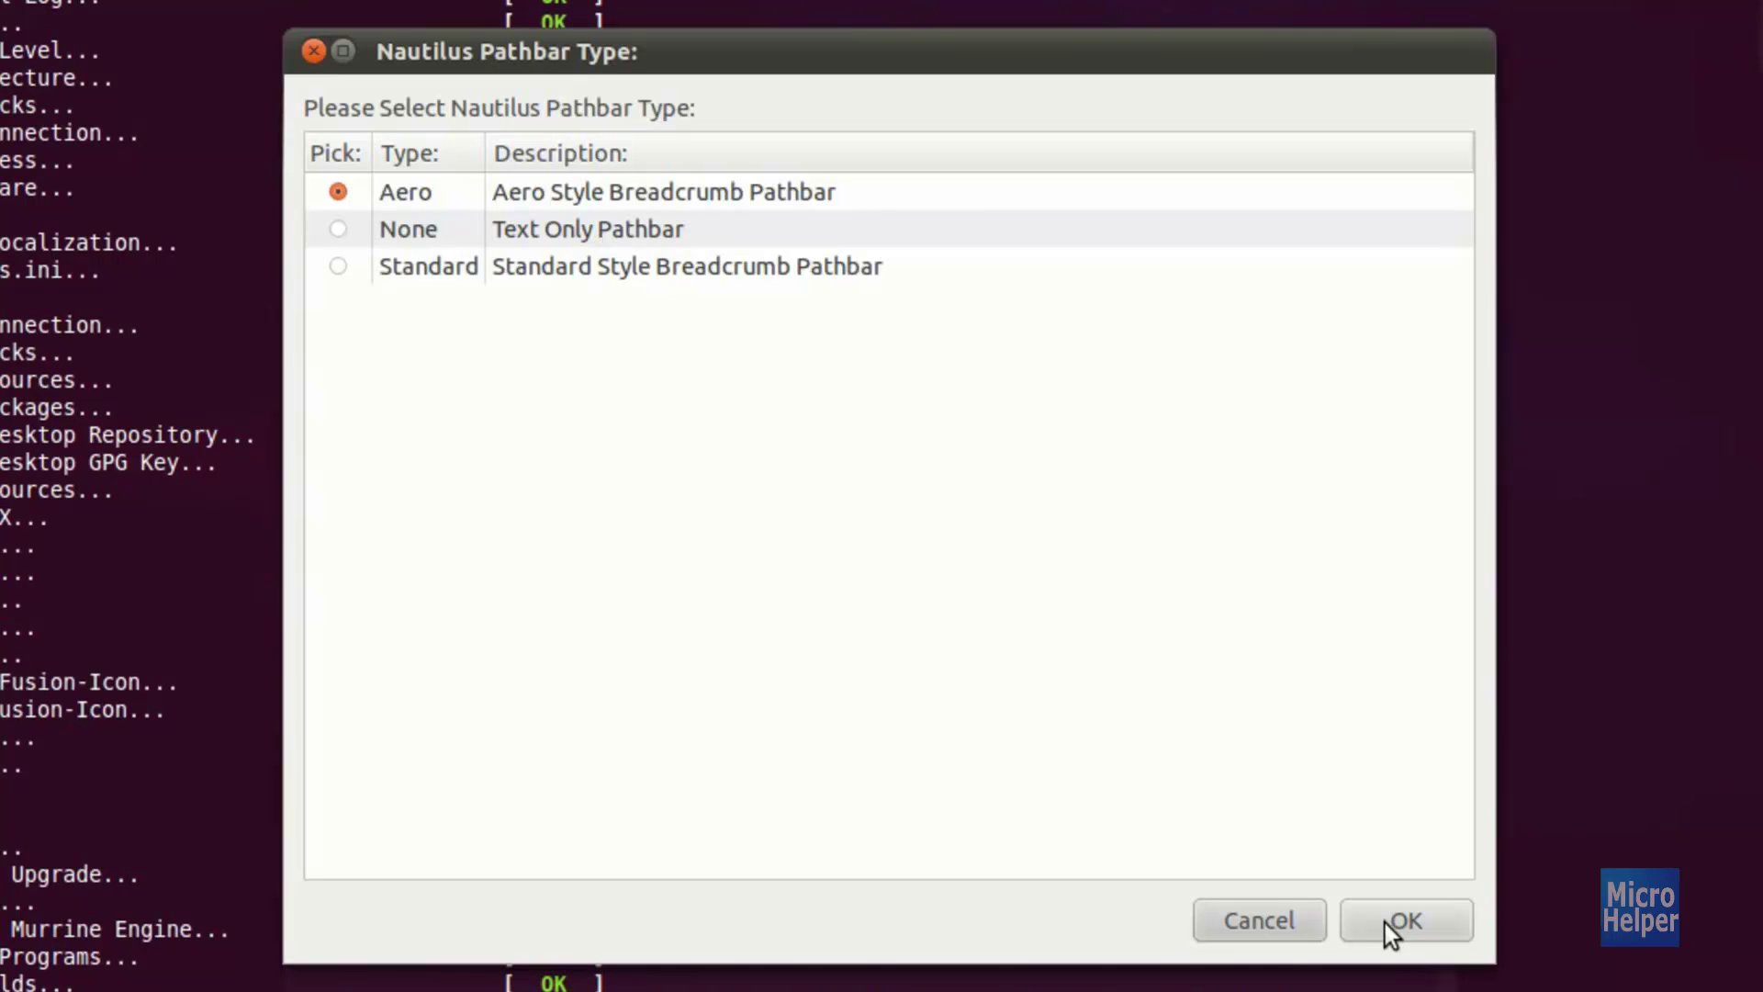
{"action": "left_click", "coordinate": [1385, 923]}
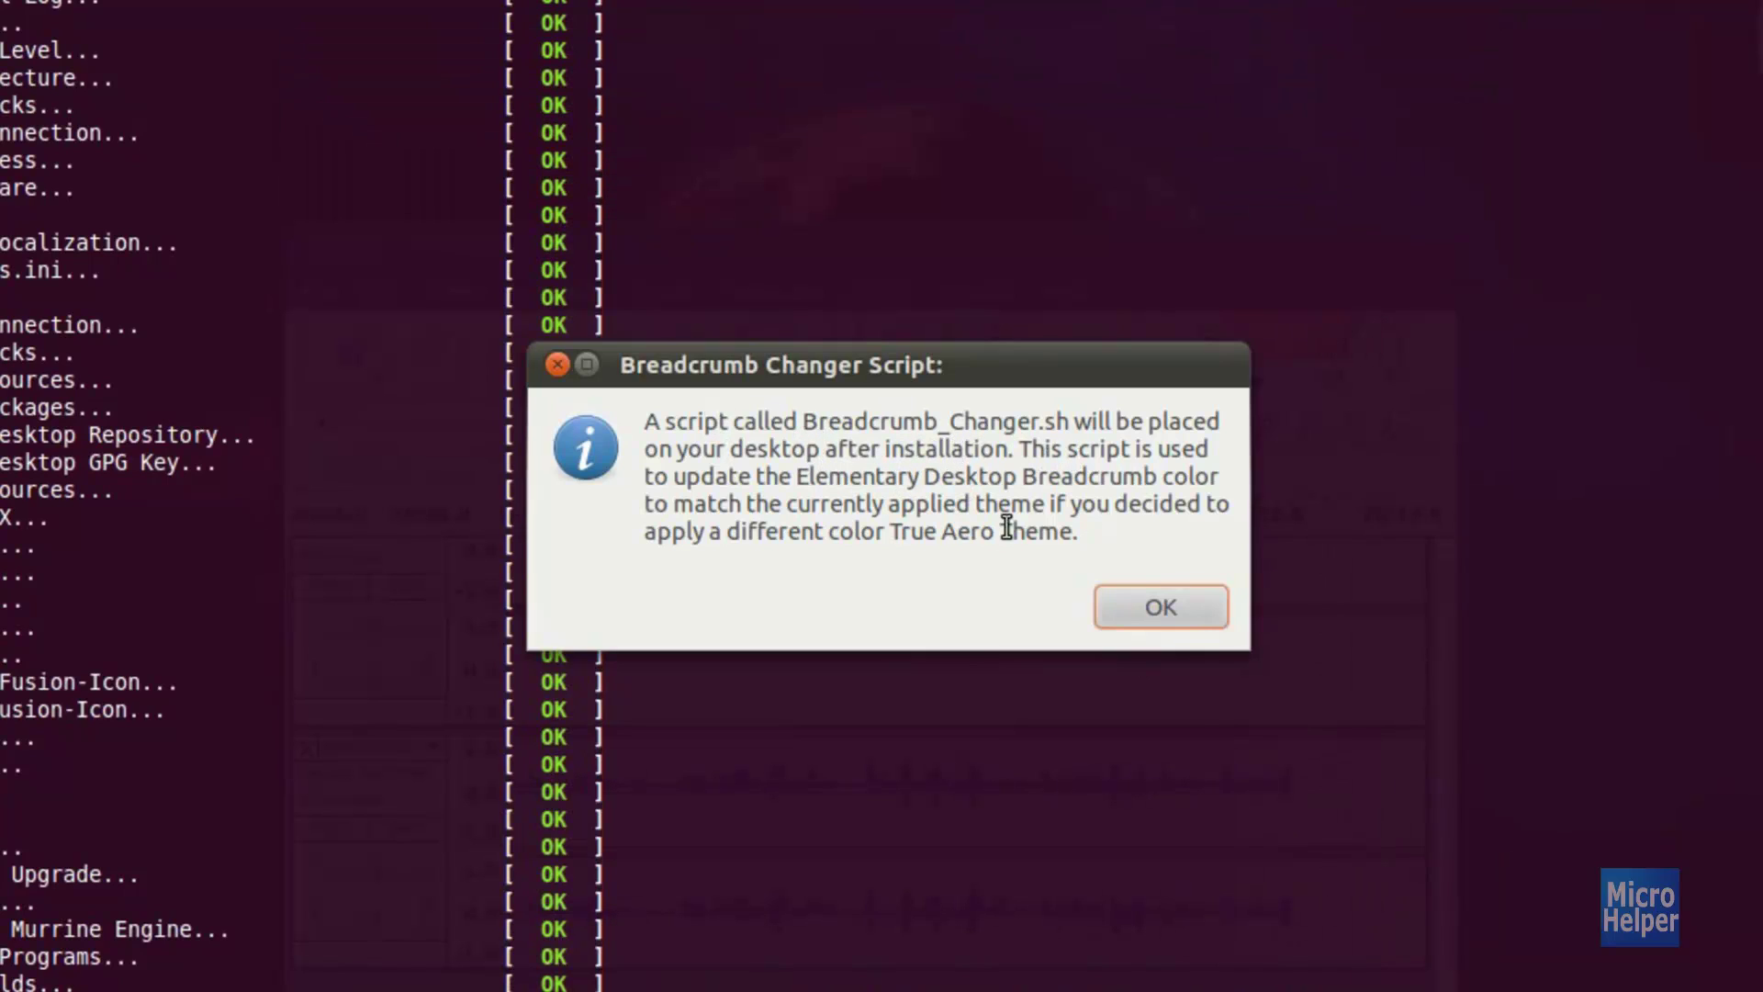
{"action": "left_click", "coordinate": [1131, 613]}
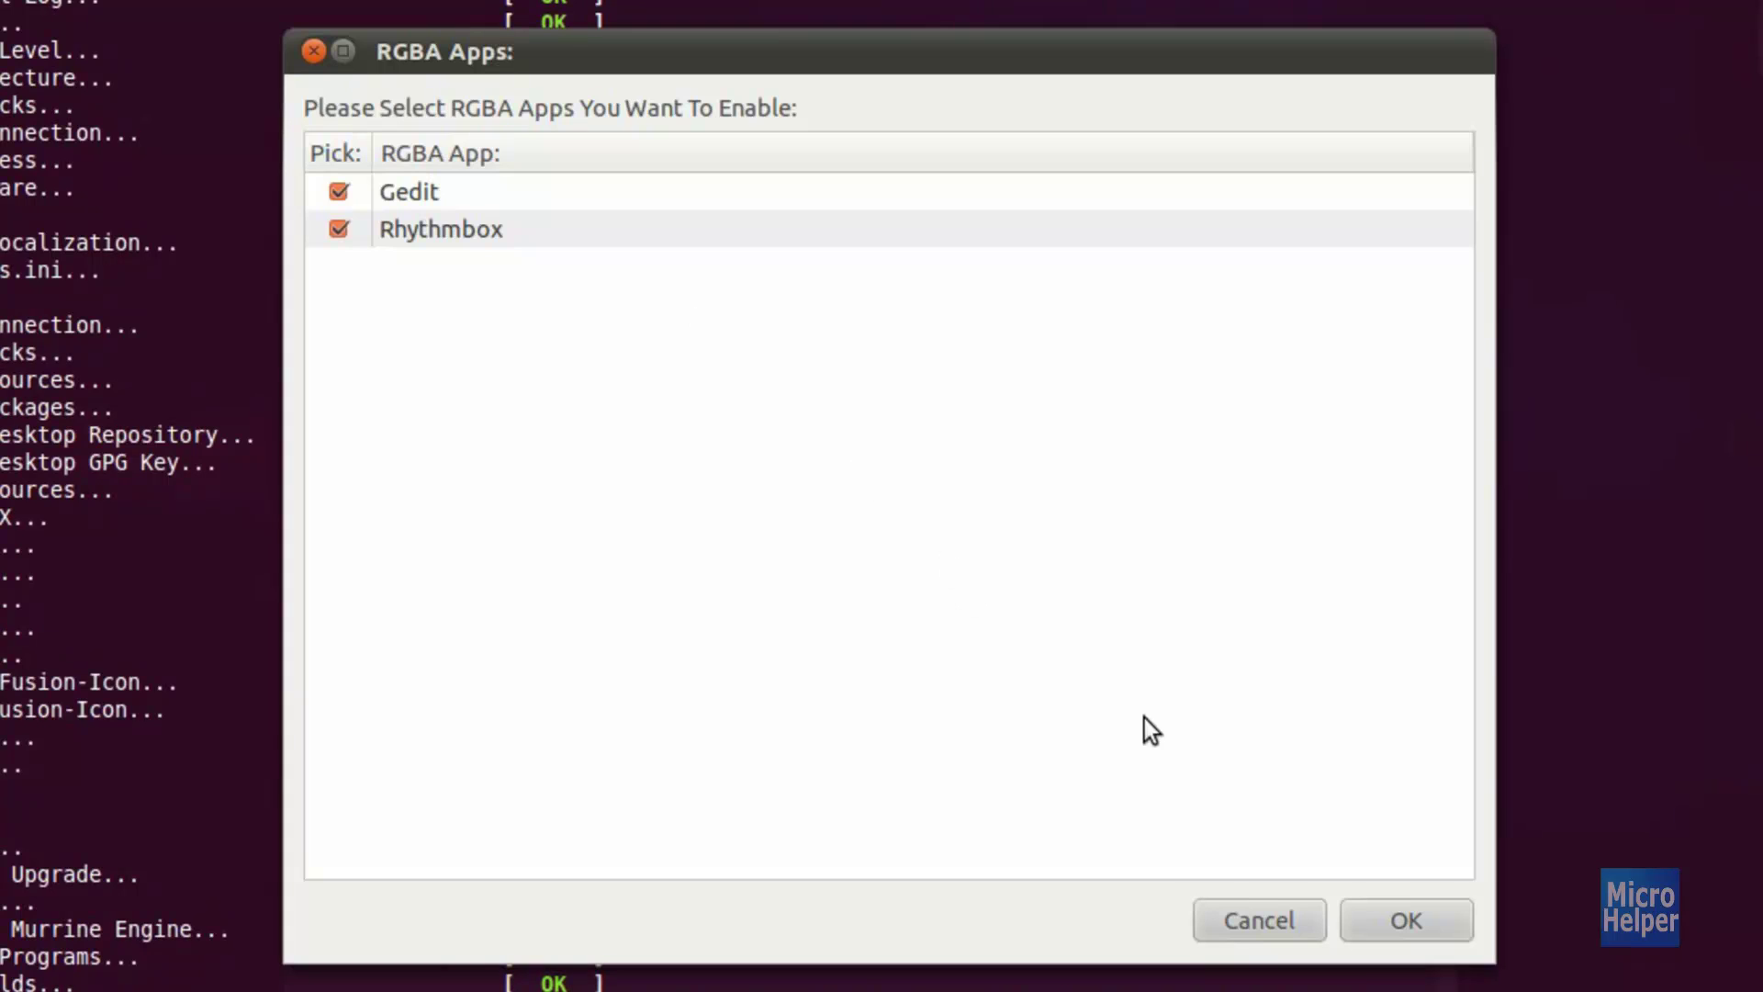
{"action": "left_click", "coordinate": [1398, 911]}
{"action": "left_click", "coordinate": [1400, 915]}
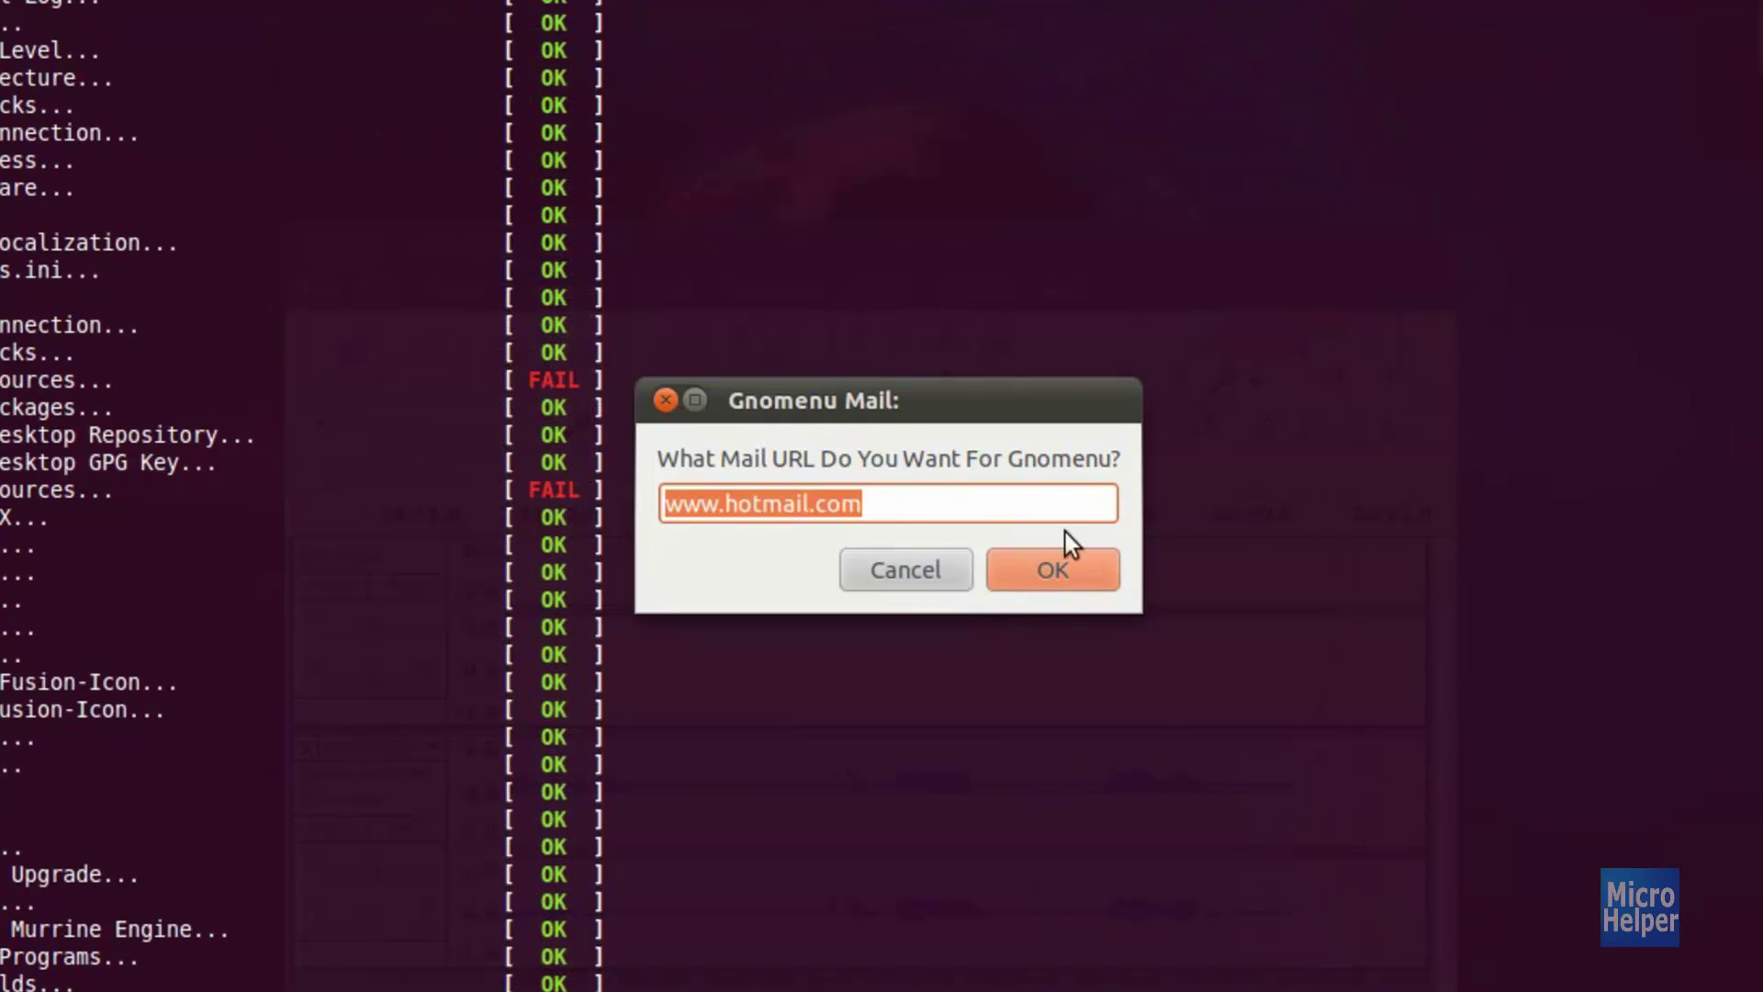
{"action": "left_click", "coordinate": [943, 514]}
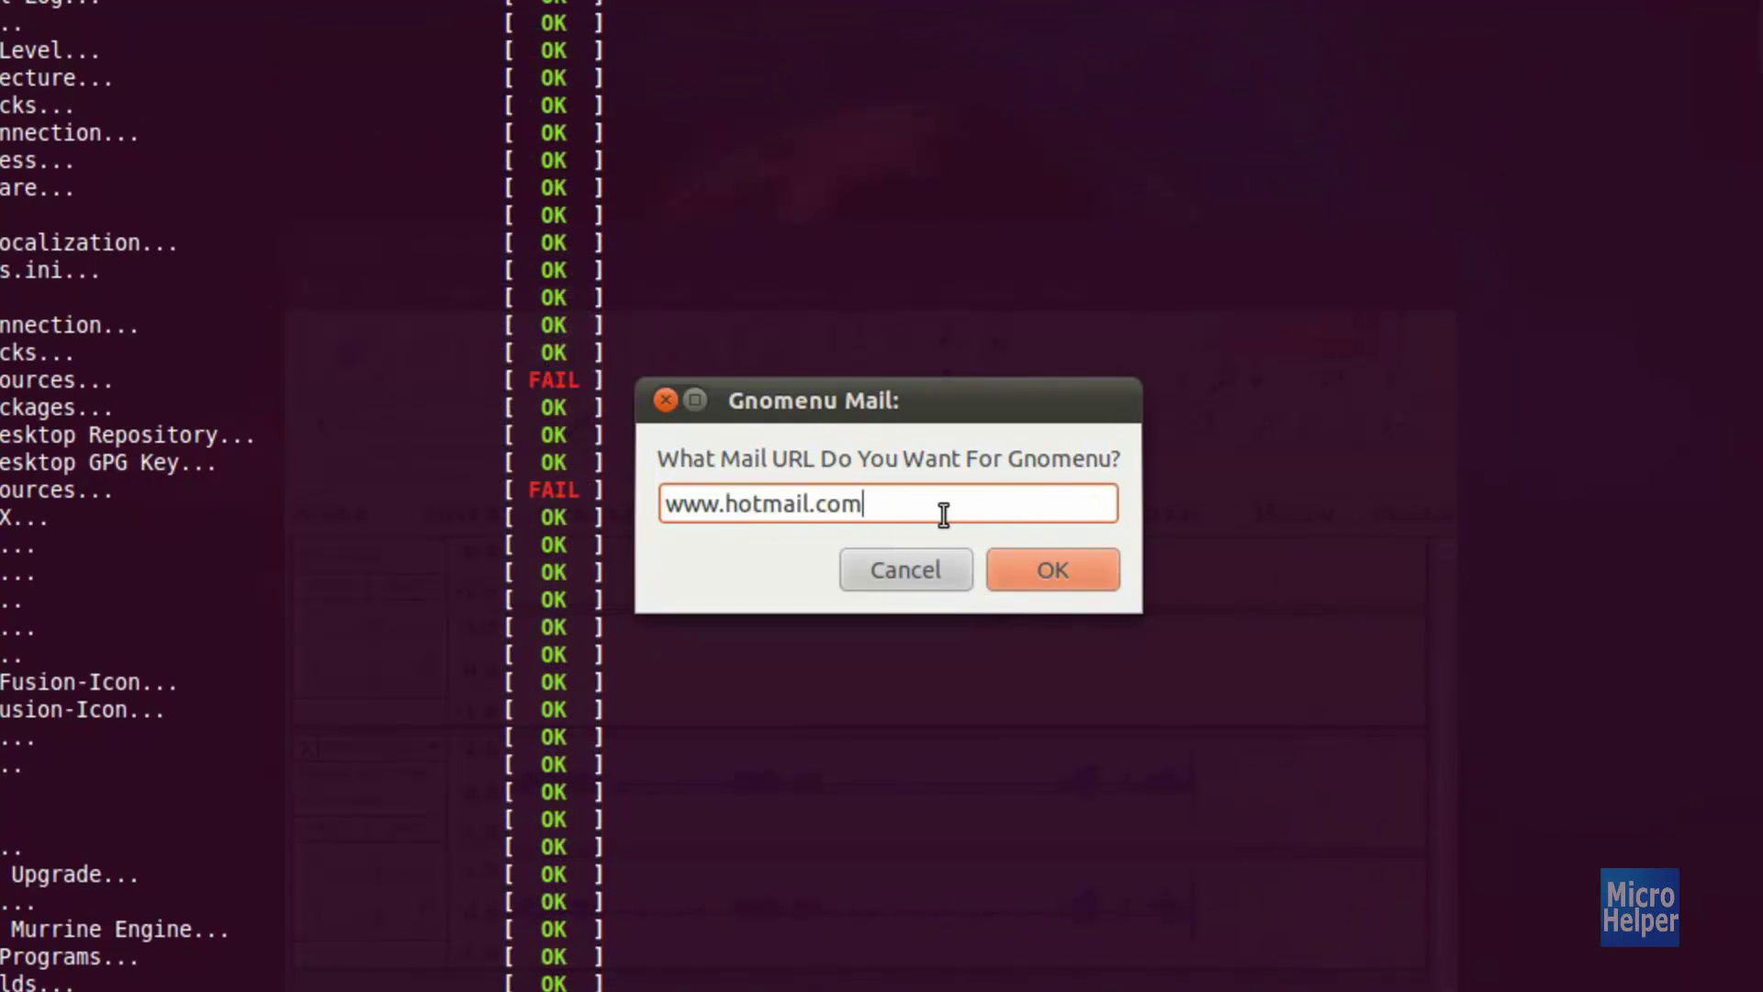
{"action": "left_click", "coordinate": [1094, 586]}
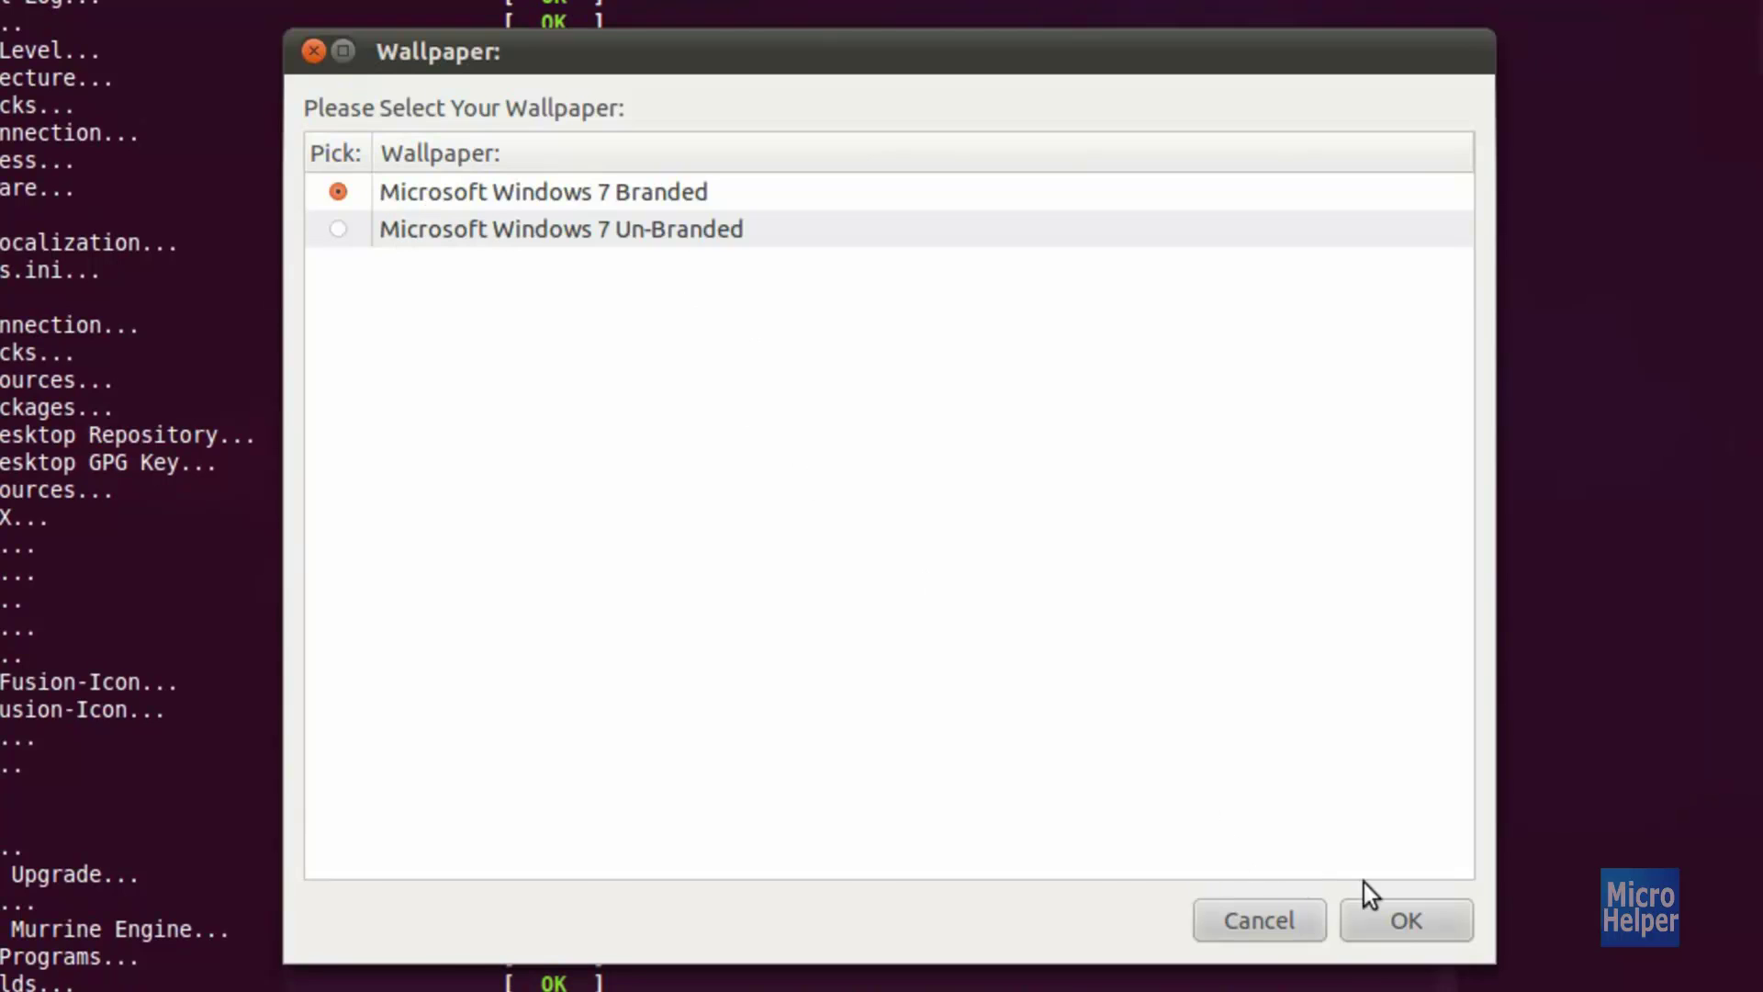
- Choose the Microsoft Windows 7 Branded wallpaper, the True Aero Standard panel color and the Proprietary Microsoft Icon Pack
{"action": "left_click", "coordinate": [1407, 914]}
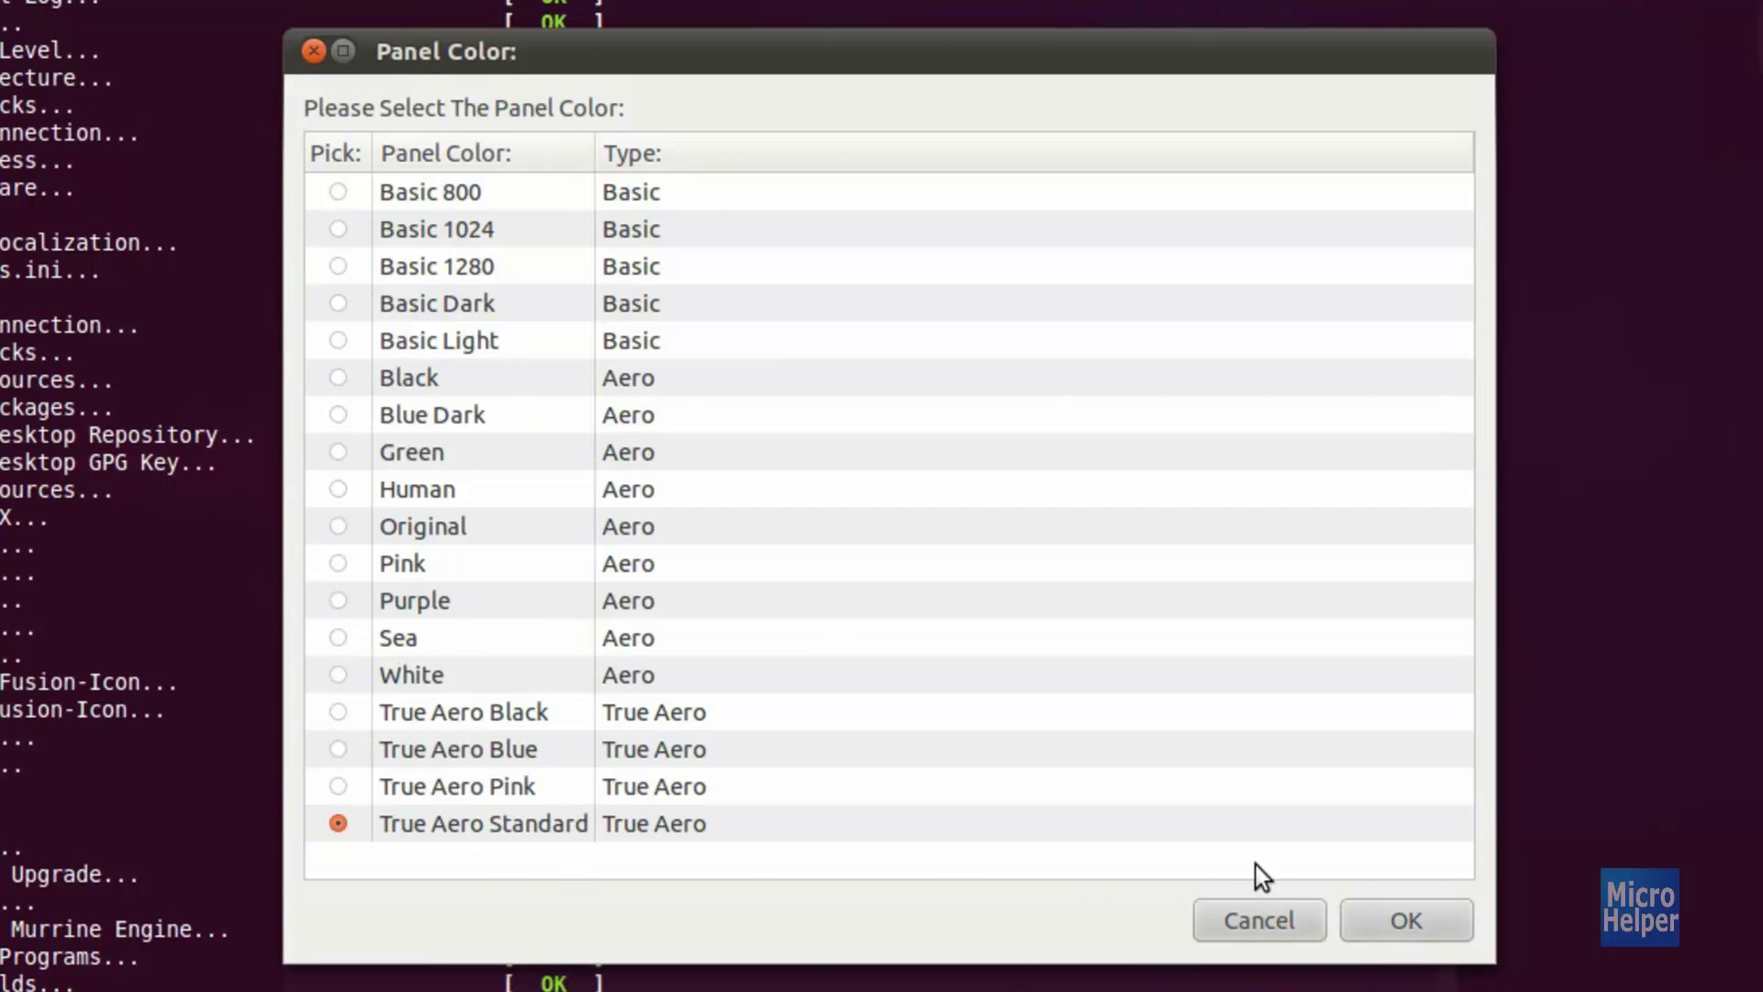
{"action": "left_click", "coordinate": [1385, 922]}
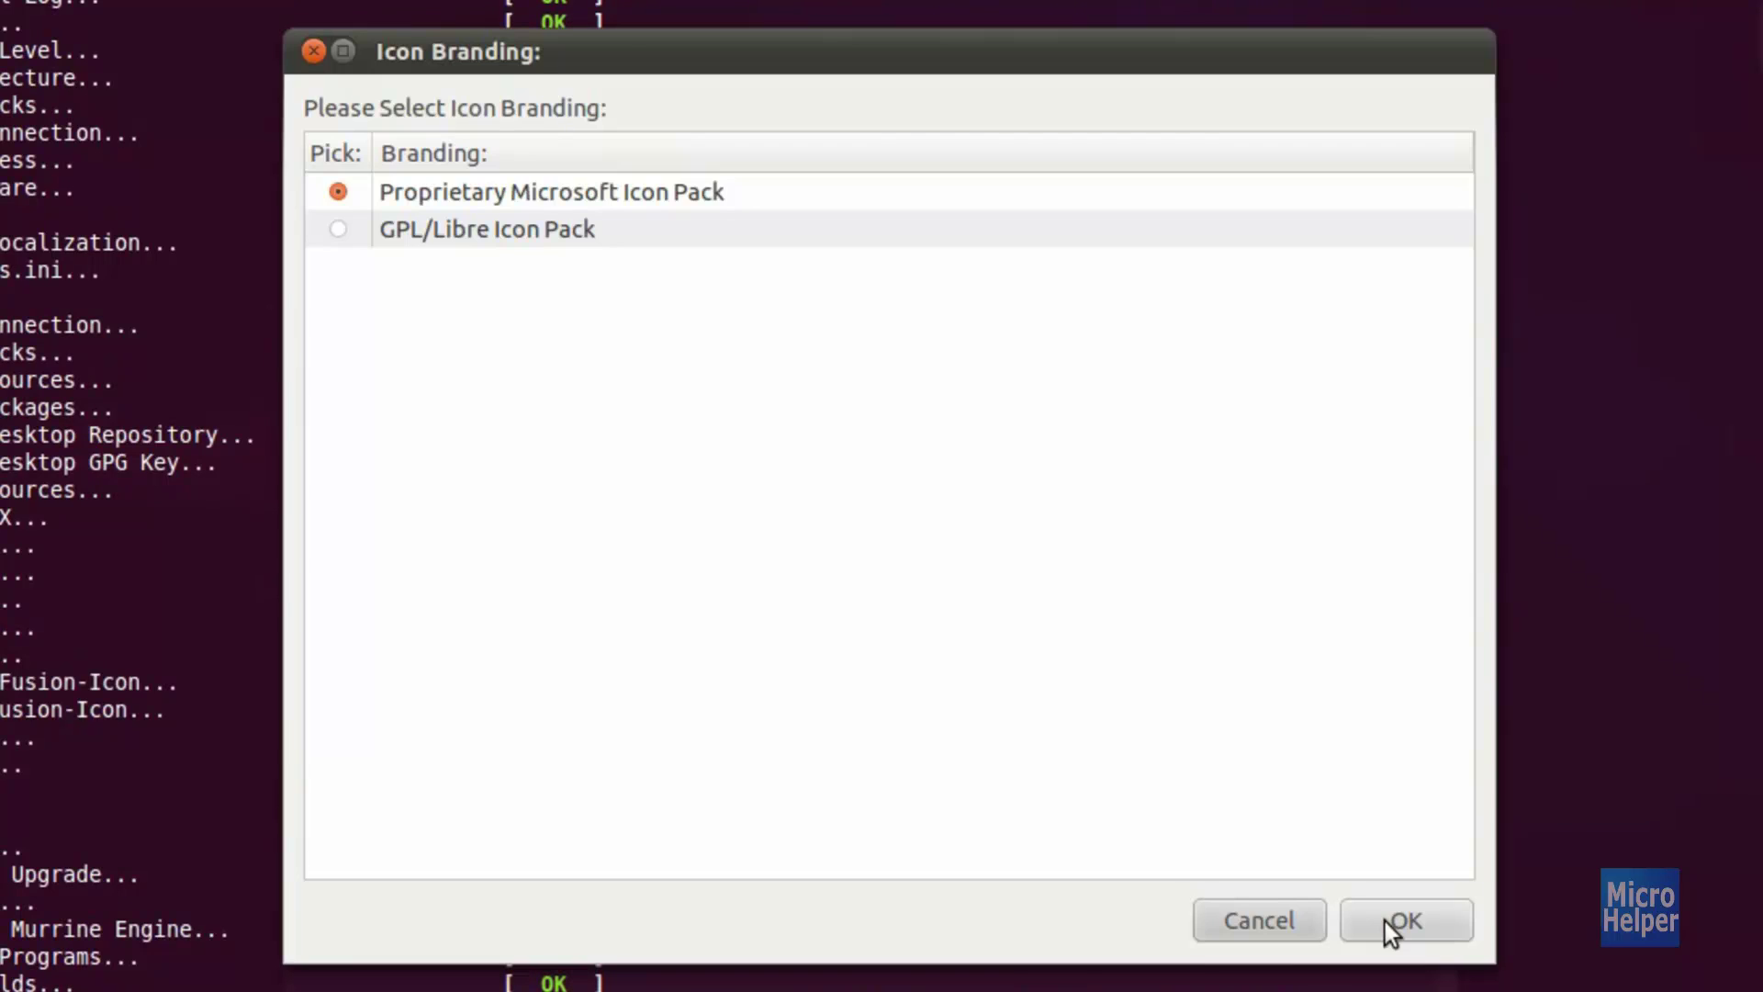
{"action": "left_click", "coordinate": [1385, 922]}
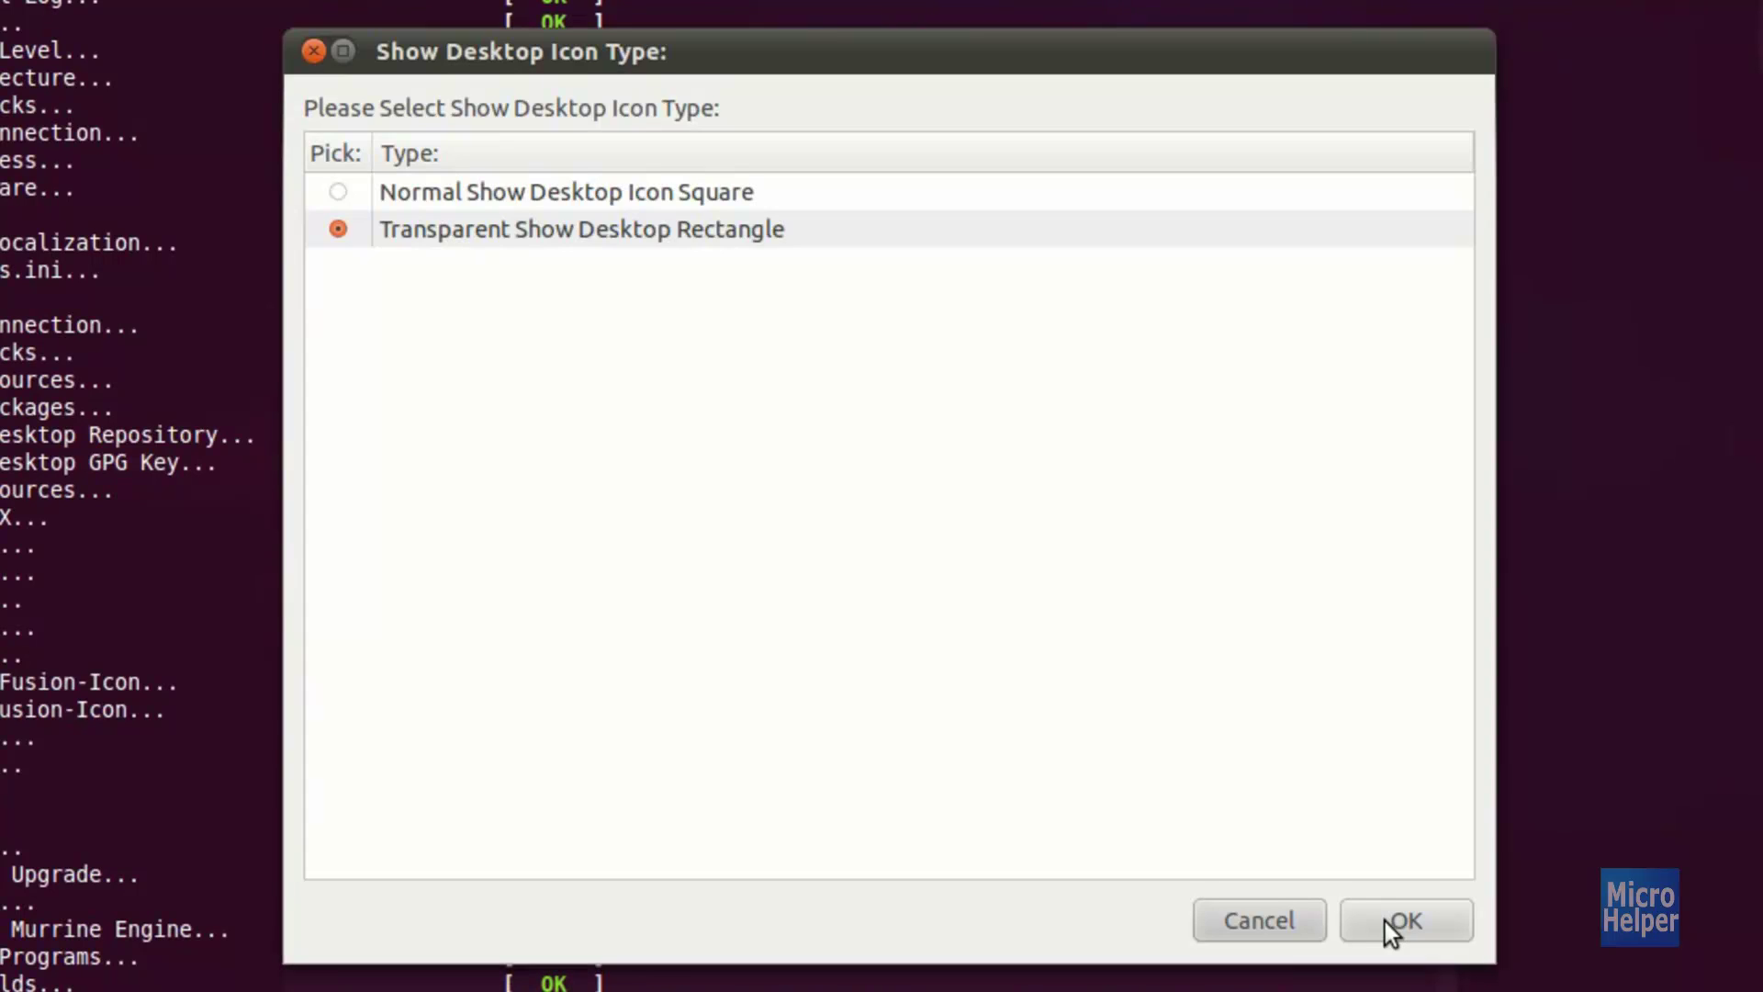
- Accept Transparent Show Desktop Rectangle as the show desktop icon type and acknowledge the note about OAFIID errors
{"action": "left_click", "coordinate": [1385, 922]}
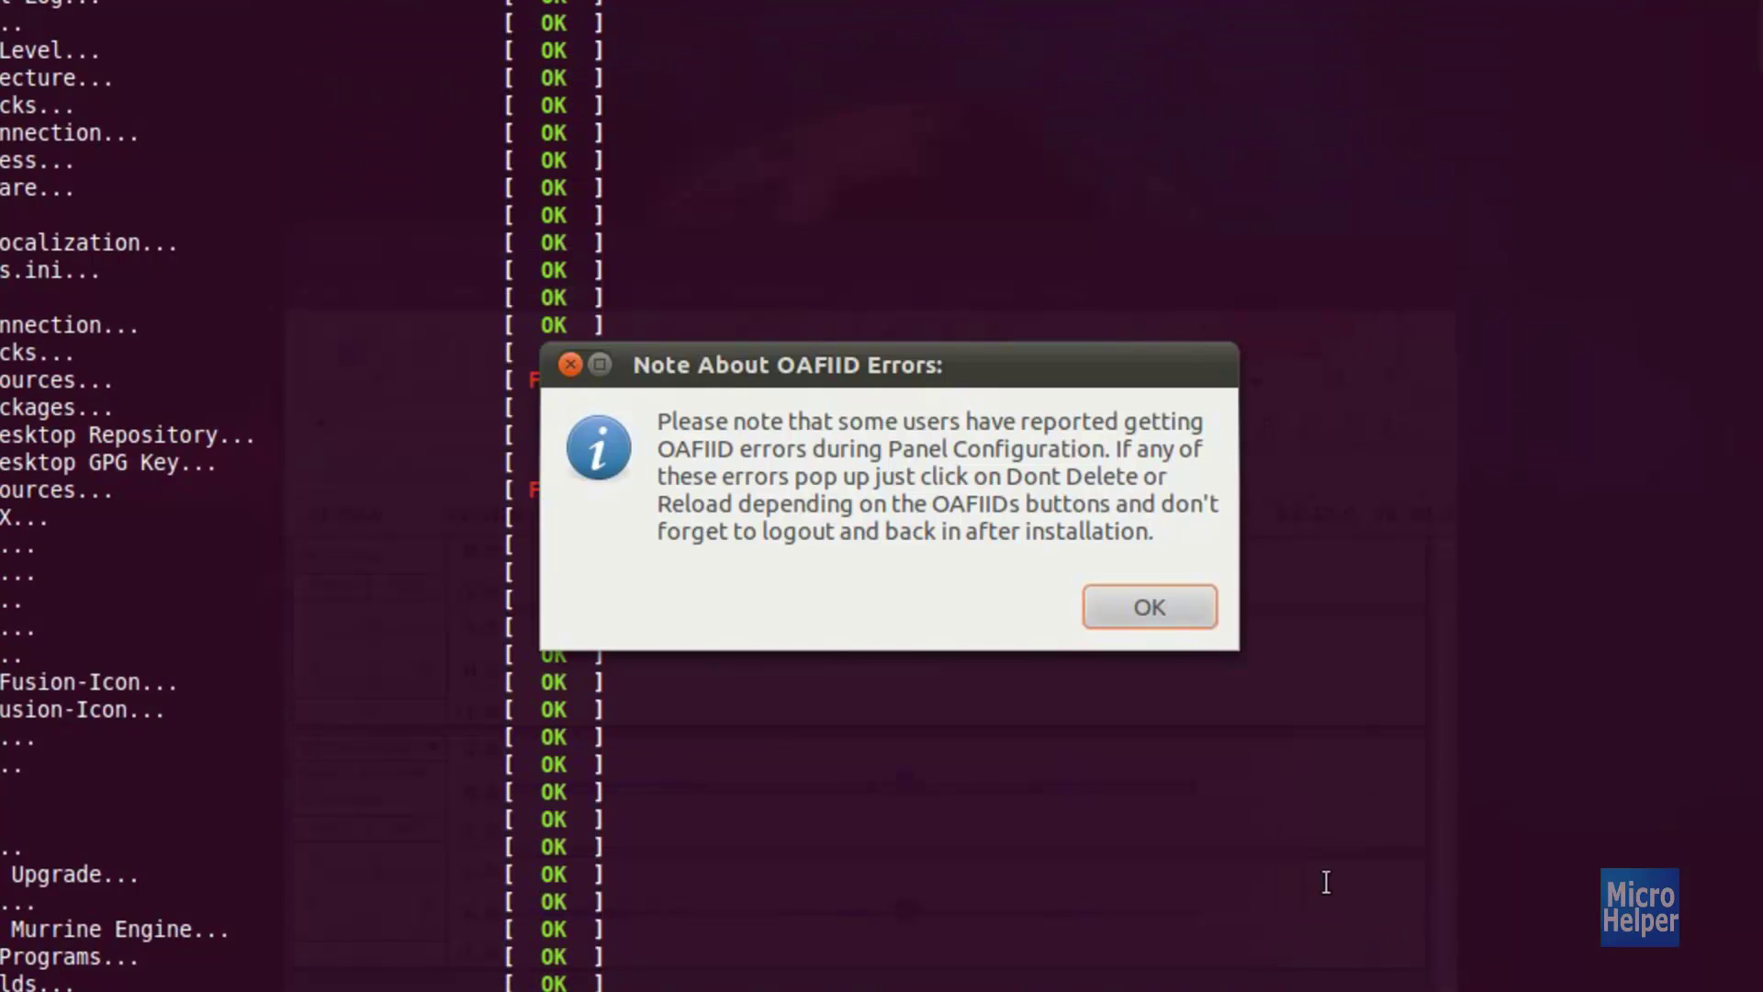
{"action": "left_click", "coordinate": [1115, 614]}
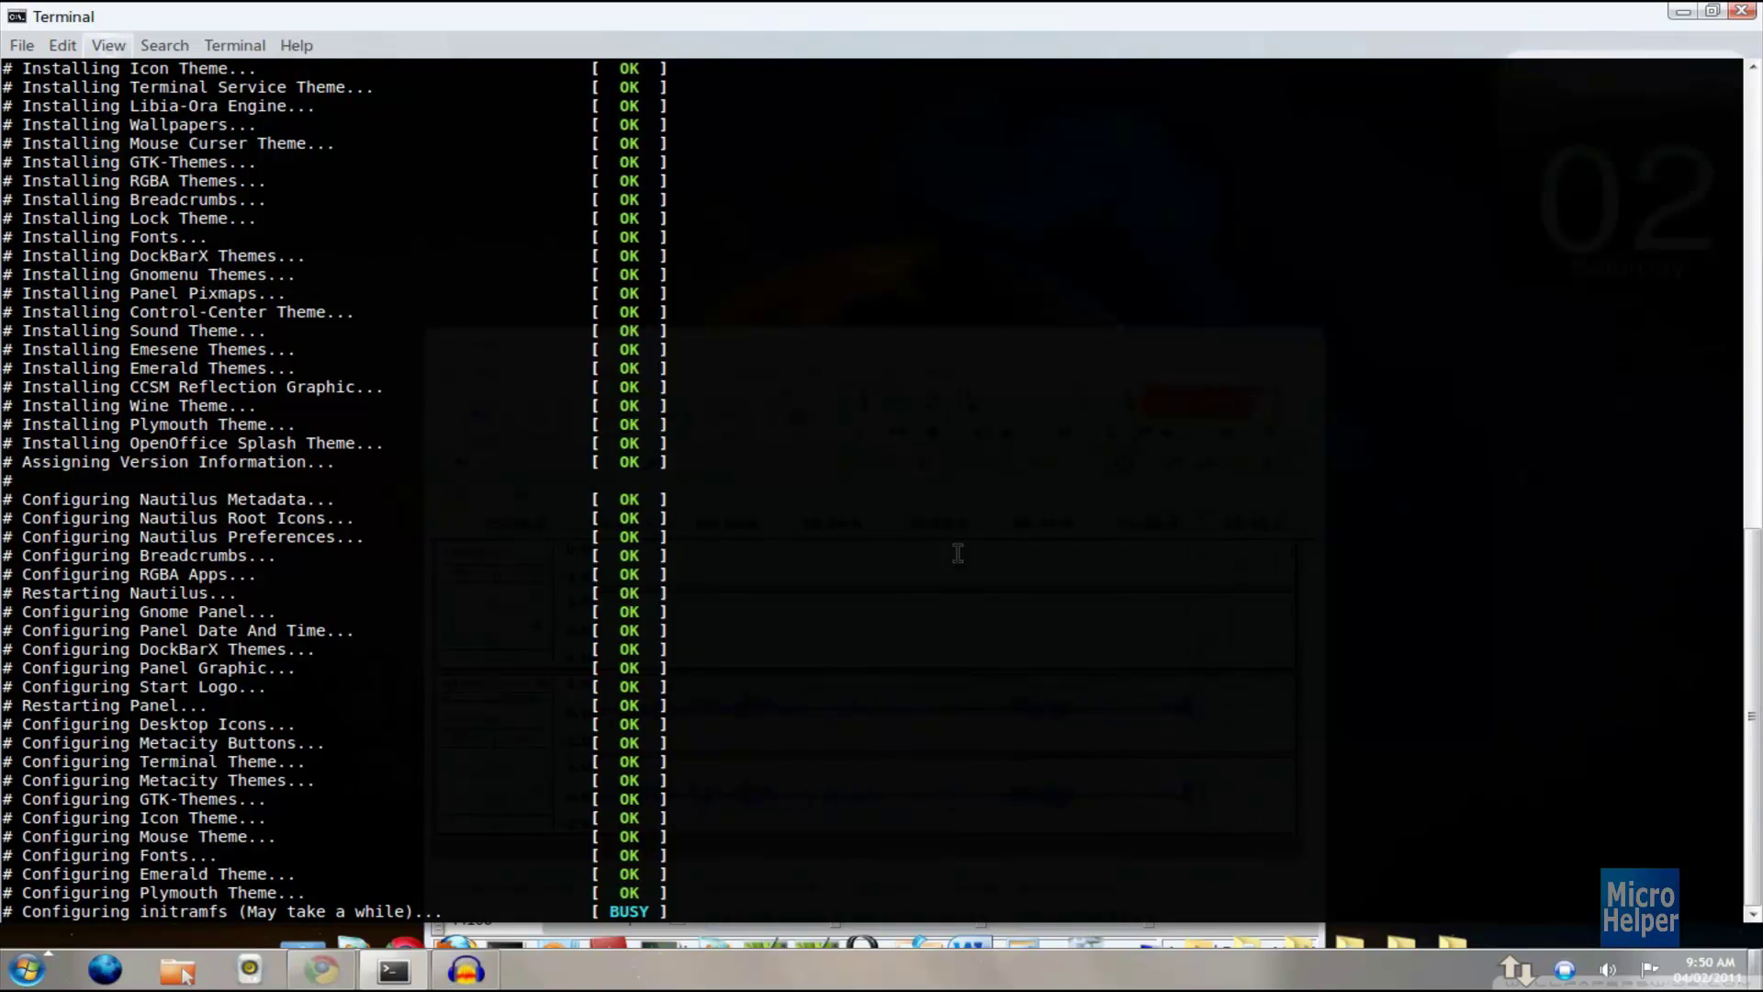
- Restore the maximized Terminal window to its smaller size and look through the Internet category of the main menu
{"action": "double_click", "coordinate": [923, 17]}
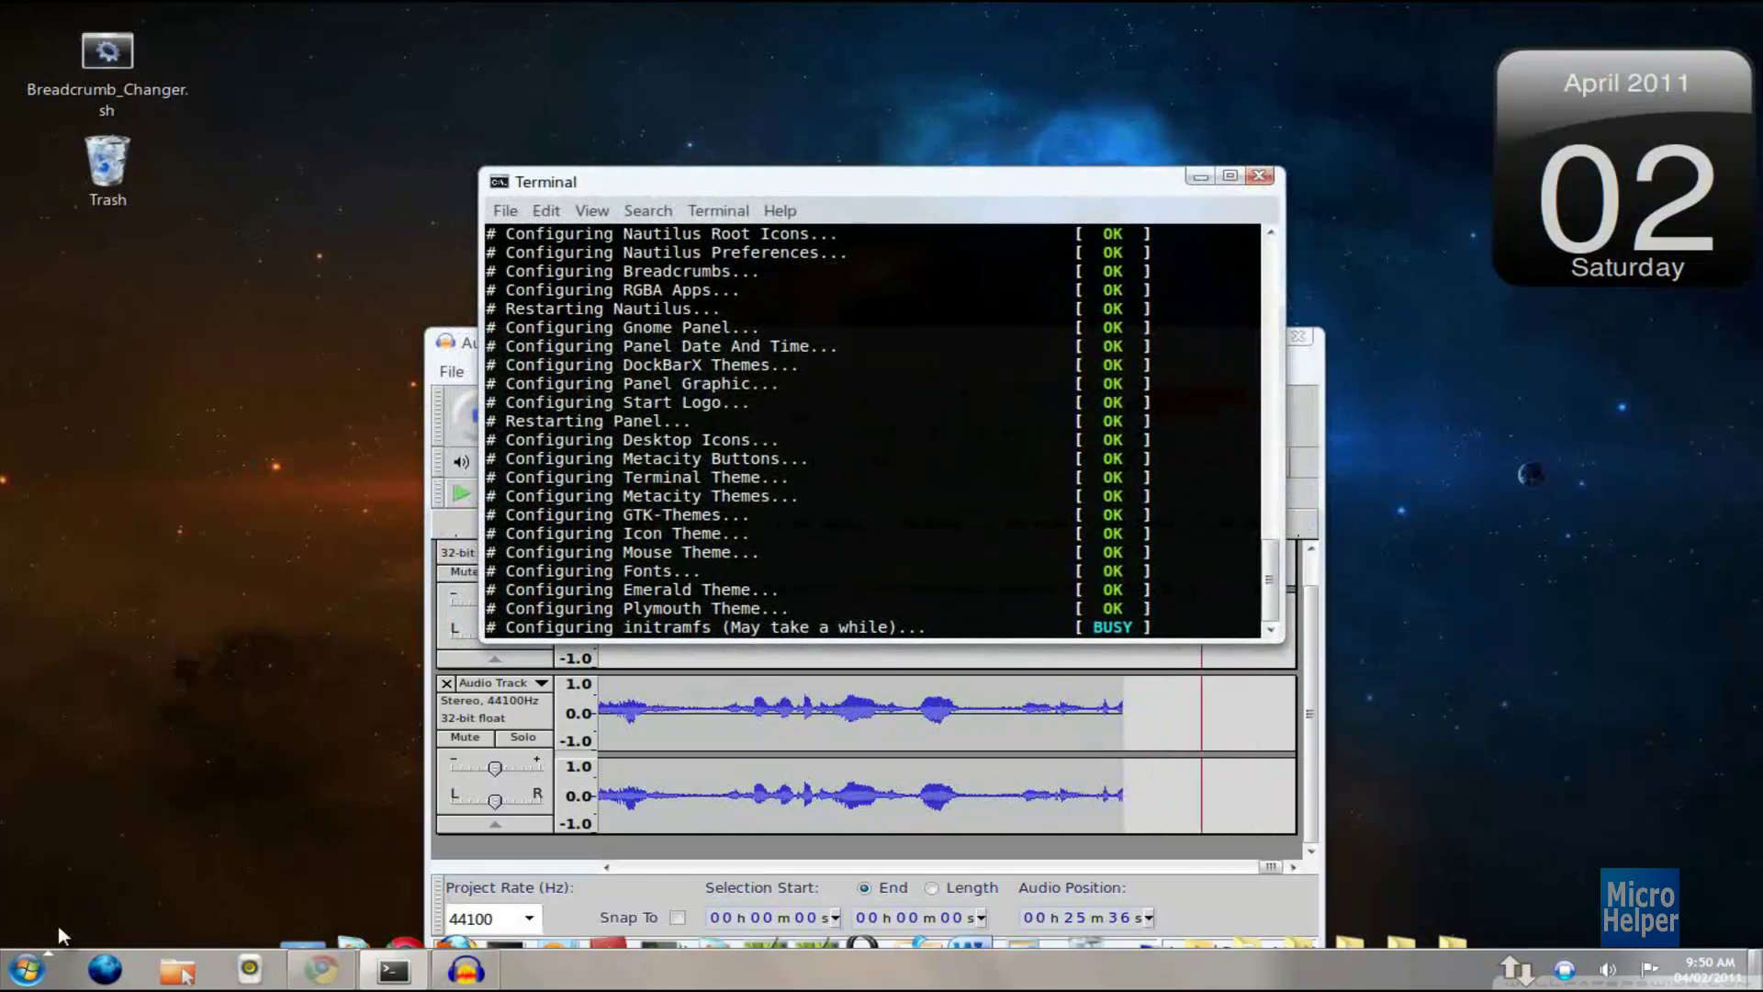
{"action": "left_click", "coordinate": [26, 969]}
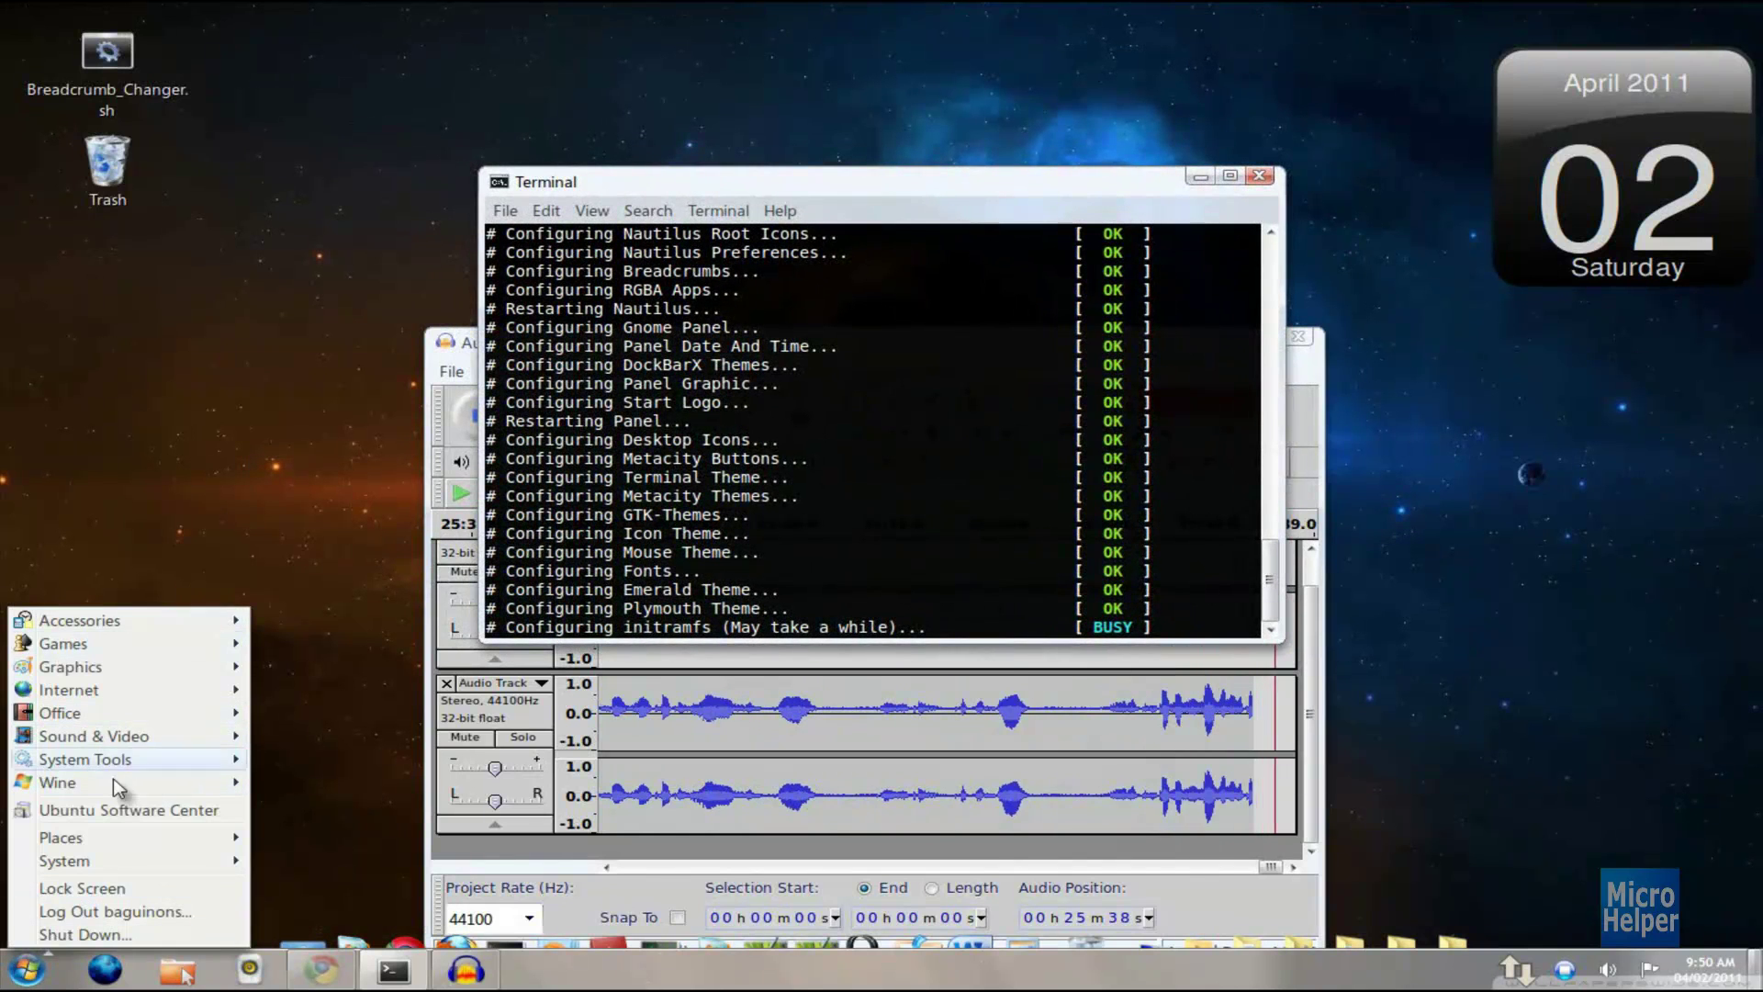
{"action": "mouse_move", "coordinate": [138, 714]}
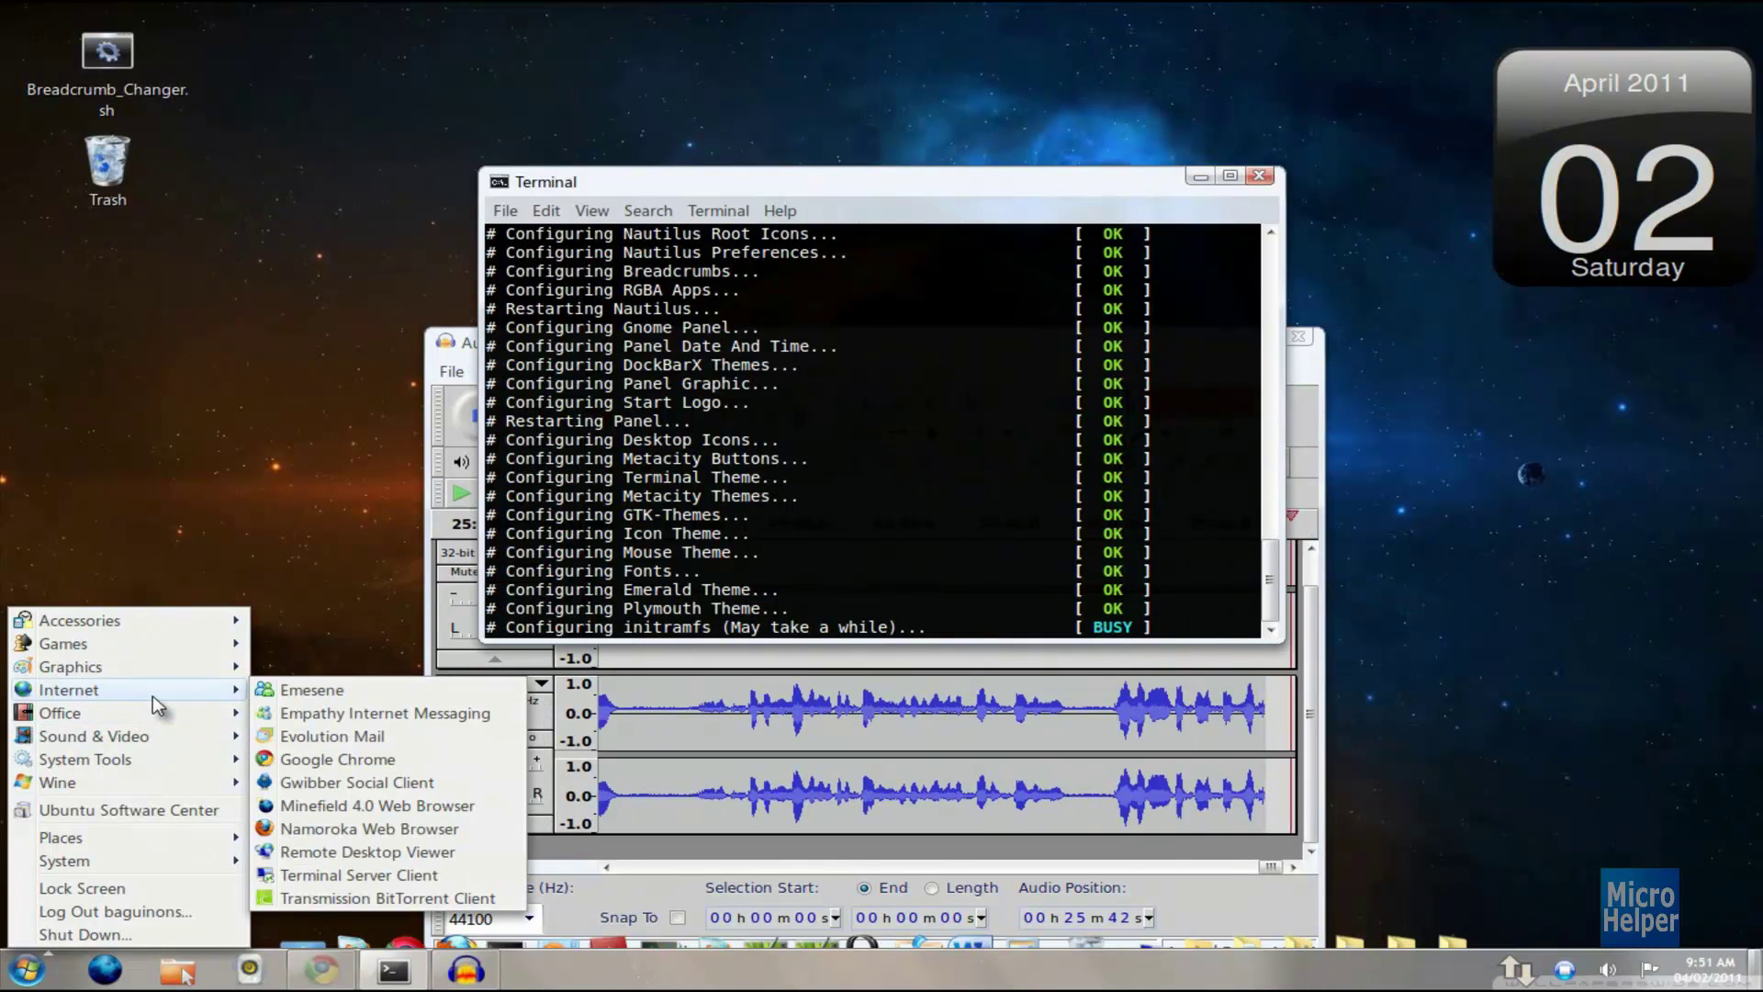
{"action": "left_click", "coordinate": [175, 472]}
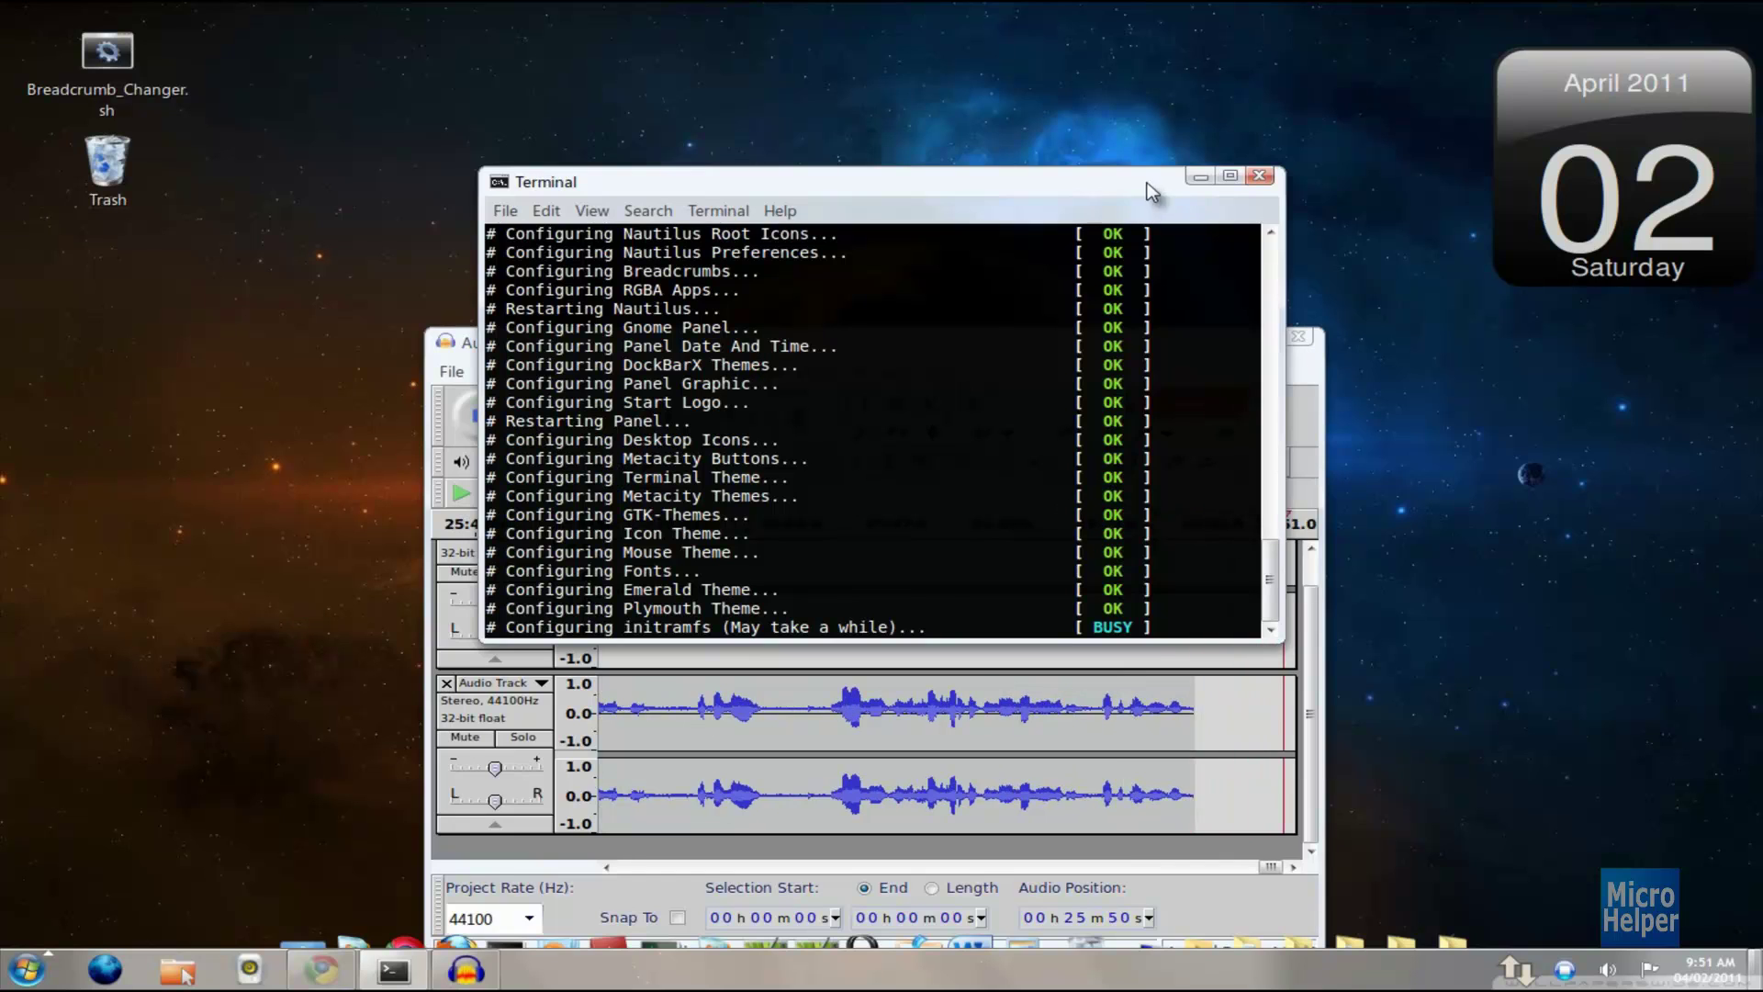
- Minimize the Audacity window behind the Terminal
{"action": "left_click", "coordinate": [1283, 338]}
{"action": "key", "text": "alt+space"}
{"action": "left_click", "coordinate": [1289, 337]}
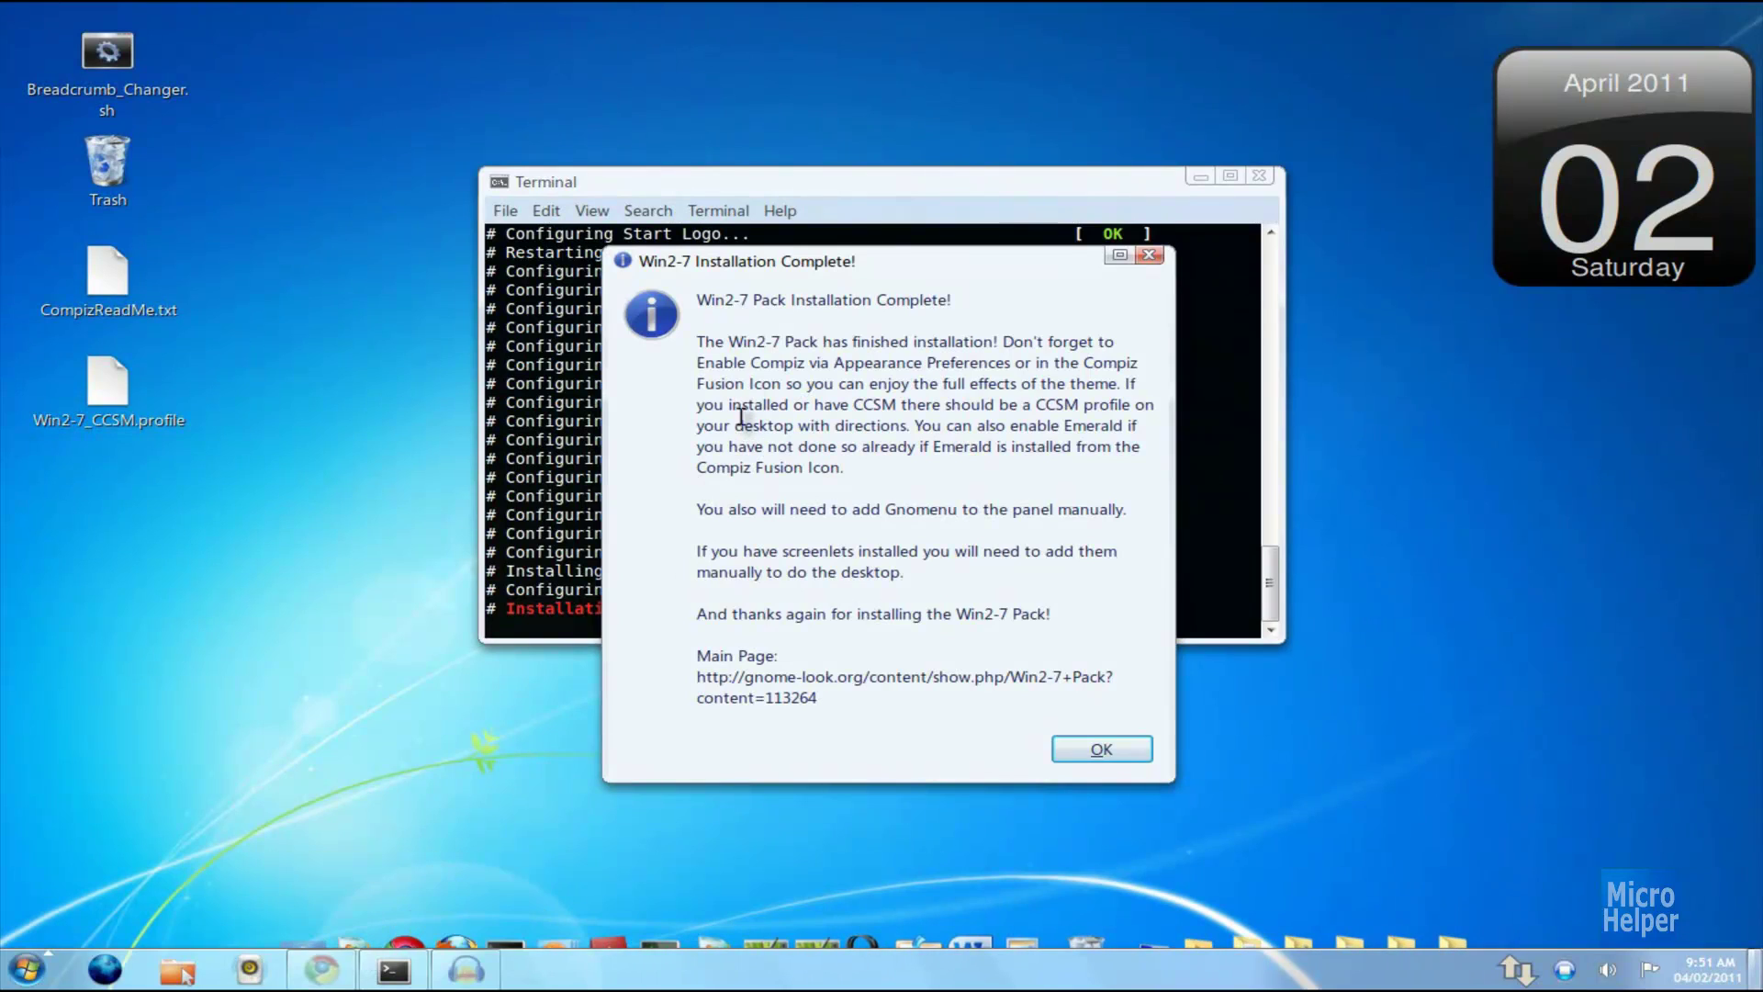
- Move the installation complete message aside and review the installation log in the Terminal
{"action": "left_click", "coordinate": [807, 384]}
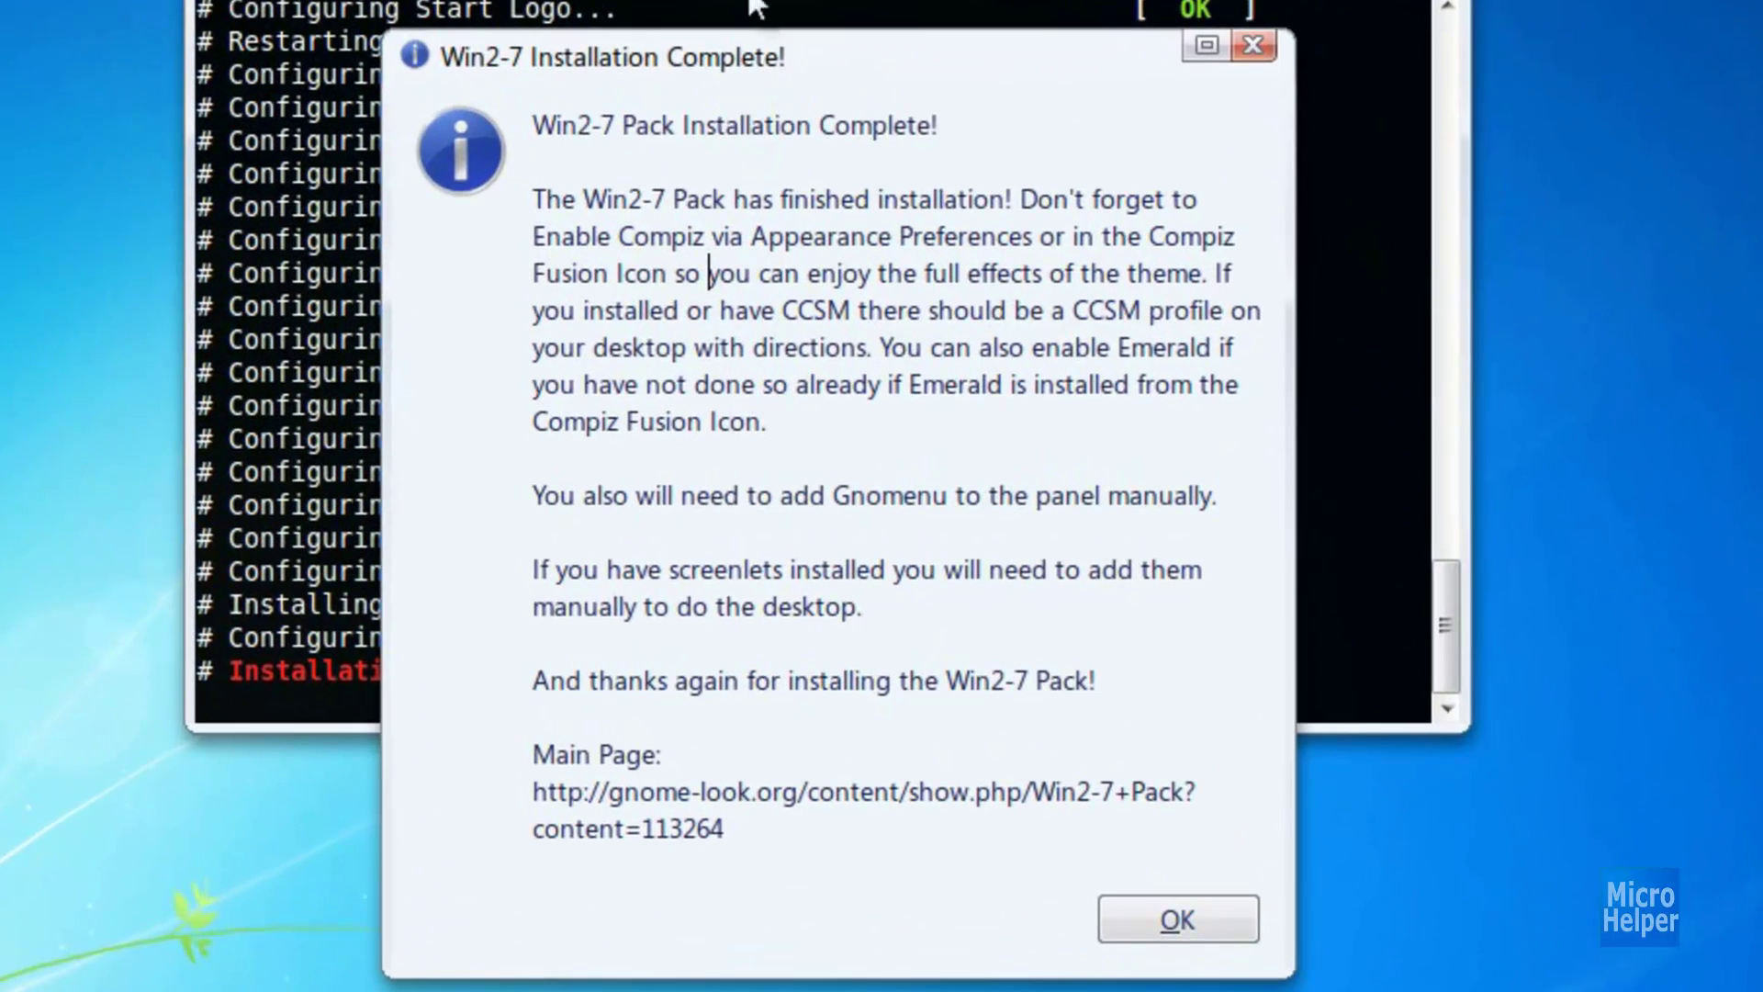
{"action": "left_click_drag", "start_coordinate": [549, 55], "coordinate": [1326, 102]}
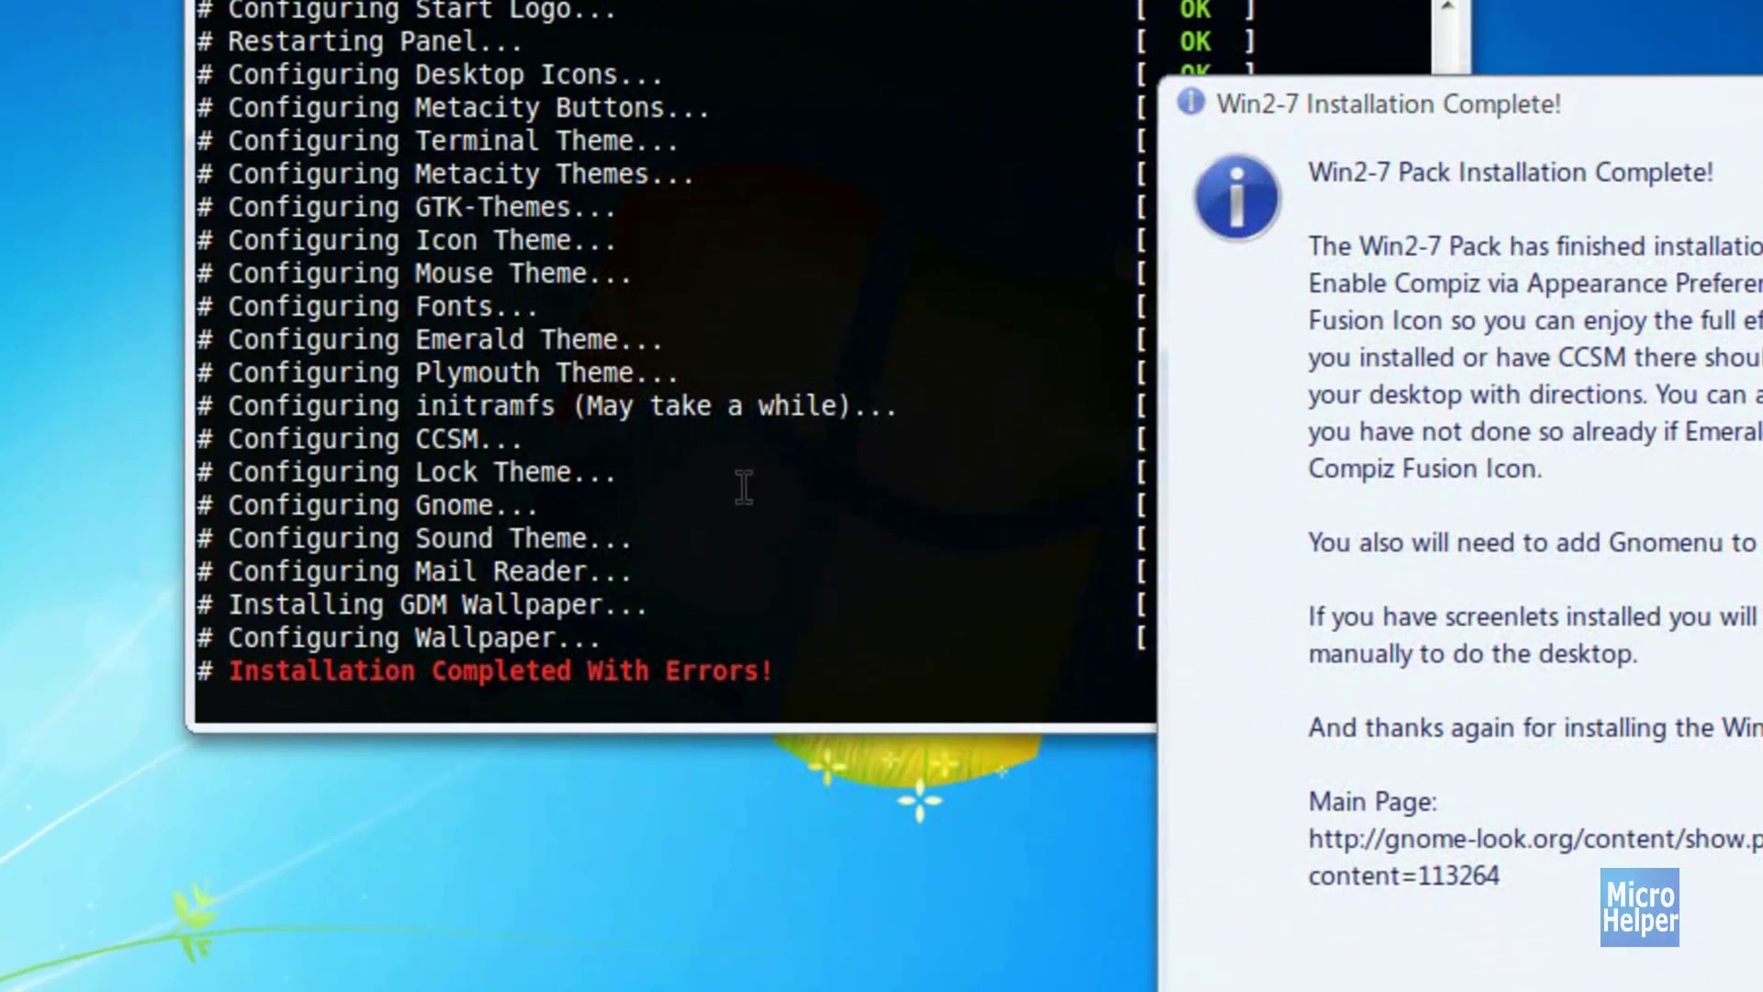
{"action": "scroll", "coordinate": [735, 442], "scroll_direction": "up", "scroll_amount": 9}
{"action": "scroll", "coordinate": [748, 500], "scroll_direction": "down", "scroll_amount": 3}
{"action": "scroll", "coordinate": [748, 501], "scroll_direction": "up", "scroll_amount": 6}
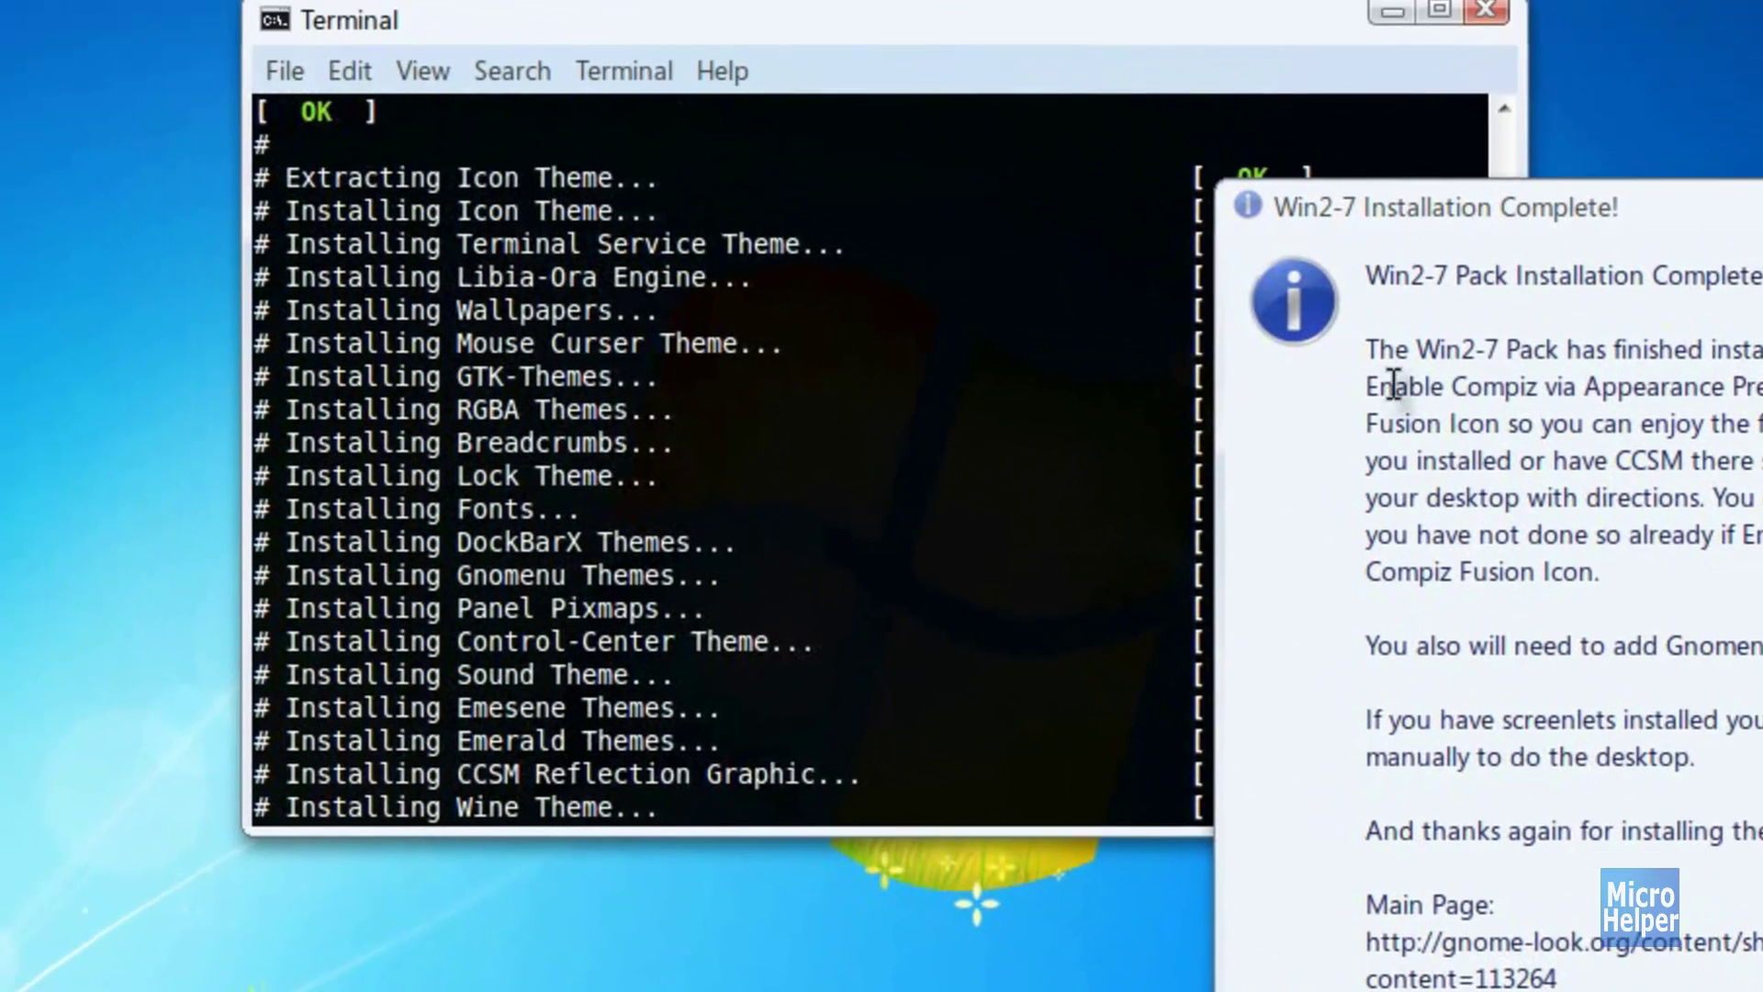
{"action": "key", "text": "Return"}
{"action": "left_click_drag", "start_coordinate": [1528, 557], "coordinate": [1415, 871]}
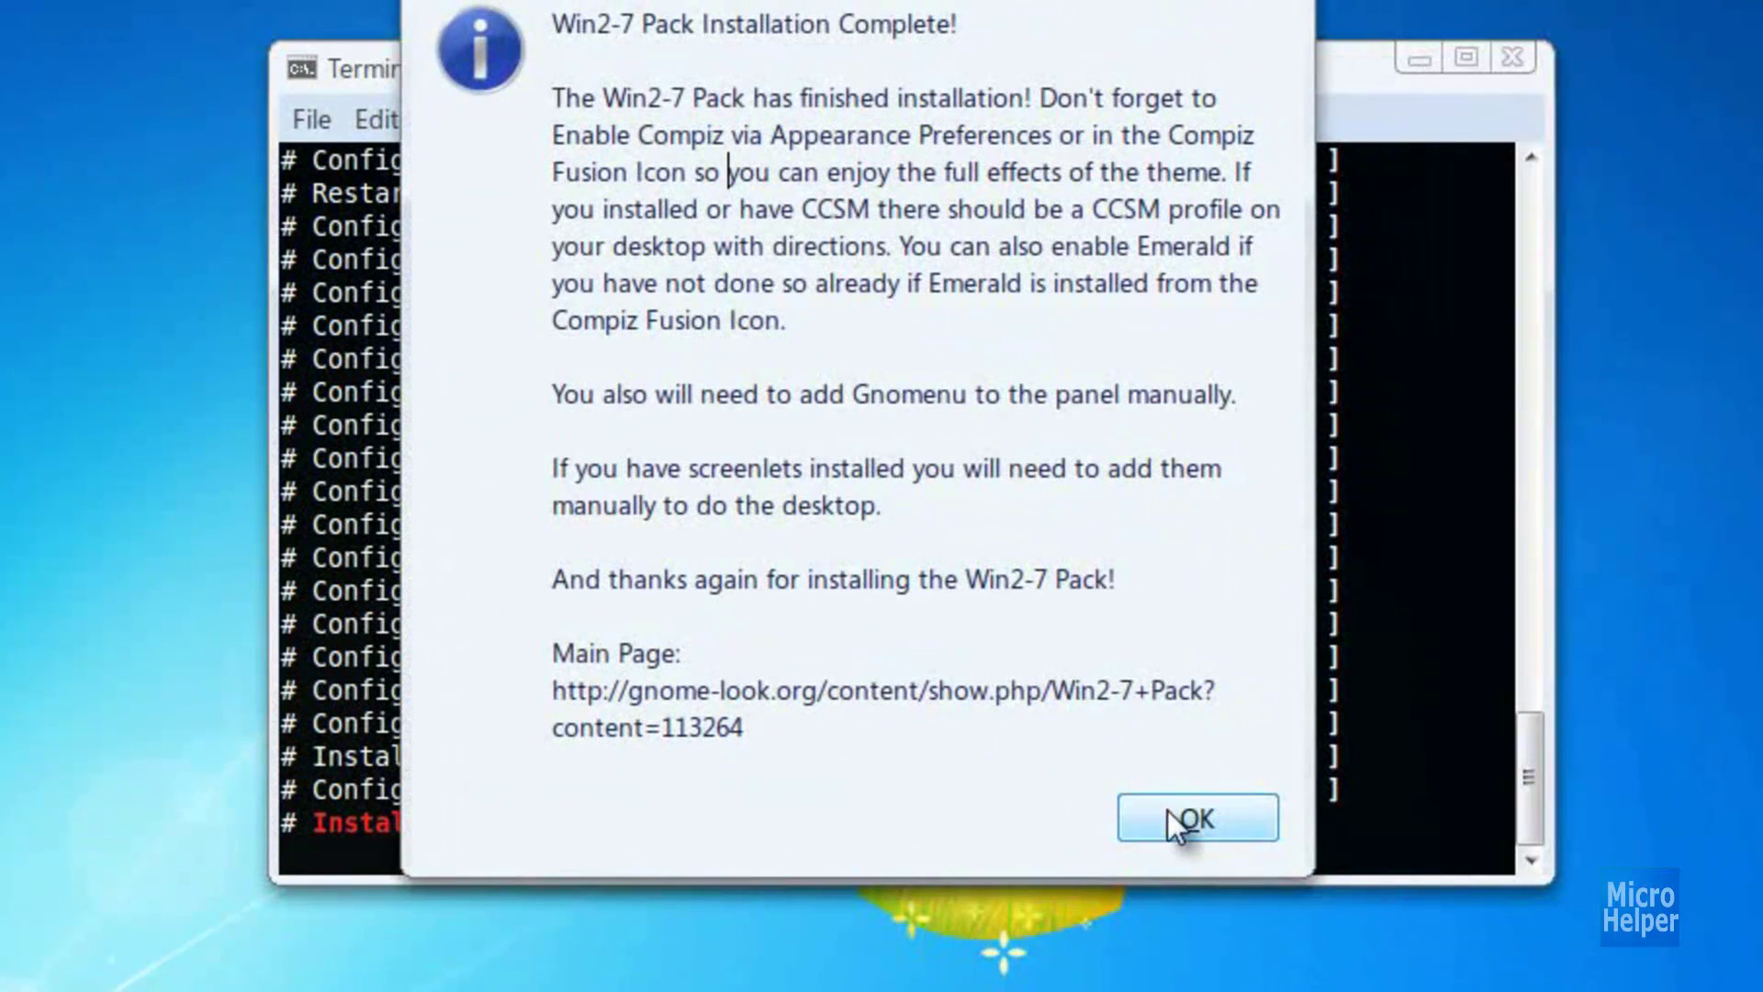
- Read the note about adding Gnomenu manually, dismiss the completion message, and end the installer with Finish instead of Logout
{"action": "left_click", "coordinate": [596, 400]}
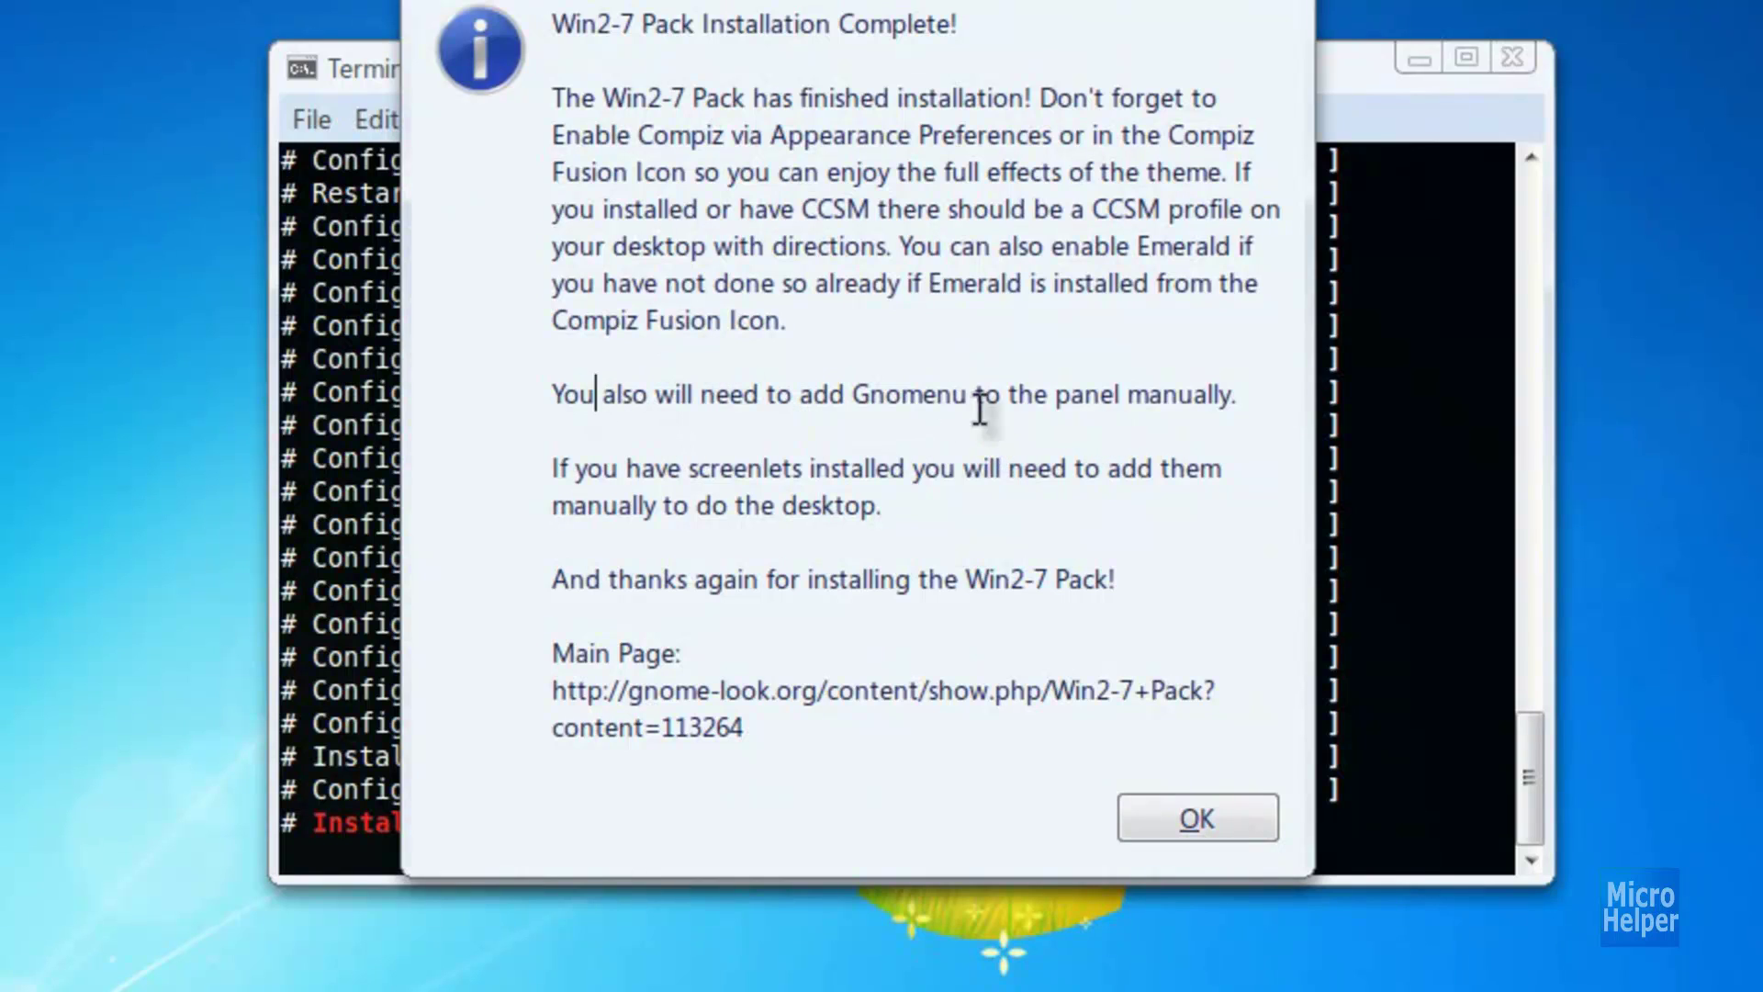
{"action": "left_click_drag", "start_coordinate": [1107, 425], "coordinate": [917, 393]}
{"action": "left_click", "coordinate": [922, 393]}
{"action": "left_click", "coordinate": [1161, 816]}
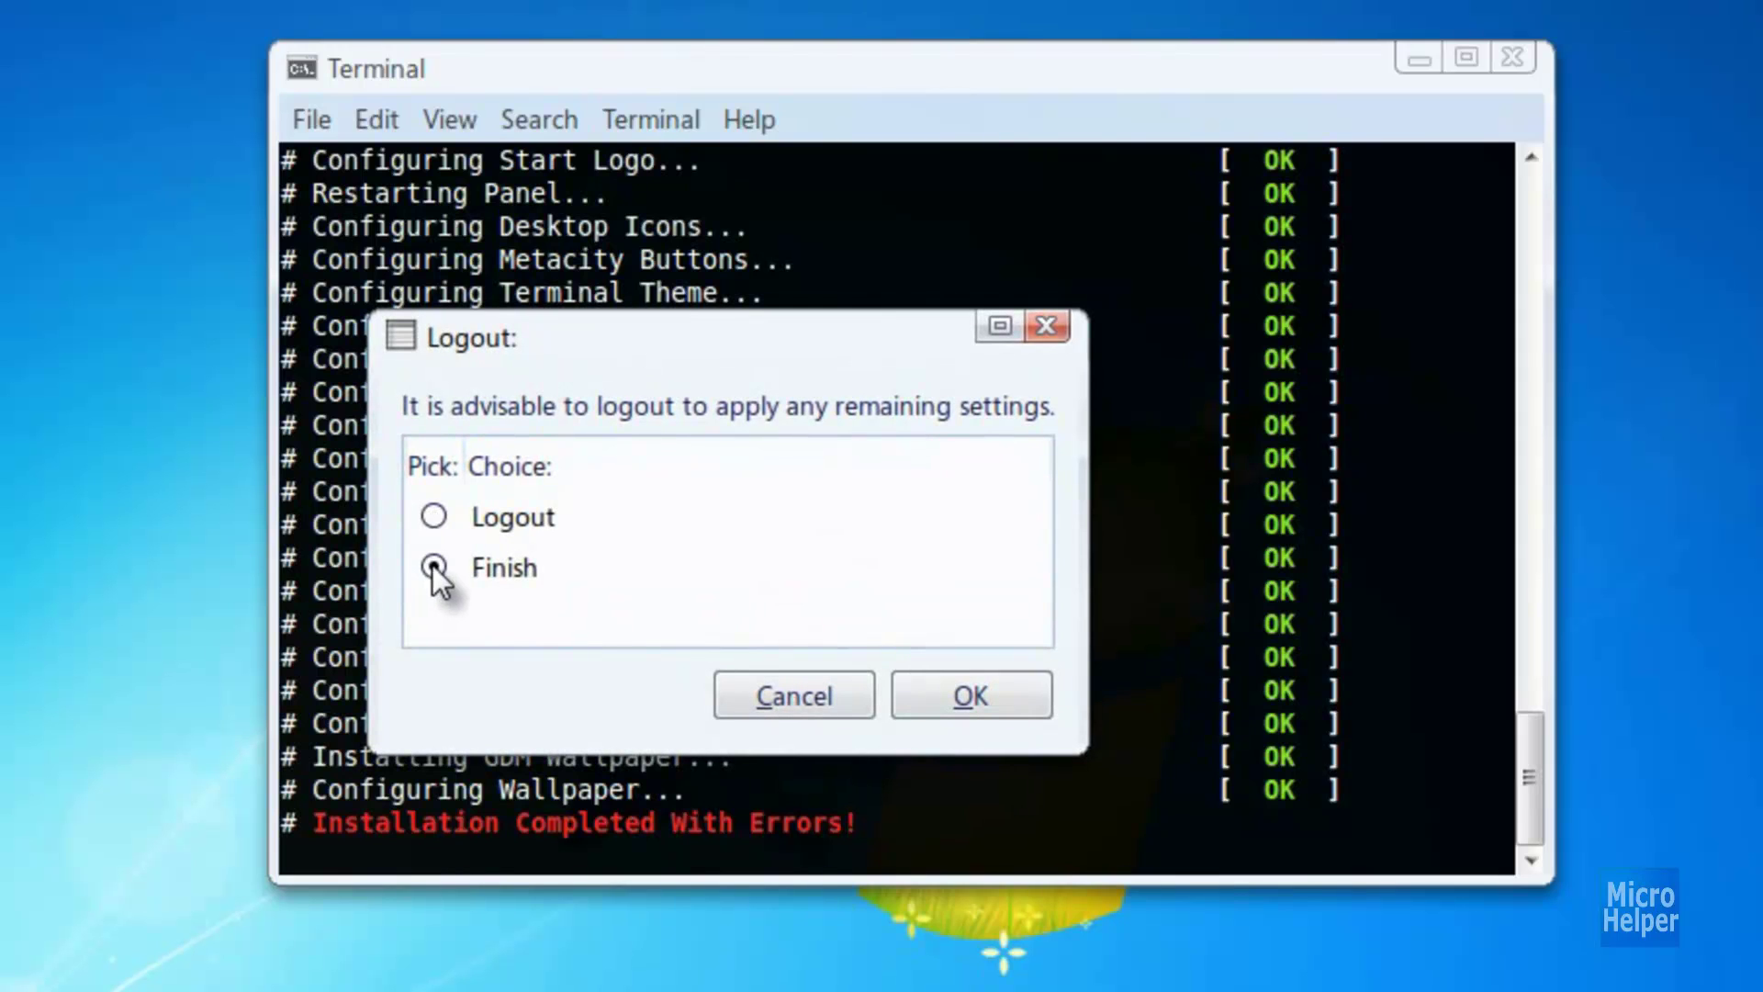
{"action": "left_click", "coordinate": [955, 696]}
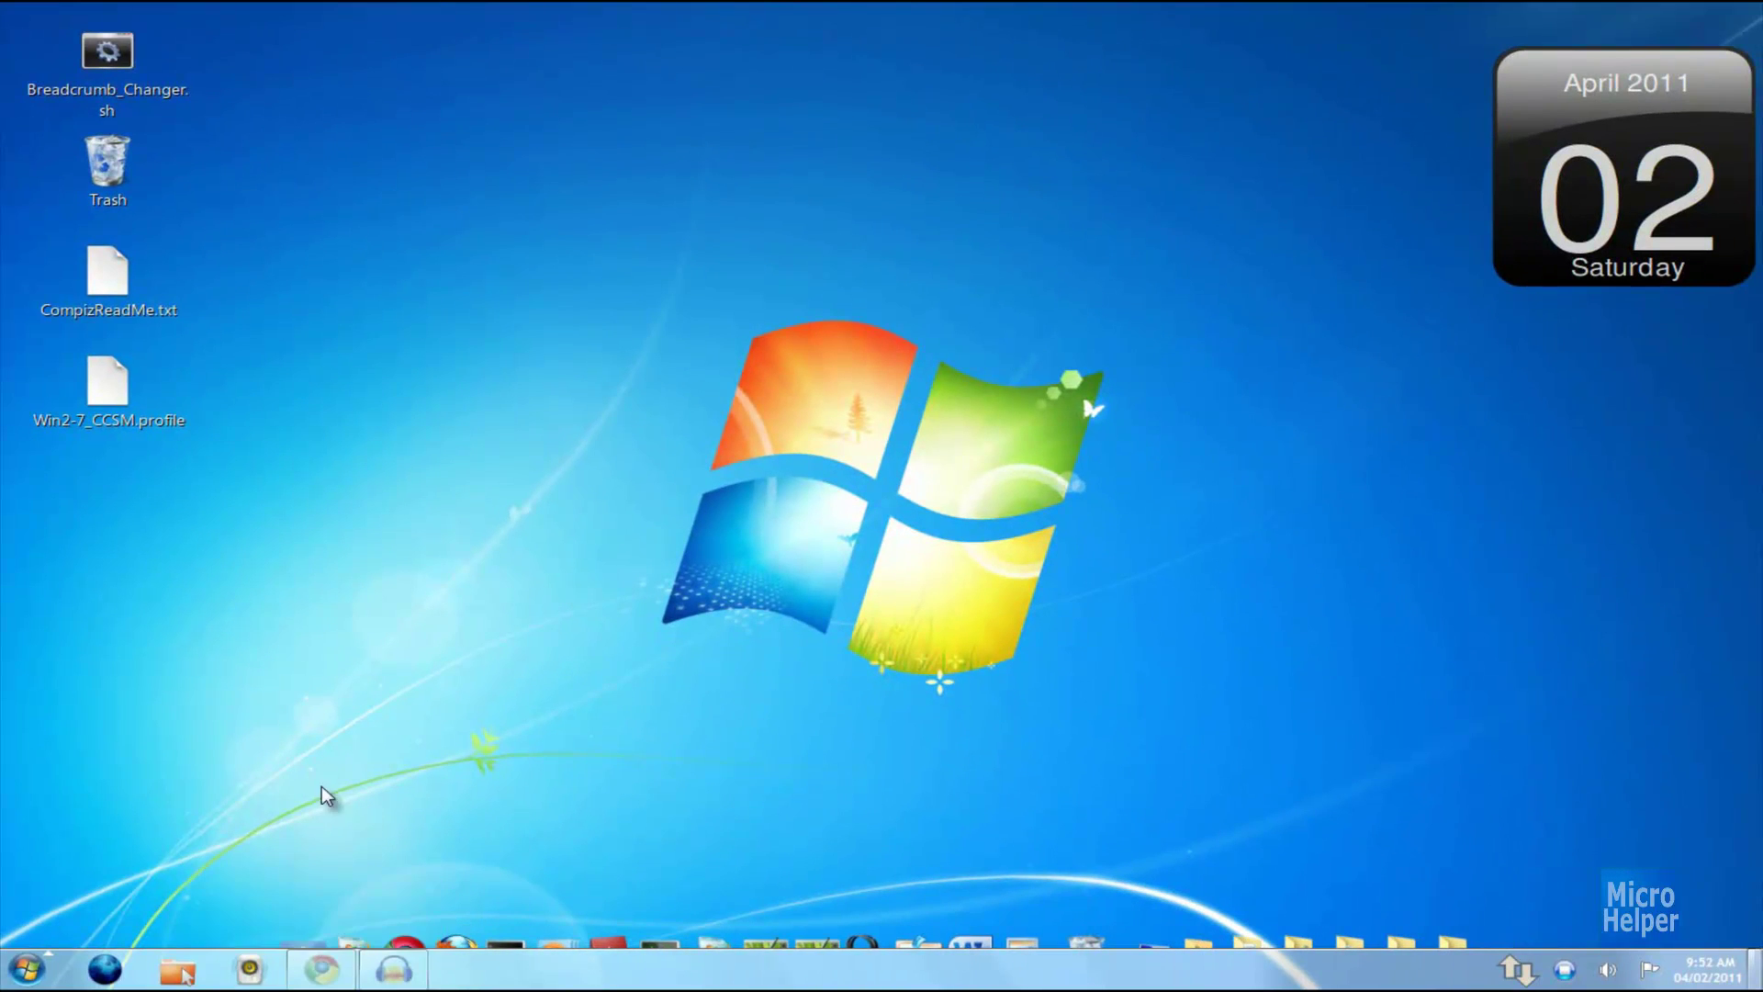
- Close the Docky Configuration window and quit the Docky dock
{"action": "right_click", "coordinate": [303, 932]}
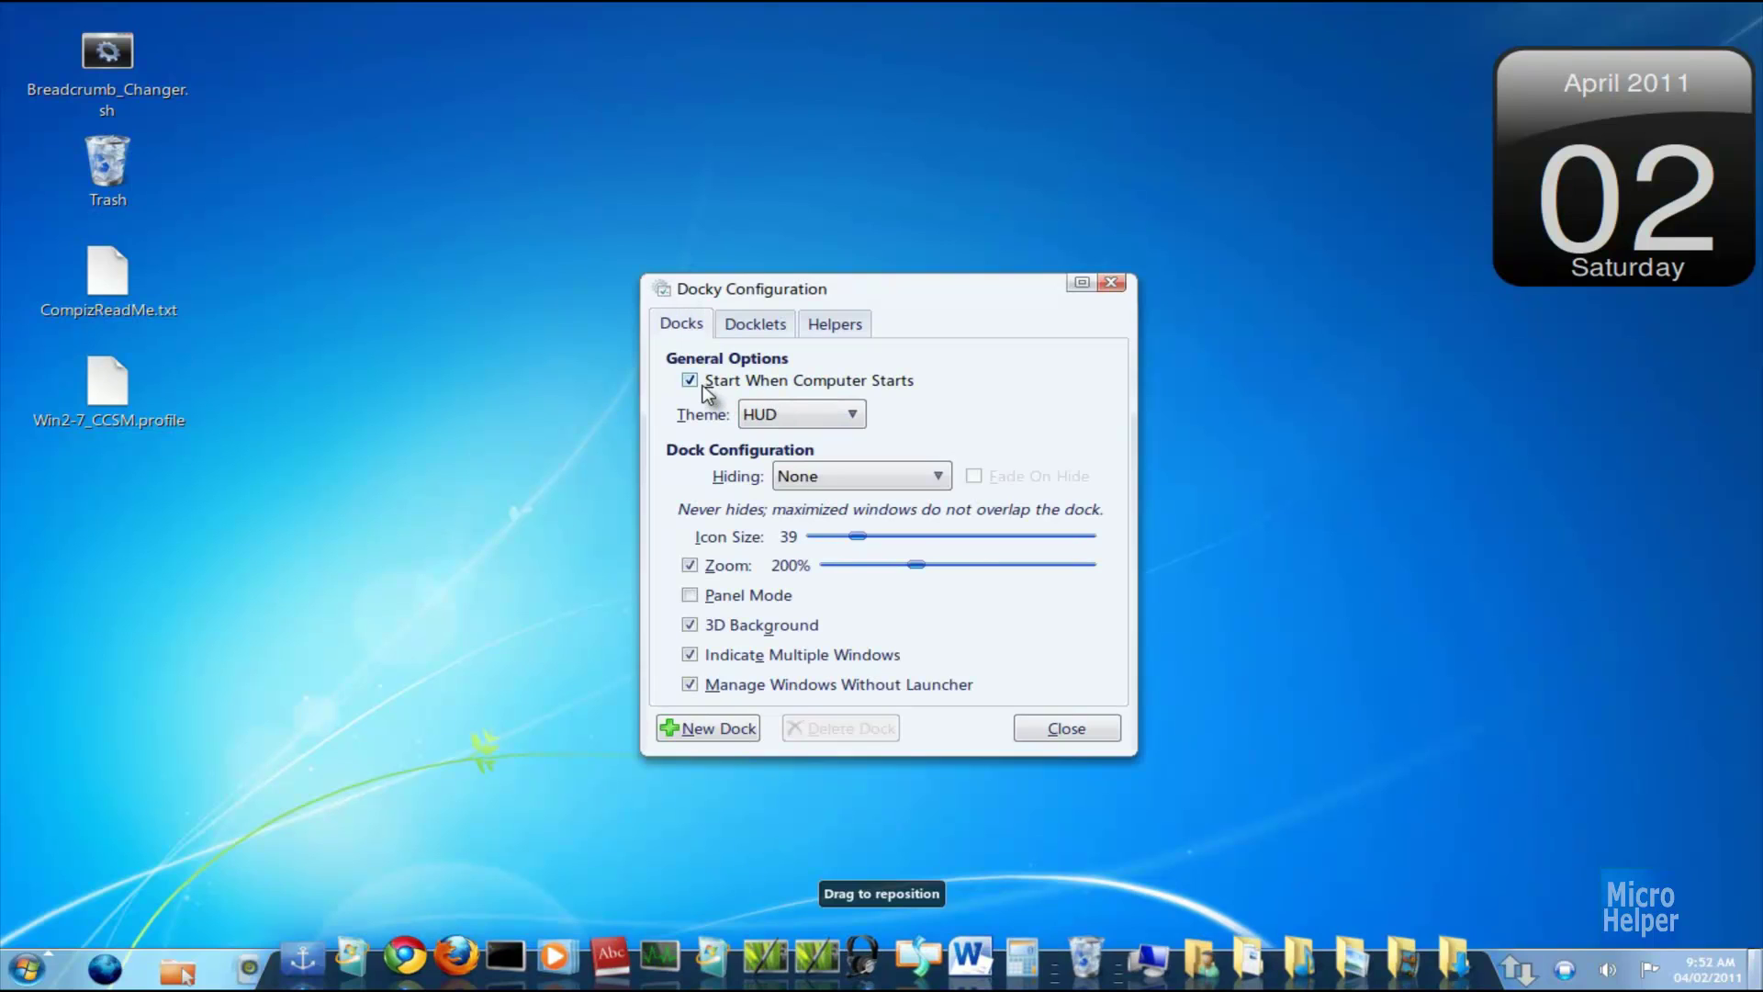
{"action": "left_click", "coordinate": [1020, 735]}
{"action": "right_click", "coordinate": [303, 953]}
{"action": "left_click", "coordinate": [329, 845]}
- Examine the installed backgrounds, visual effects and themes in Appearance Preferences, and close it
{"action": "right_click", "coordinate": [416, 819]}
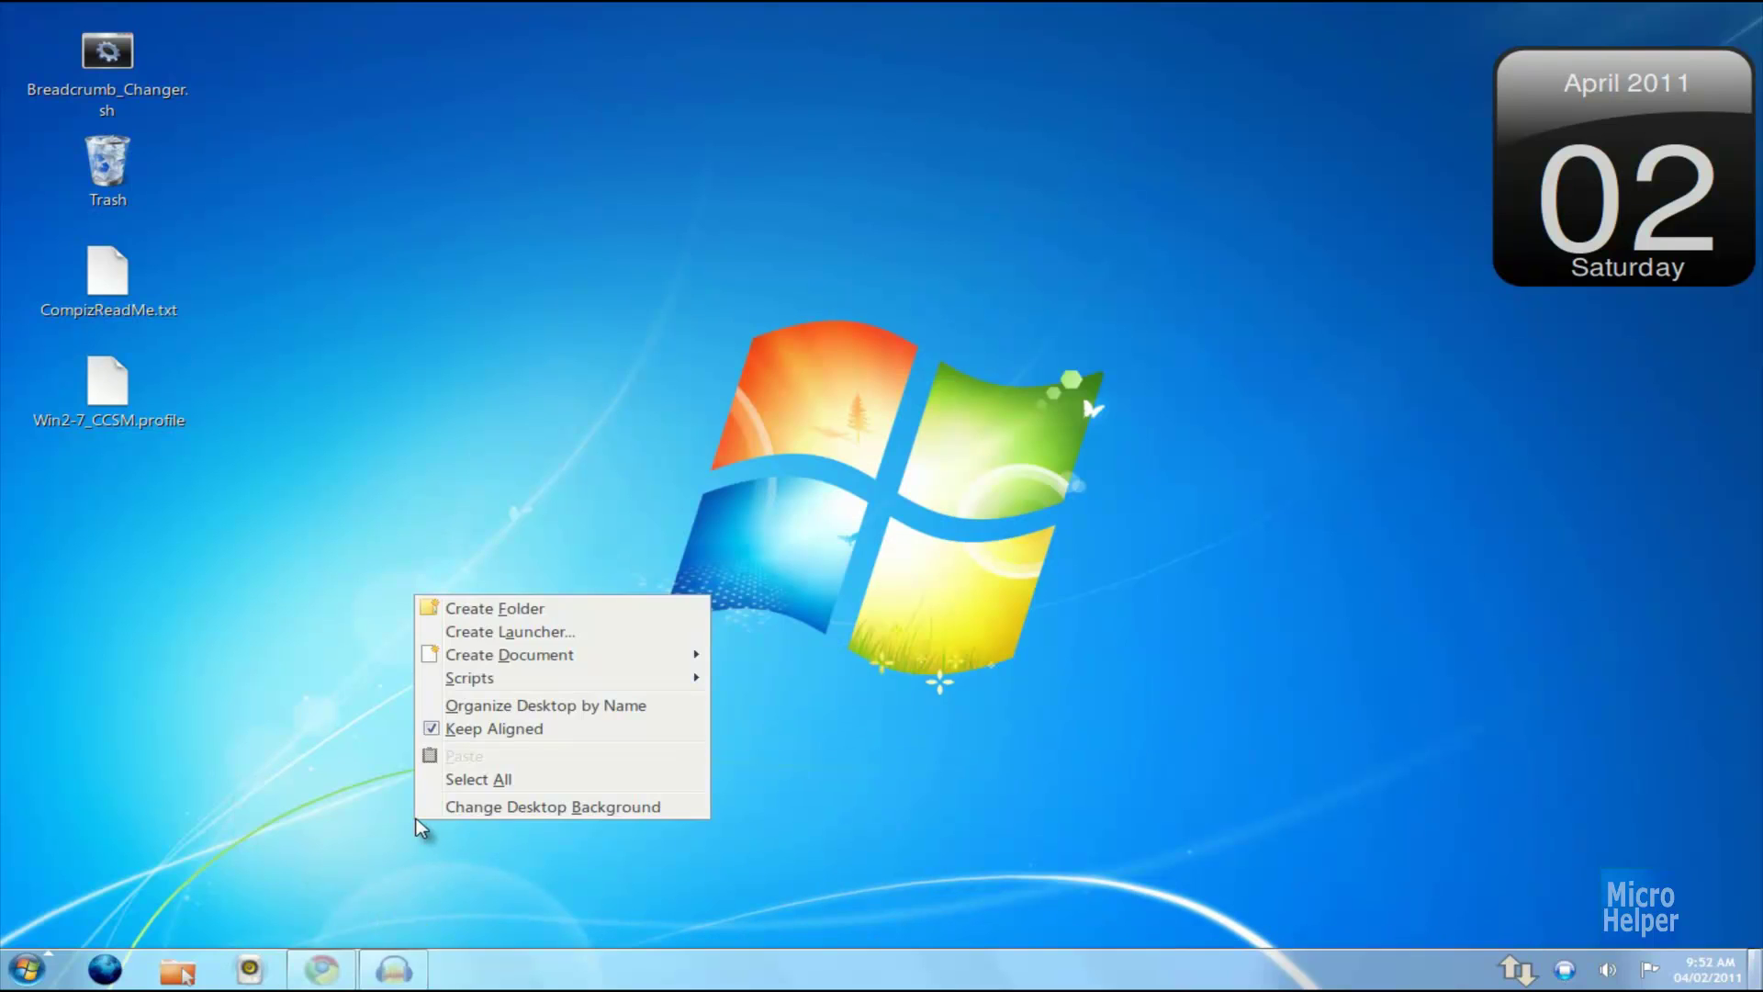
{"action": "left_click", "coordinate": [485, 807]}
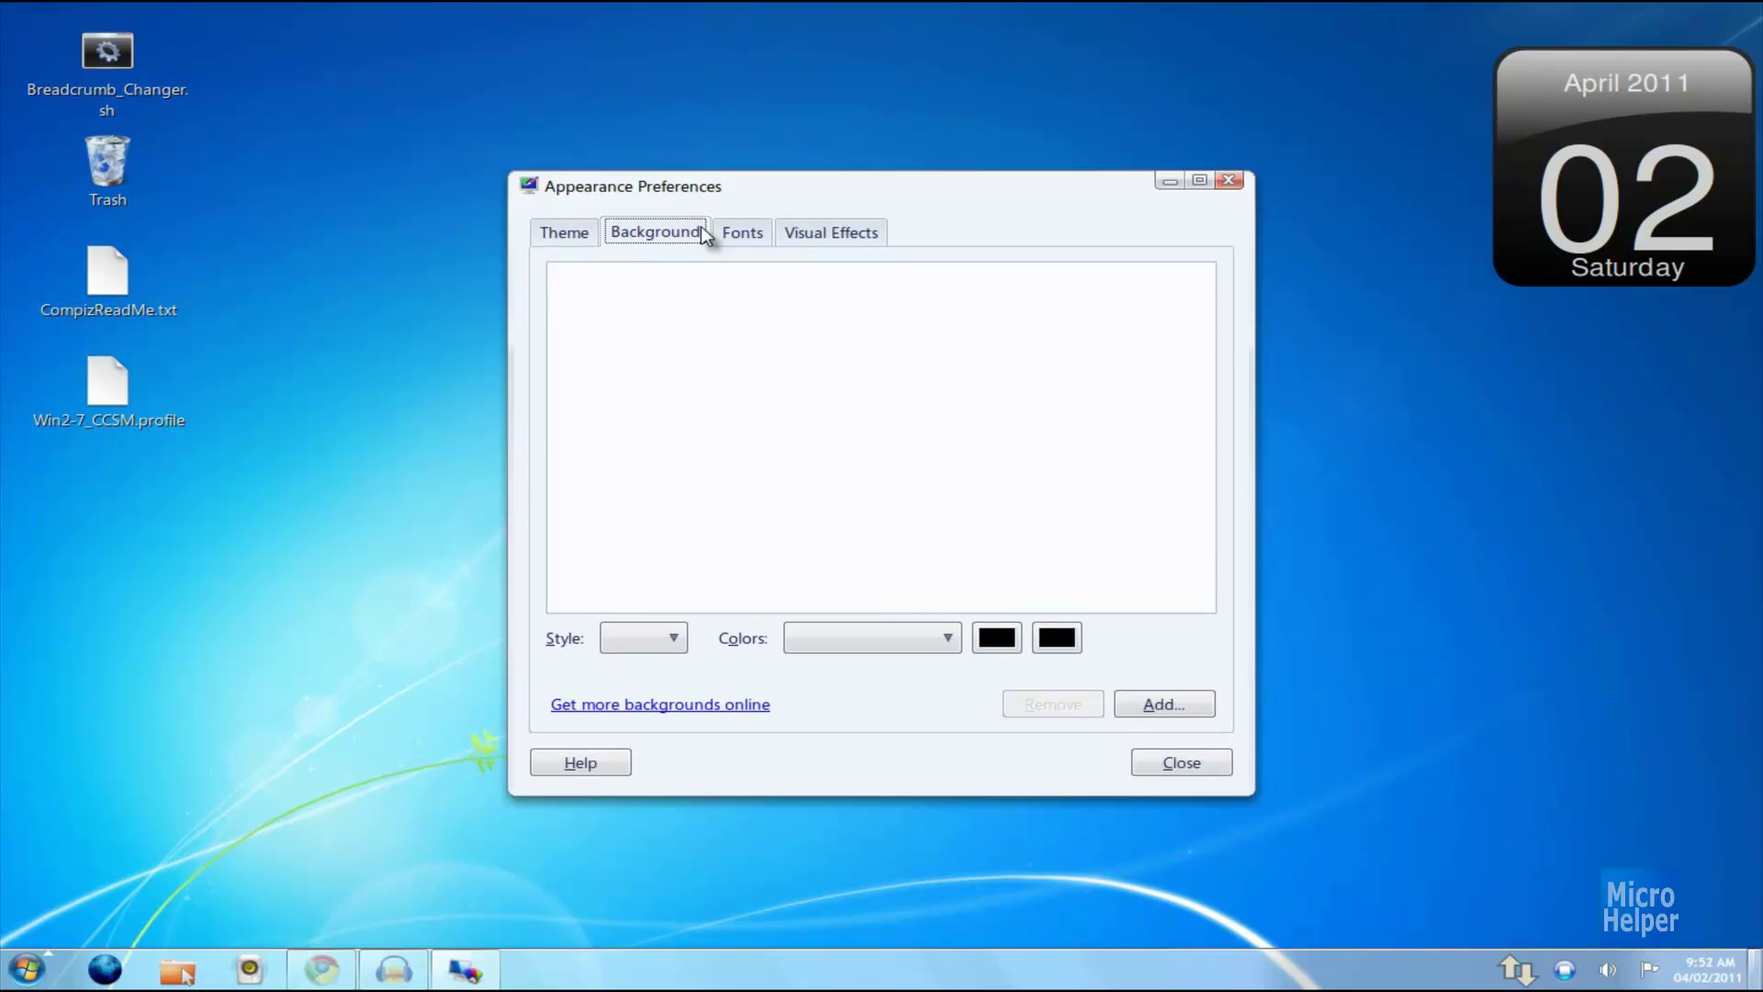
{"action": "left_click_drag", "start_coordinate": [1200, 318], "coordinate": [1185, 597]}
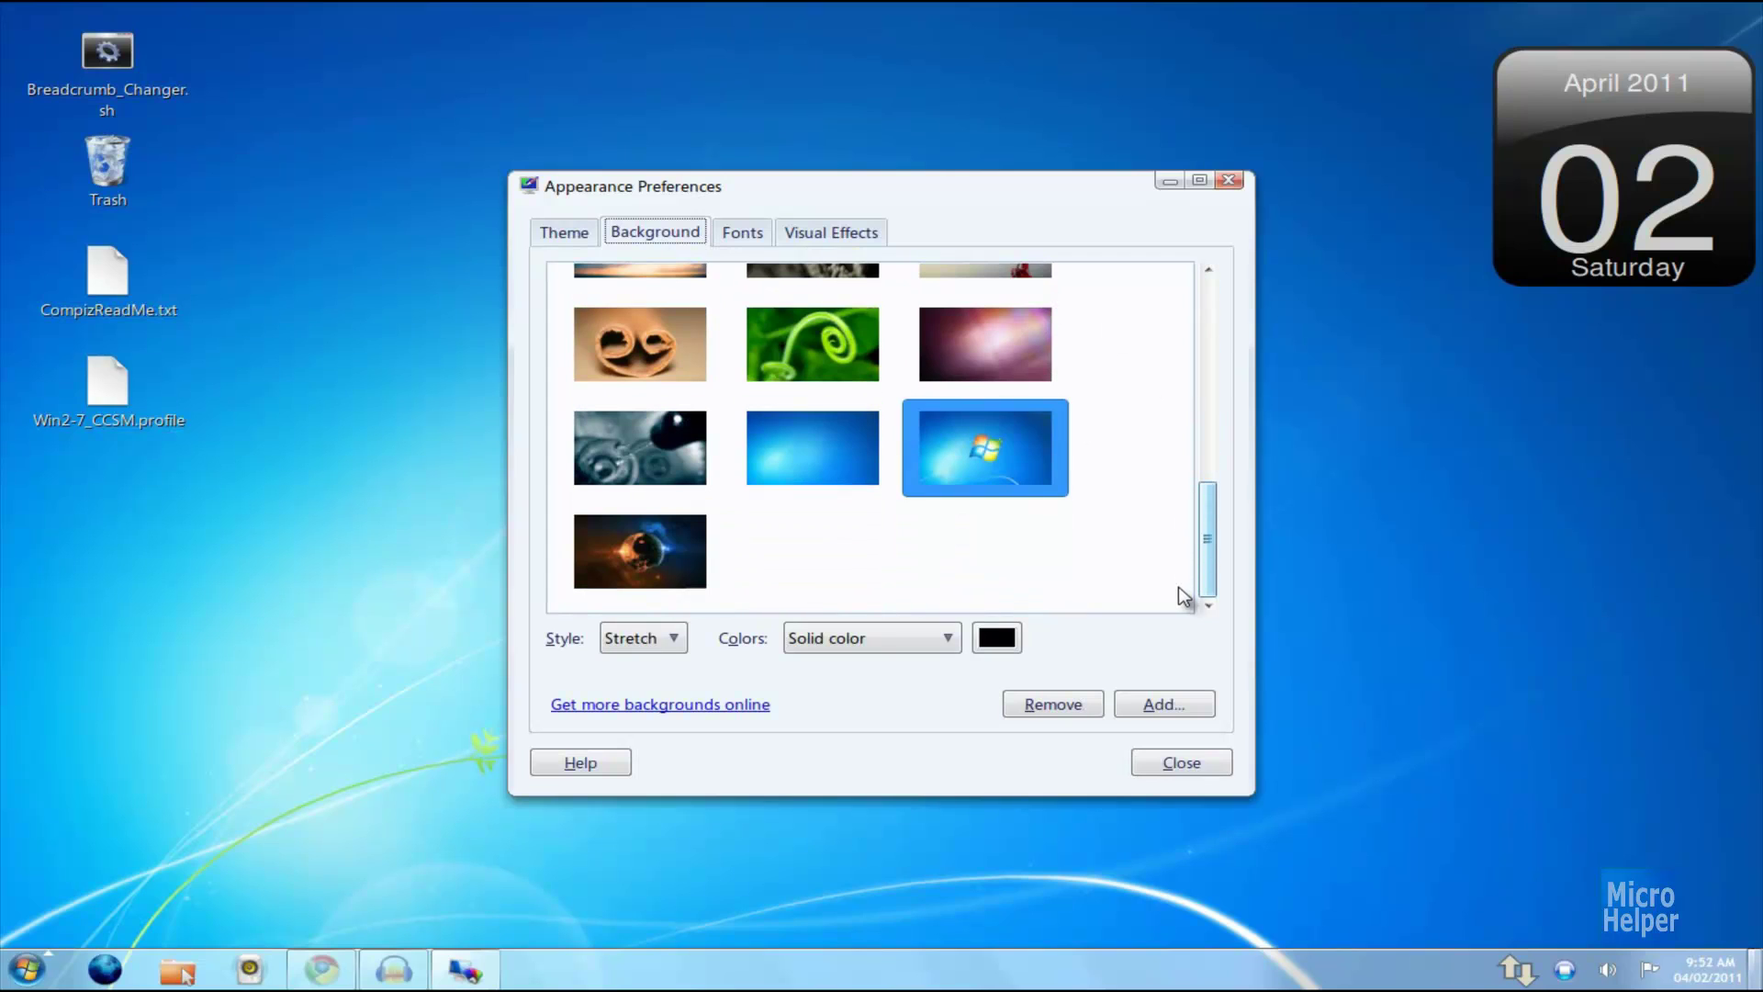
{"action": "left_click", "coordinate": [832, 232]}
{"action": "left_click", "coordinate": [564, 232]}
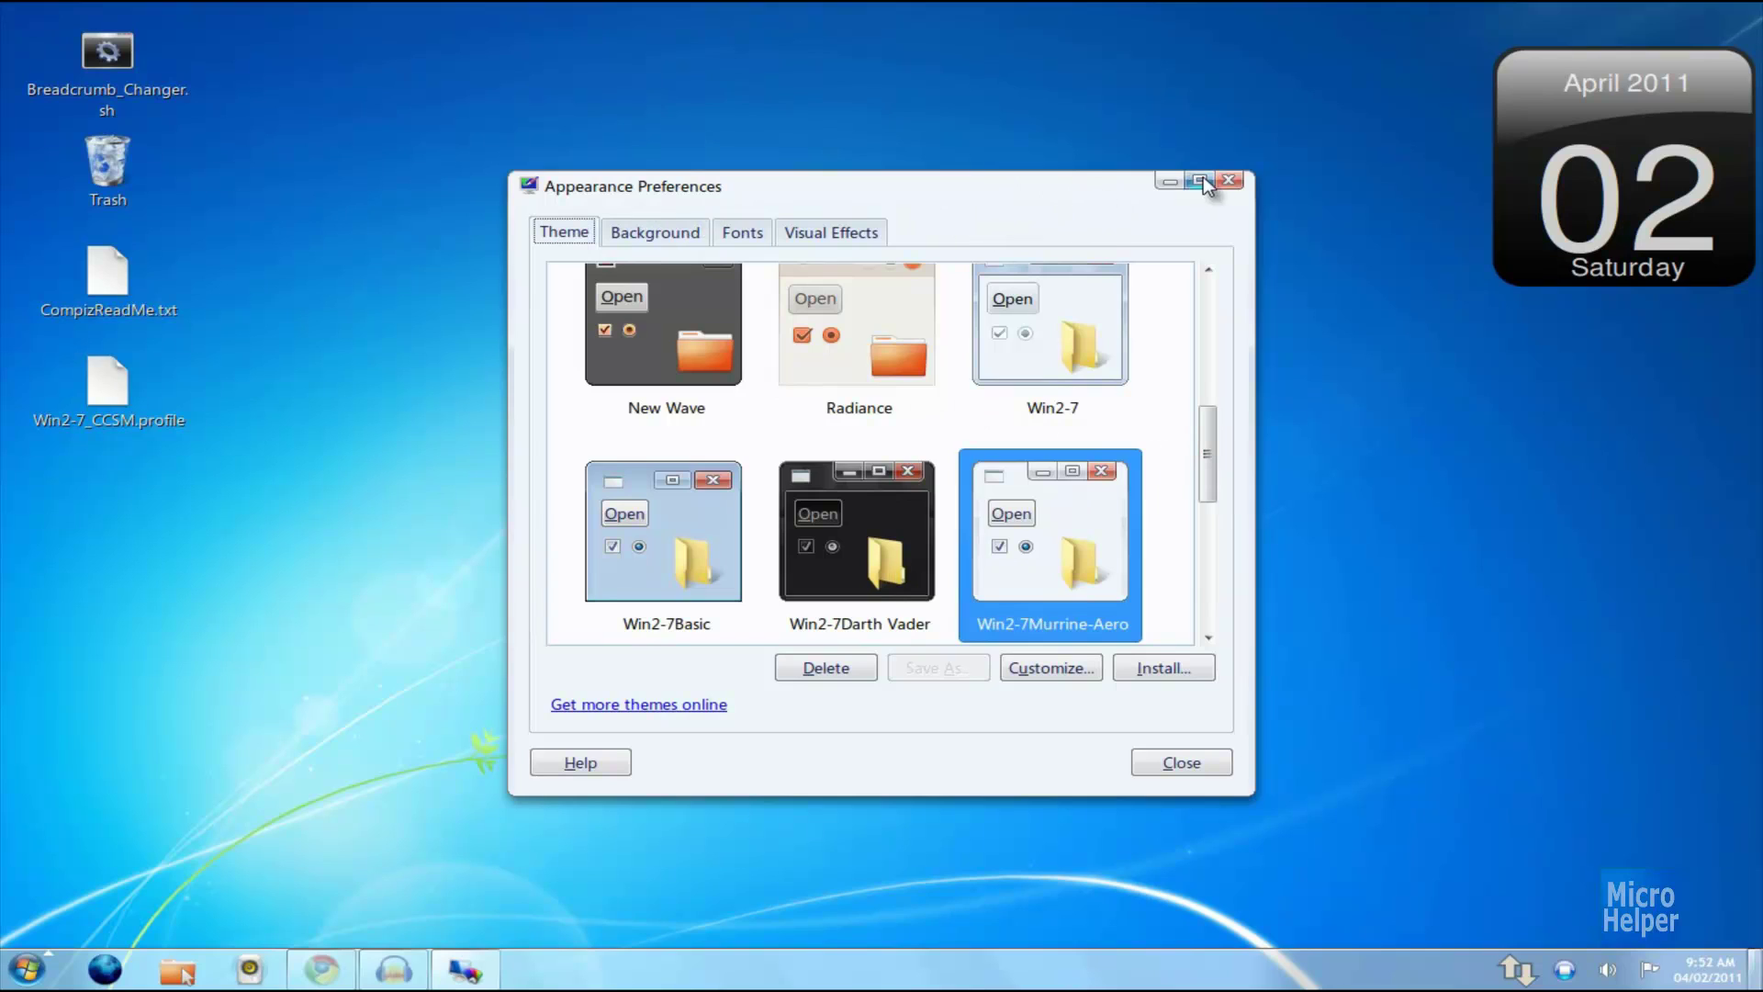
{"action": "left_click", "coordinate": [1229, 180]}
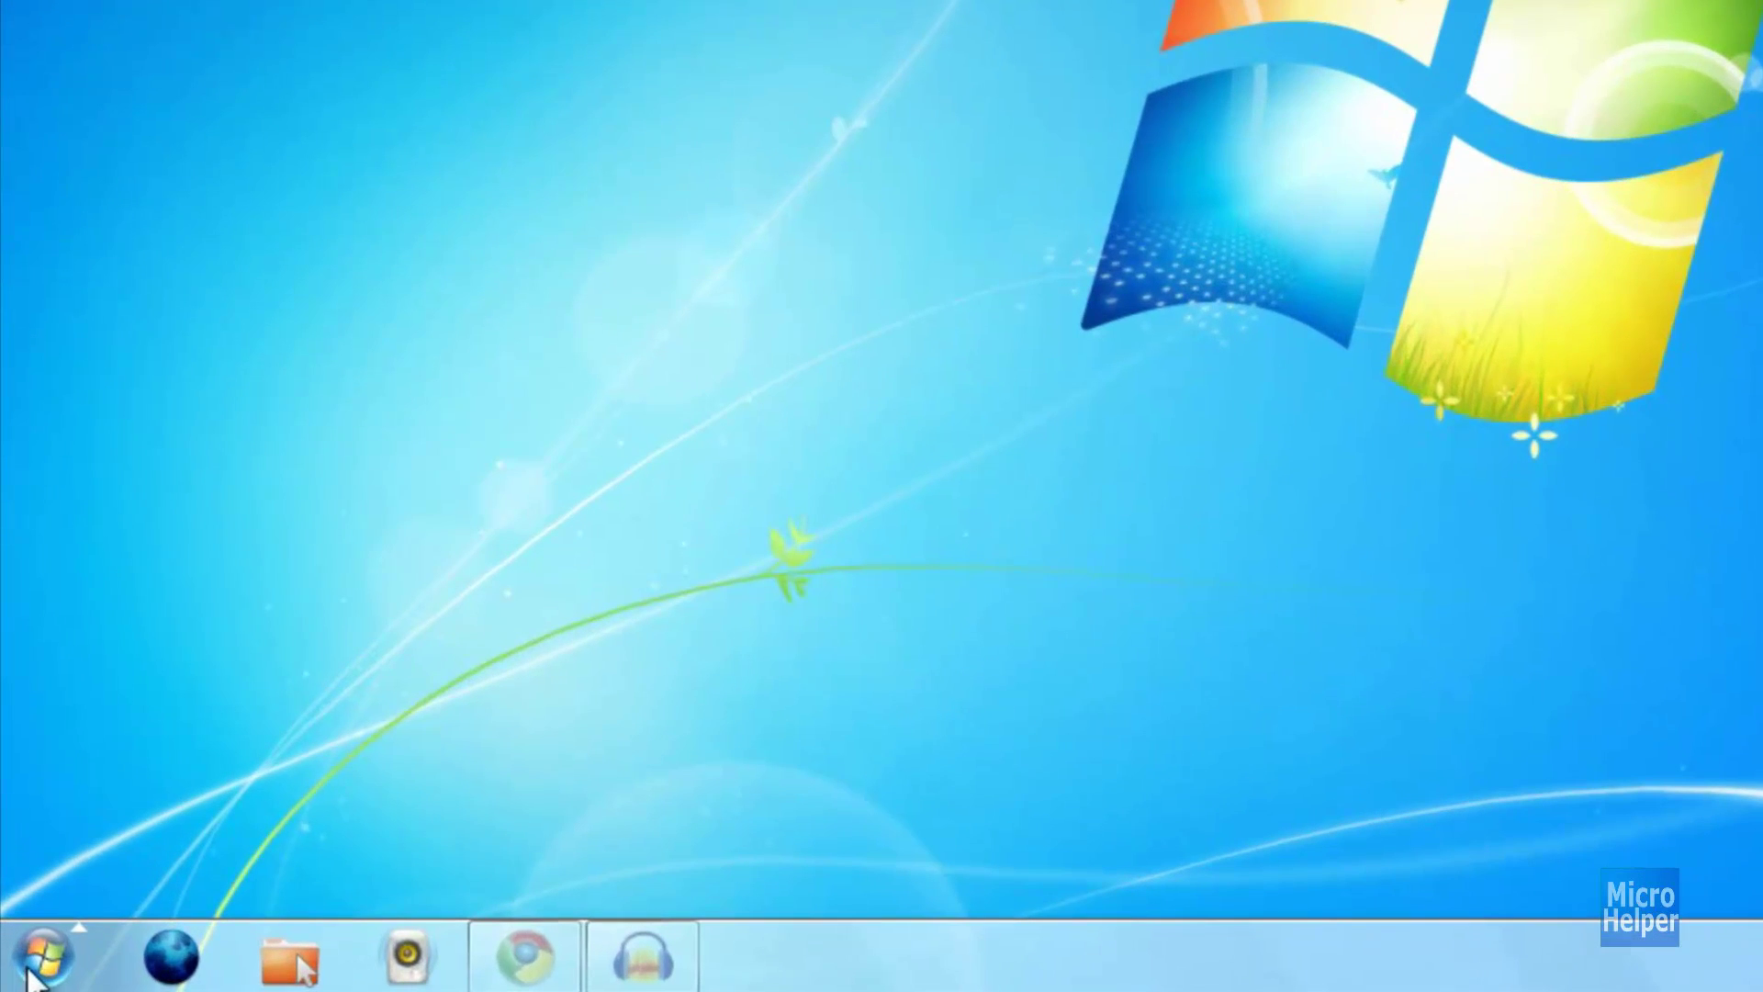
- Remove the existing main menu from the panel and open the settings of the GnoMenu button
{"action": "right_click", "coordinate": [27, 983]}
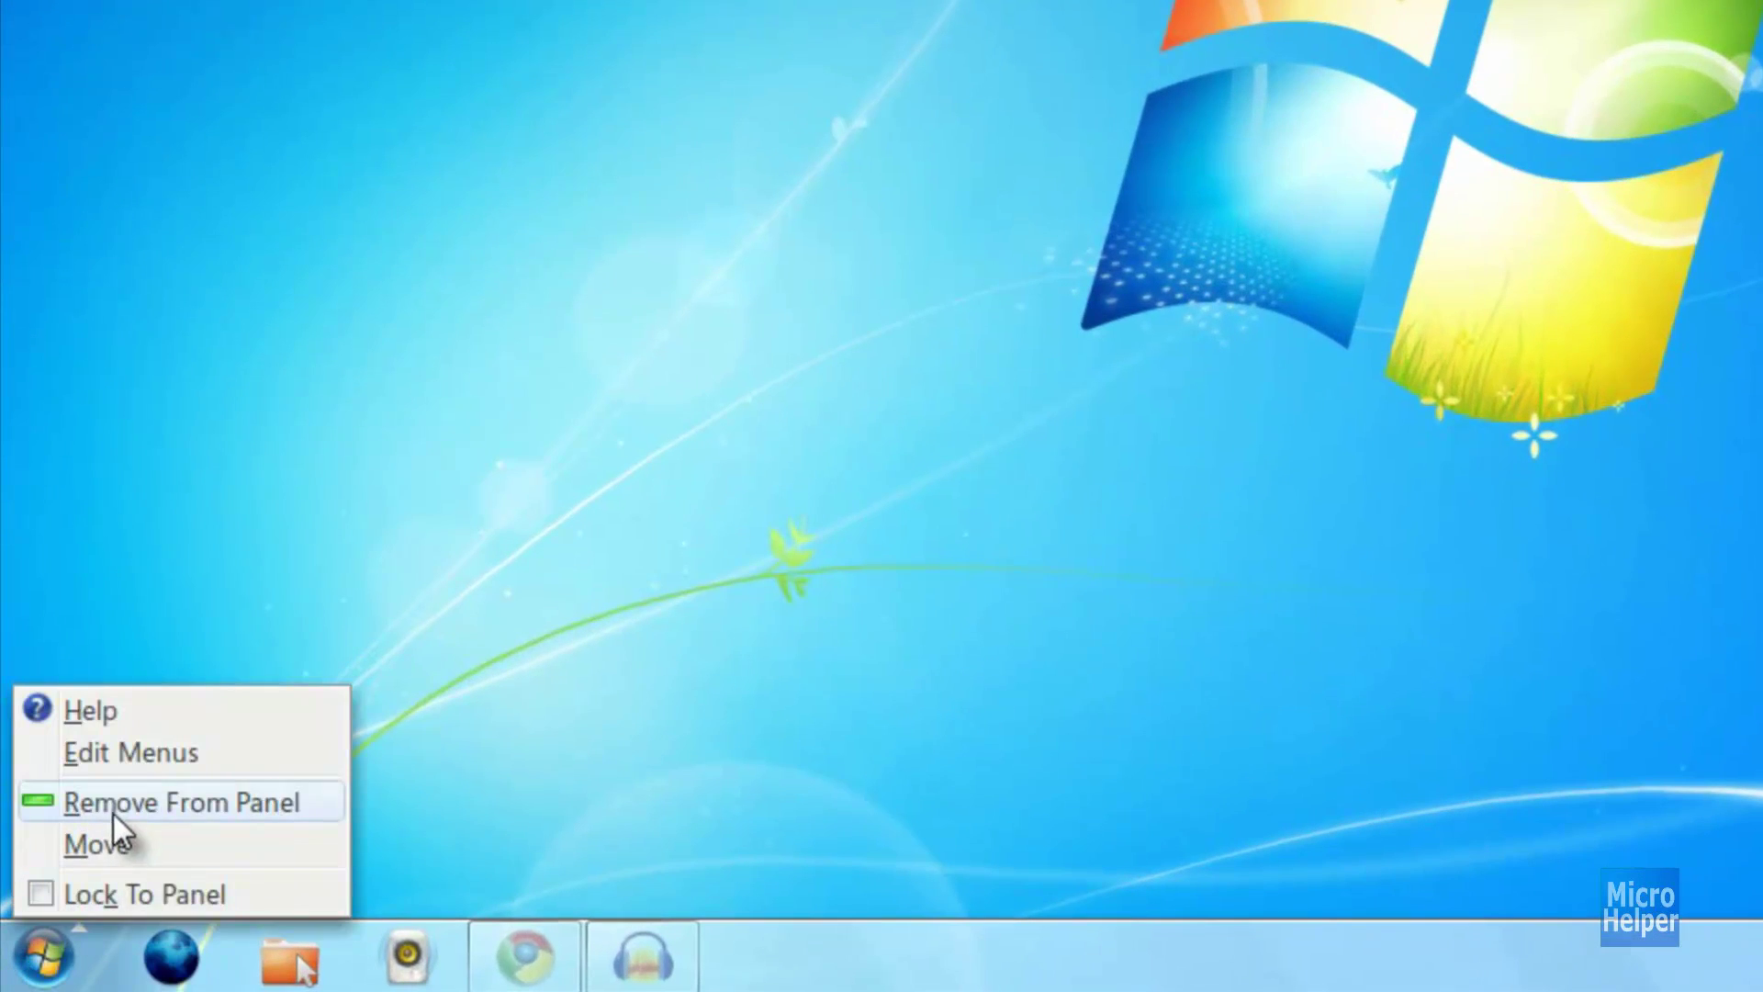
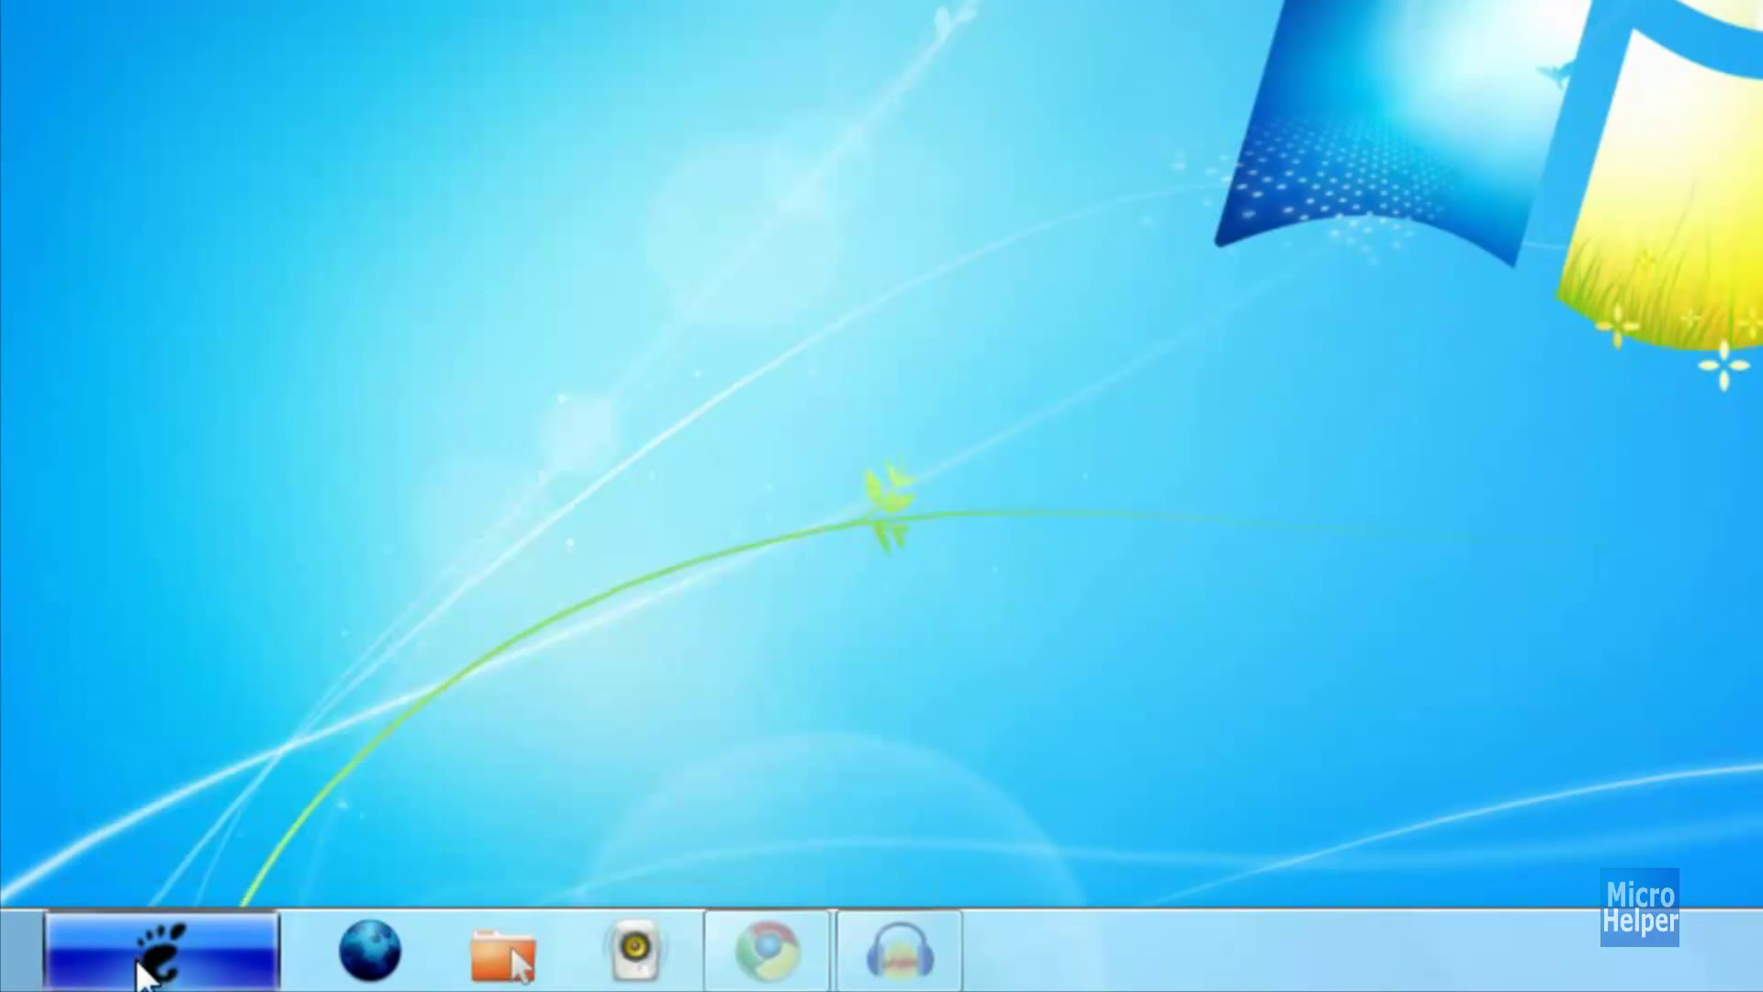
{"action": "left_click", "coordinate": [202, 623]}
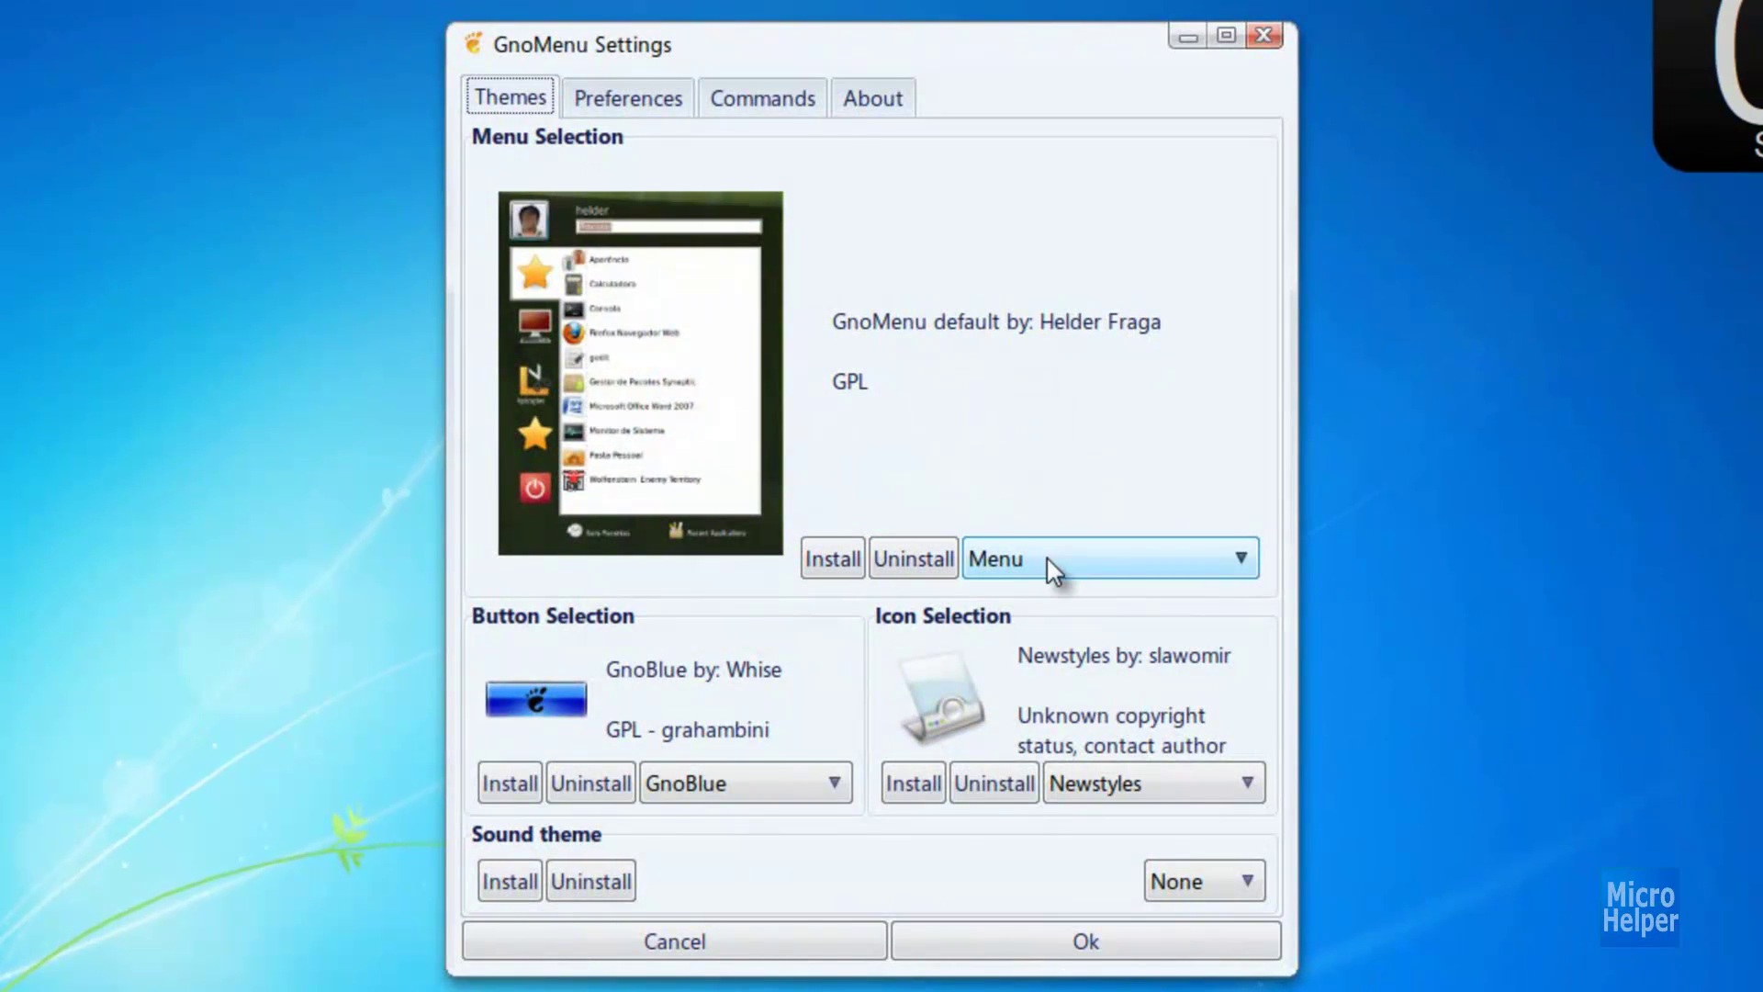
- Try the Win2-7Basic and Win2-7Turquoise menu themes in GnoMenu
{"action": "left_click", "coordinate": [1055, 562]}
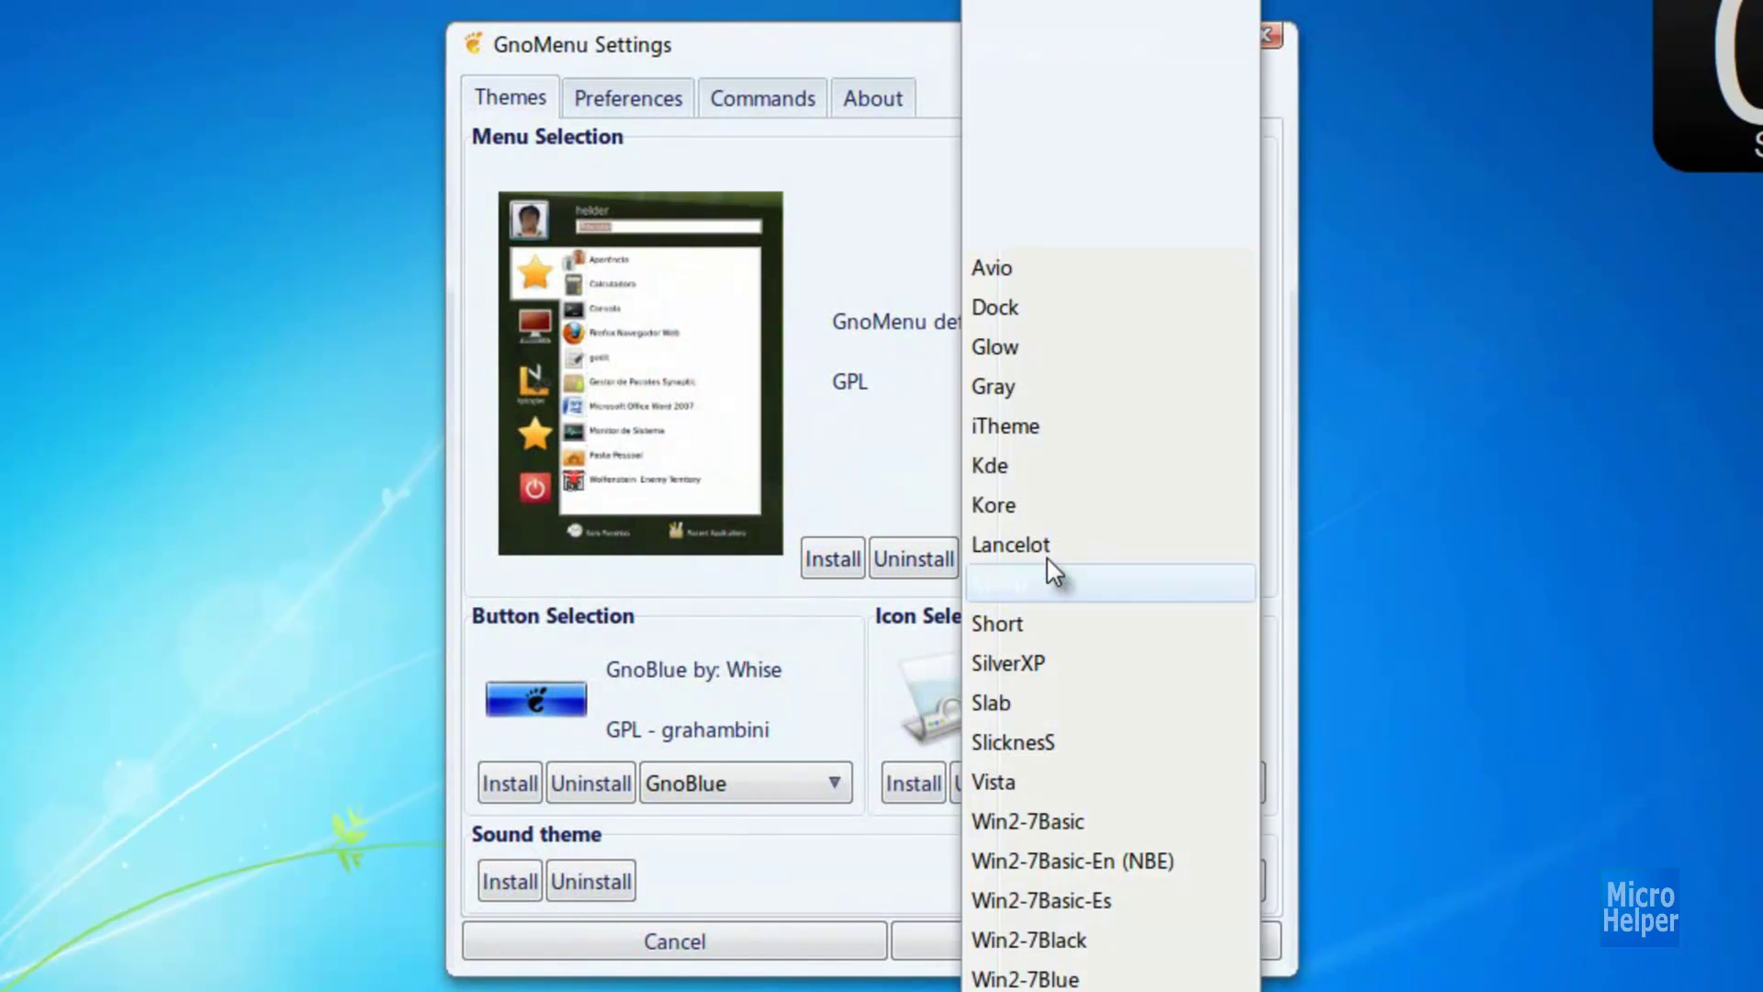
{"action": "scroll", "coordinate": [1079, 459], "scroll_direction": "down", "scroll_amount": 5}
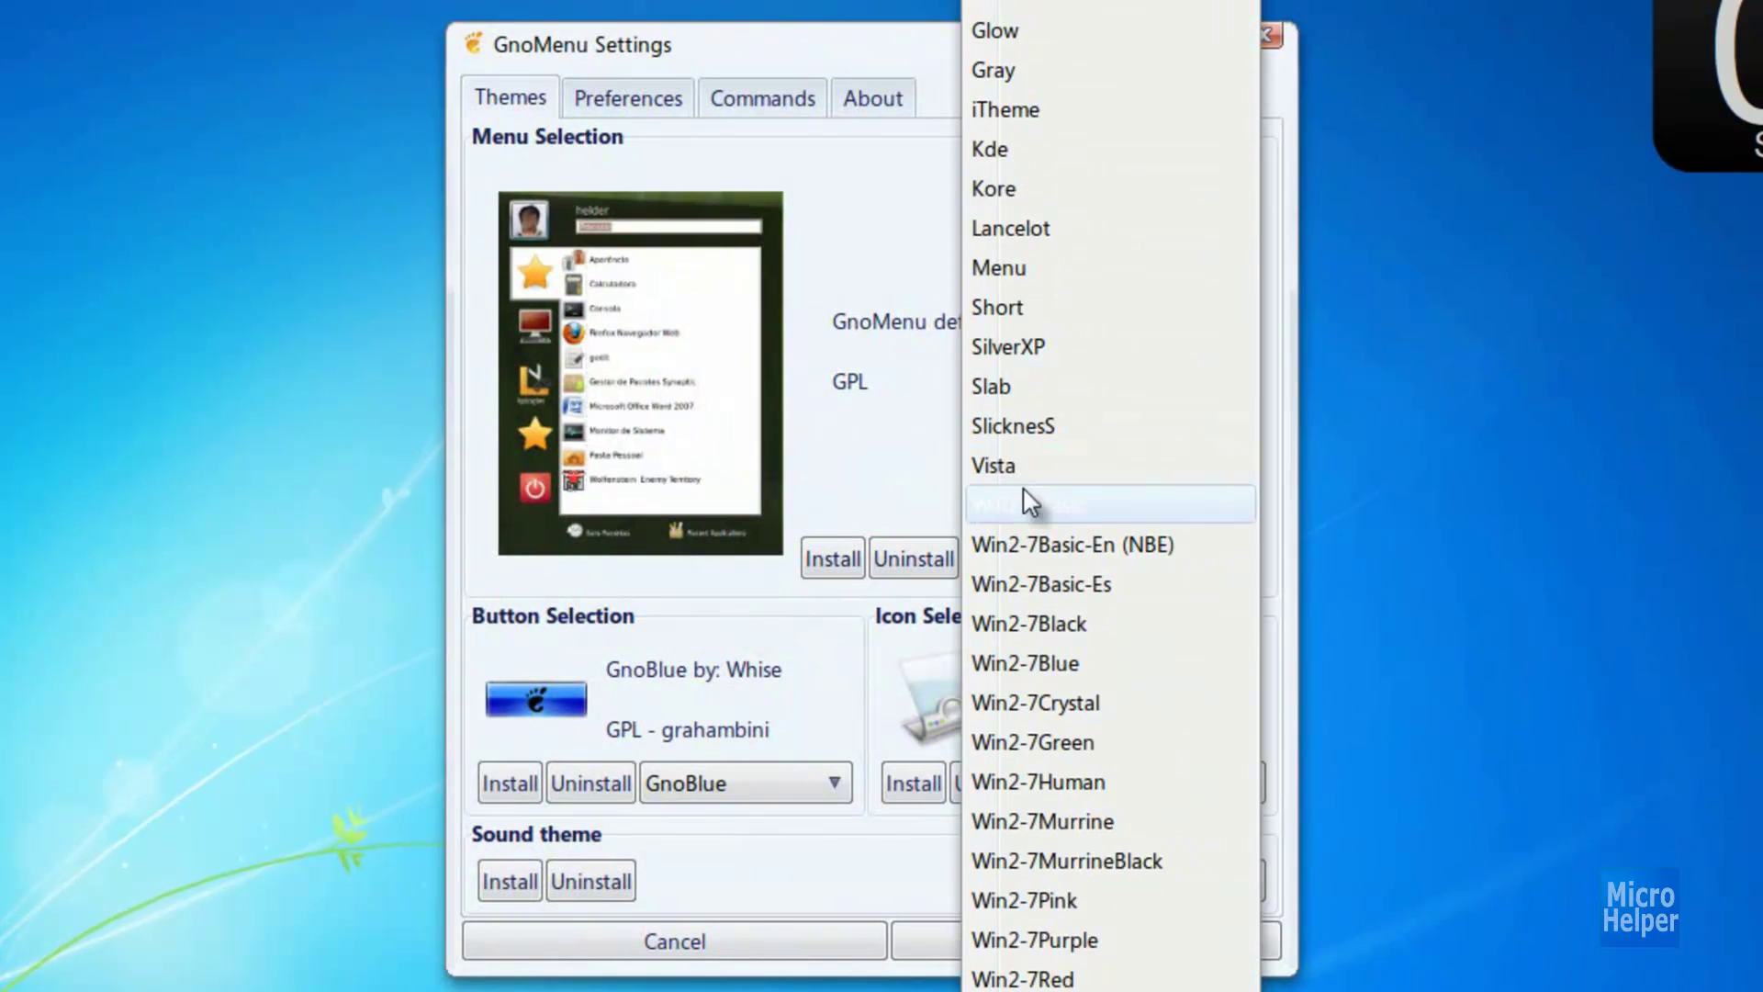
{"action": "scroll", "coordinate": [1032, 528], "scroll_direction": "down", "scroll_amount": 2}
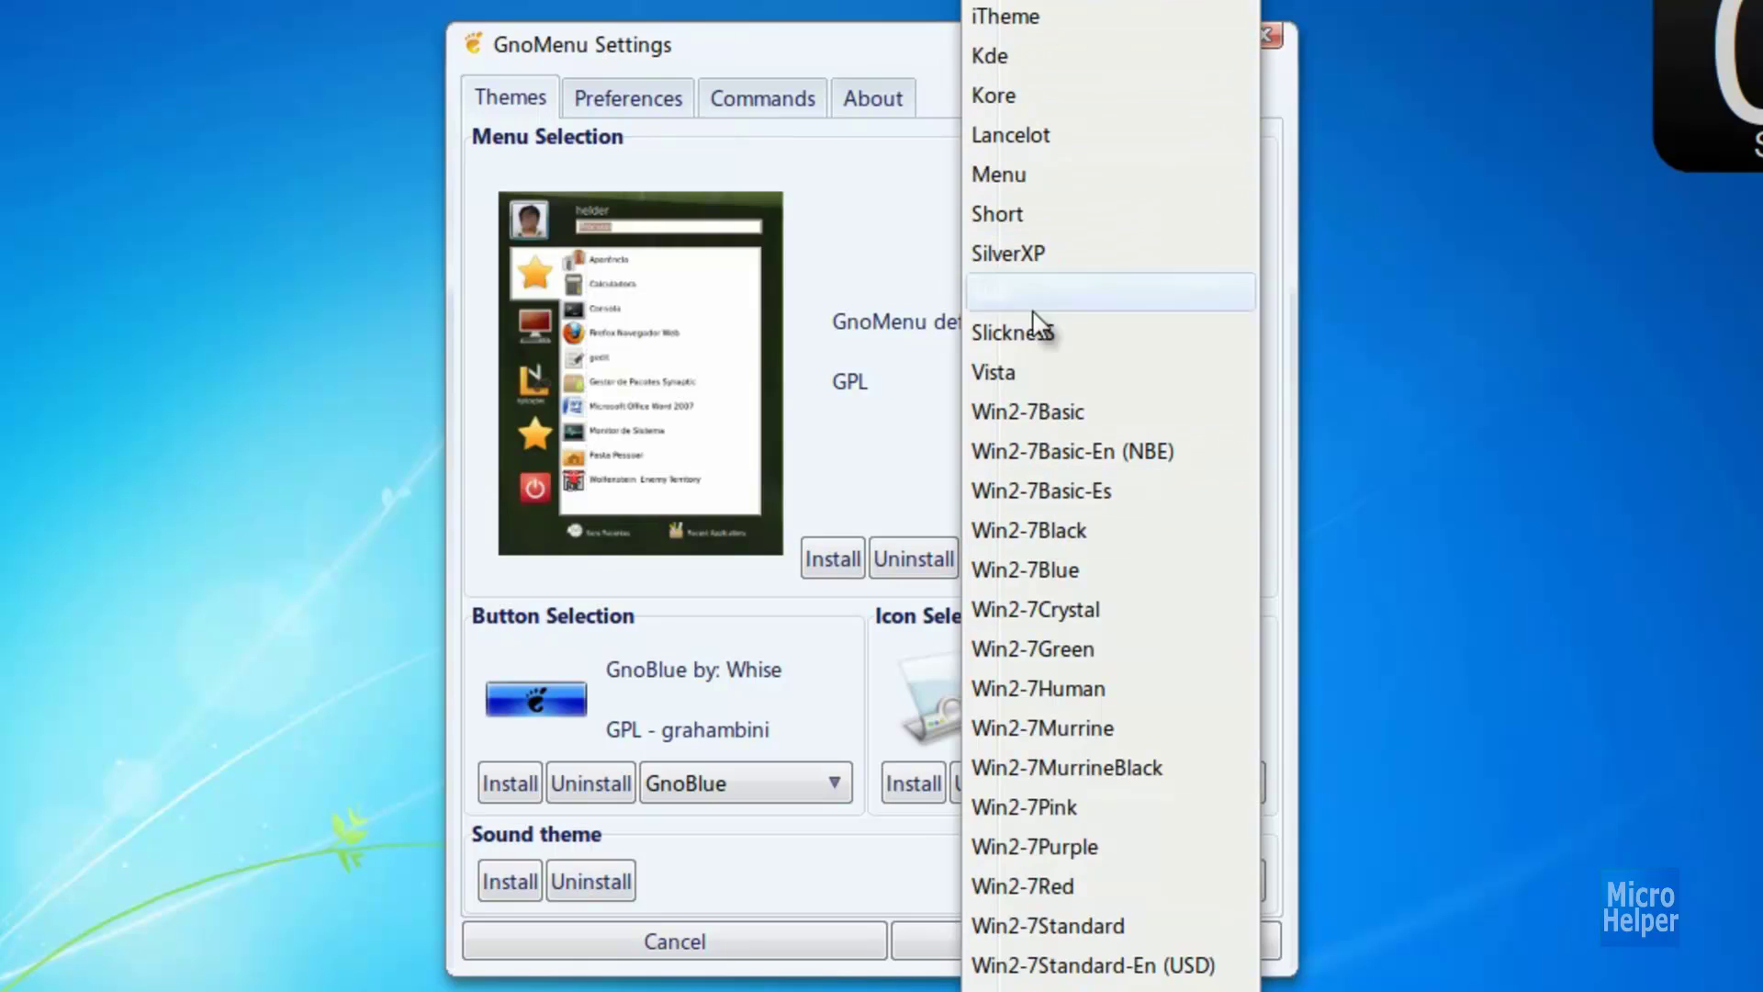
{"action": "left_click", "coordinate": [1028, 411]}
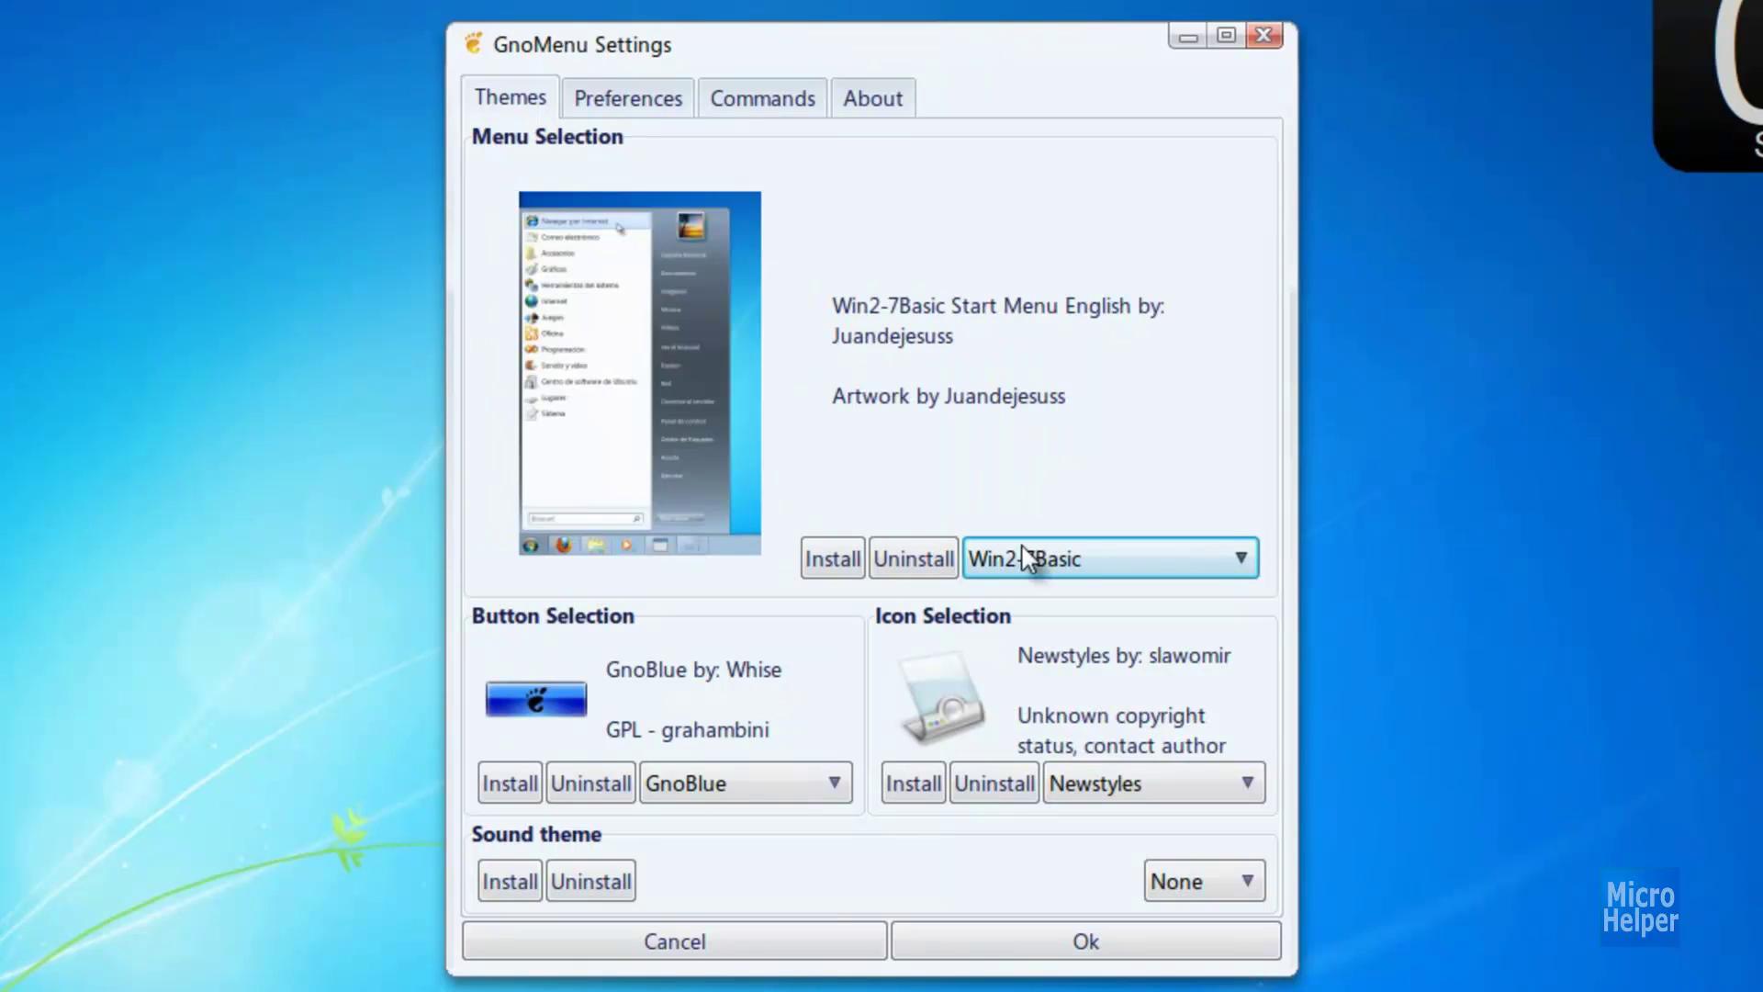
{"action": "left_click", "coordinate": [1125, 582]}
{"action": "left_click", "coordinate": [1052, 926]}
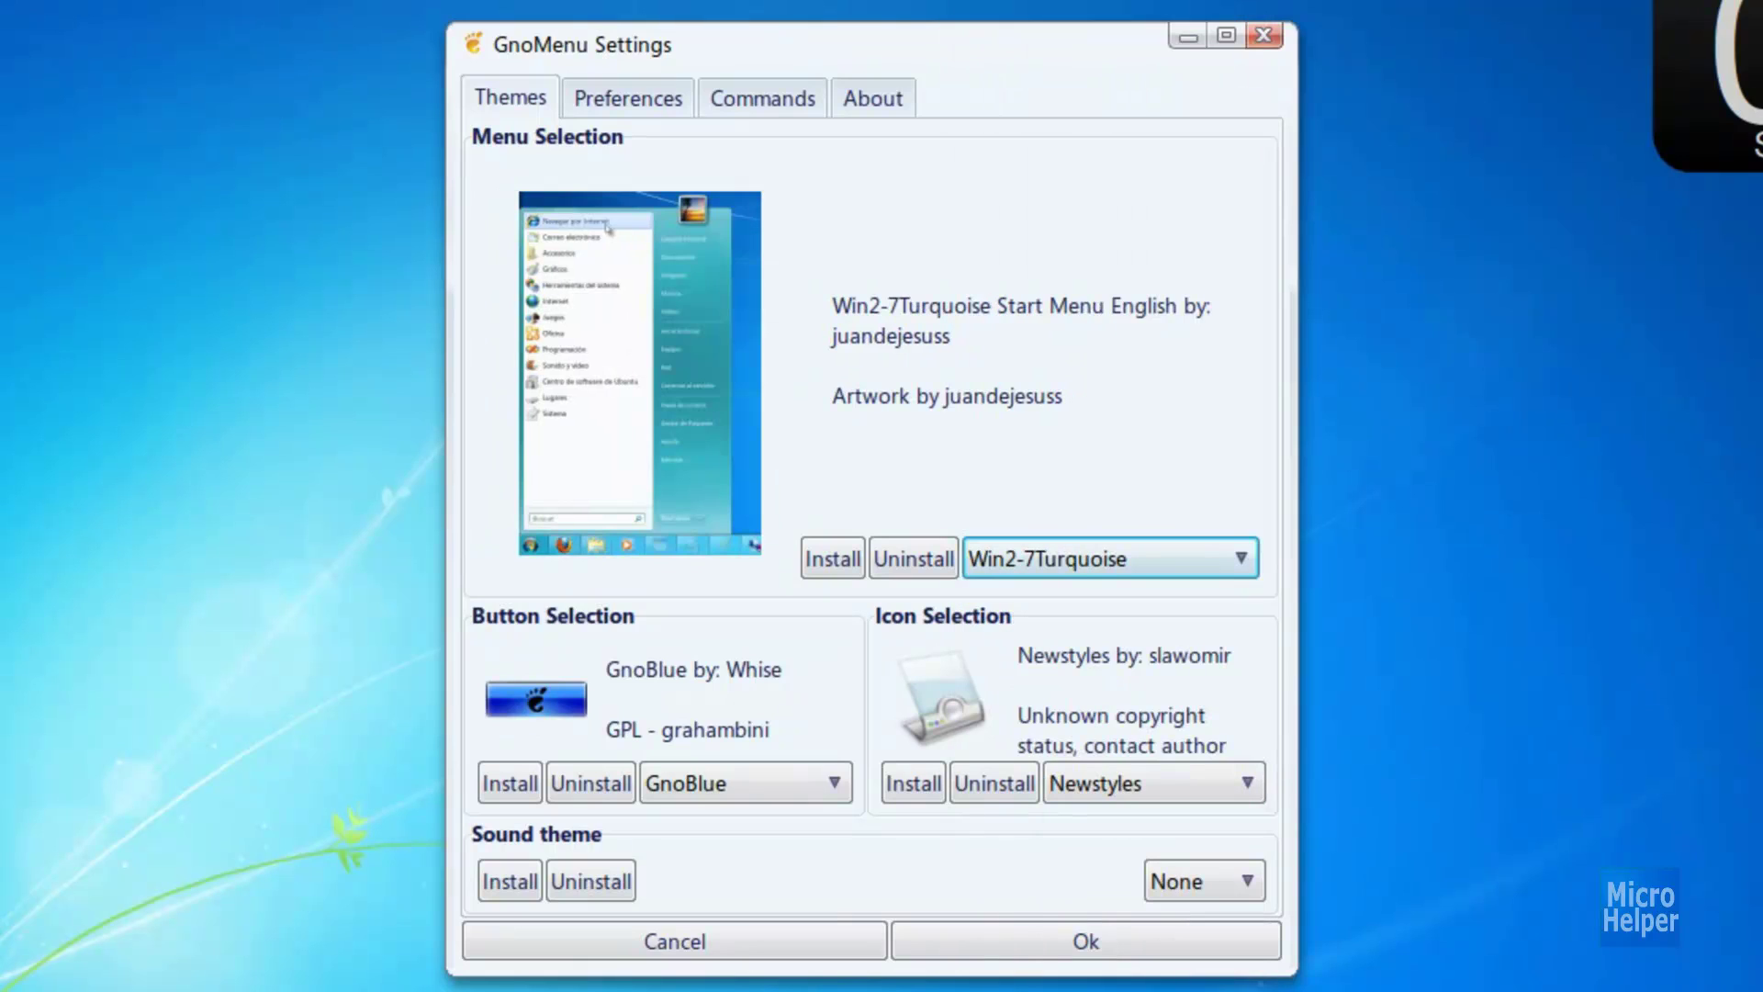
- Set the GnoMenu menu theme to Win2-7Human
{"action": "left_click", "coordinate": [1093, 558]}
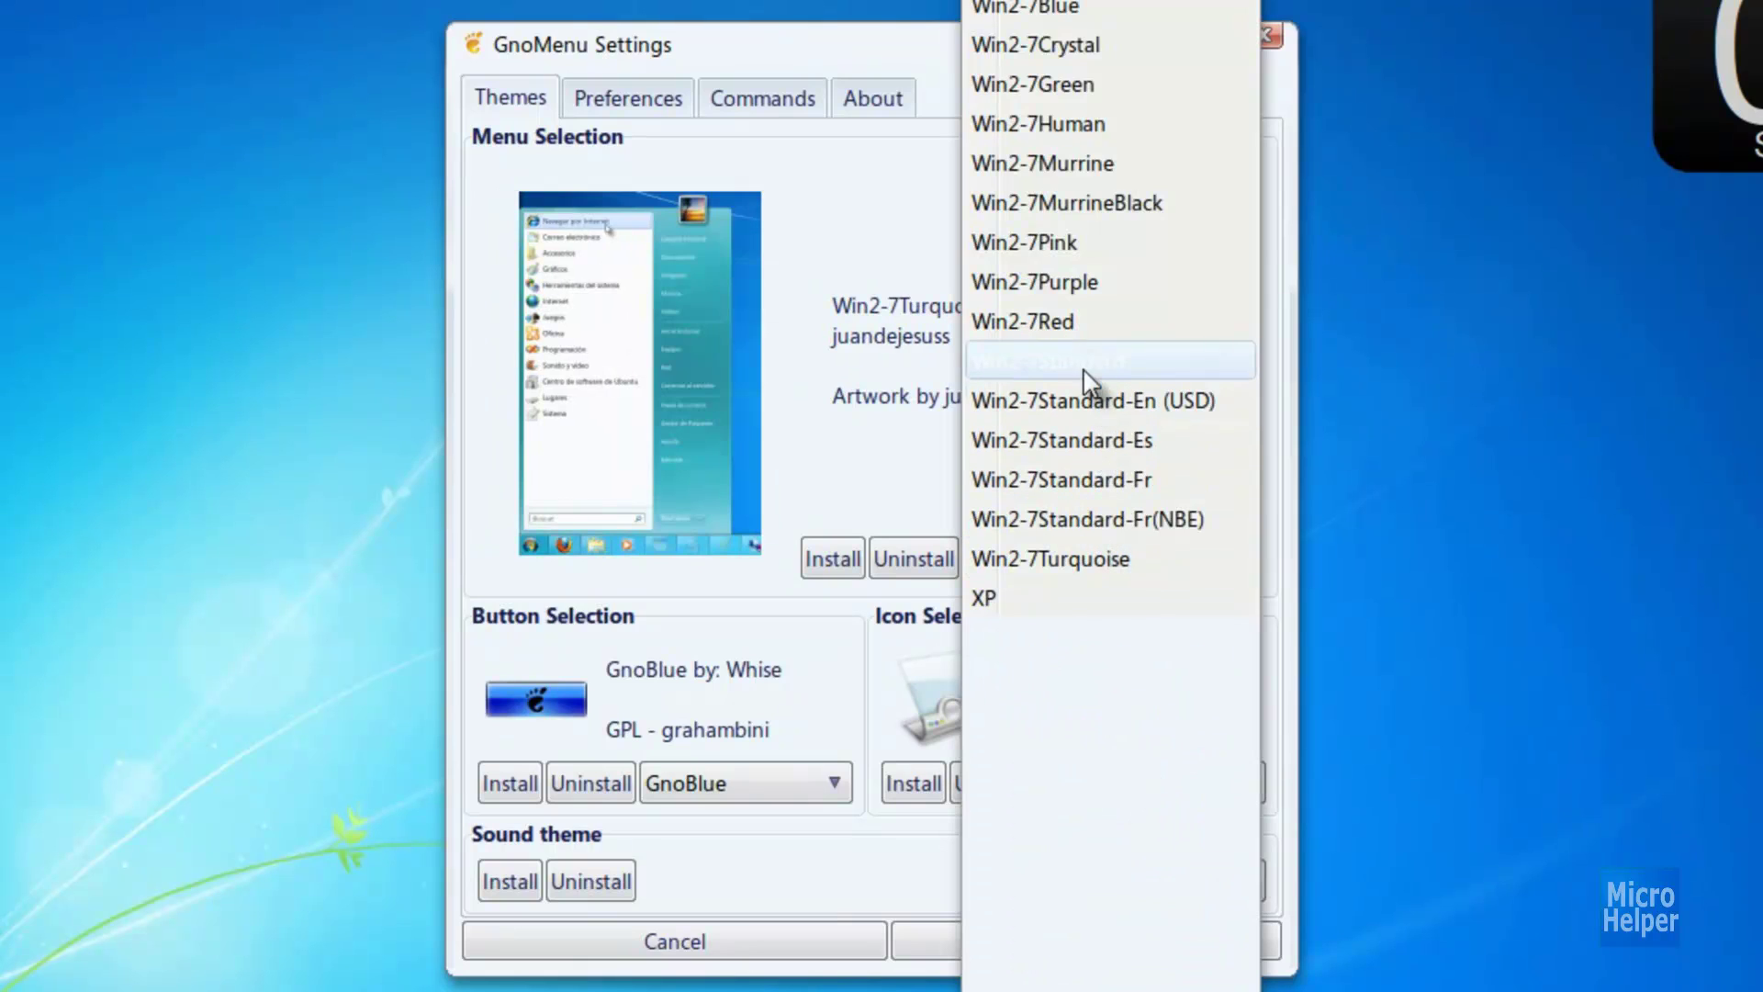
{"action": "left_click", "coordinate": [1056, 133]}
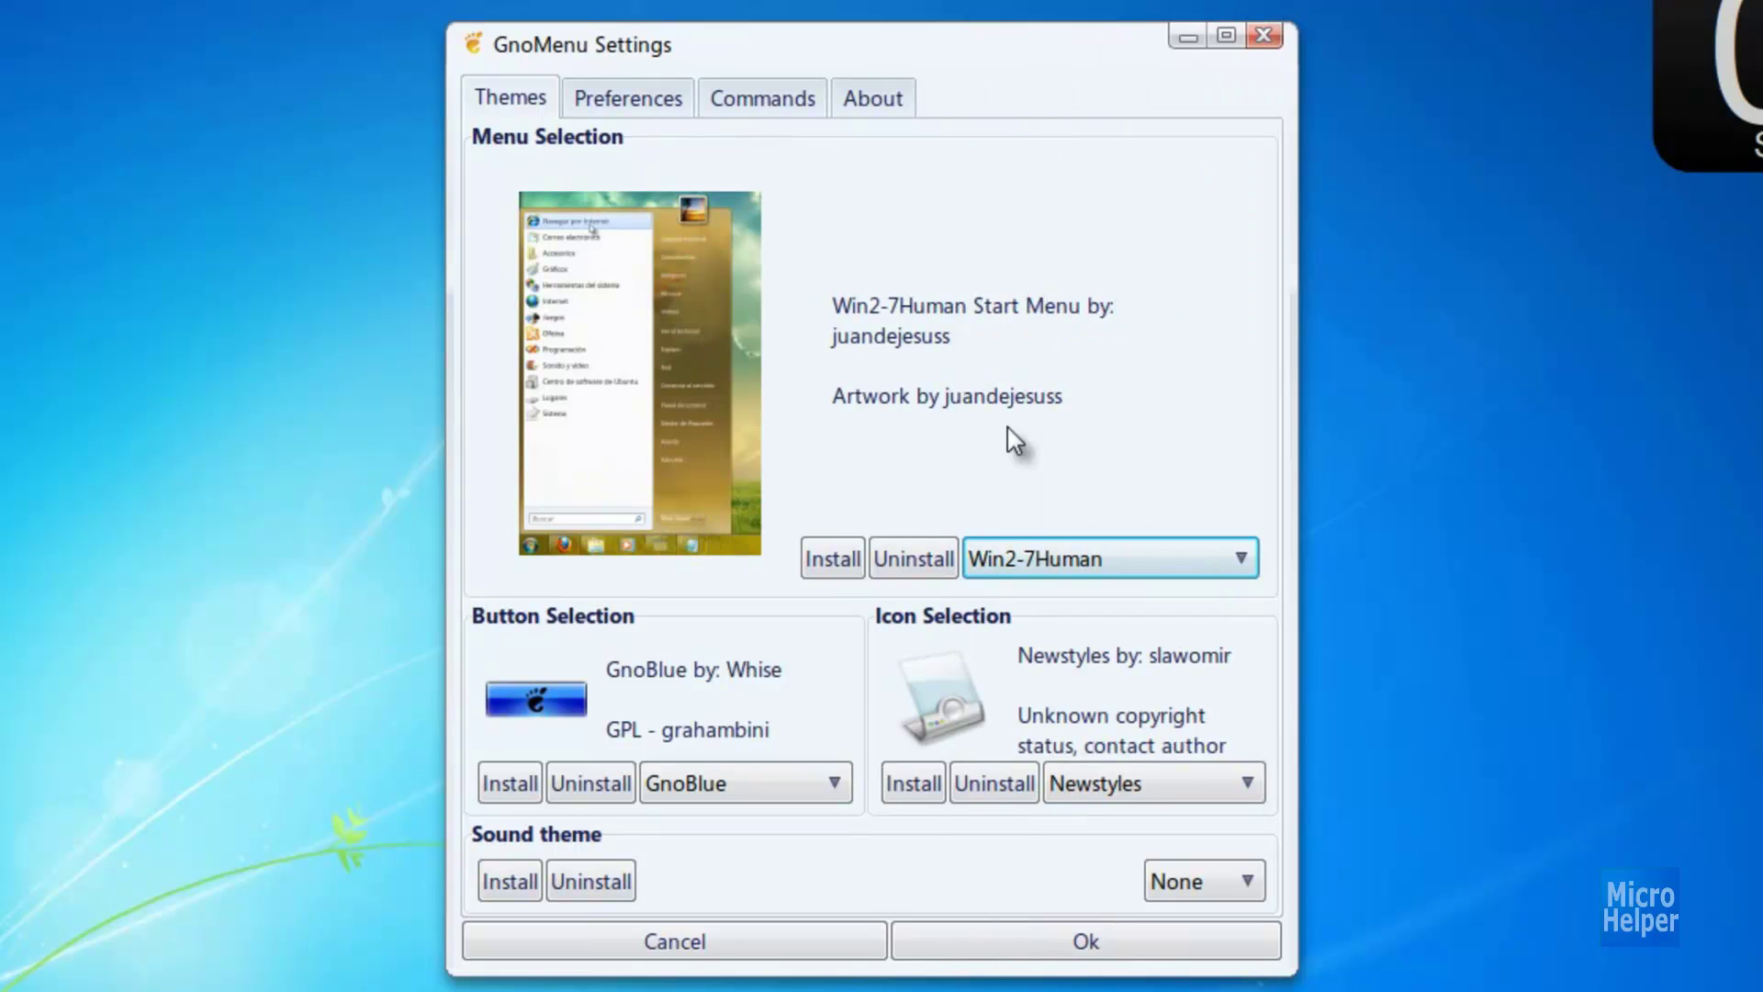
{"action": "left_click", "coordinate": [1043, 558]}
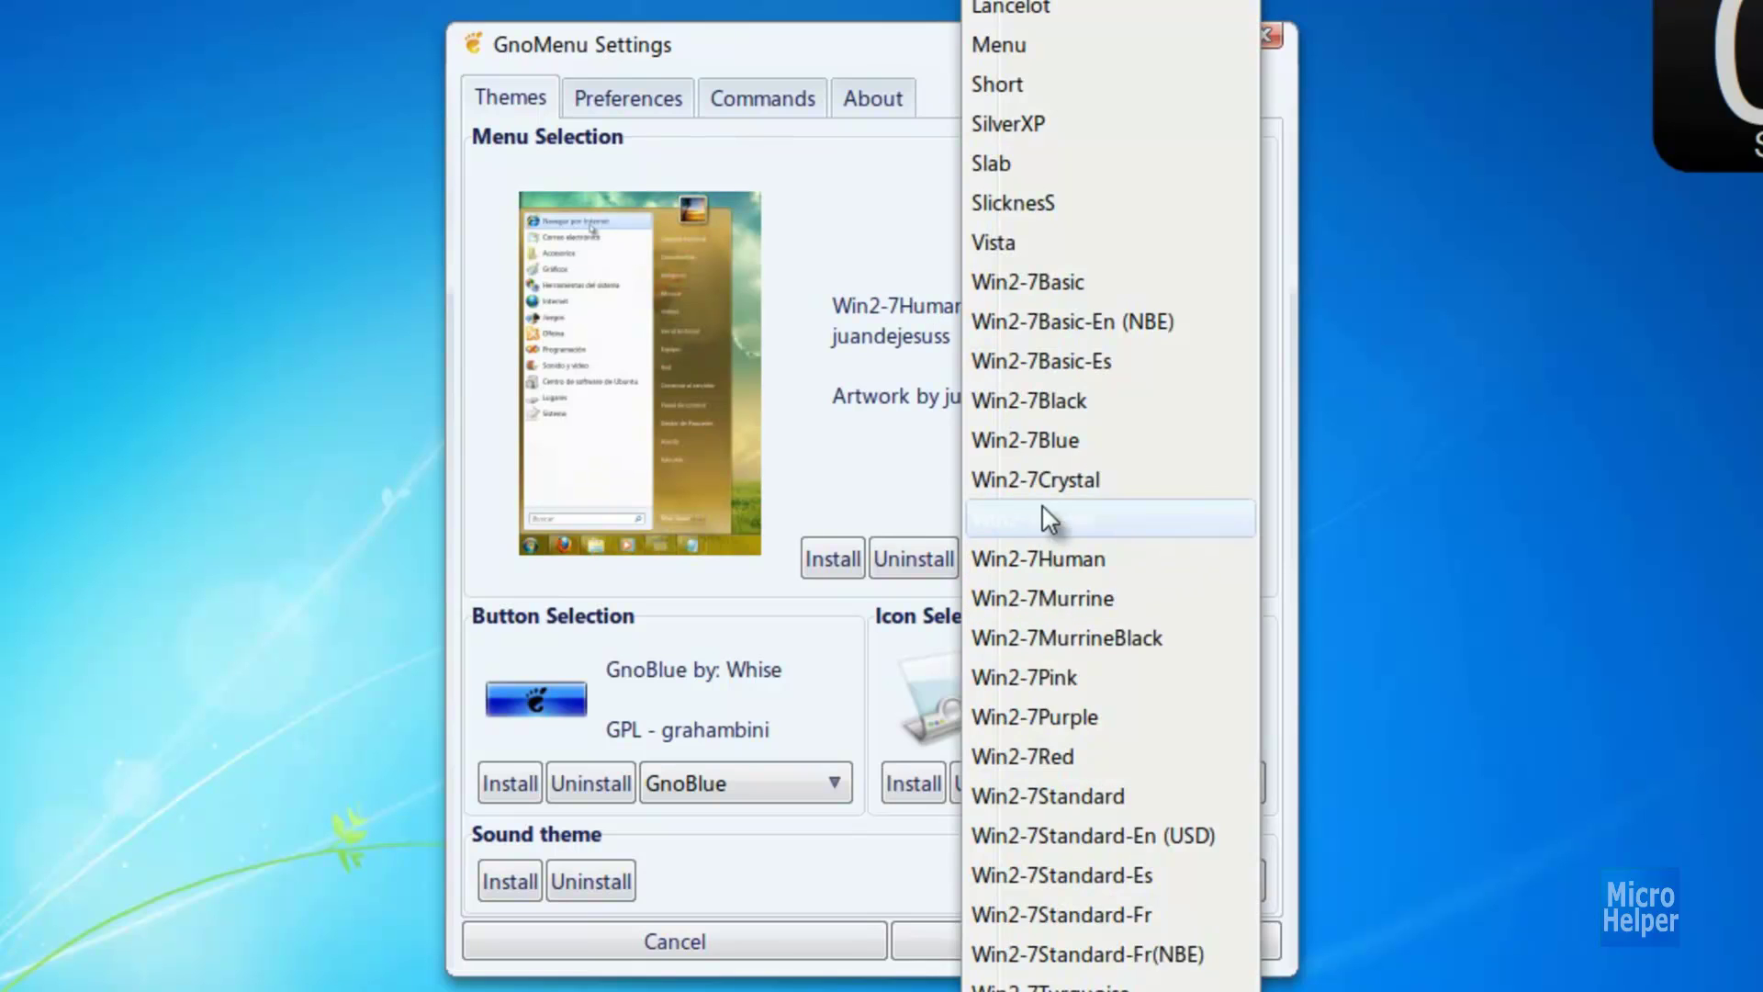
{"action": "left_click", "coordinate": [1498, 442]}
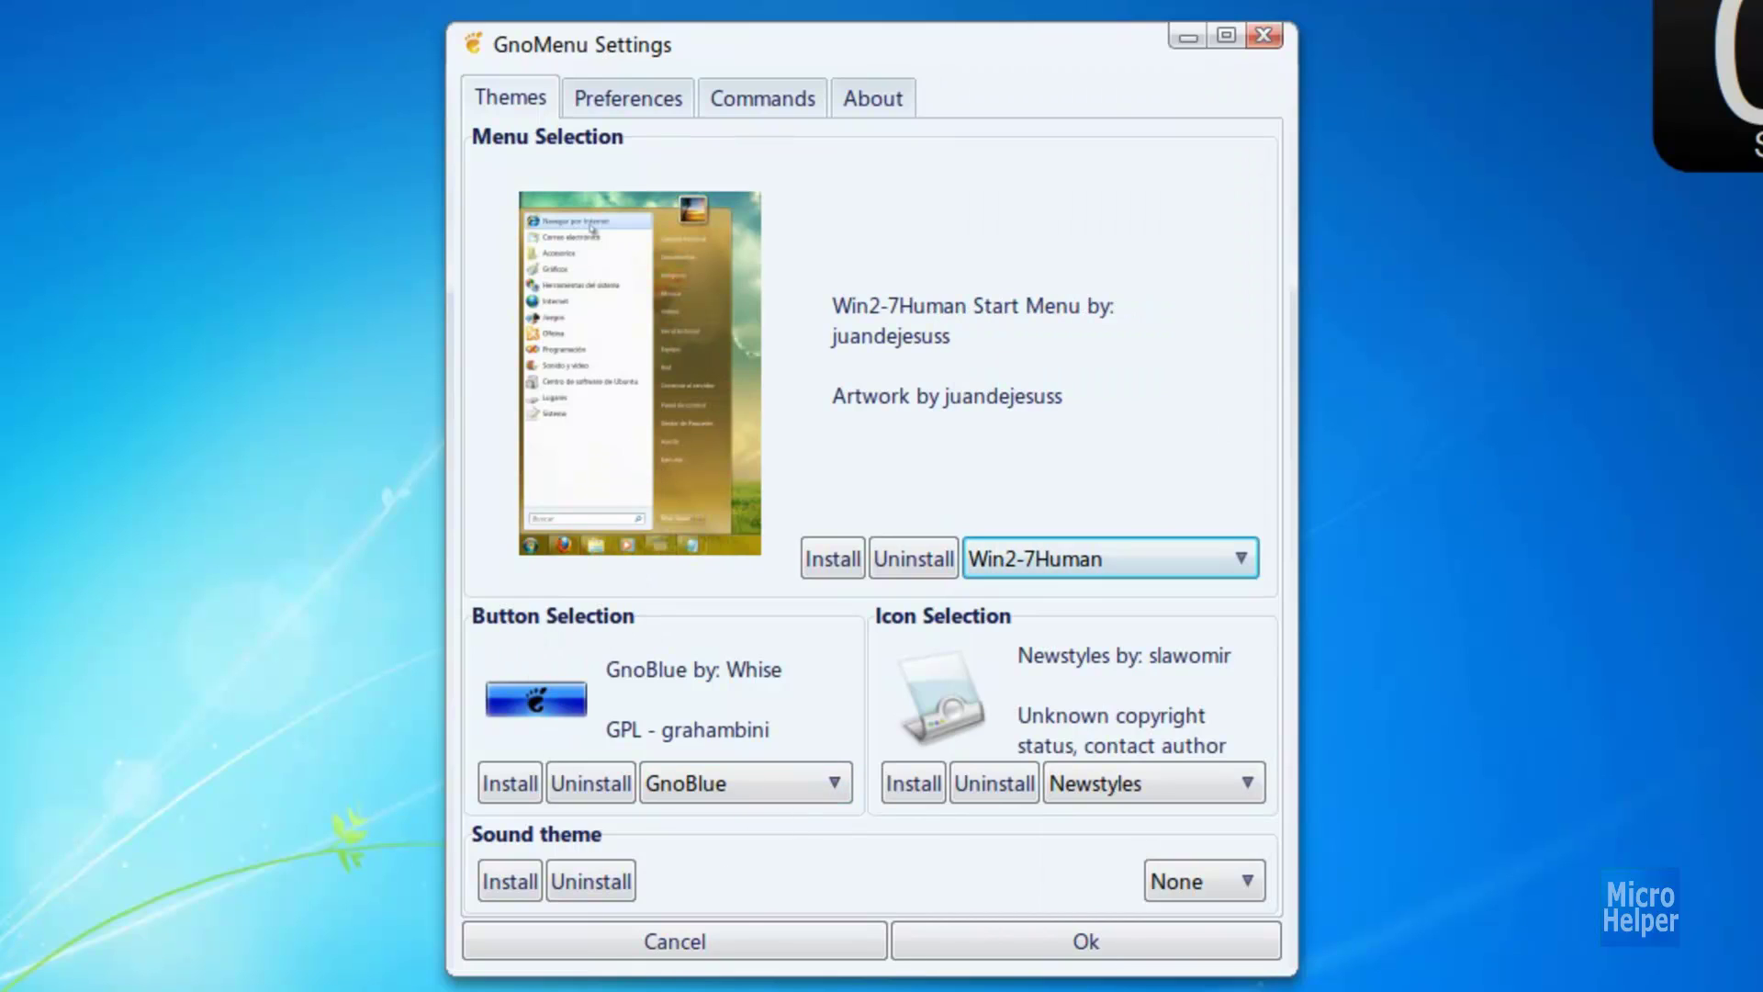
- Set the GnoMenu button theme to Win2-7Orb and the icon theme to Win7_Icons_1.1, restarting the menu to apply them
{"action": "left_click", "coordinate": [709, 791]}
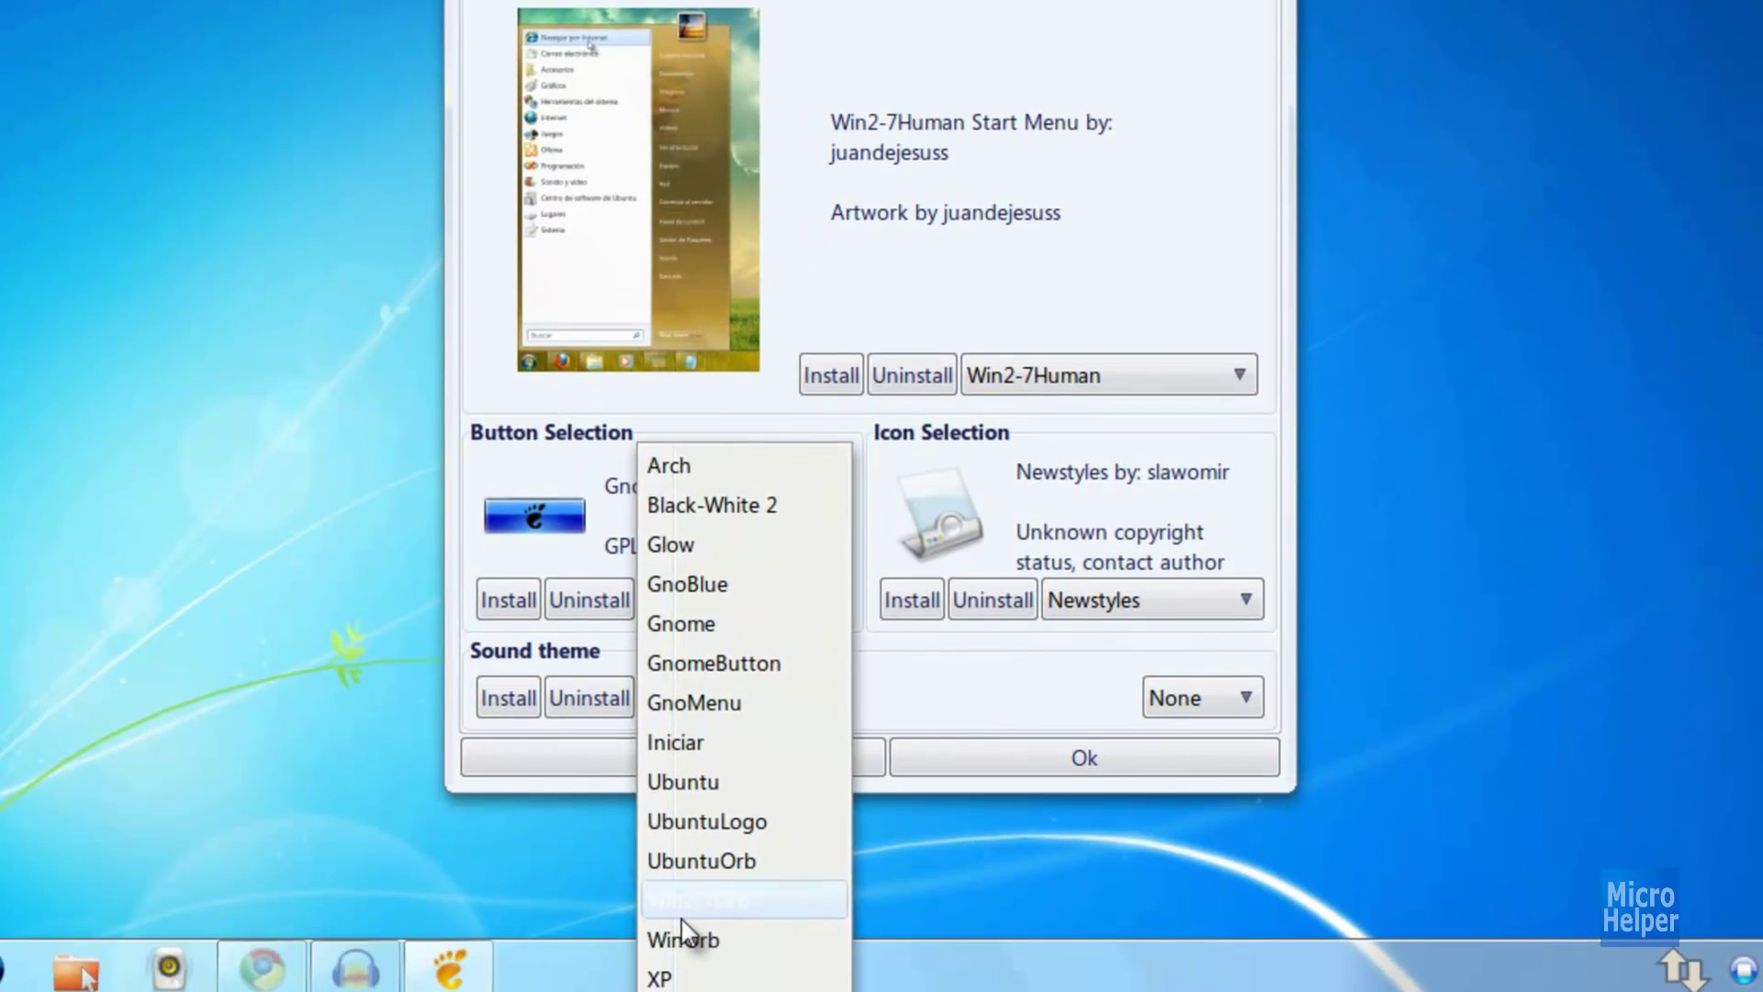
{"action": "left_click", "coordinate": [680, 933]}
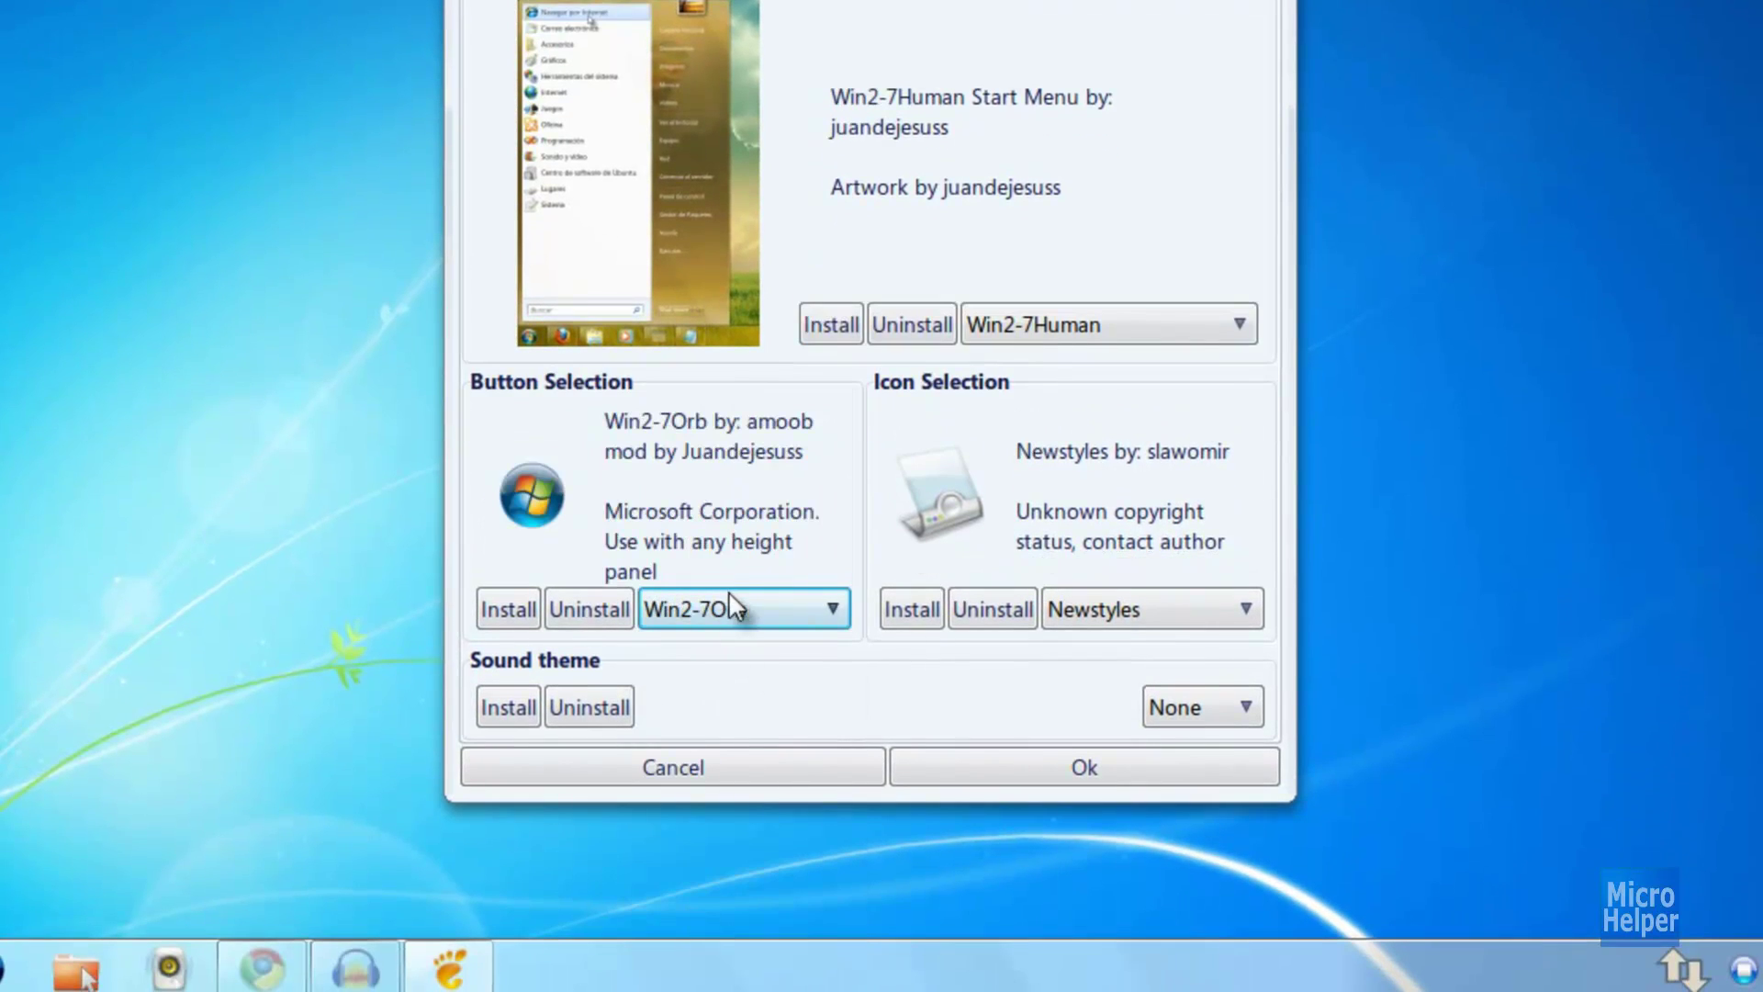
{"action": "left_click", "coordinate": [1132, 610]}
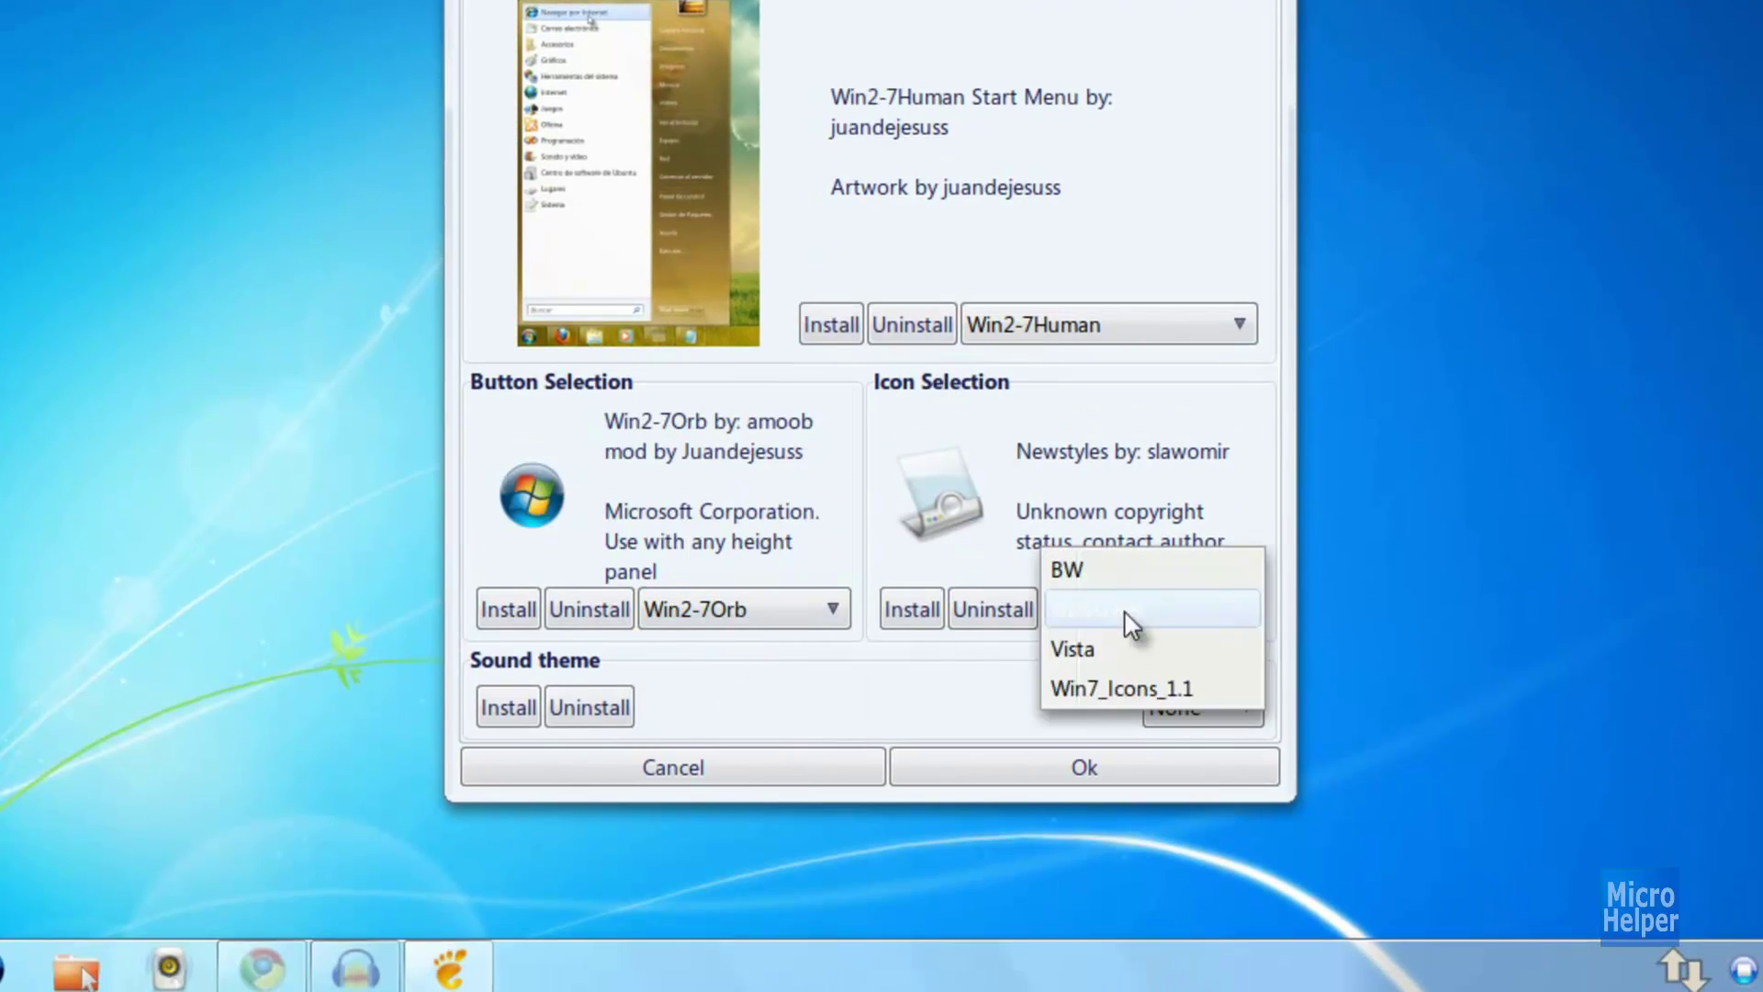
{"action": "left_click", "coordinate": [1122, 693]}
{"action": "left_click", "coordinate": [1022, 770]}
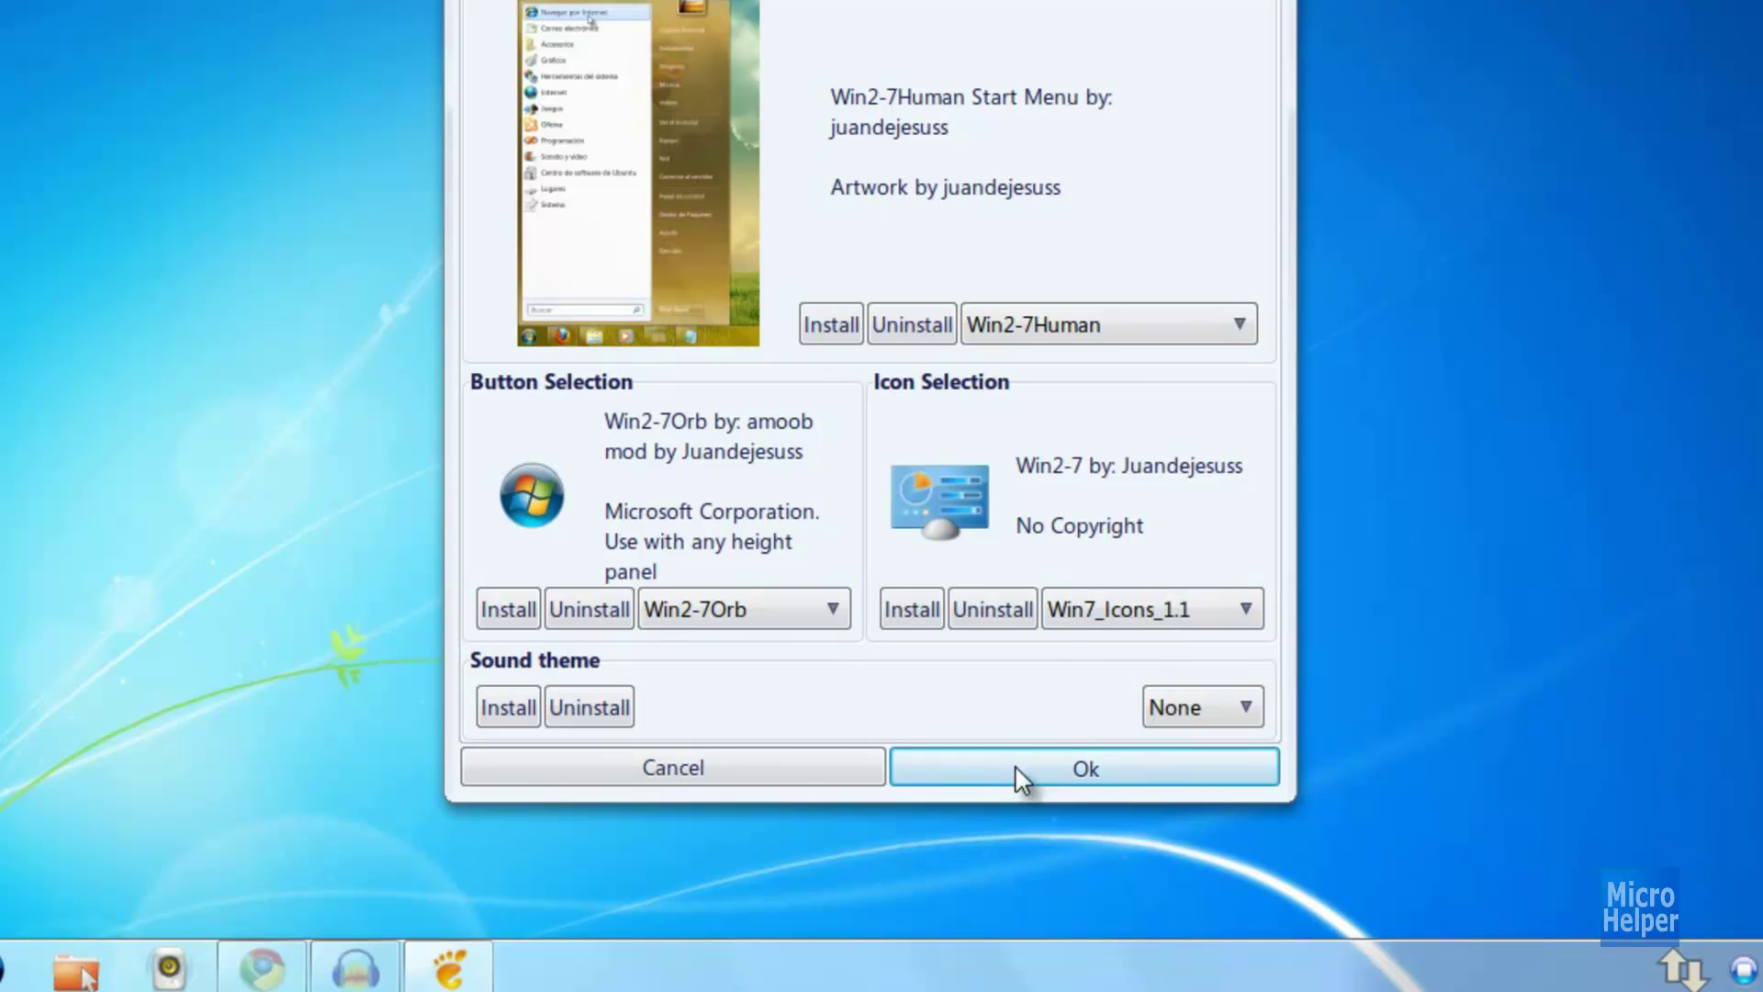
{"action": "left_click", "coordinate": [1018, 347]}
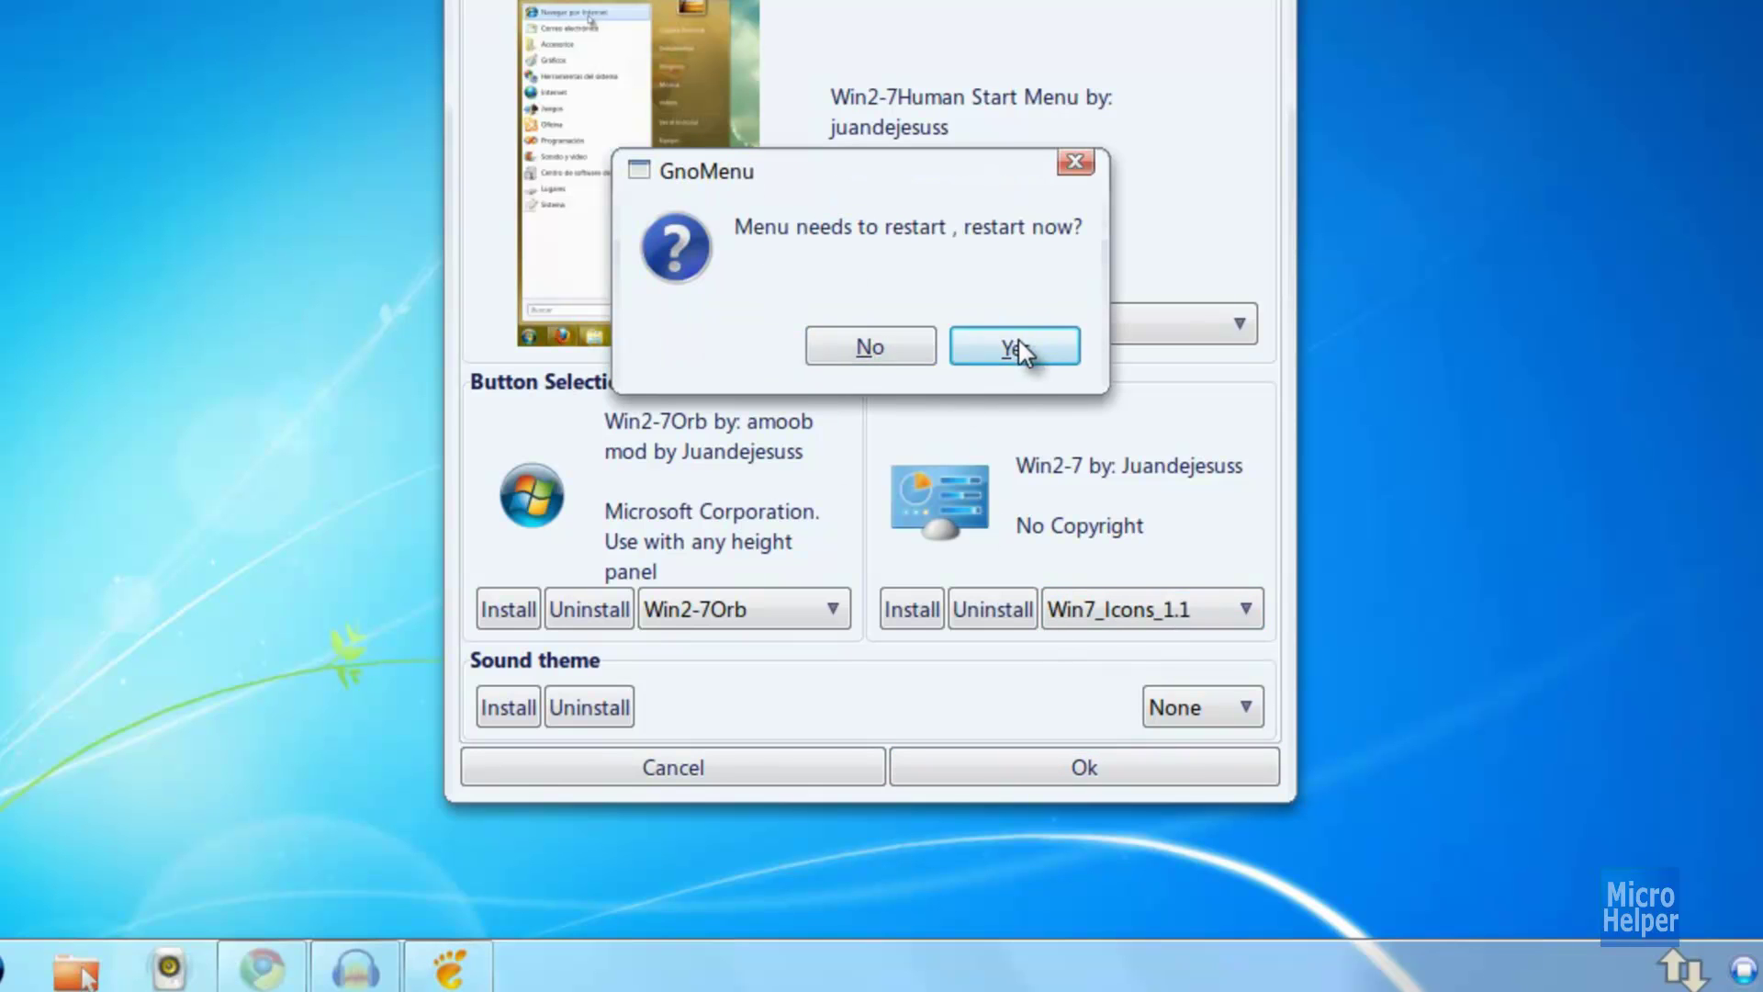
{"action": "left_click", "coordinate": [1038, 367]}
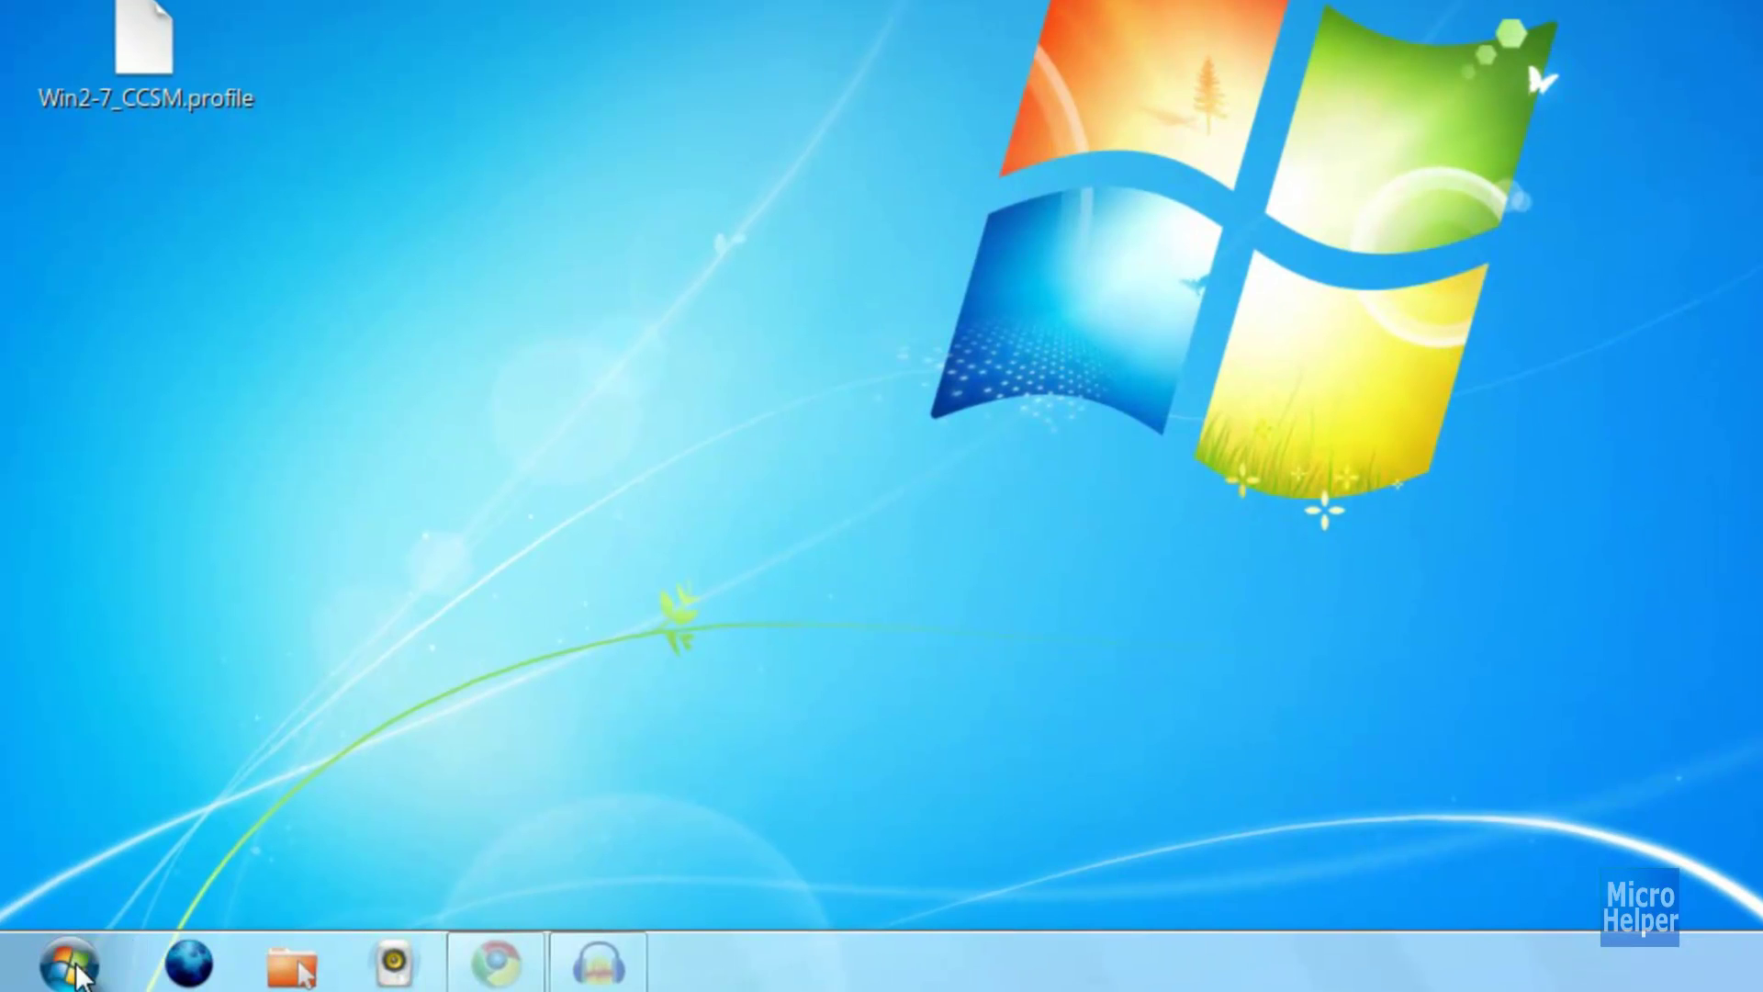
- Move the GnoMenu start button to the left end of the panel and lock it there
{"action": "right_click", "coordinate": [68, 964]}
{"action": "left_click", "coordinate": [85, 950]}
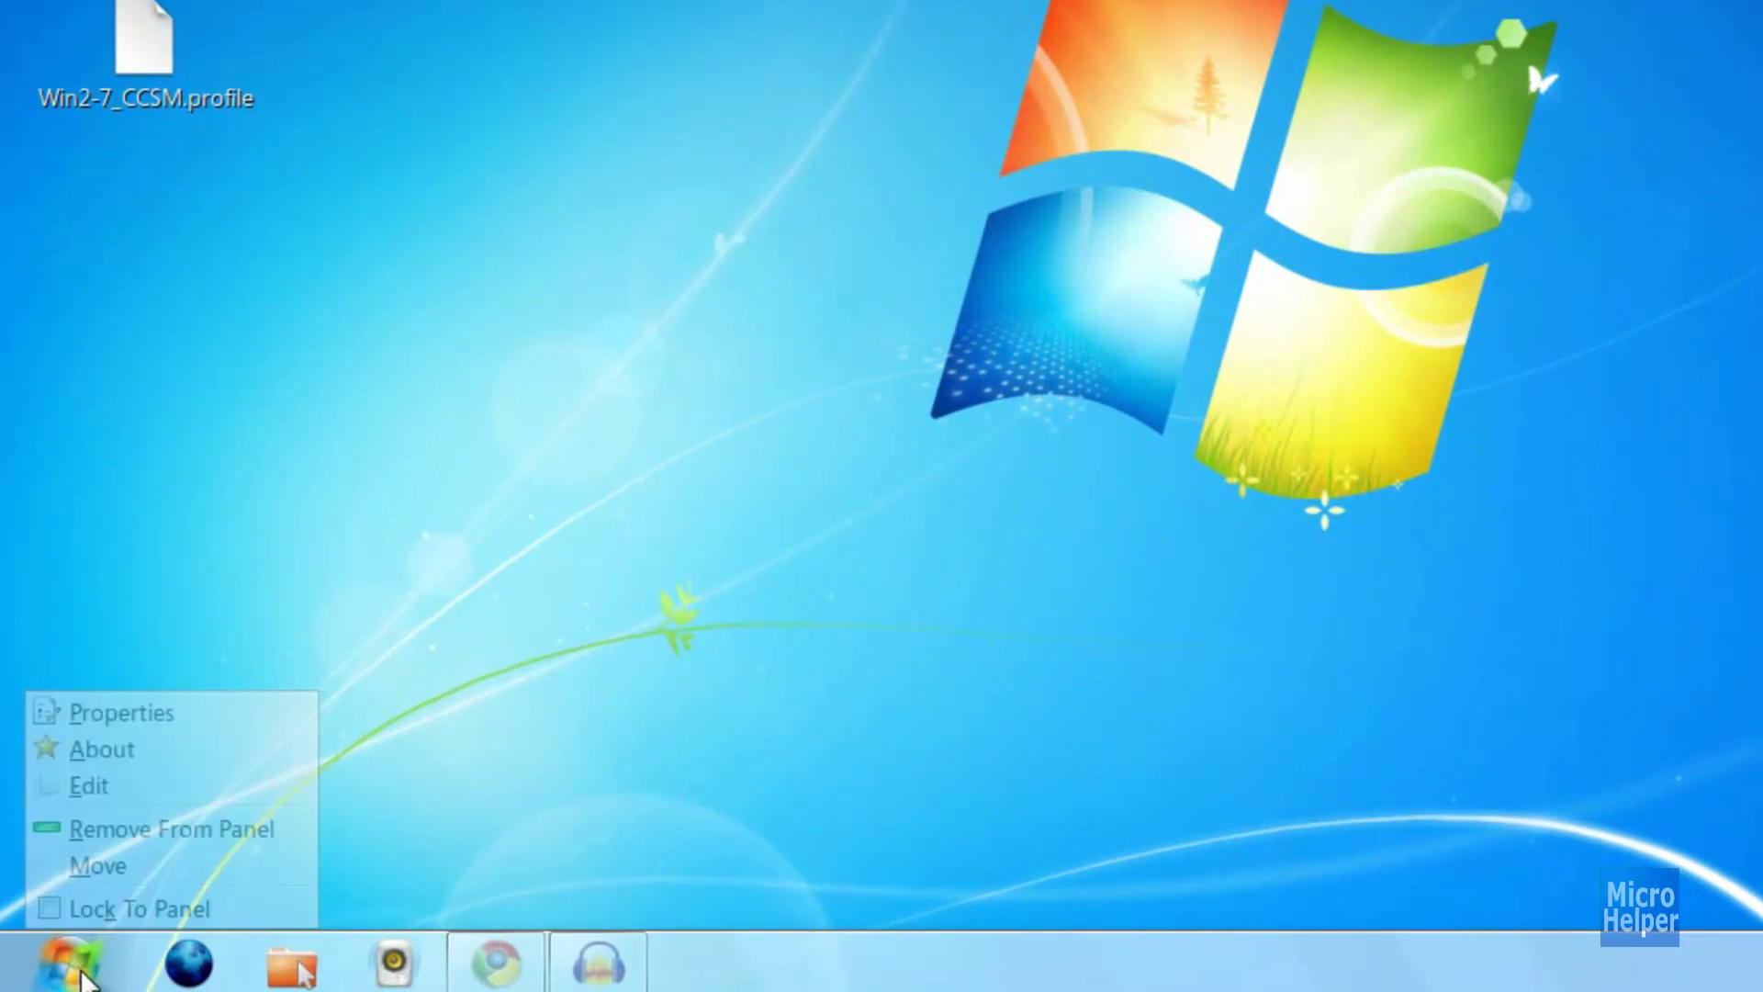
{"action": "right_click", "coordinate": [87, 955]}
{"action": "left_click", "coordinate": [94, 866]}
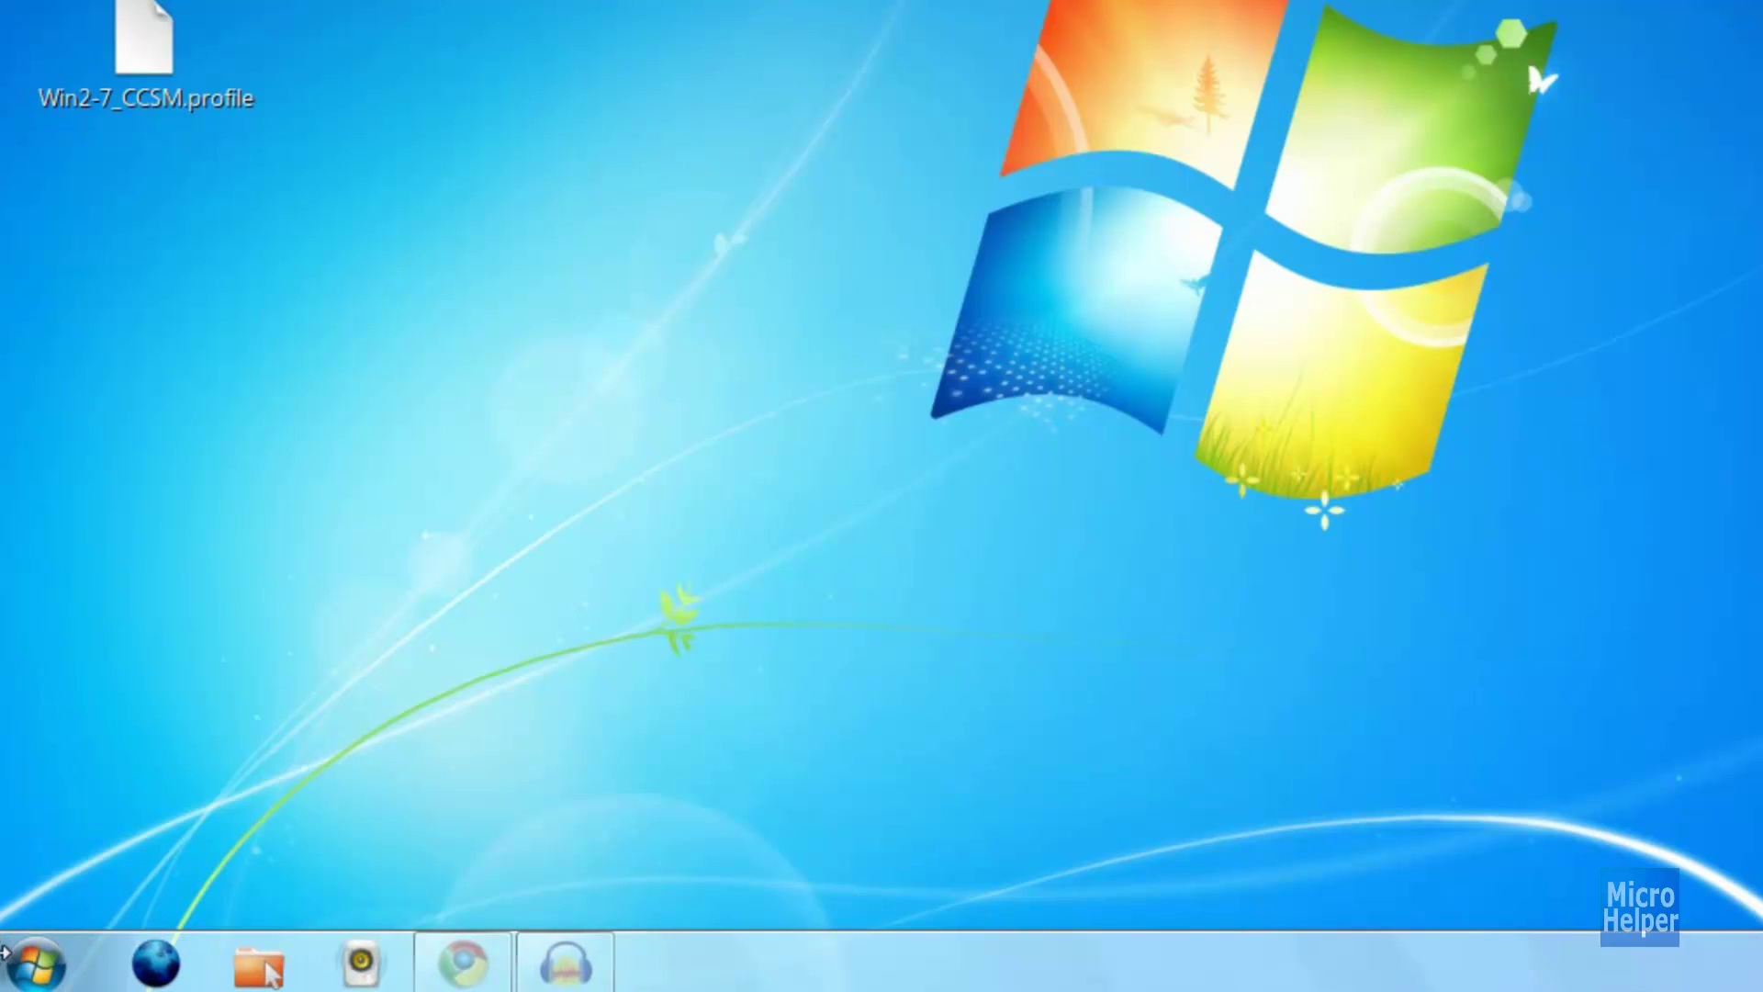
{"action": "right_click", "coordinate": [37, 973]}
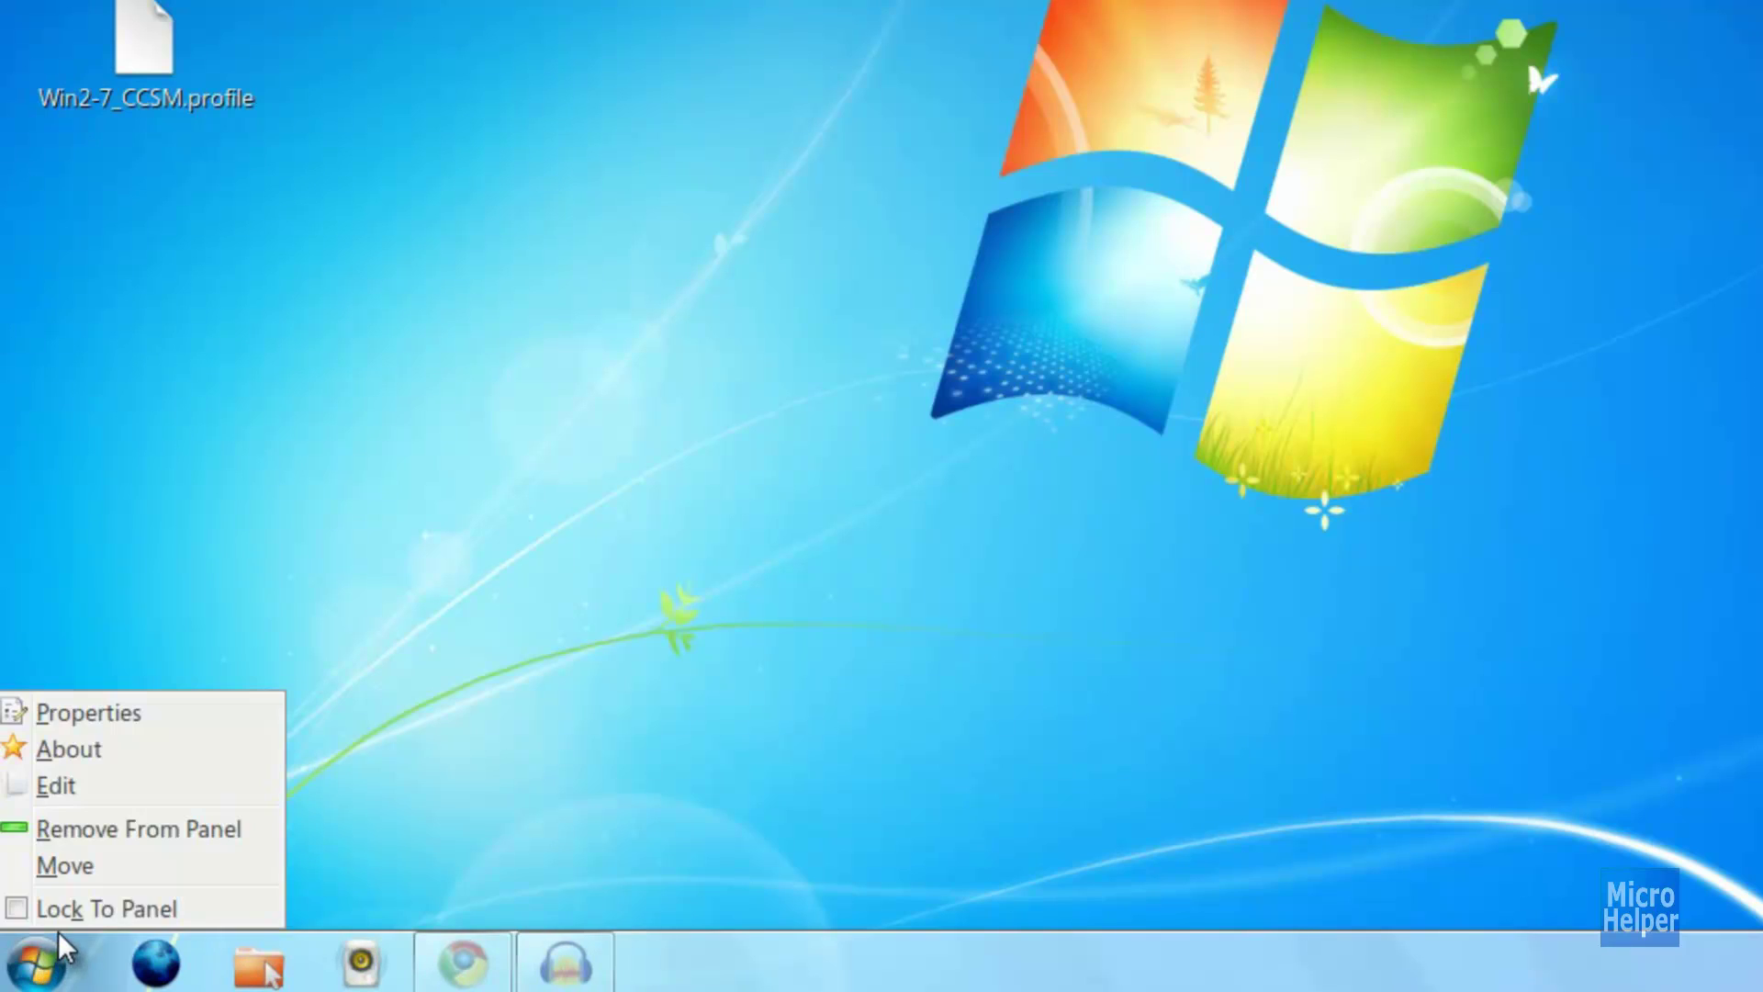
{"action": "left_click", "coordinate": [79, 868]}
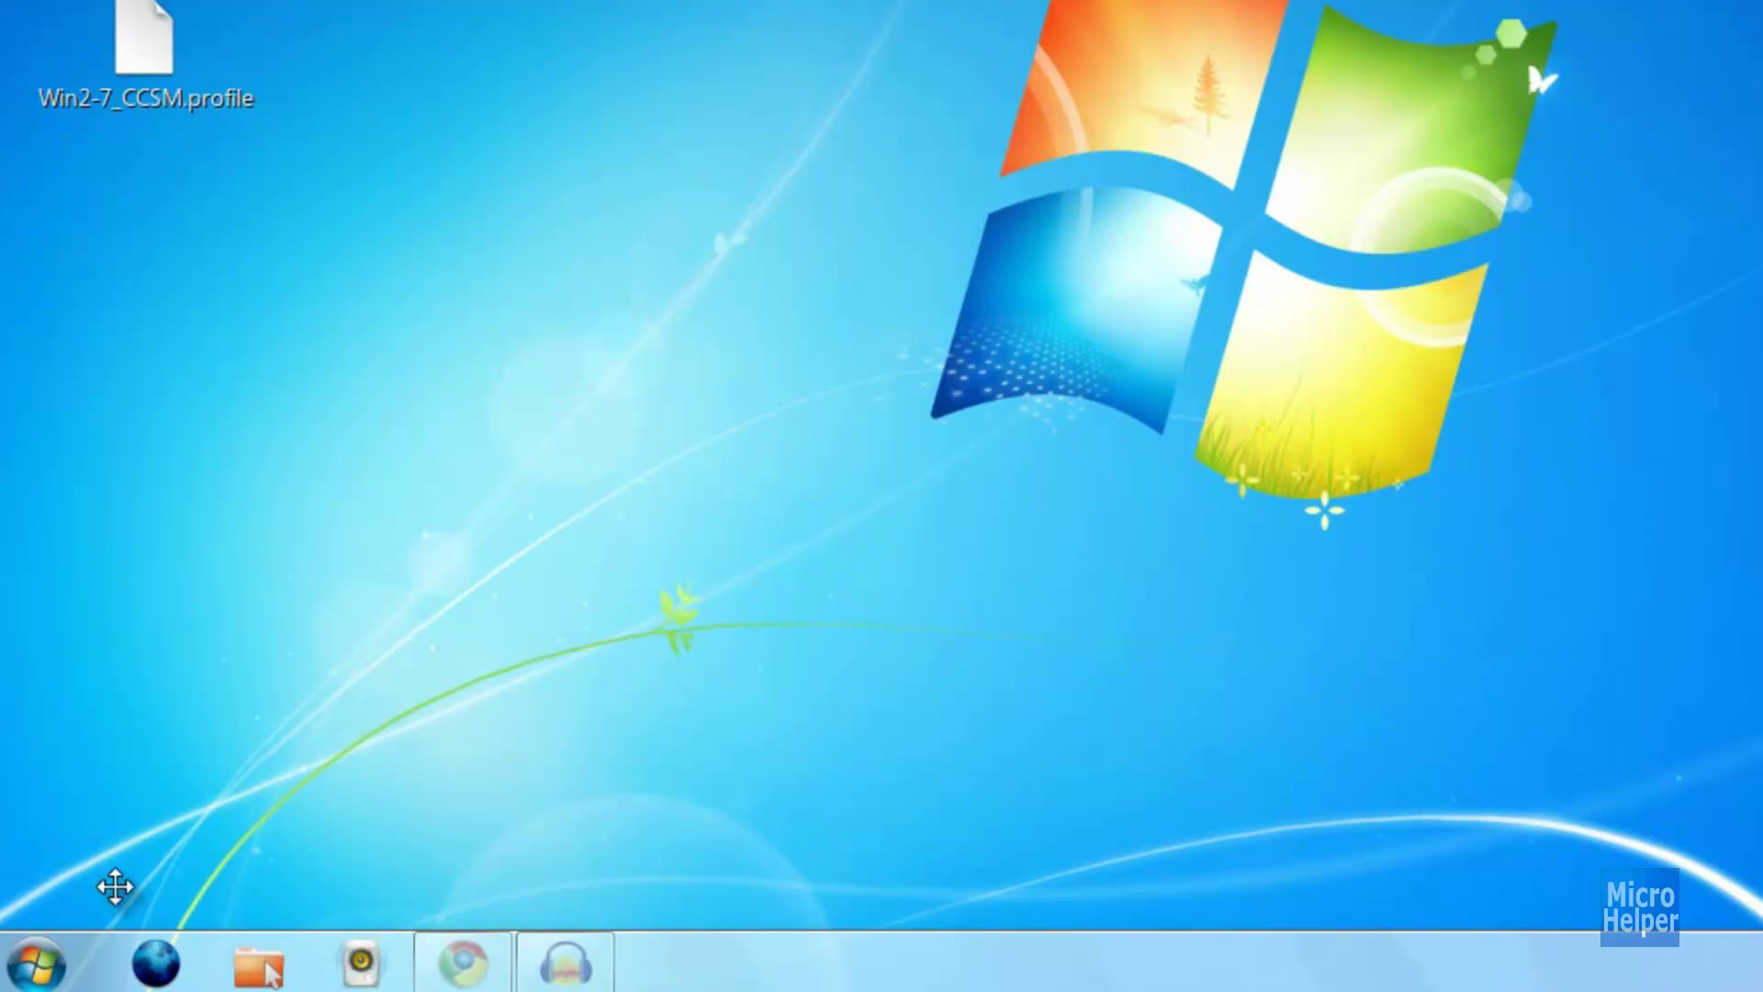
{"action": "right_click", "coordinate": [39, 953]}
{"action": "left_click", "coordinate": [86, 909]}
- Enable the tooltip for applications without open windows and the window previews in the DockBarX window list preferences
{"action": "mouse_move", "coordinate": [481, 937]}
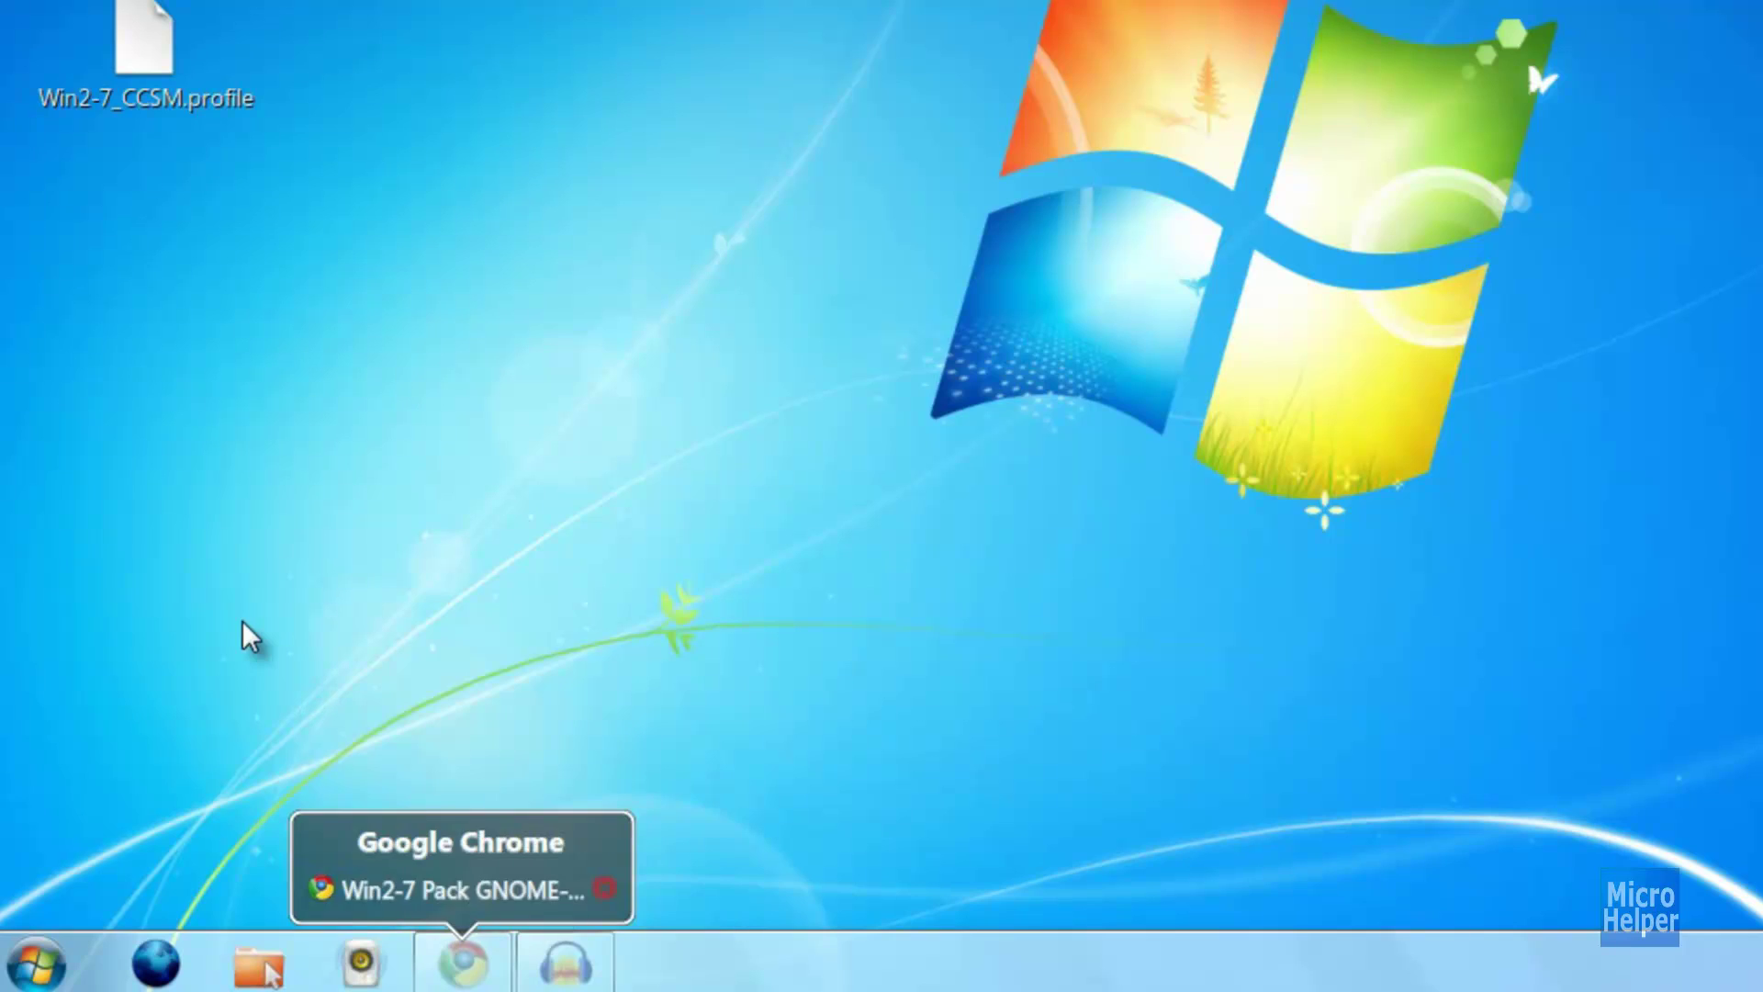
{"action": "right_click", "coordinate": [102, 957]}
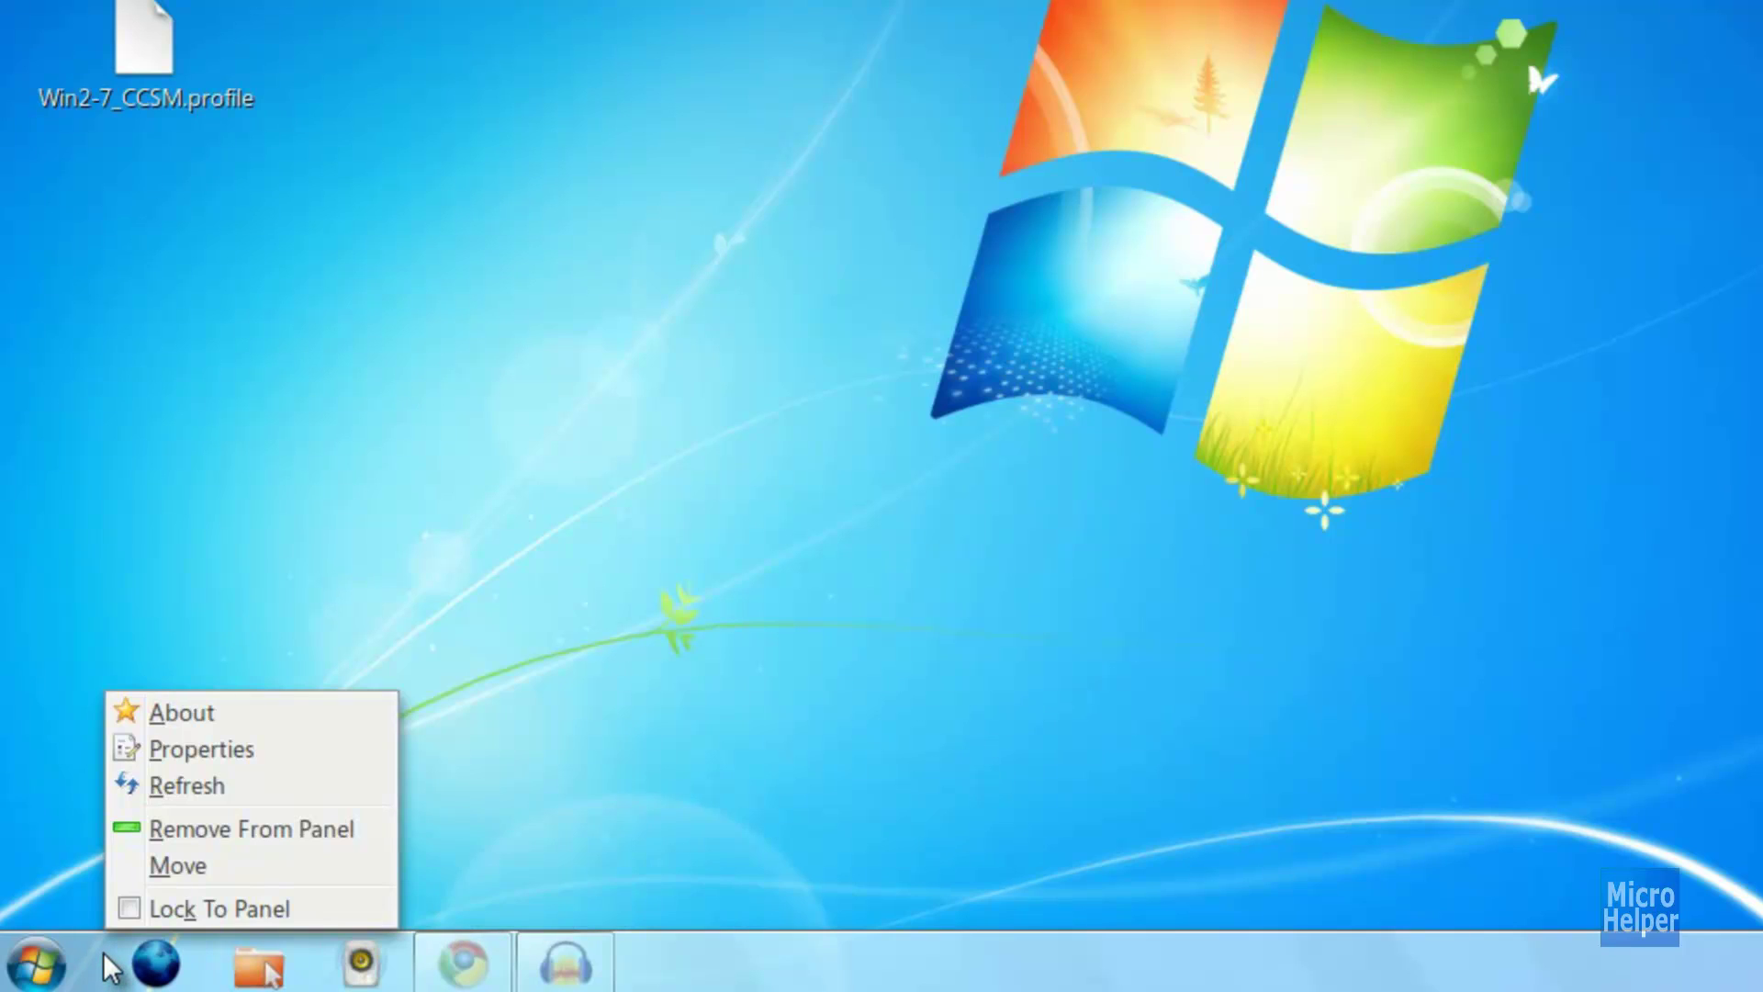
{"action": "left_click", "coordinate": [213, 751]}
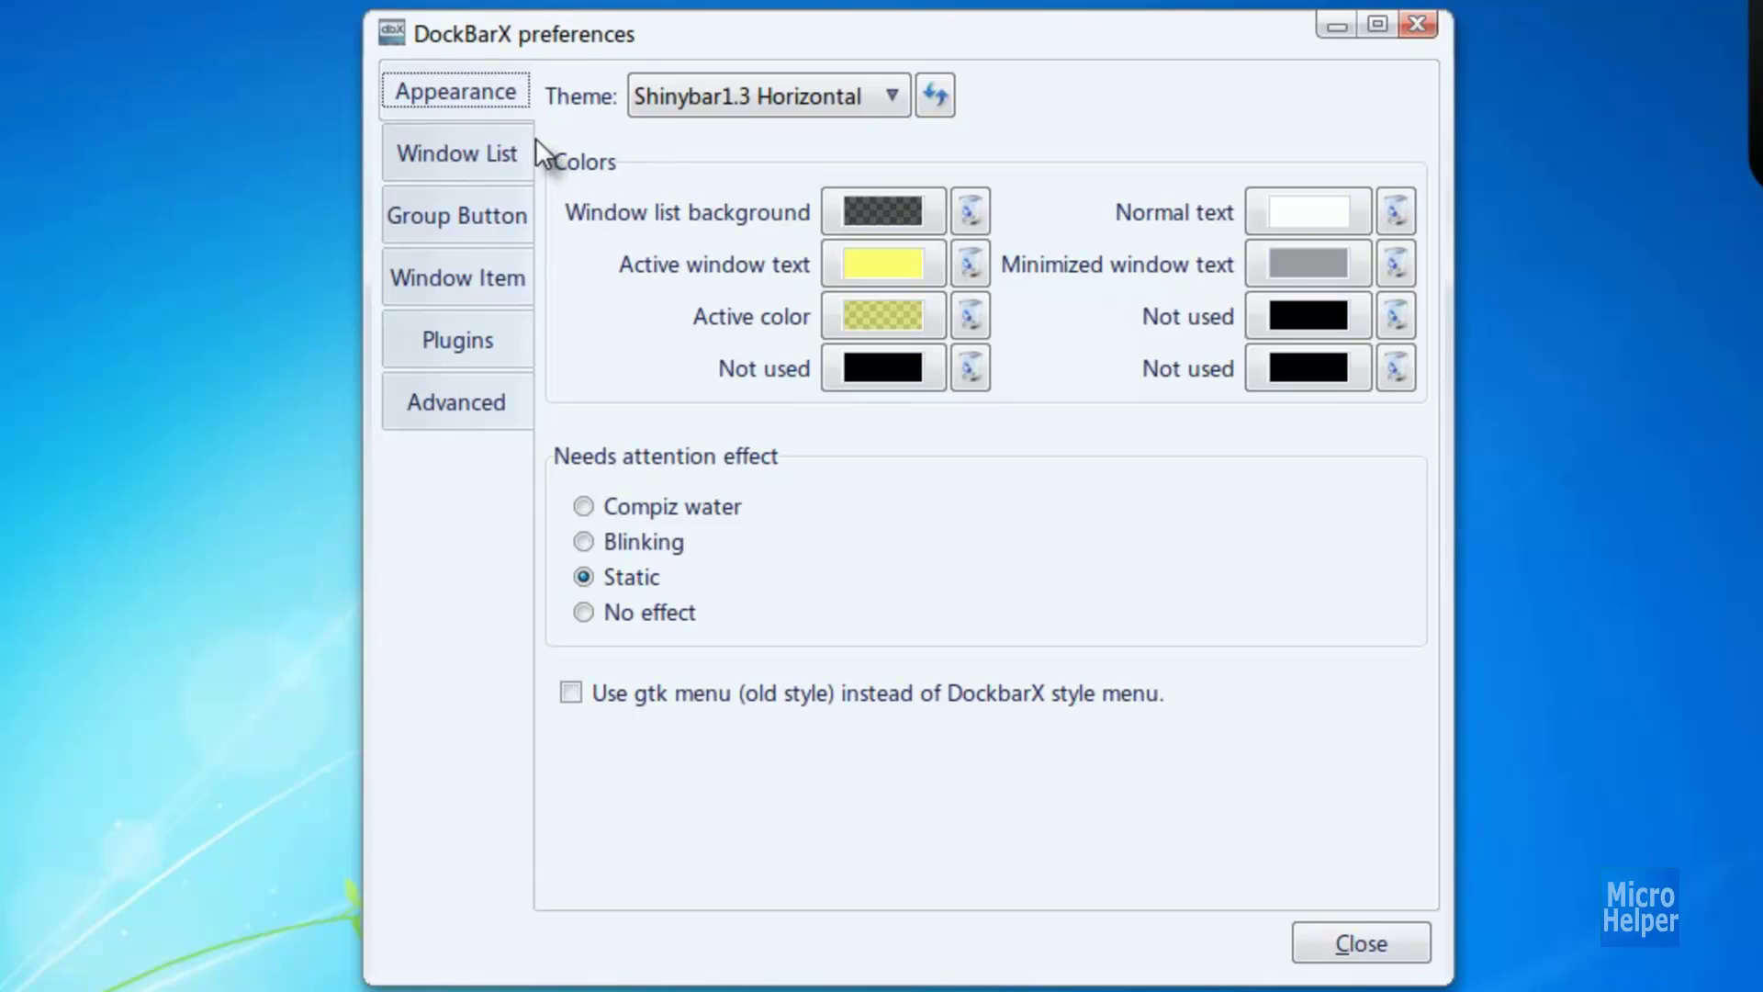
{"action": "left_click", "coordinate": [442, 156]}
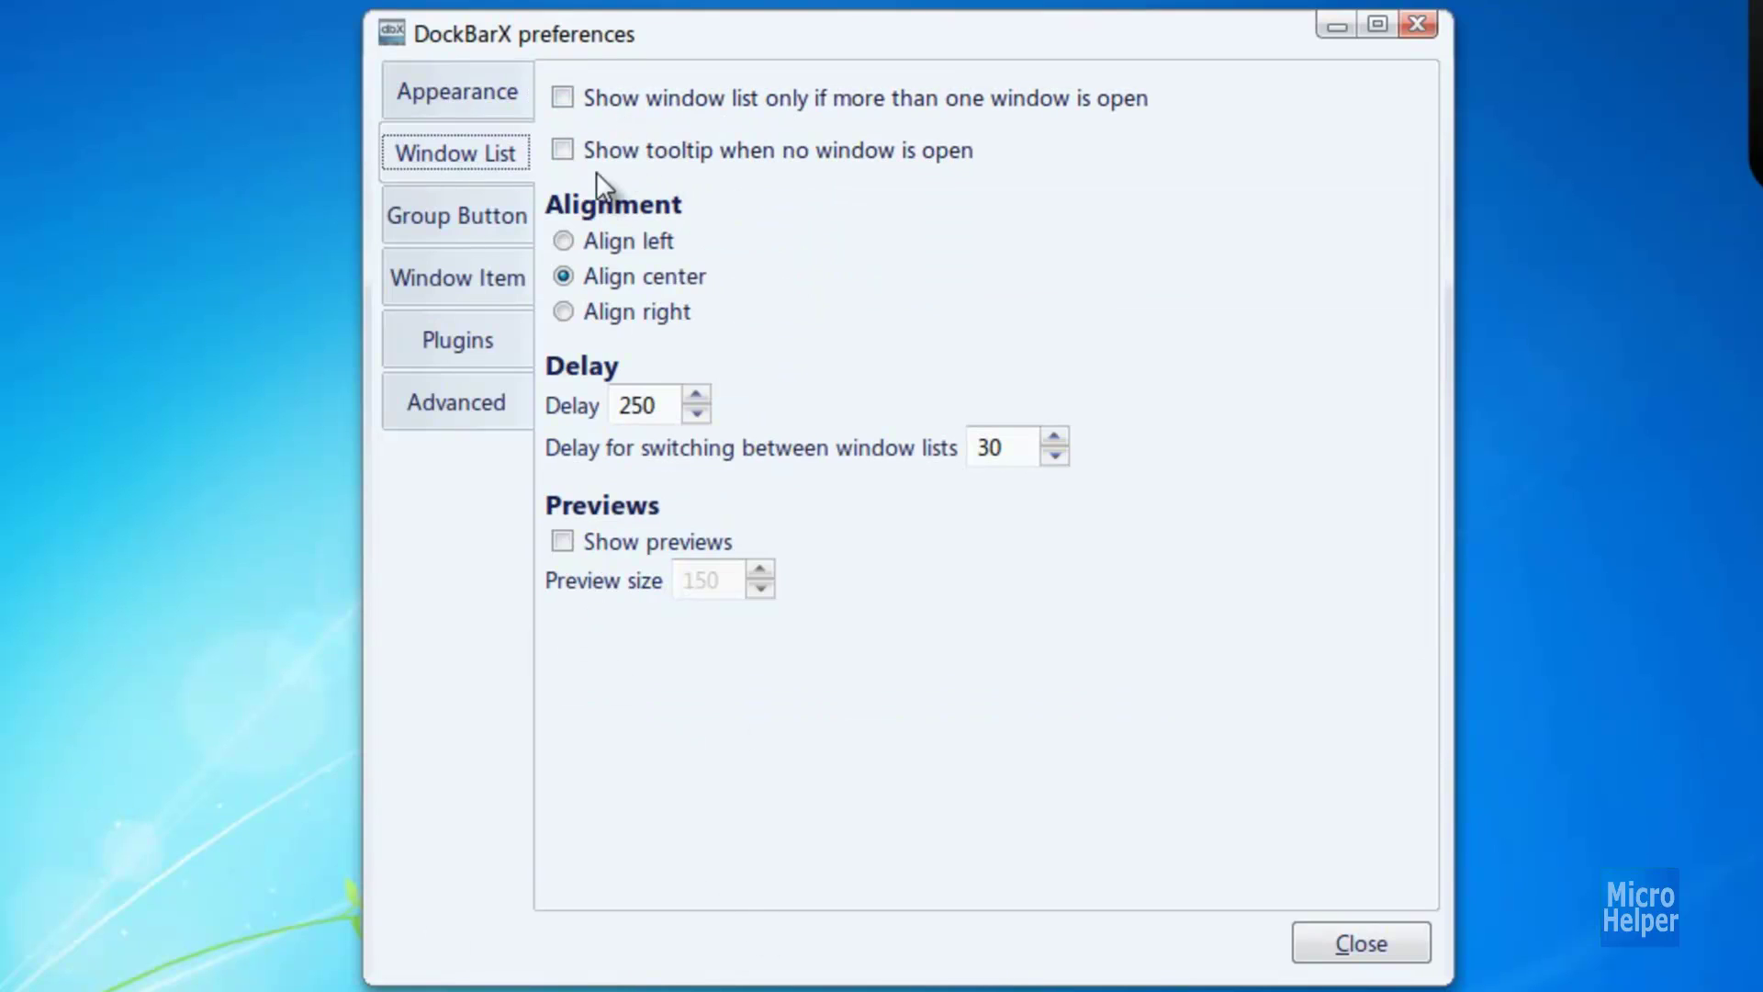
{"action": "left_click", "coordinate": [560, 152]}
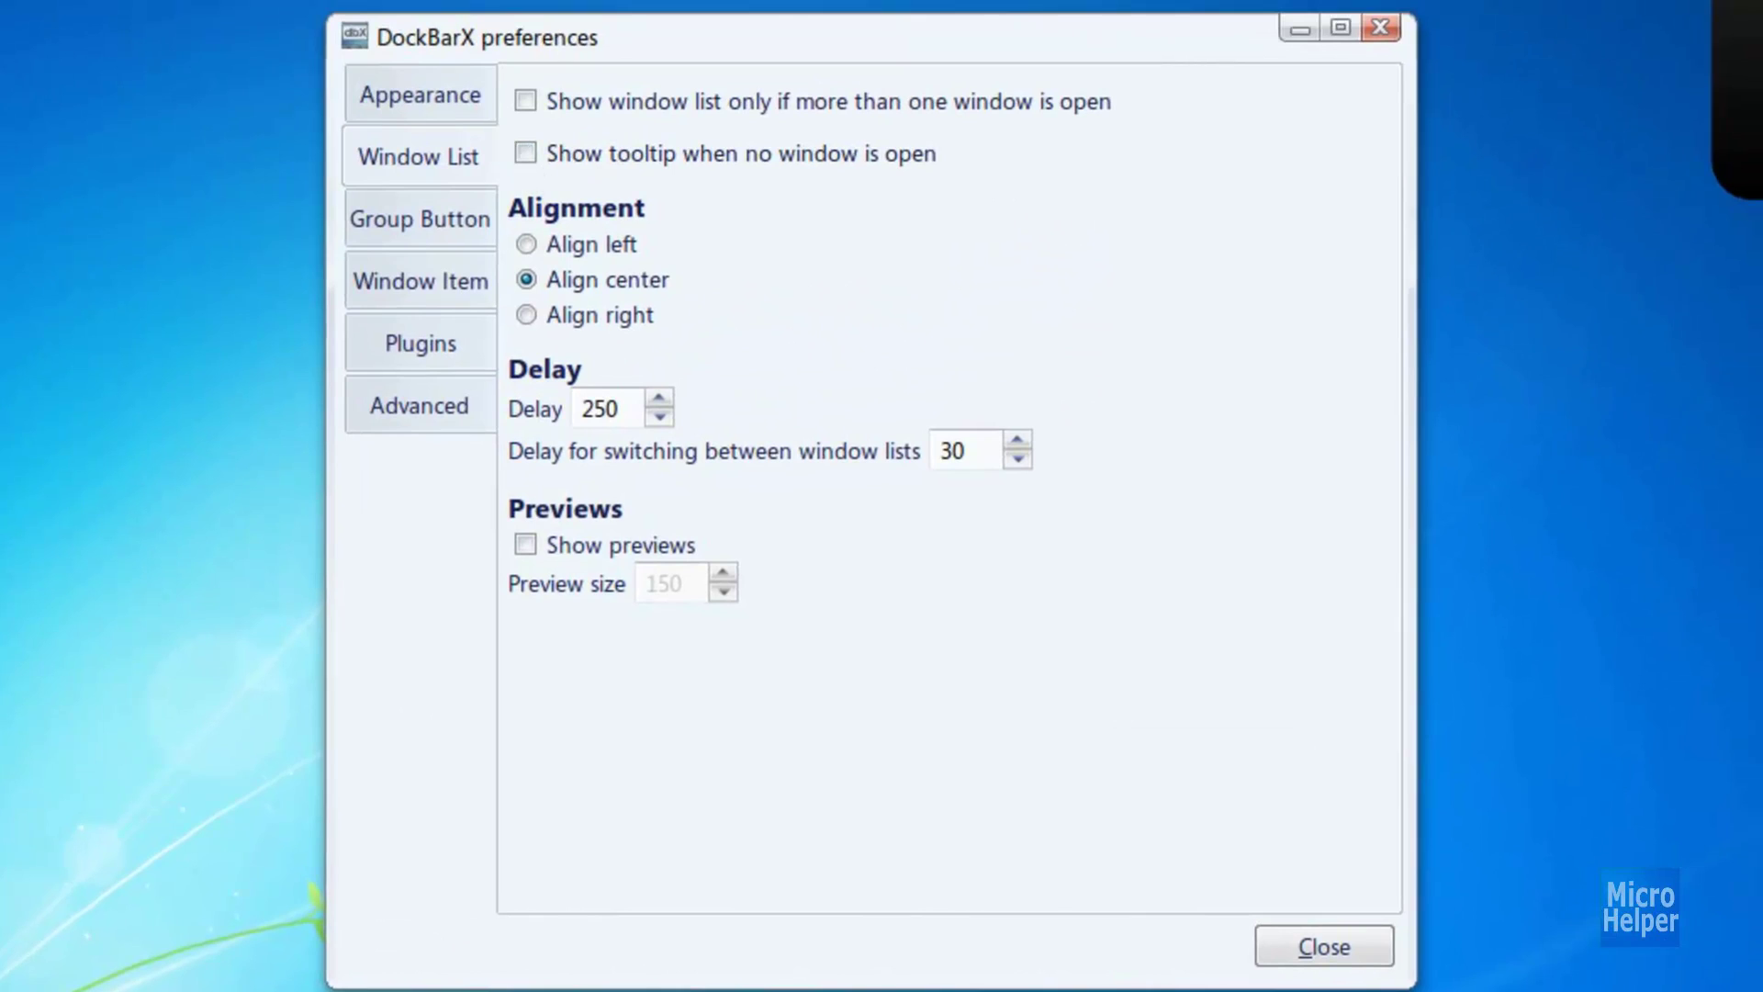
{"action": "left_click", "coordinate": [527, 151]}
{"action": "left_click", "coordinate": [525, 545]}
- Check the DockBarX window preview for Google Chrome by showing and hiding the browser window
{"action": "mouse_move", "coordinate": [117, 991]}
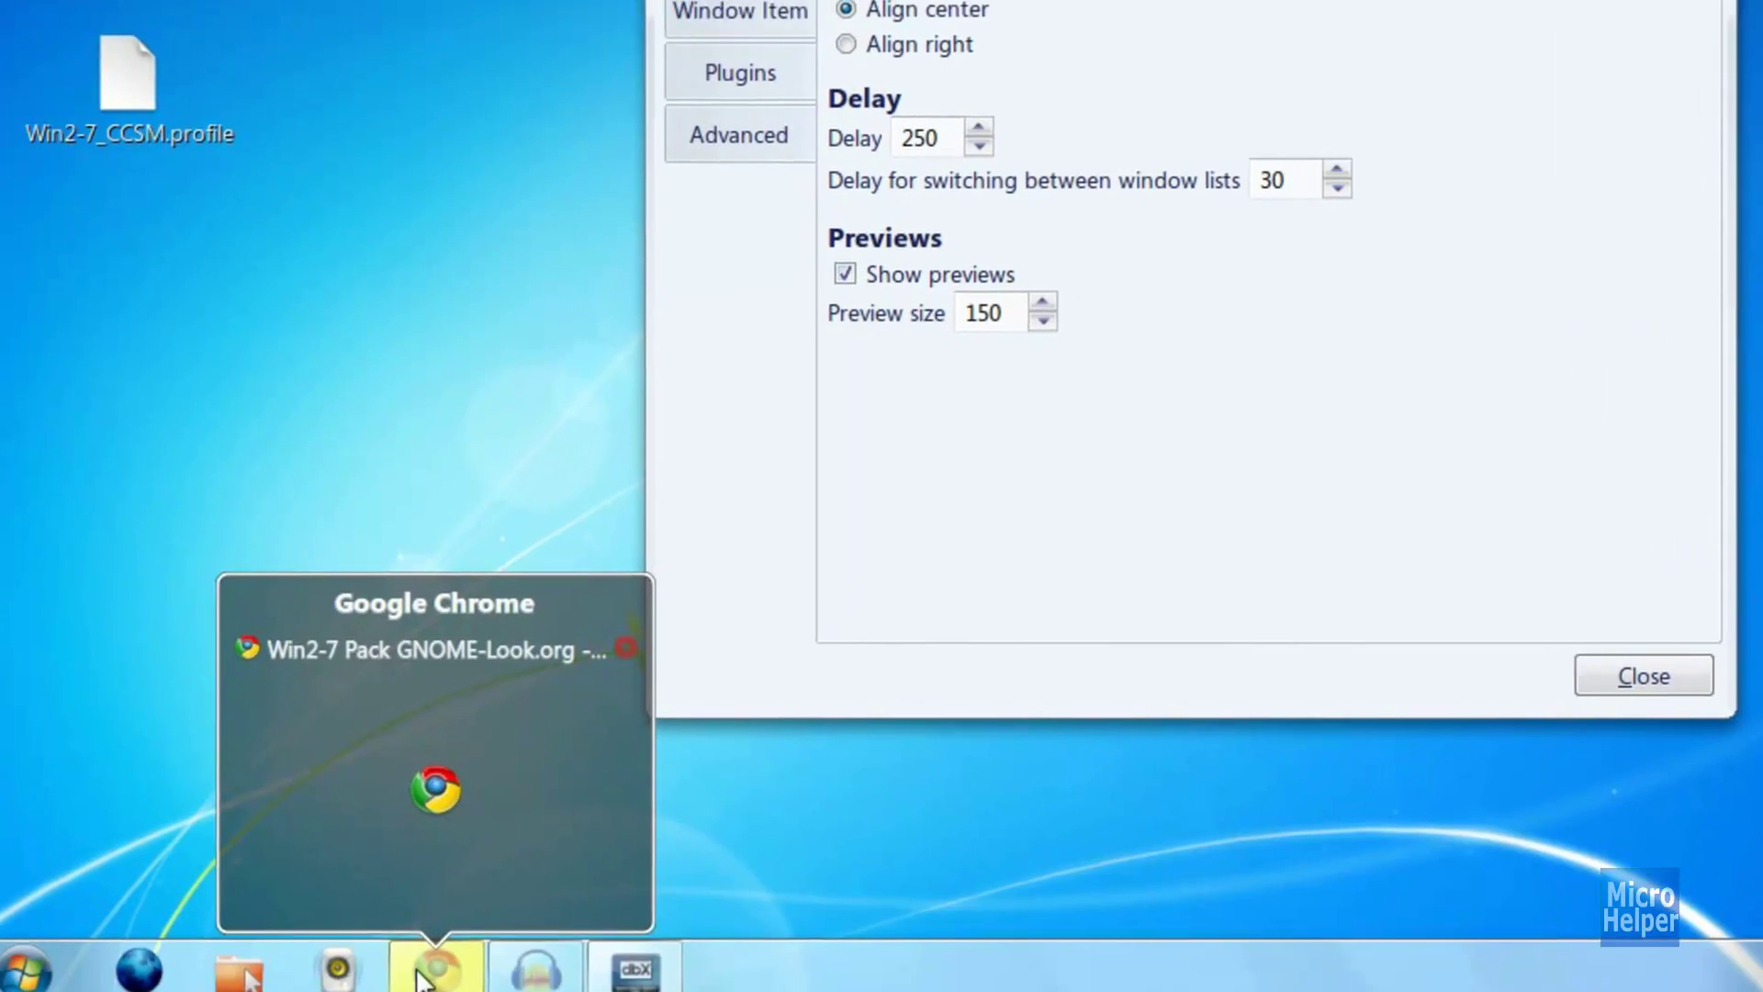
{"action": "left_click", "coordinate": [425, 735]}
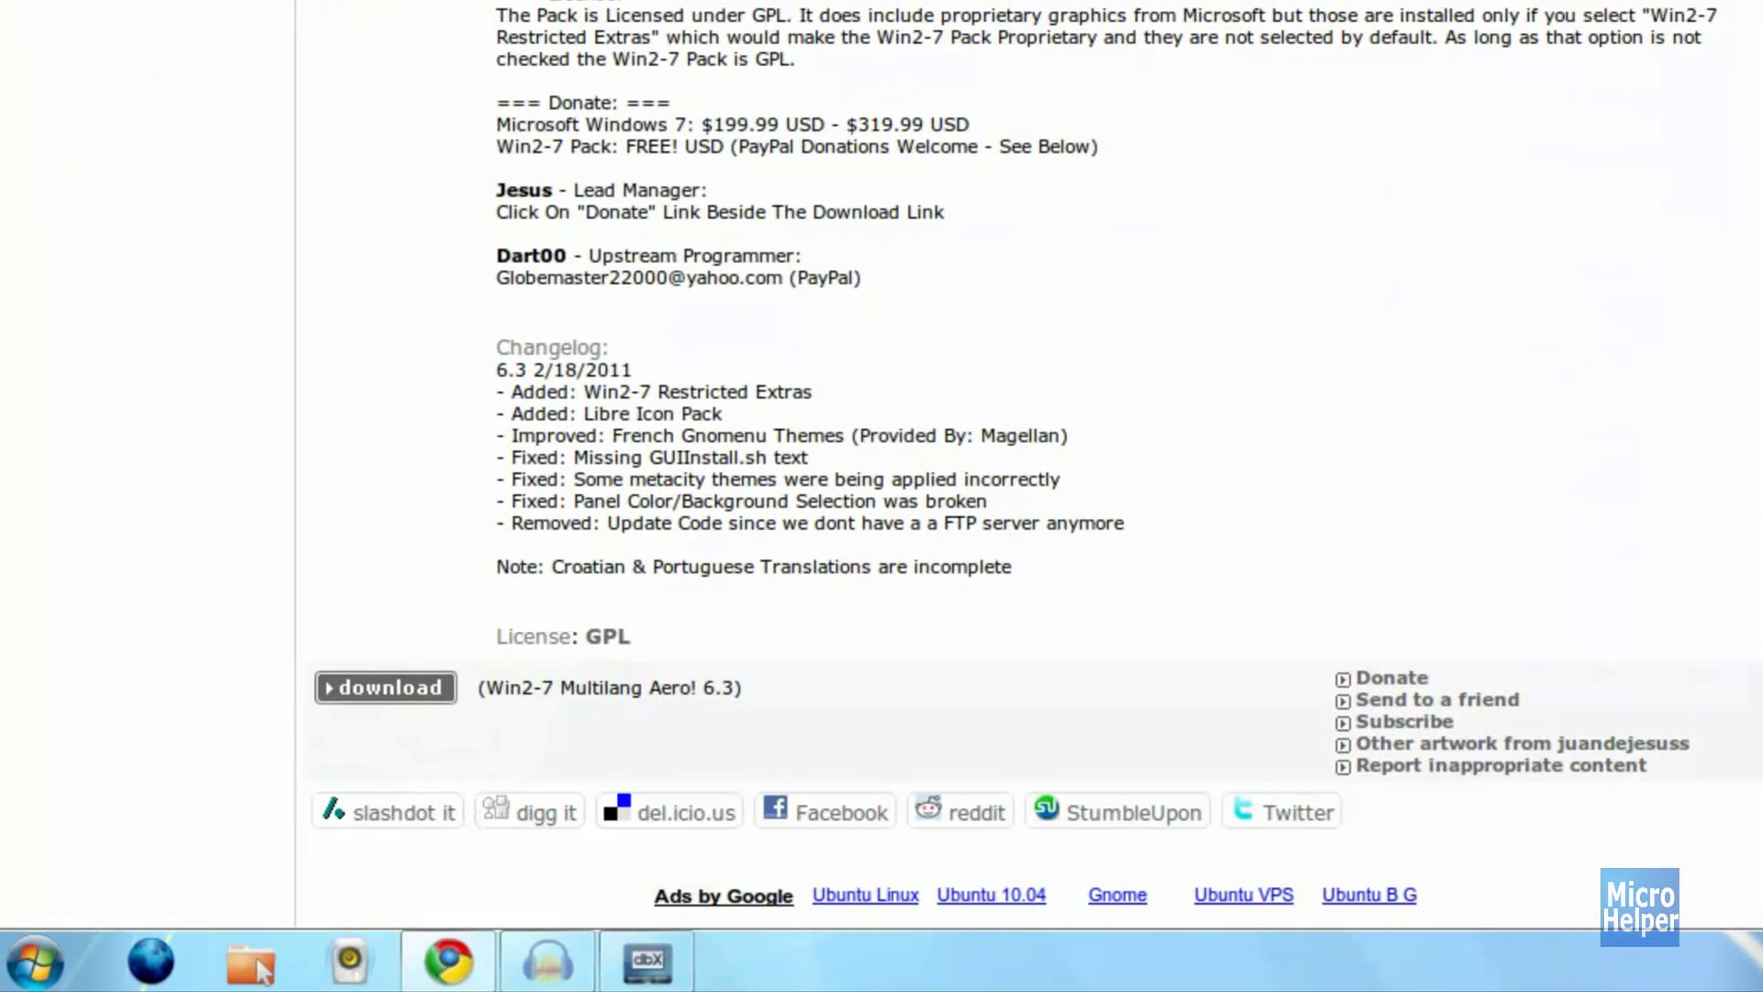
{"action": "mouse_move", "coordinate": [441, 981]}
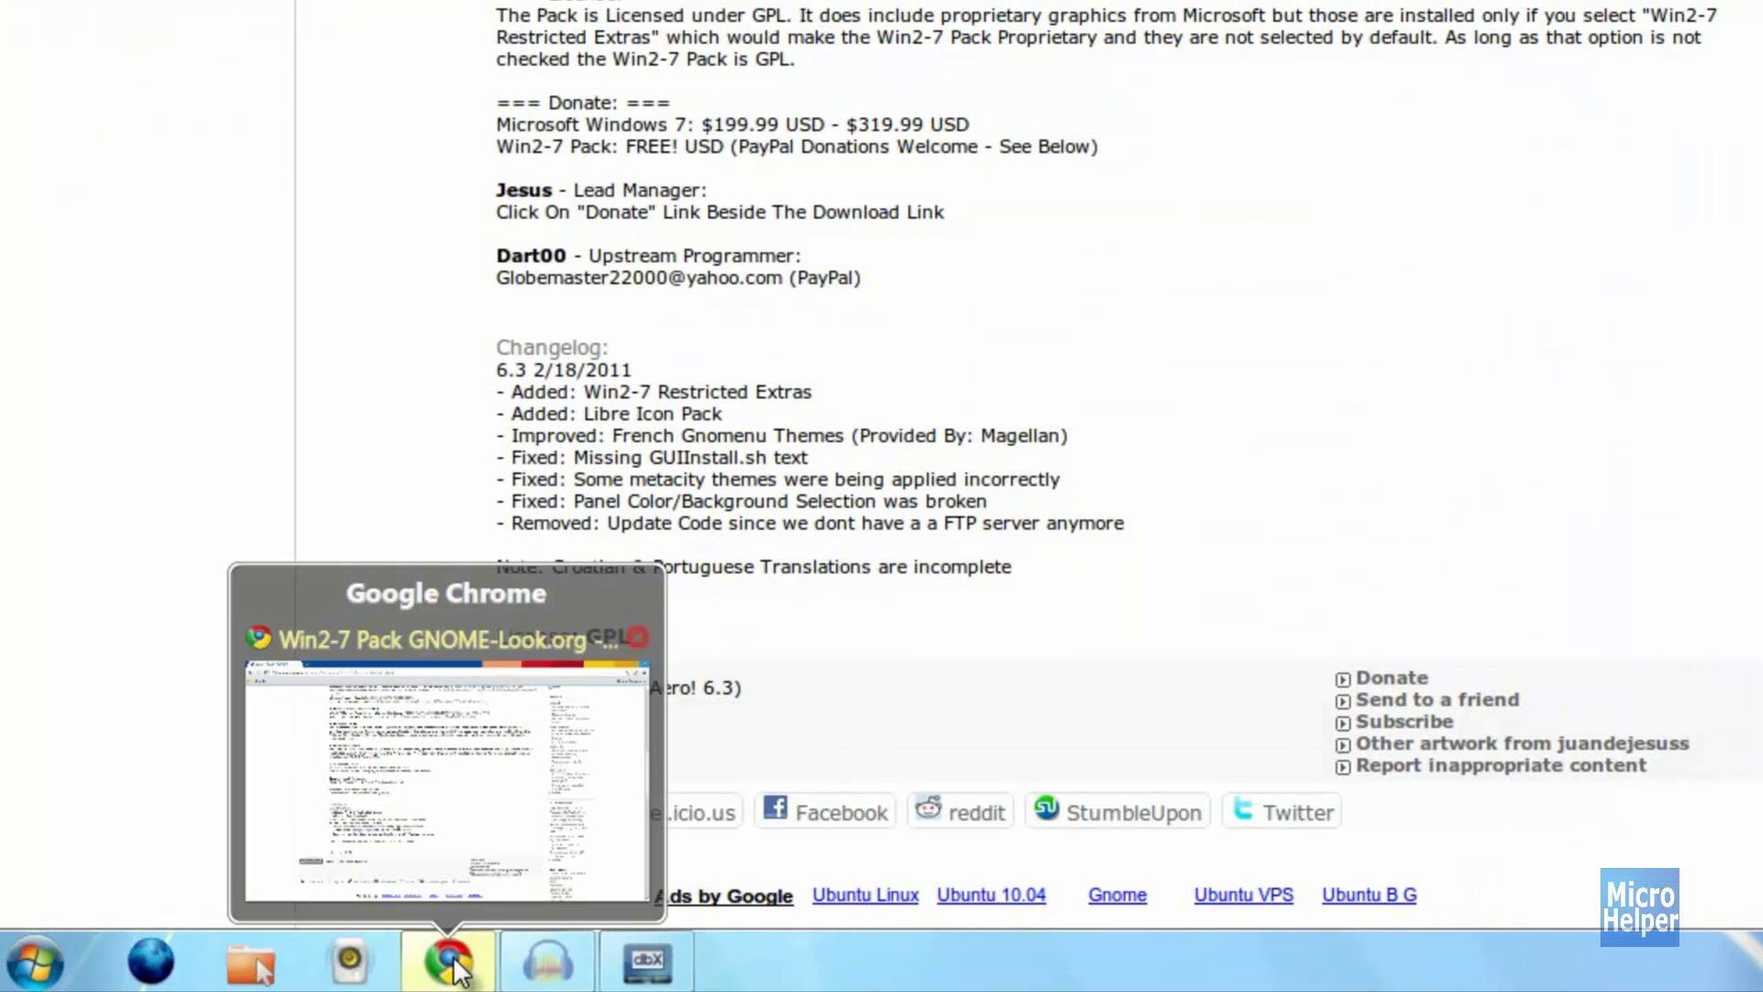
{"action": "left_click", "coordinate": [459, 775]}
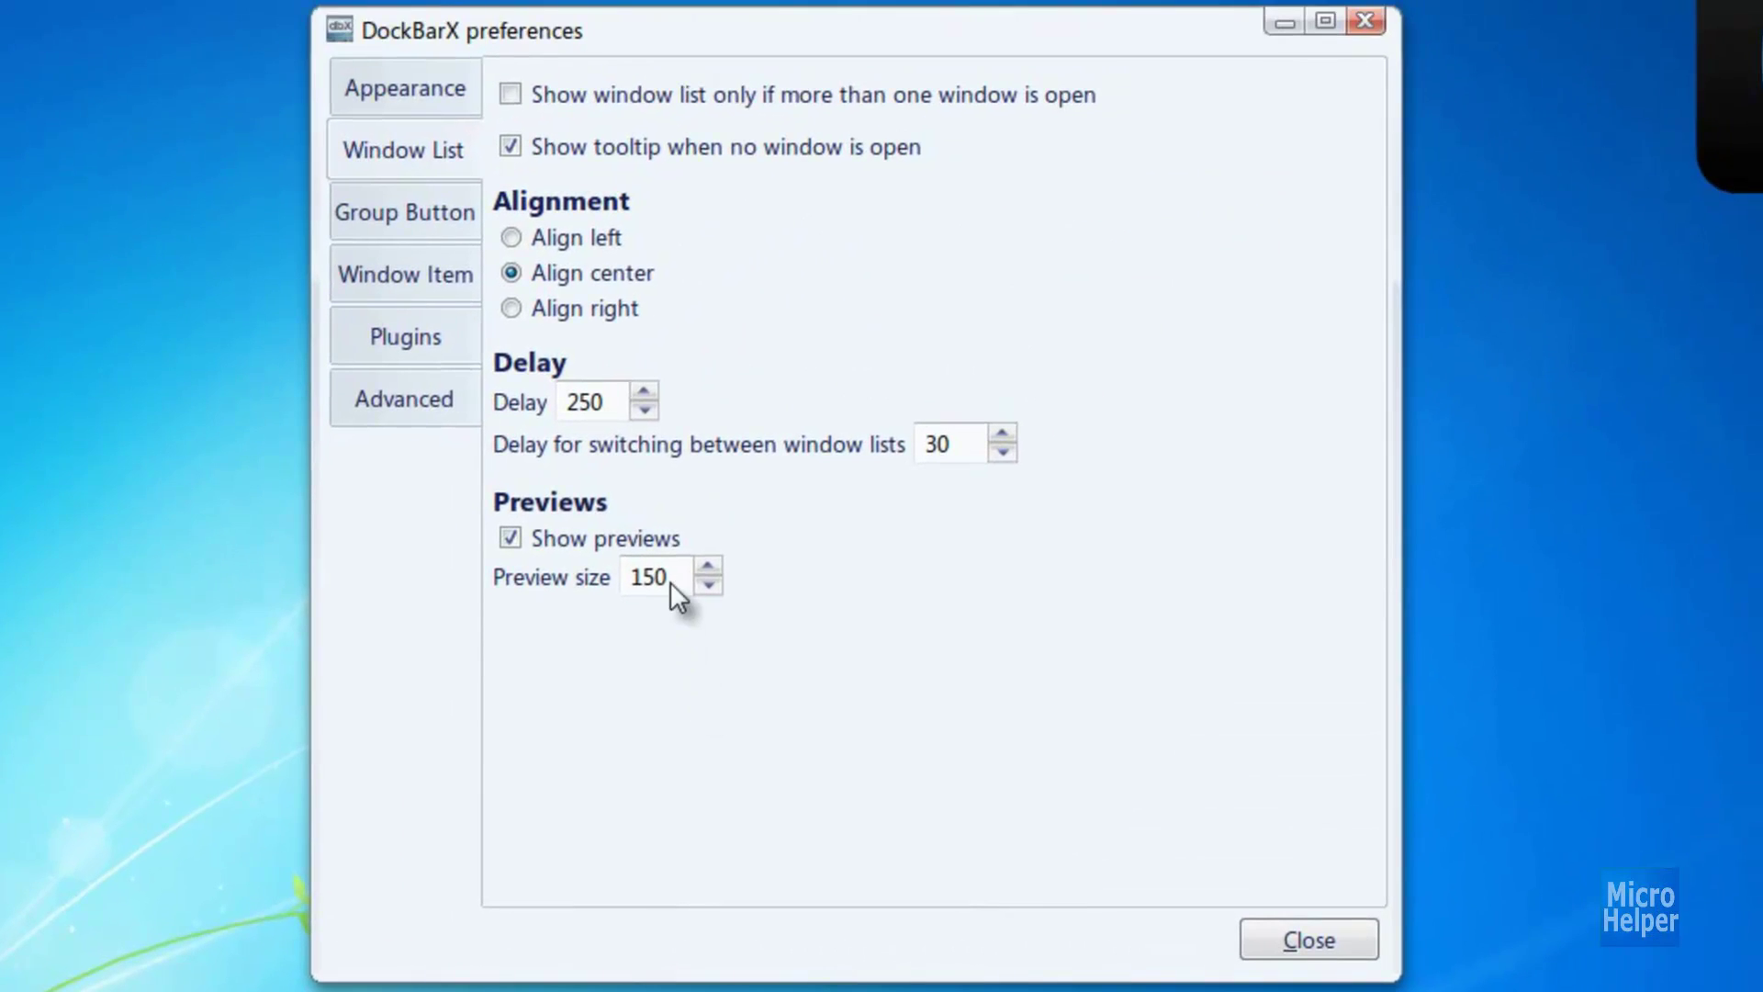
- Review the DockBarX group button, window item and plugin settings, and enable Opacify in the advanced settings
{"action": "left_click", "coordinate": [395, 197]}
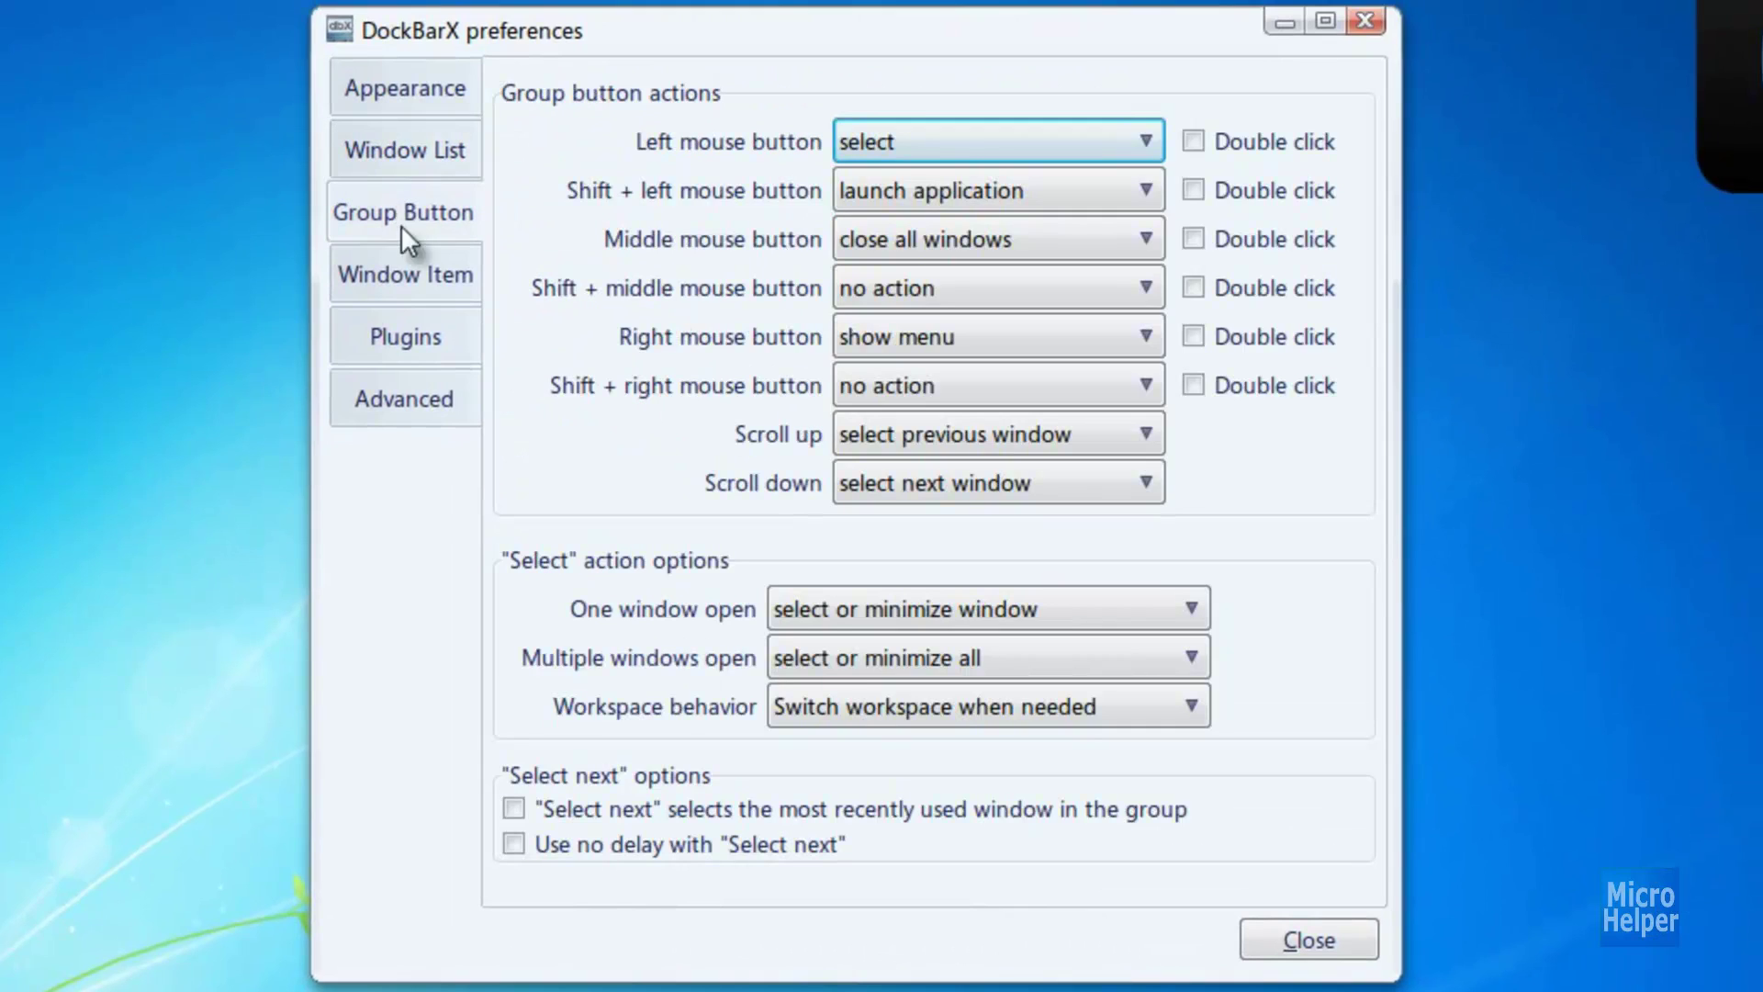
{"action": "left_click", "coordinate": [389, 267]}
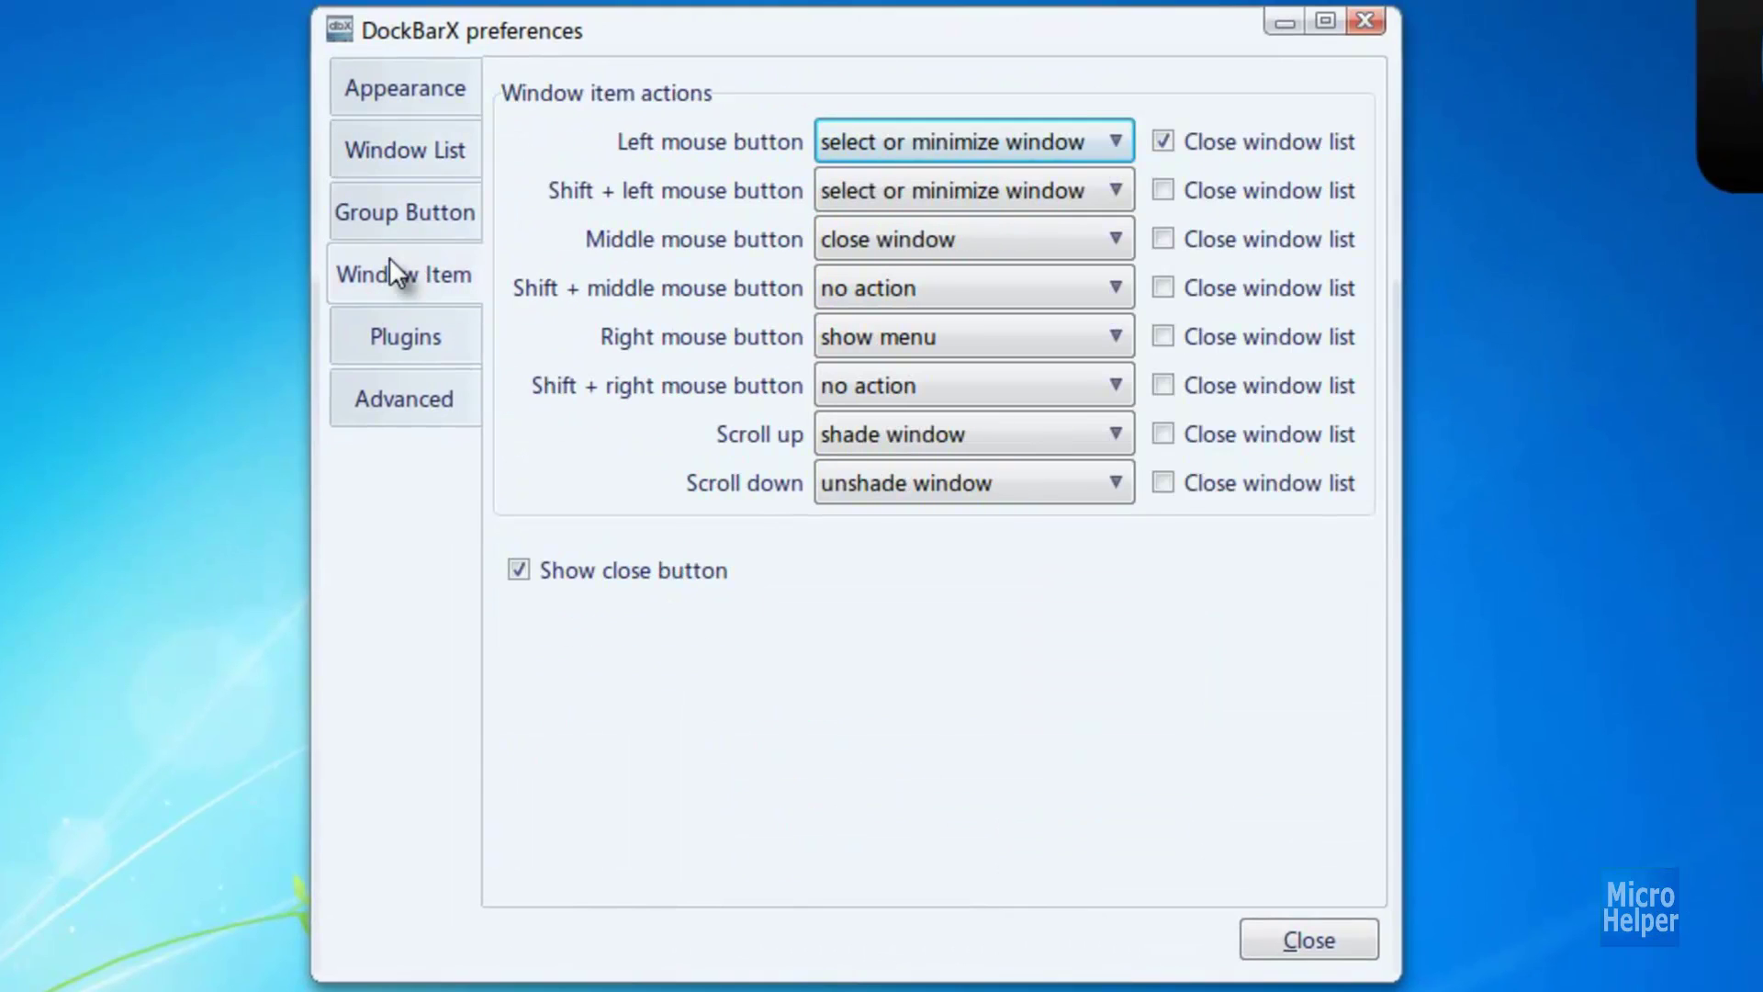
{"action": "left_click", "coordinate": [389, 336]}
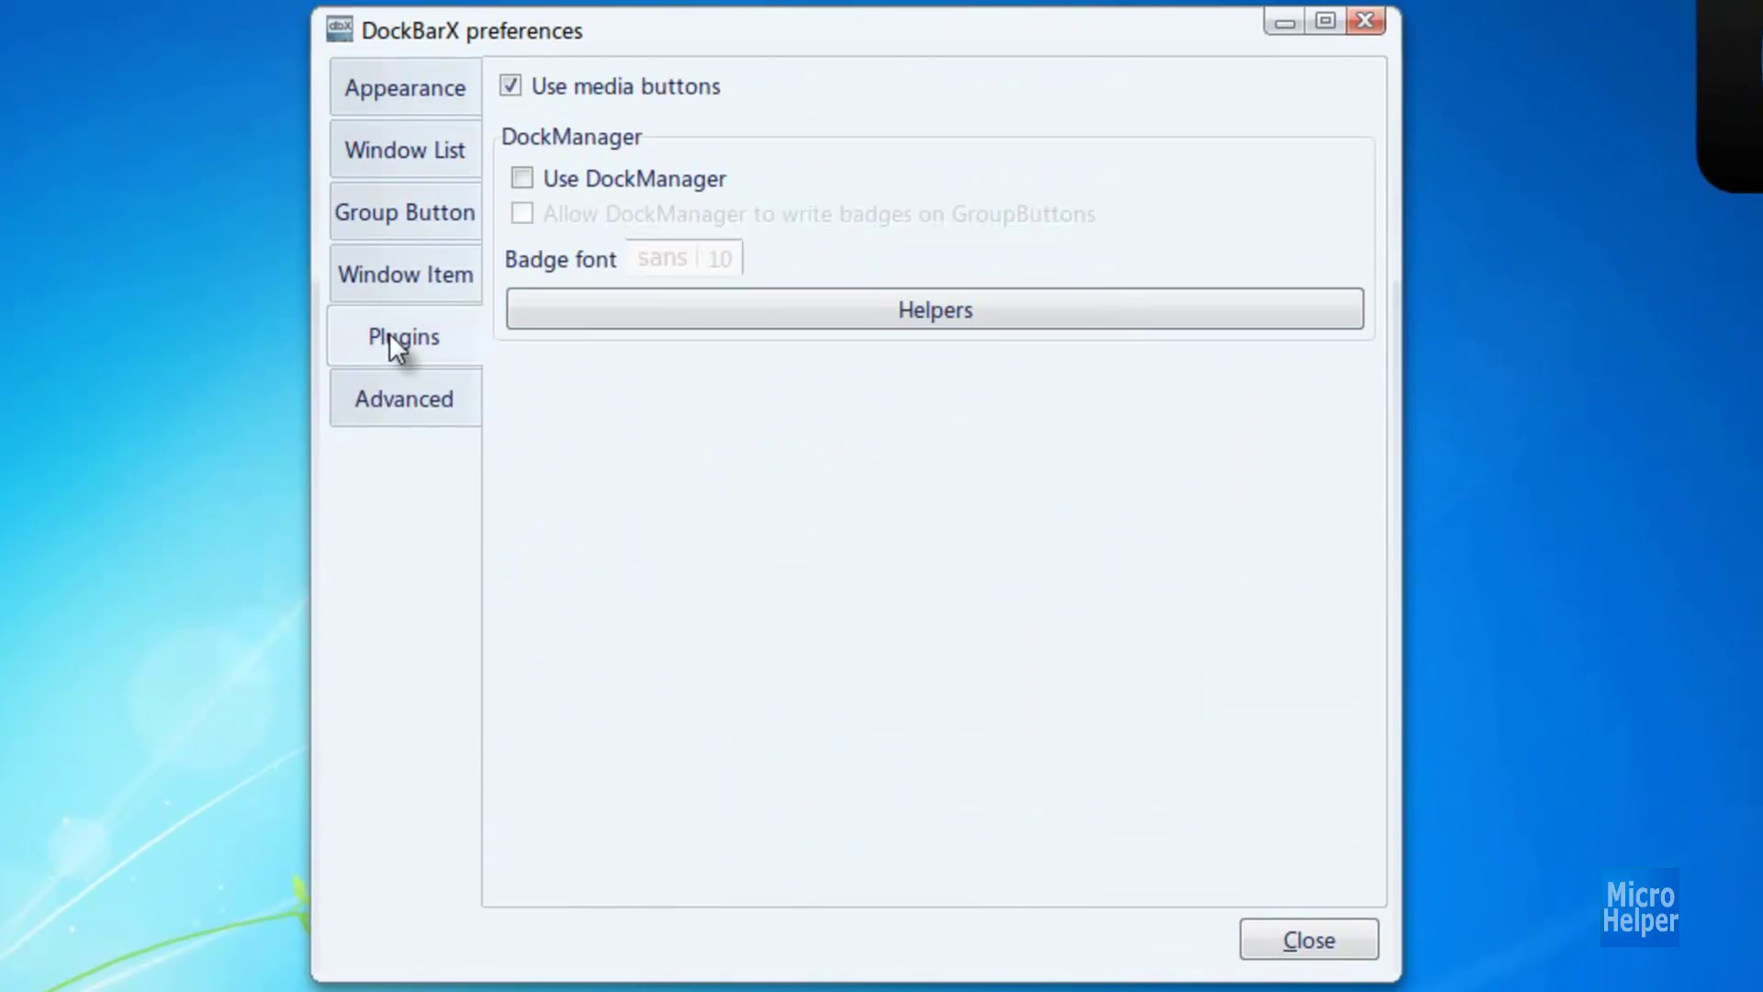
{"action": "left_click", "coordinate": [395, 413]}
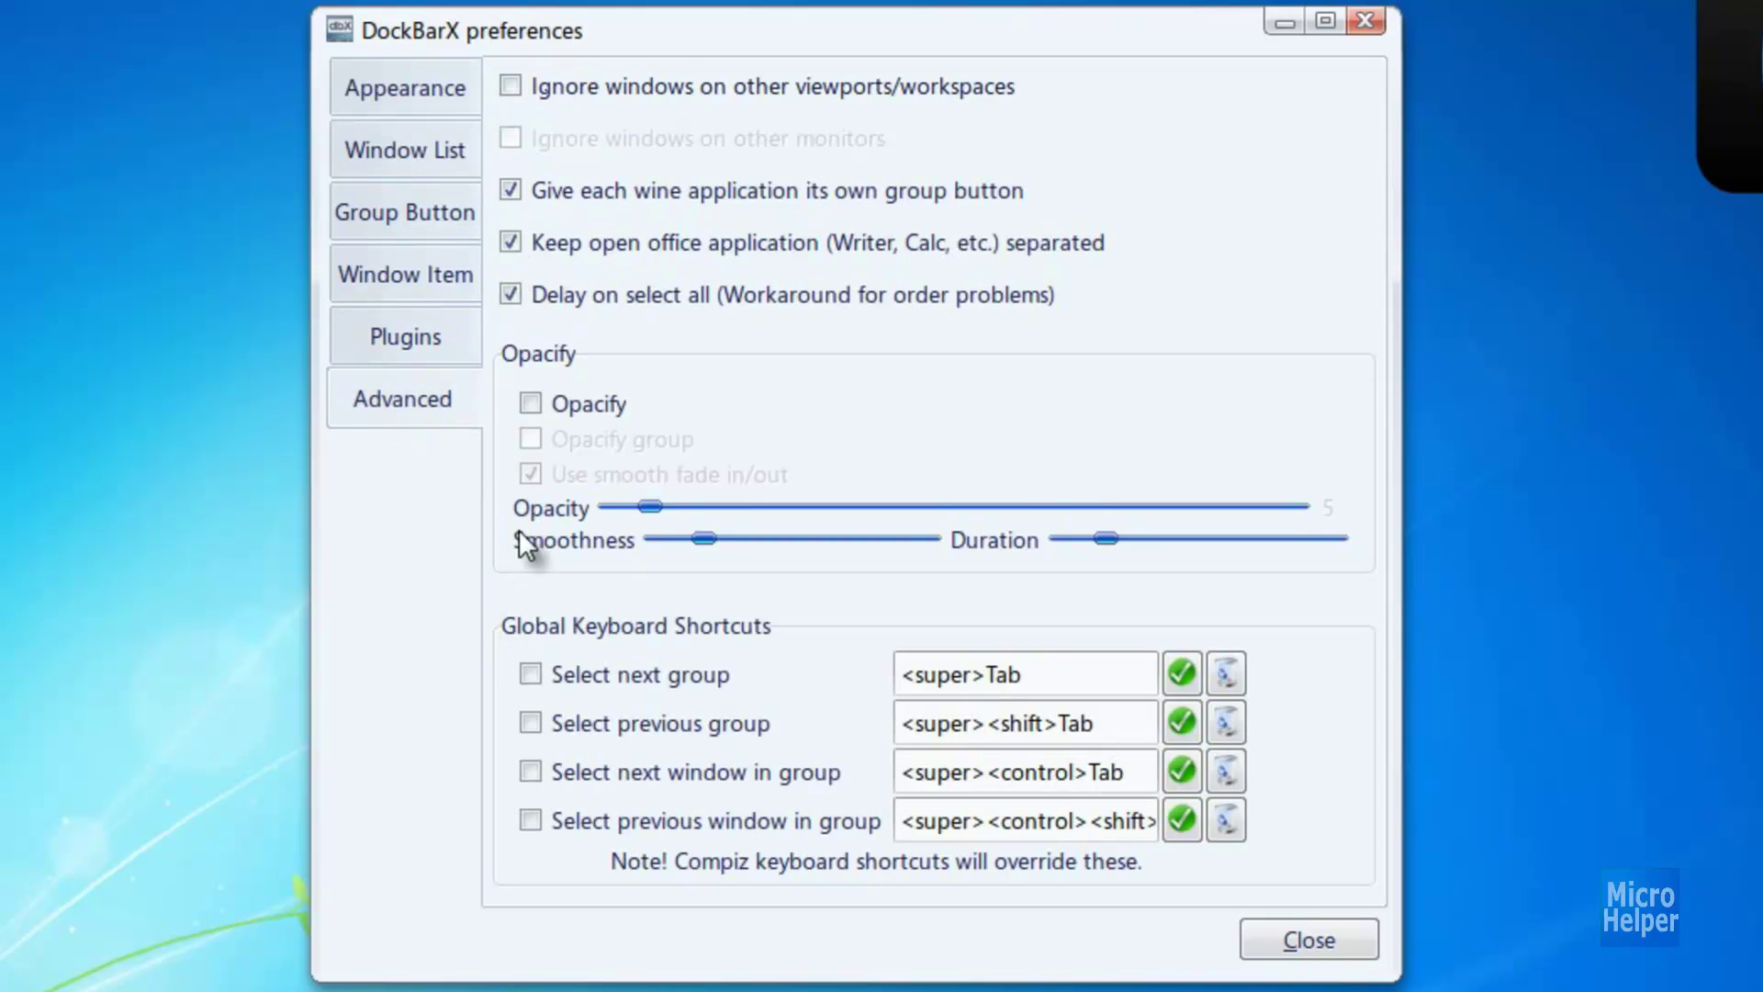
{"action": "left_click", "coordinate": [531, 405]}
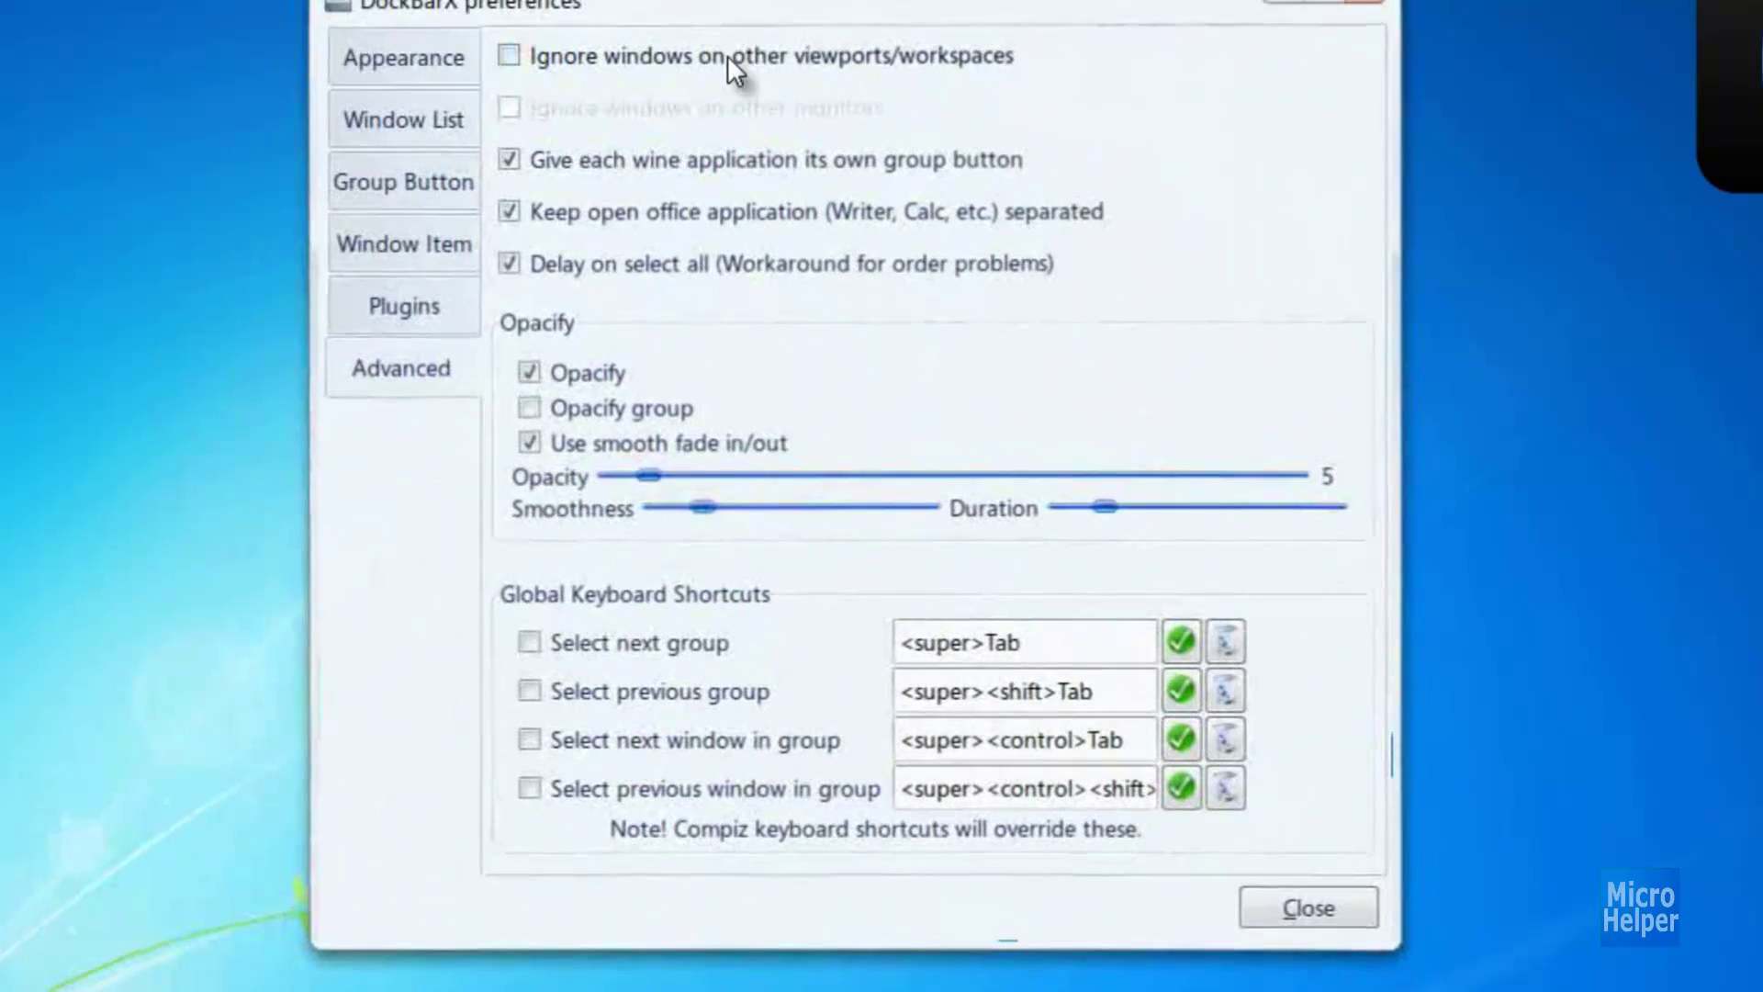
- Check the available DockBarX themes, keep Shinybar1.3 Horizontal, and close the preferences
{"action": "left_click", "coordinate": [437, 59]}
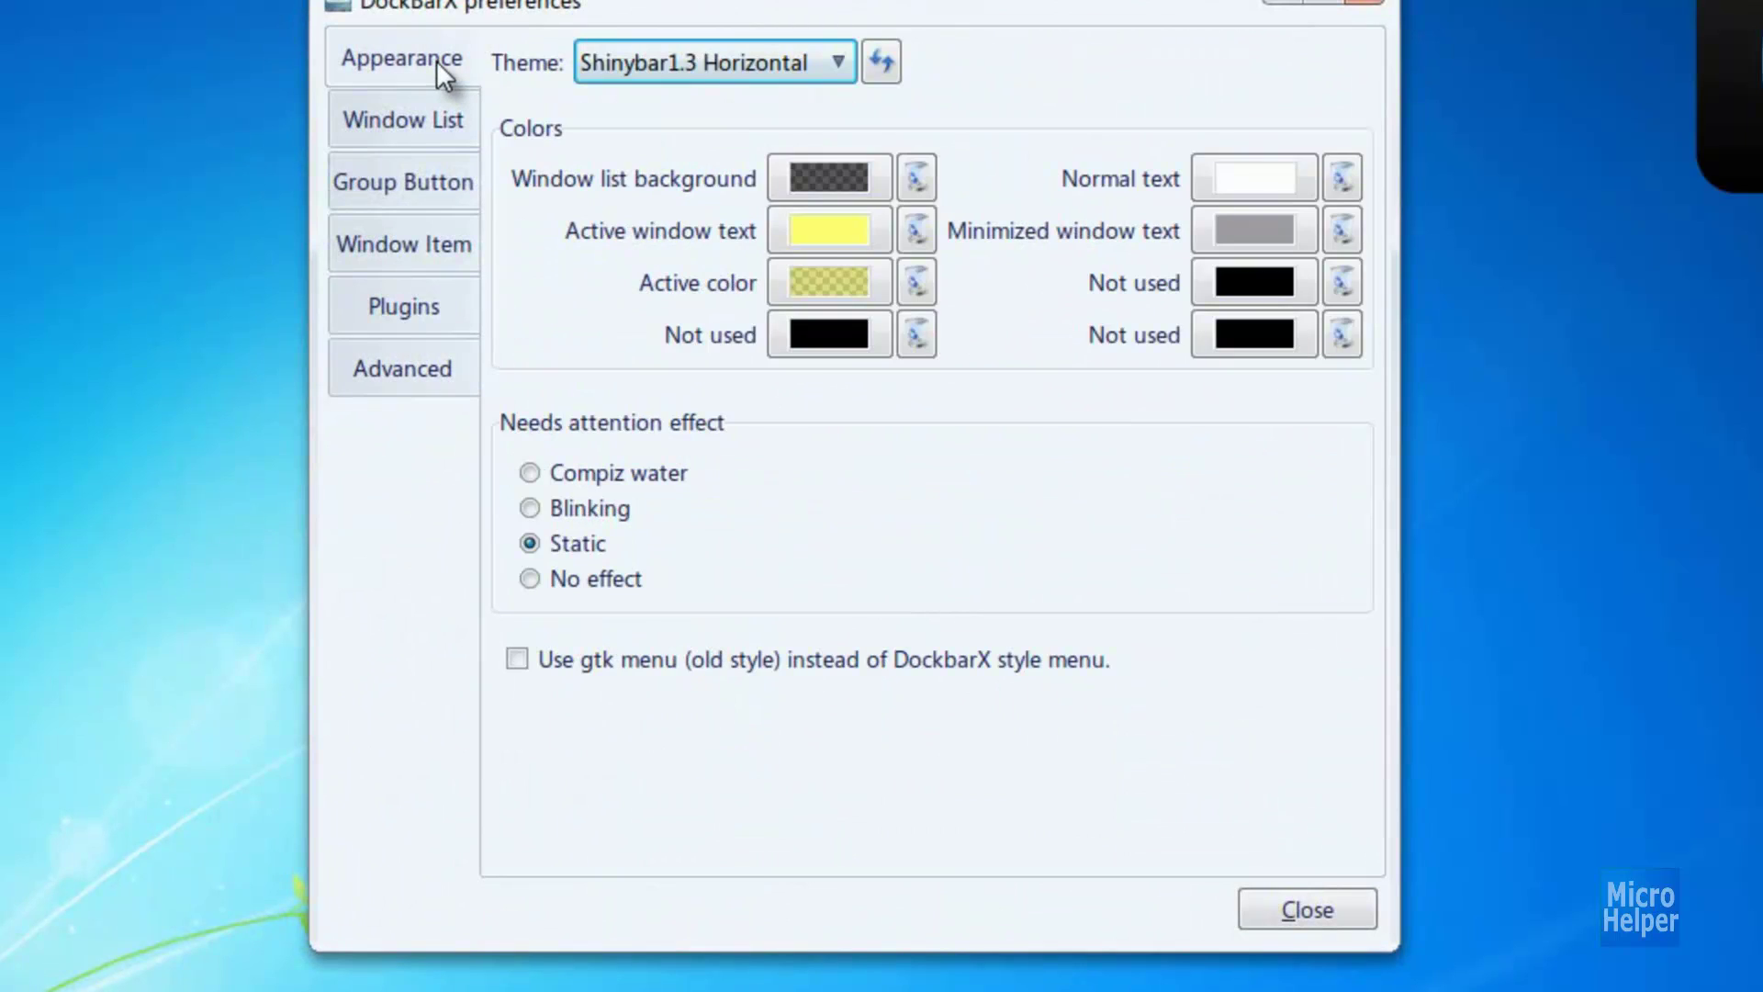
{"action": "left_click", "coordinate": [603, 48]}
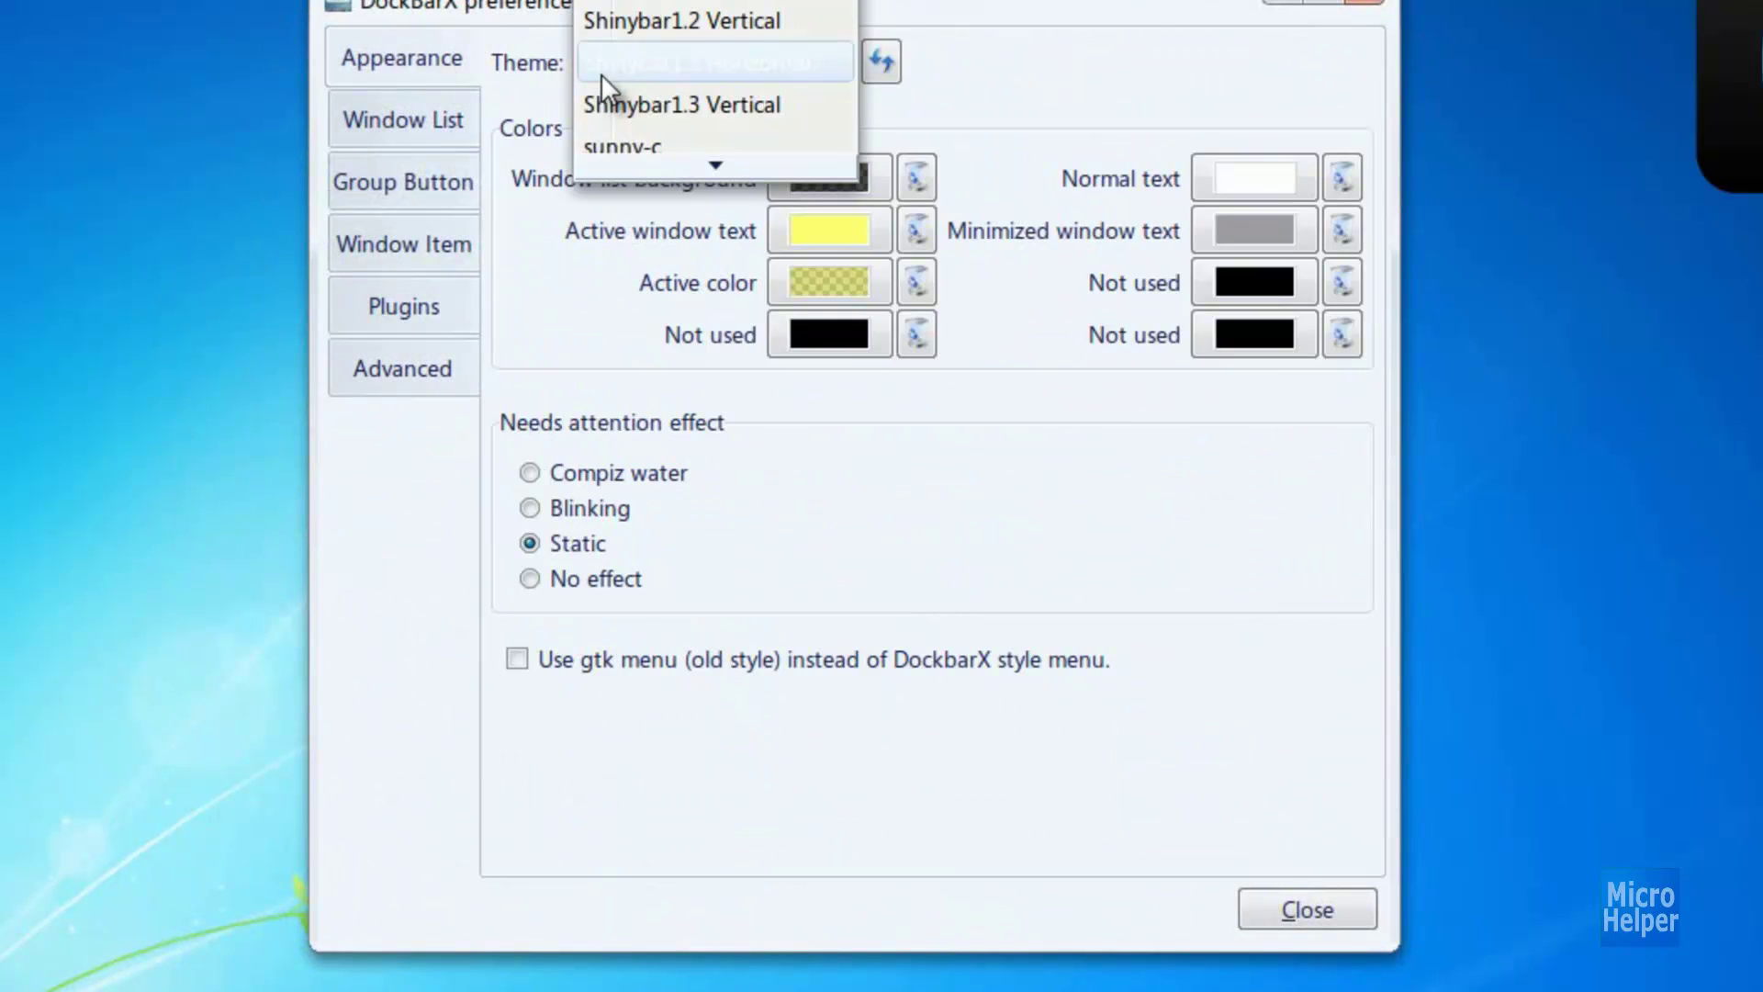
{"action": "left_click", "coordinate": [668, 59]}
{"action": "left_click", "coordinate": [667, 75]}
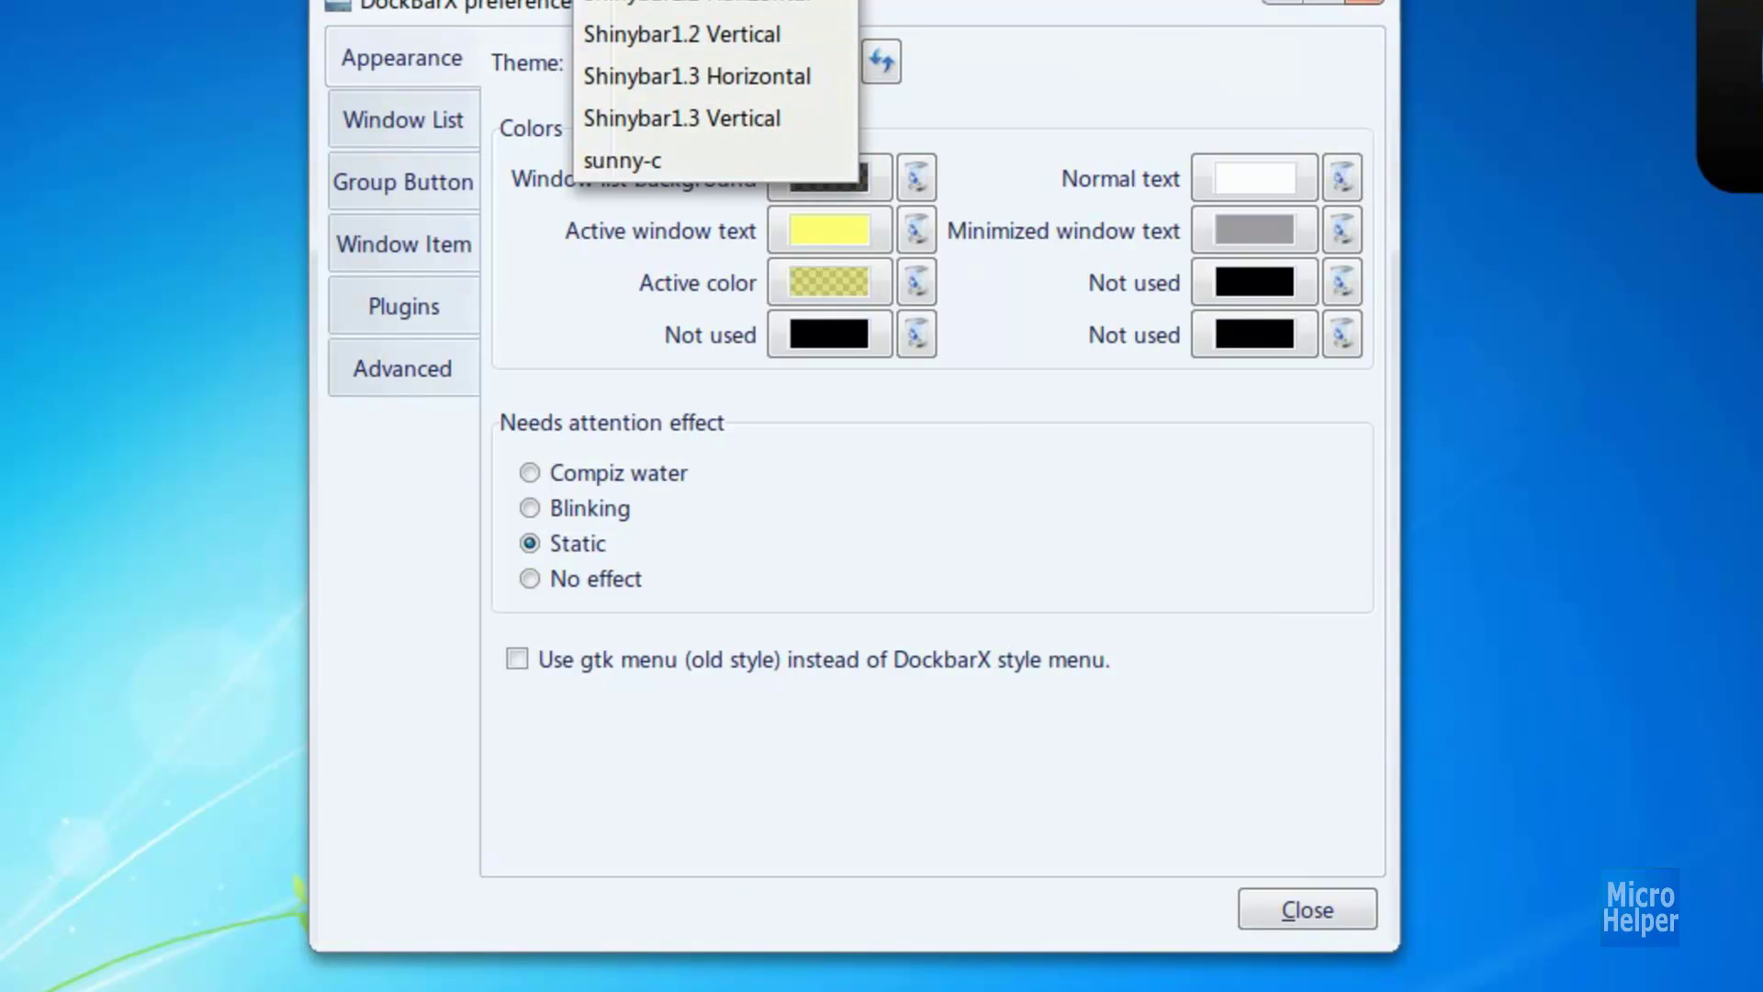
{"action": "left_click", "coordinate": [667, 76]}
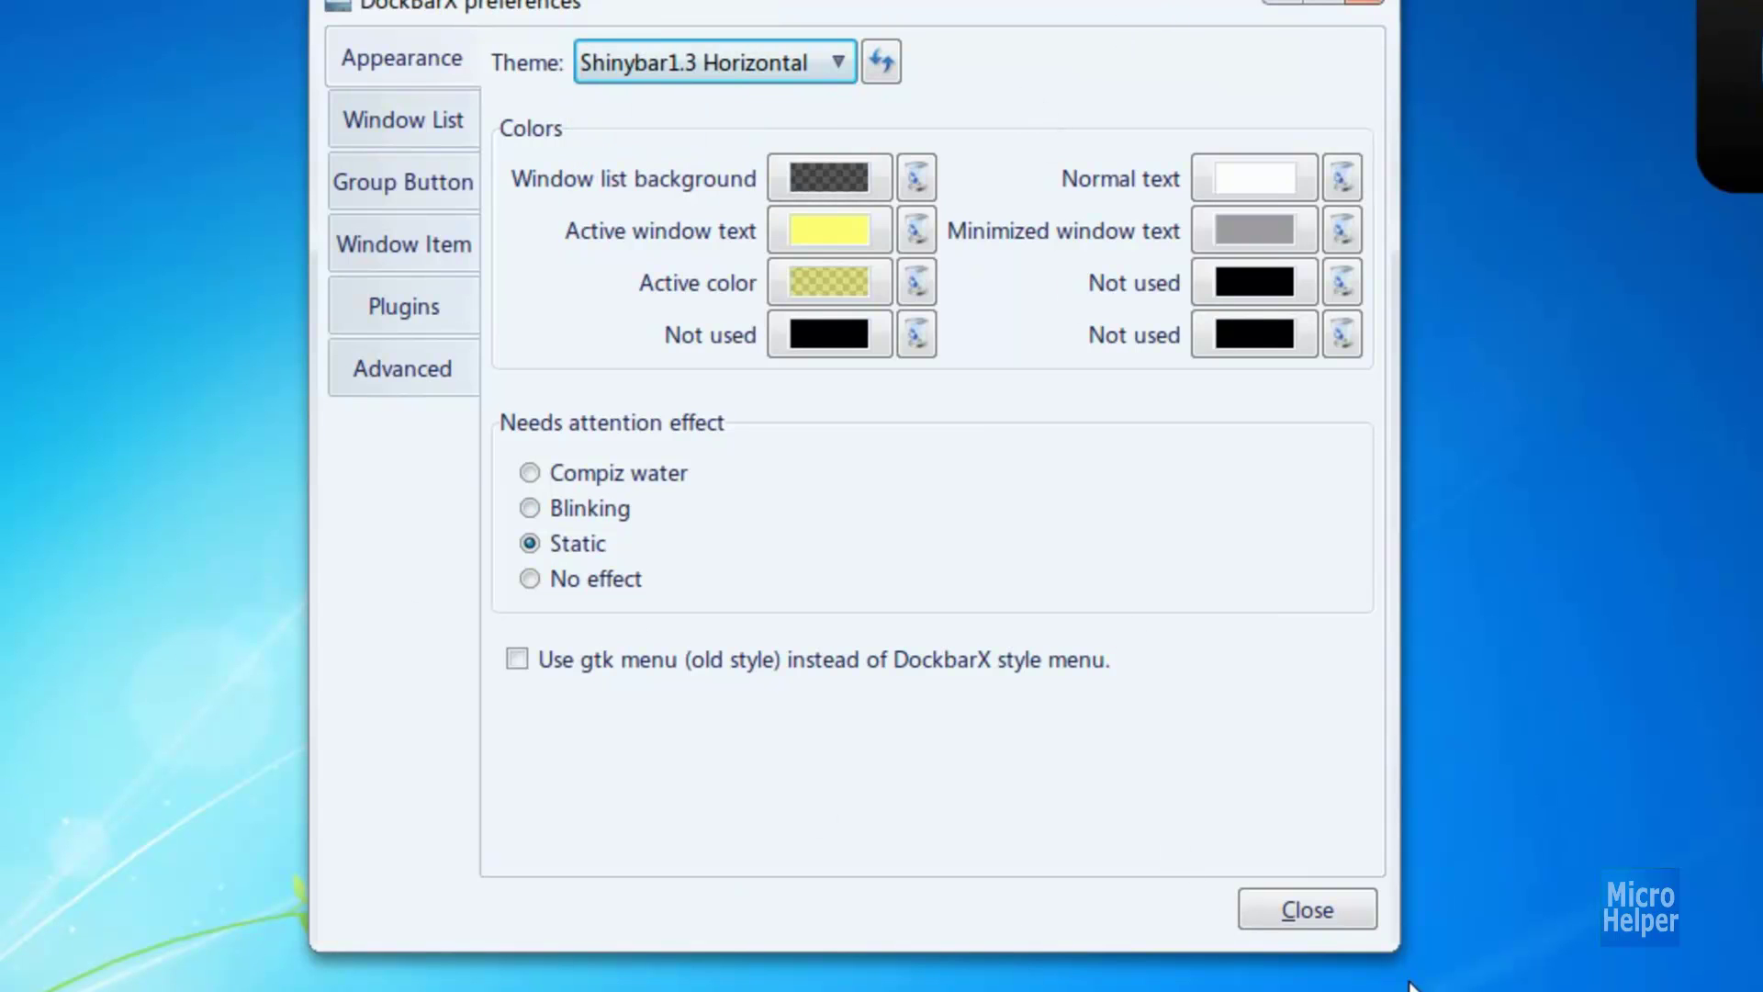
{"action": "left_click", "coordinate": [1308, 909]}
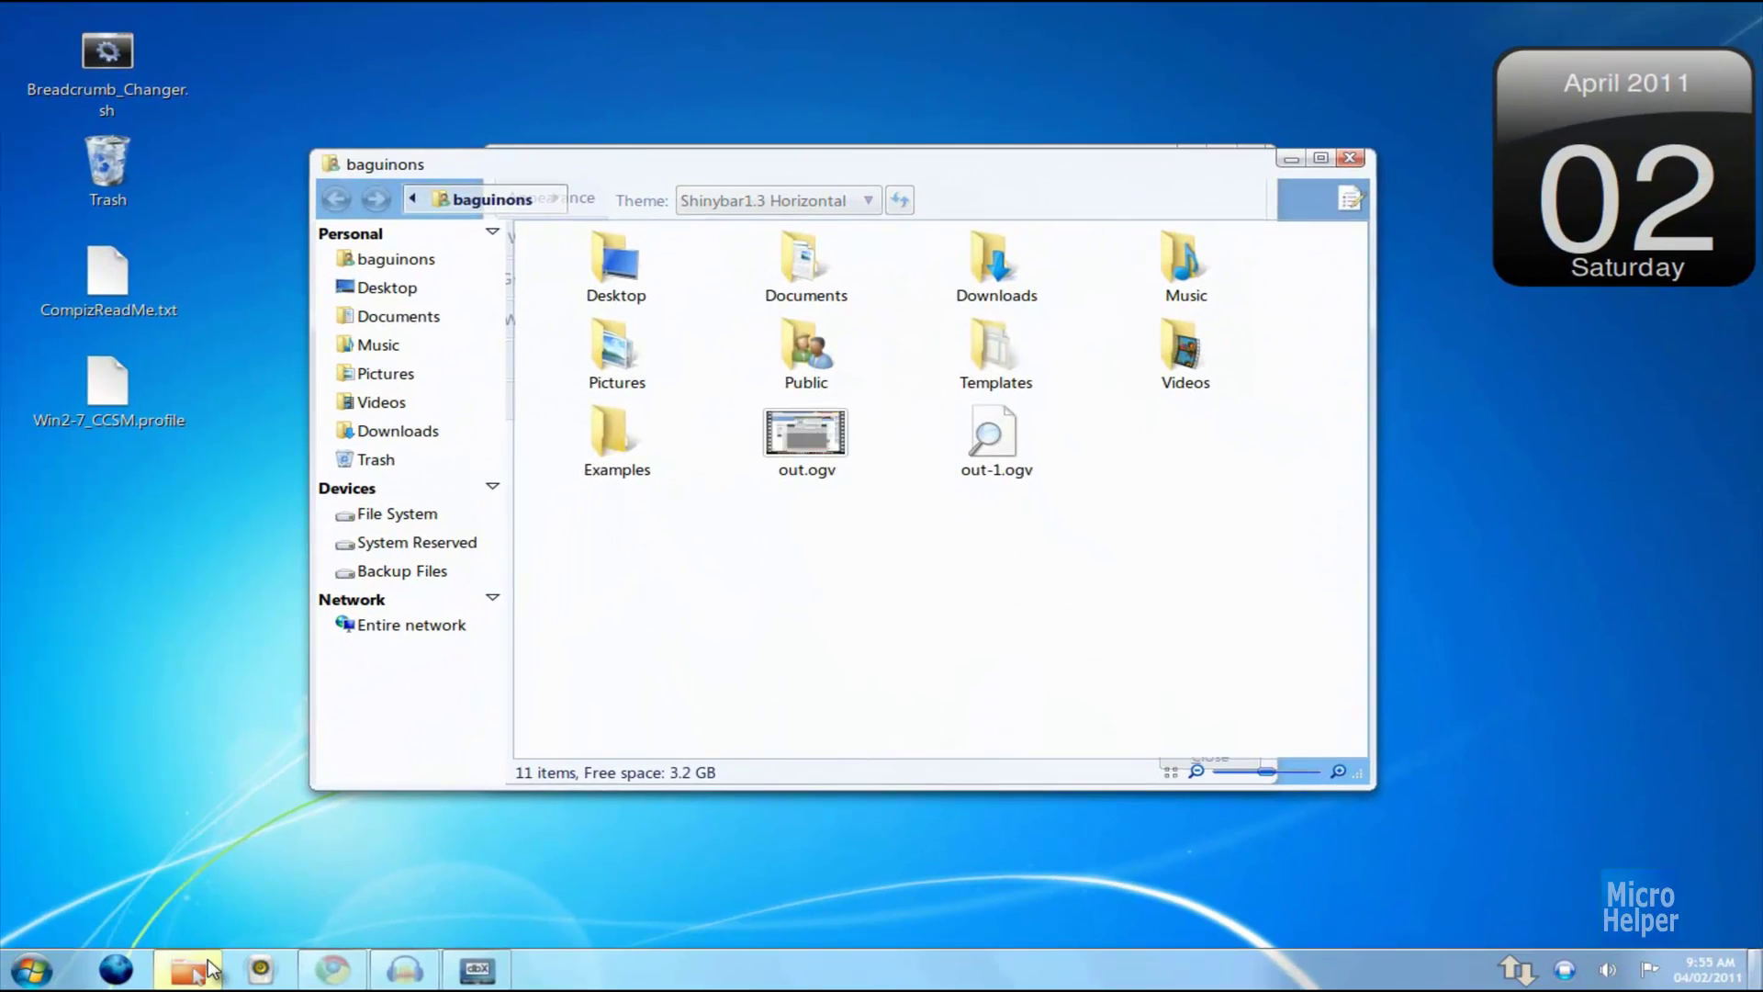
- Open the home and Pictures folders in separate file manager windows and check their previews on the panel
{"action": "right_click", "coordinate": [209, 969]}
{"action": "left_click", "coordinate": [17, 884]}
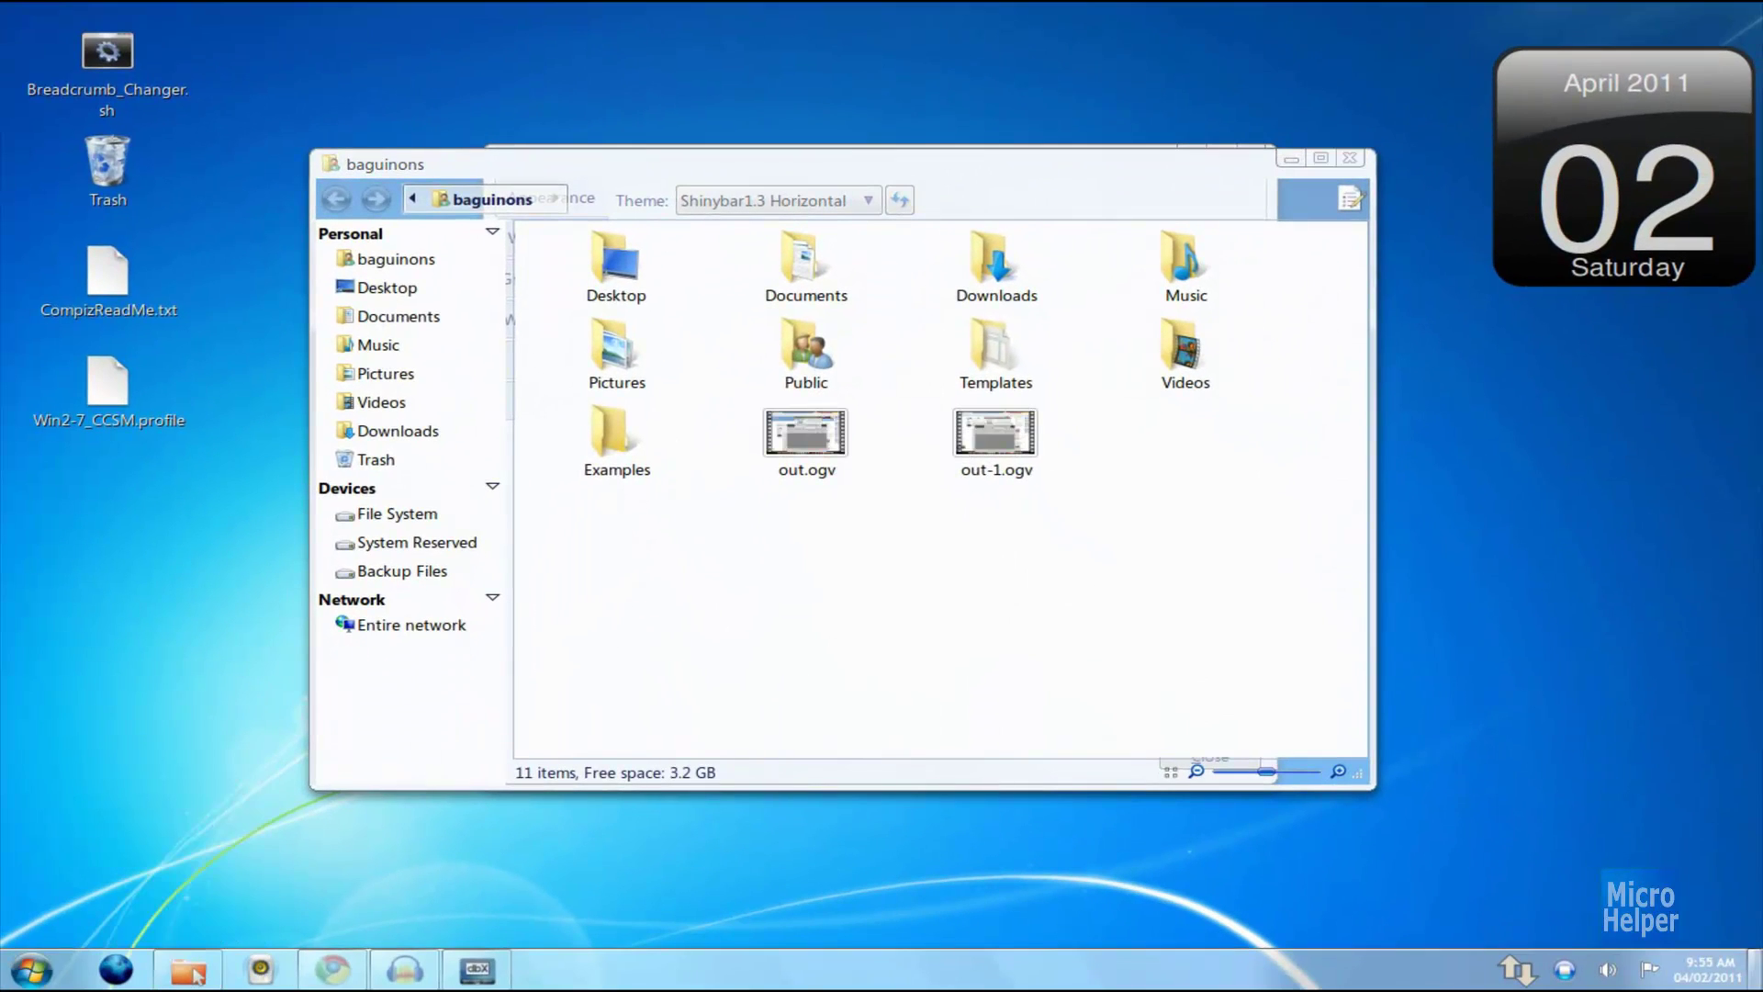
{"action": "left_click", "coordinate": [30, 971]}
{"action": "left_click", "coordinate": [432, 391]}
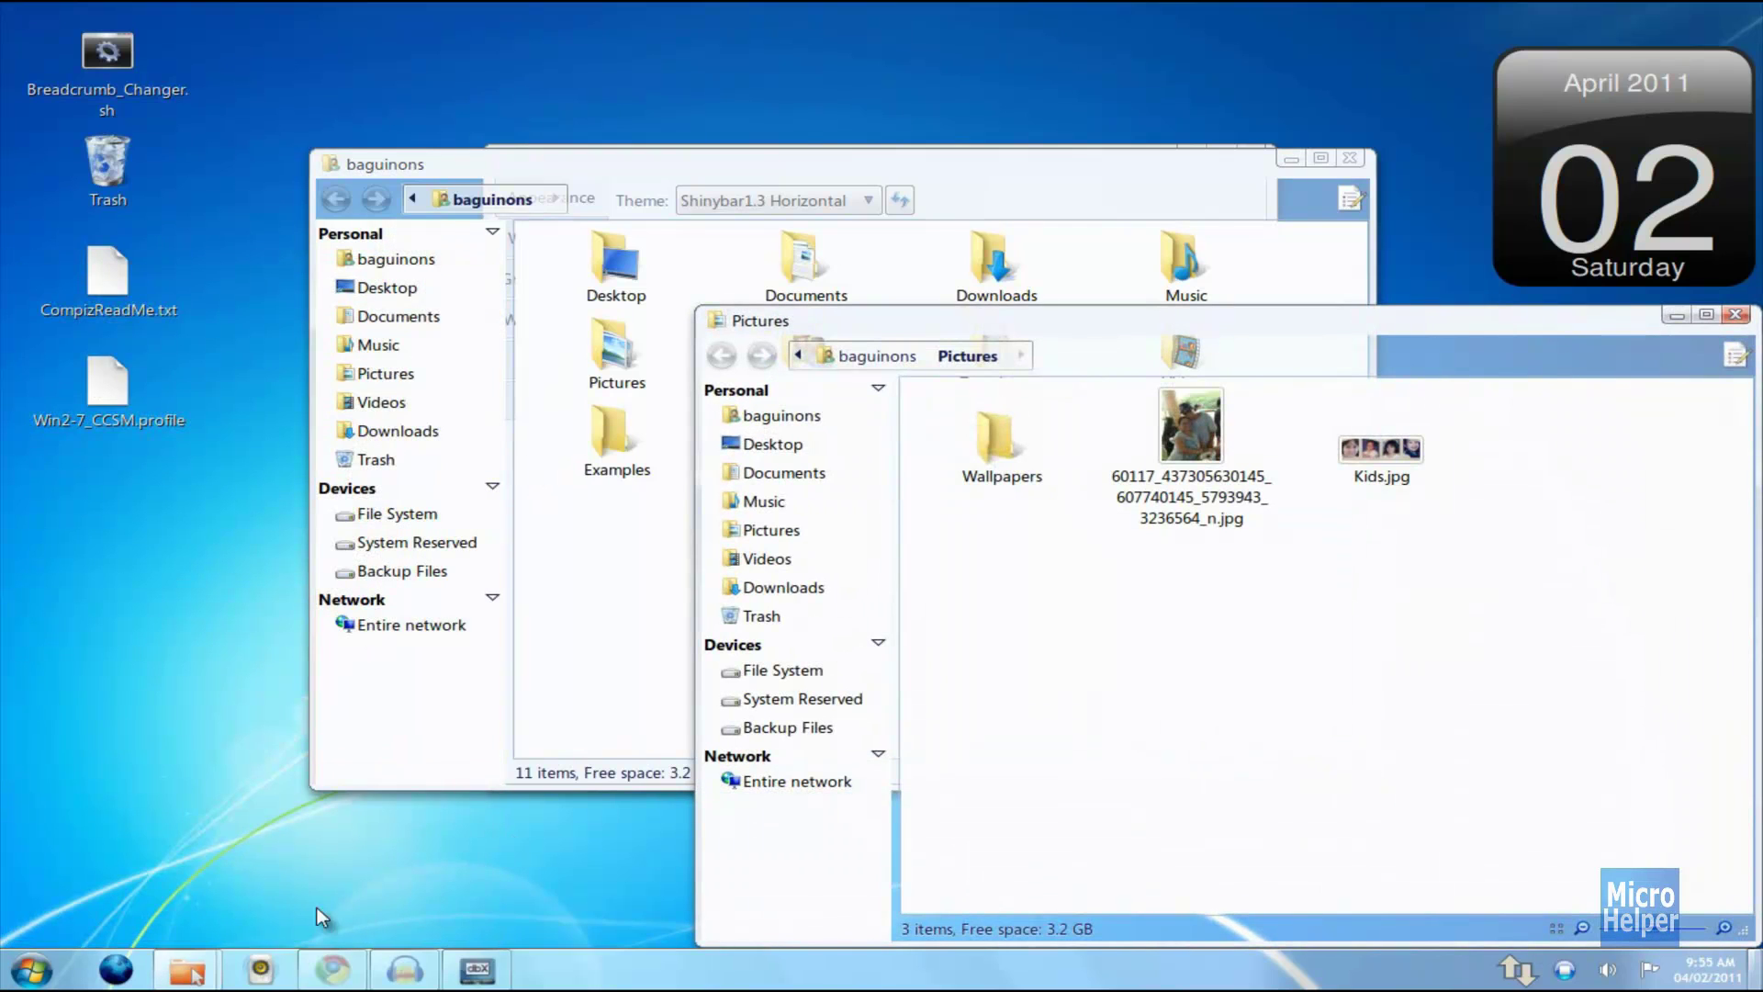
{"action": "mouse_move", "coordinate": [210, 972]}
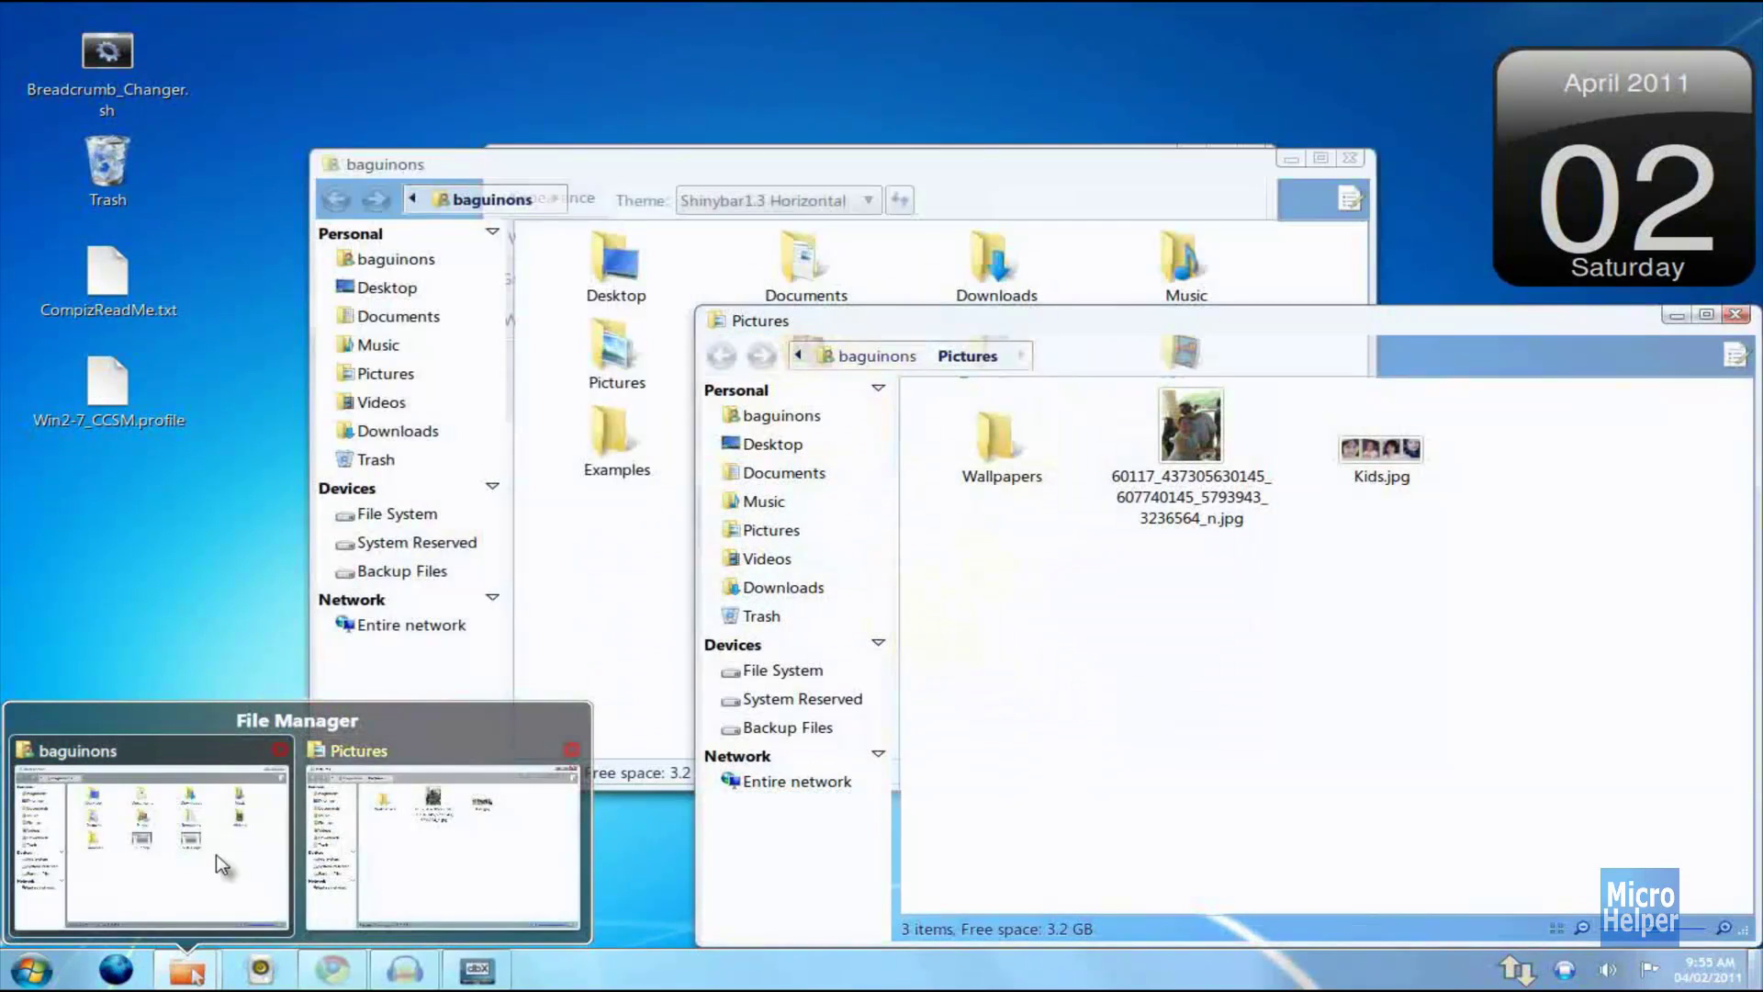
{"action": "left_click", "coordinate": [211, 855]}
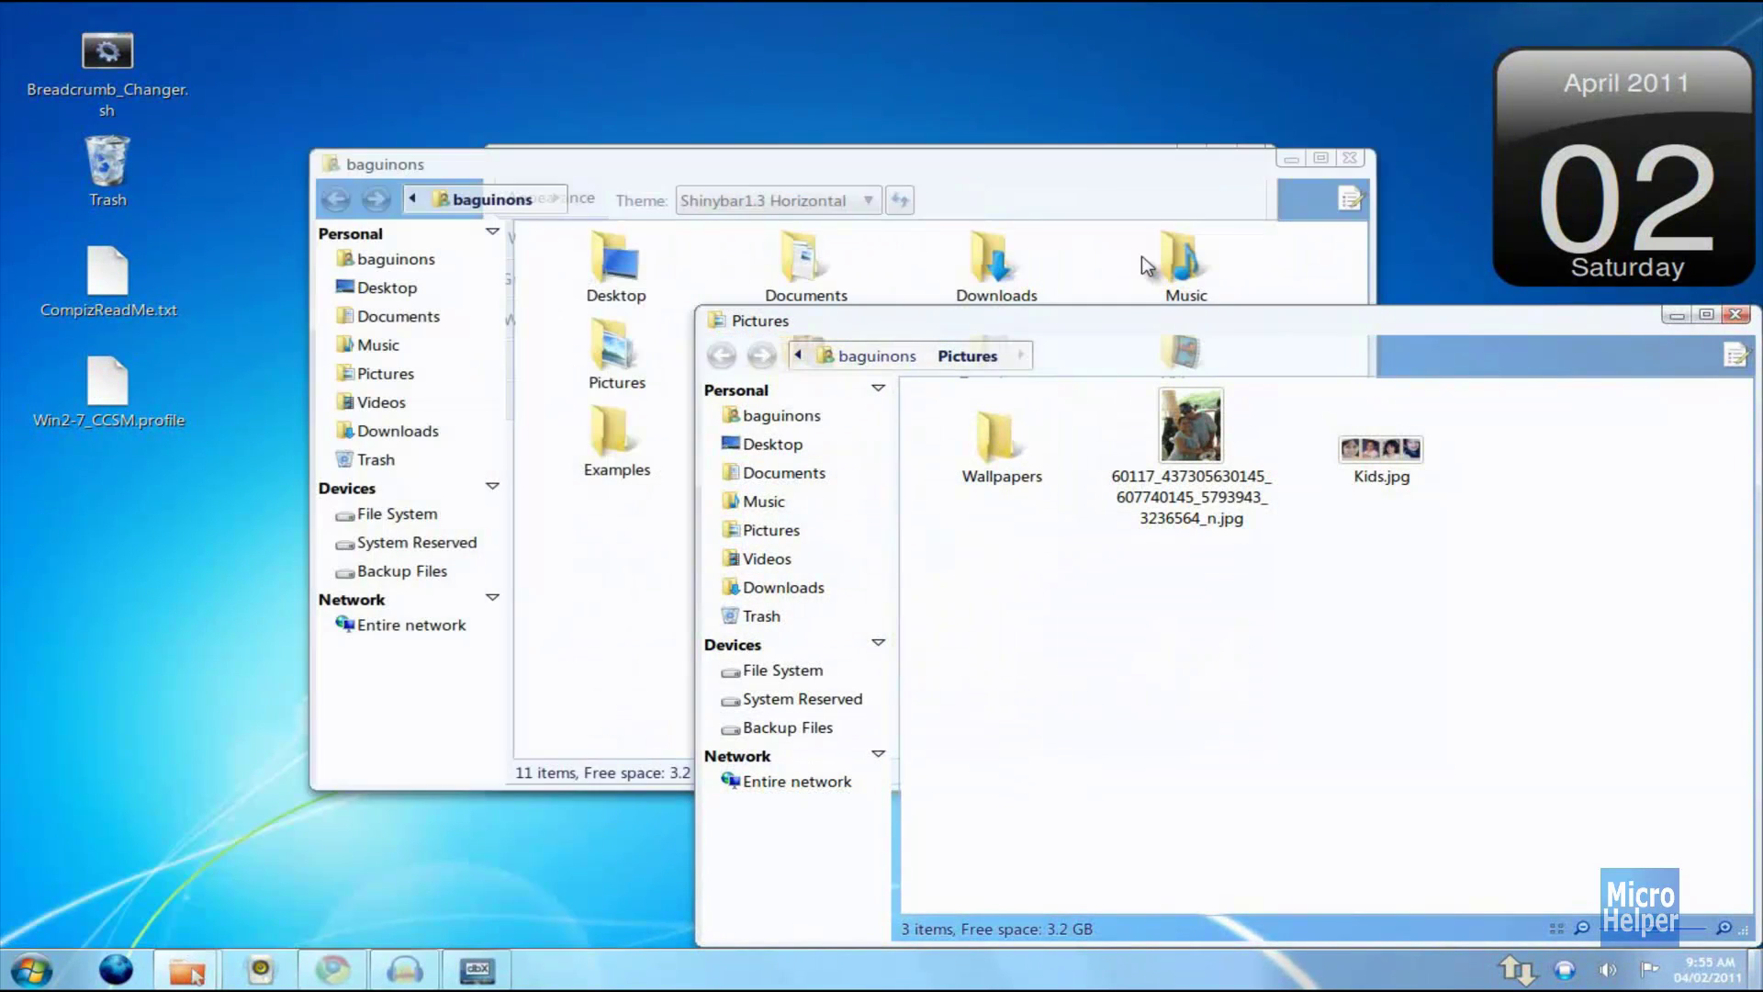
- Move the Pictures window over the home folder window and close it
{"action": "left_click_drag", "start_coordinate": [1381, 350], "coordinate": [977, 108]}
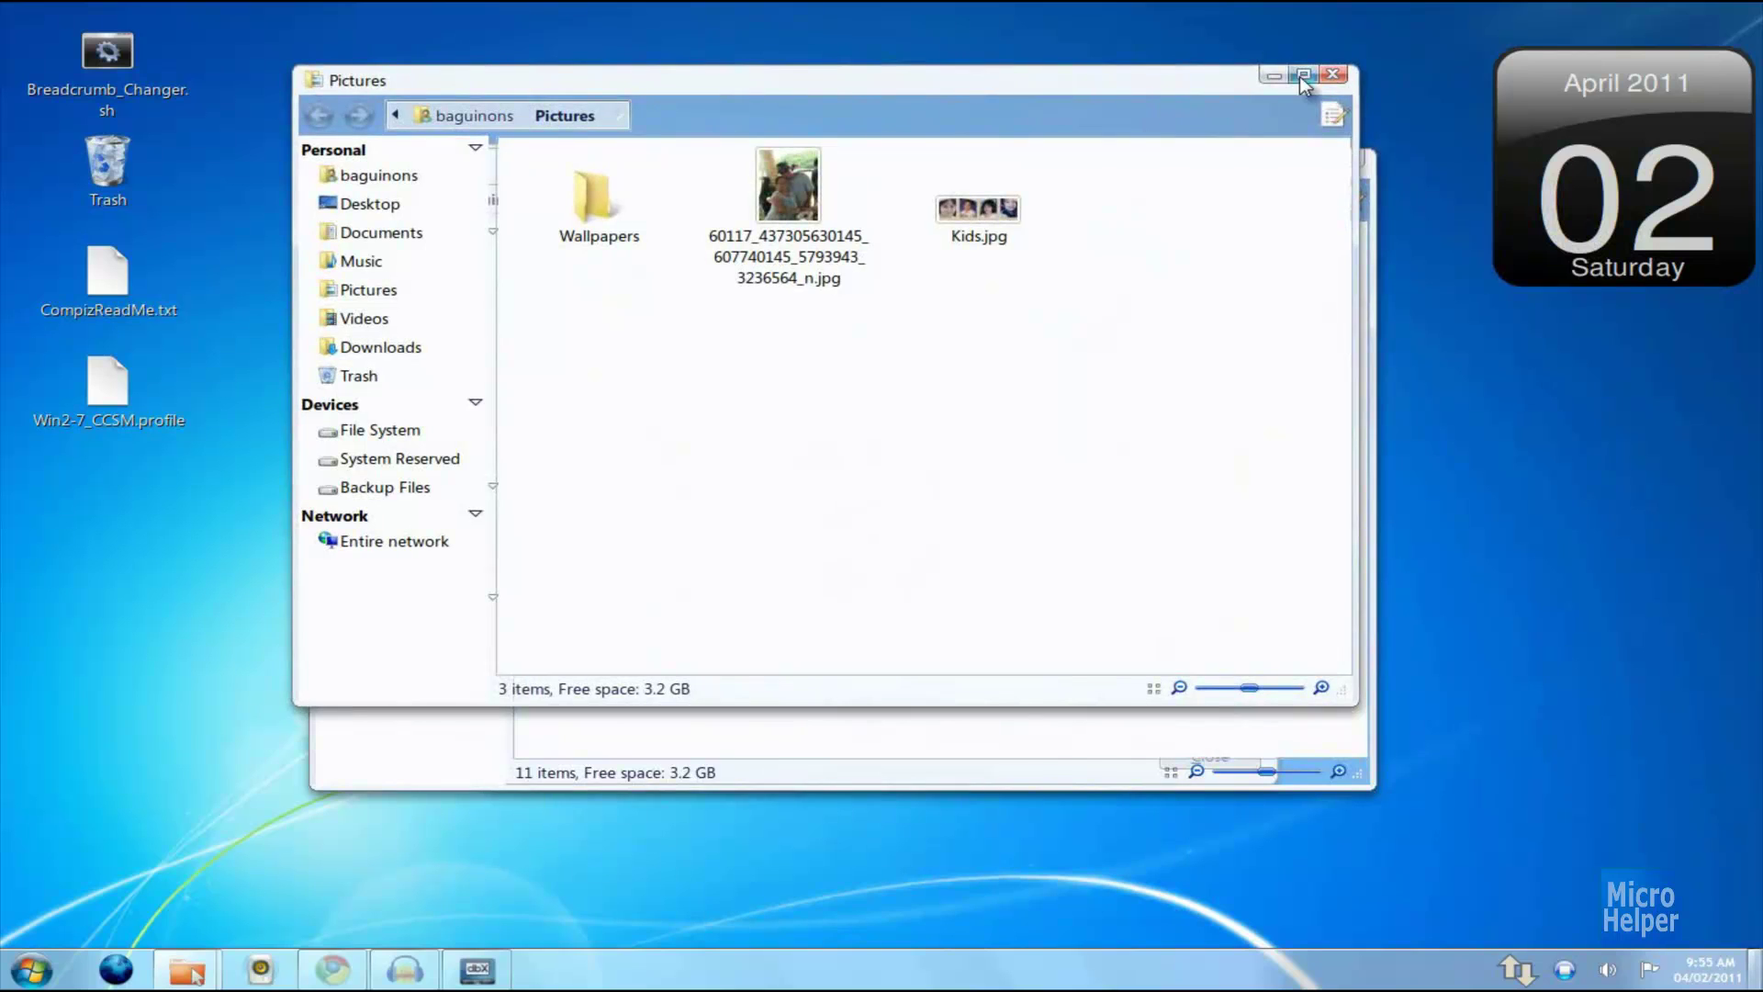
{"action": "left_click_drag", "start_coordinate": [1162, 99], "coordinate": [1086, 86]}
{"action": "left_click", "coordinate": [1258, 79]}
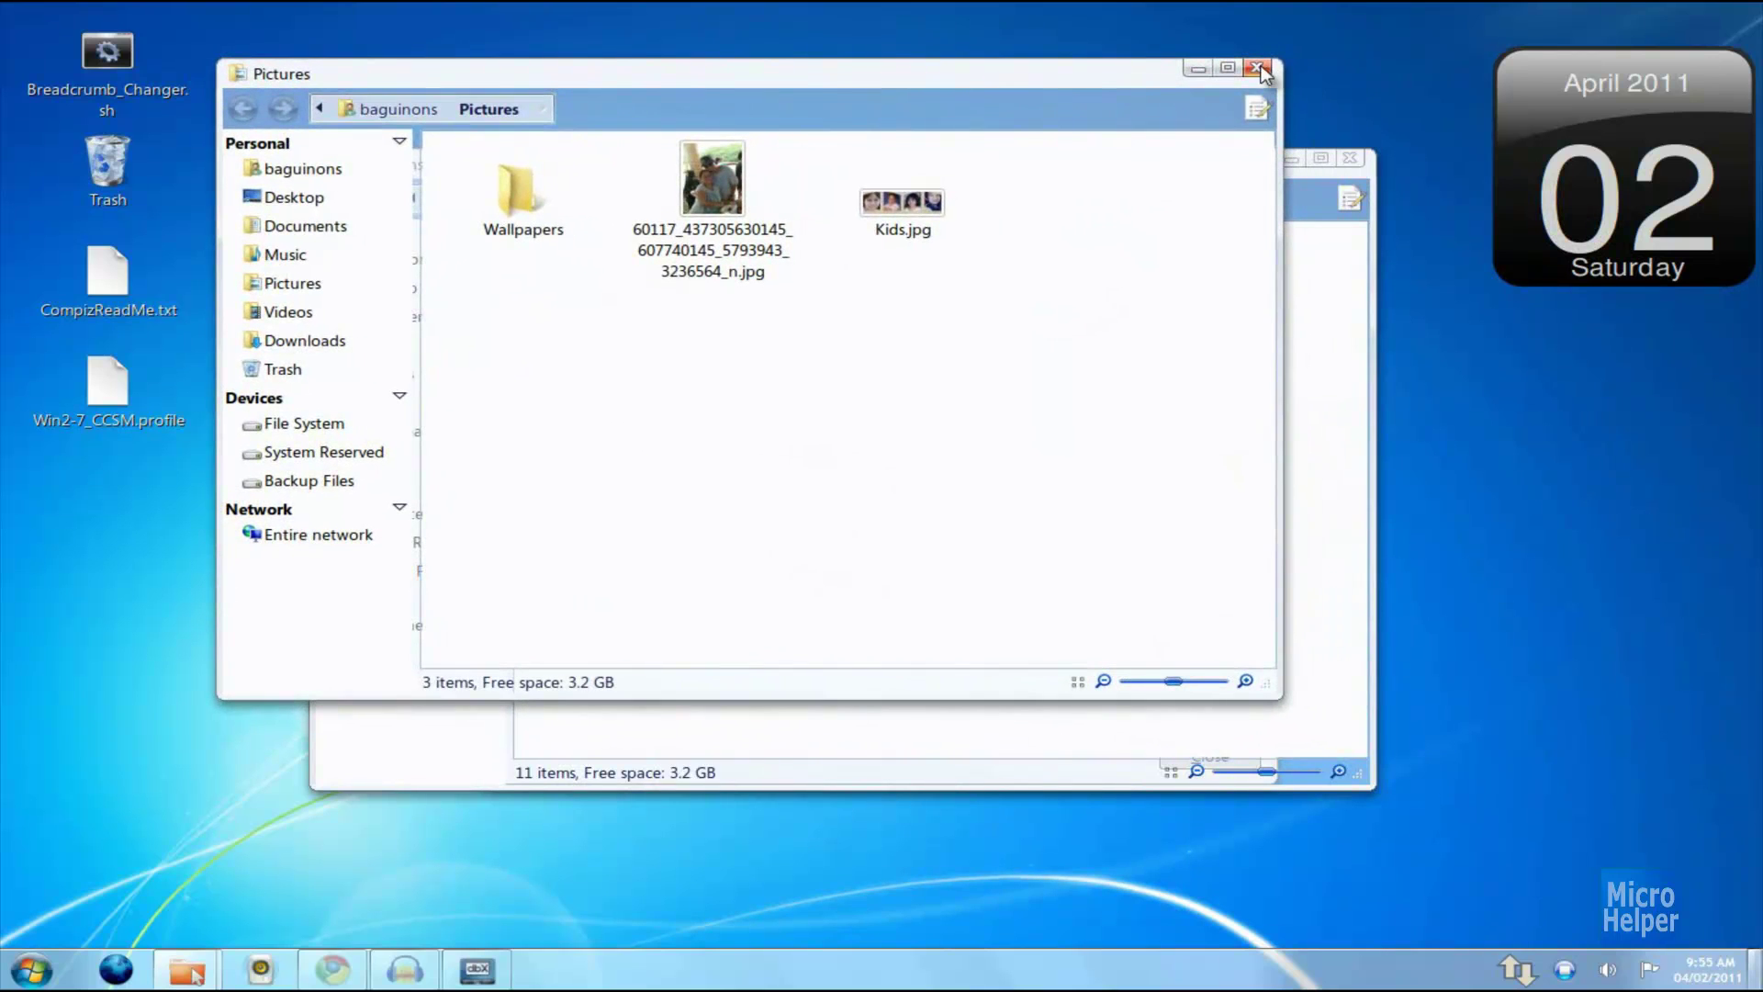
- Close the home folder and DockBarX preferences windows, and search the GnoMenu for "star" to open Startup Applications
{"action": "left_click", "coordinate": [1351, 161]}
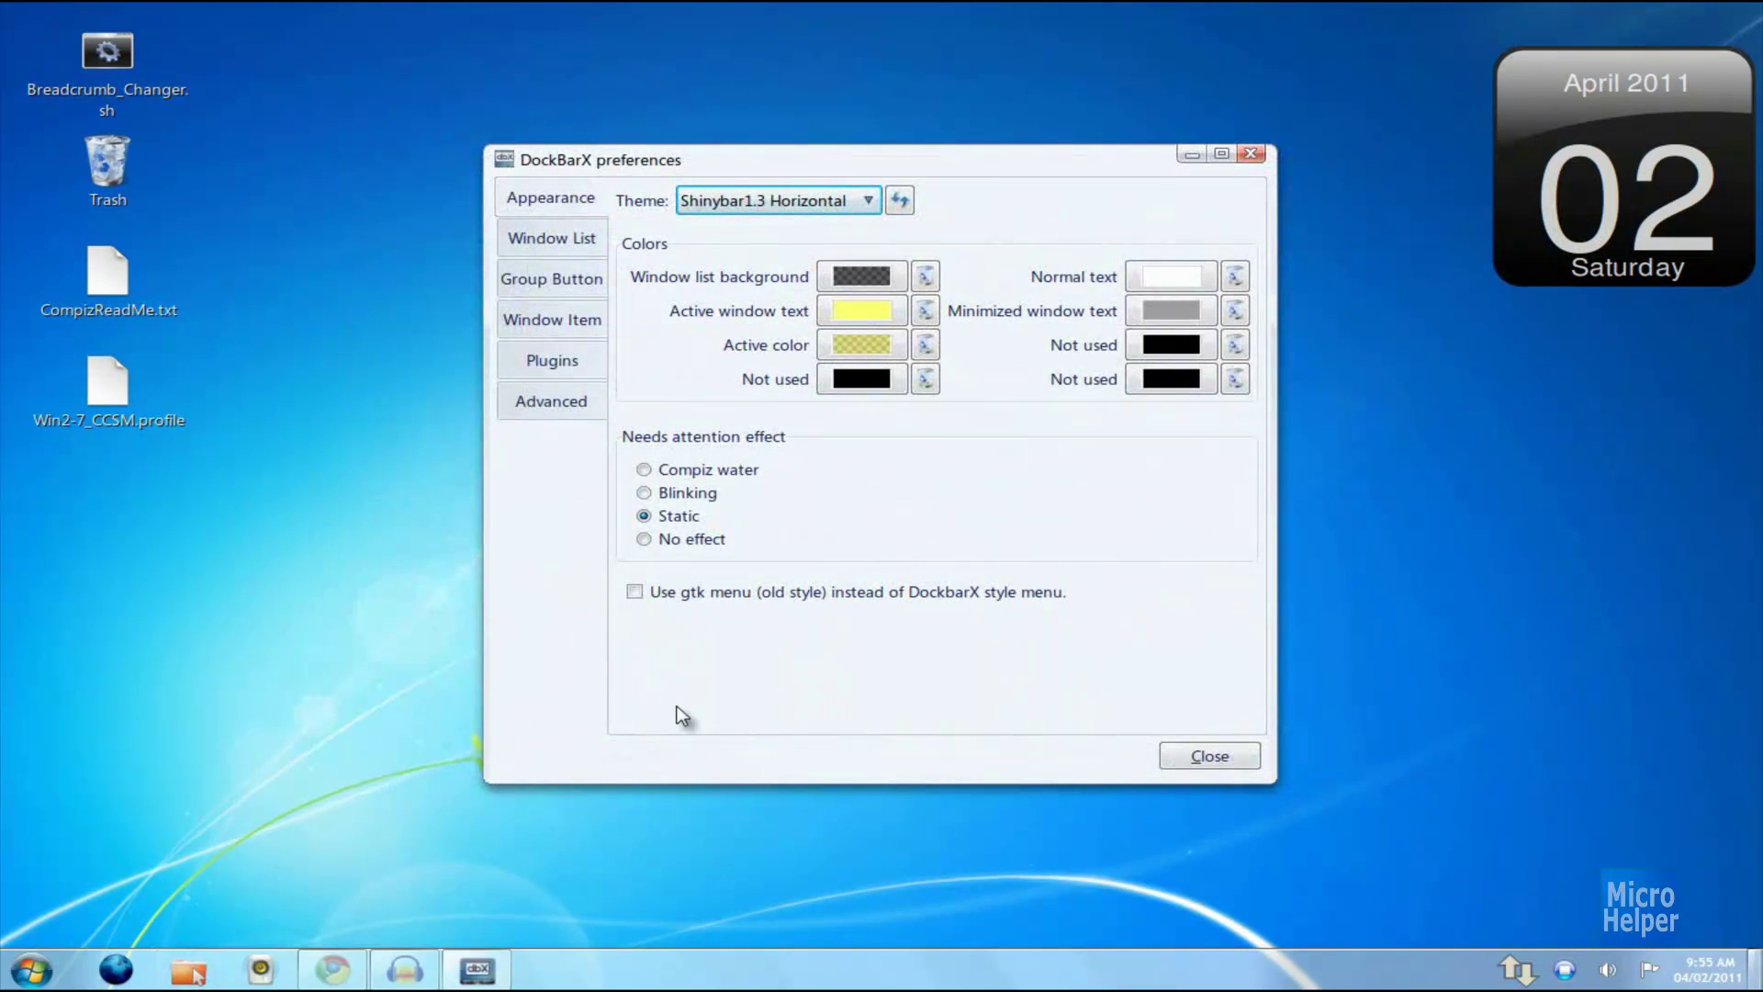
{"action": "left_click", "coordinate": [1208, 757]}
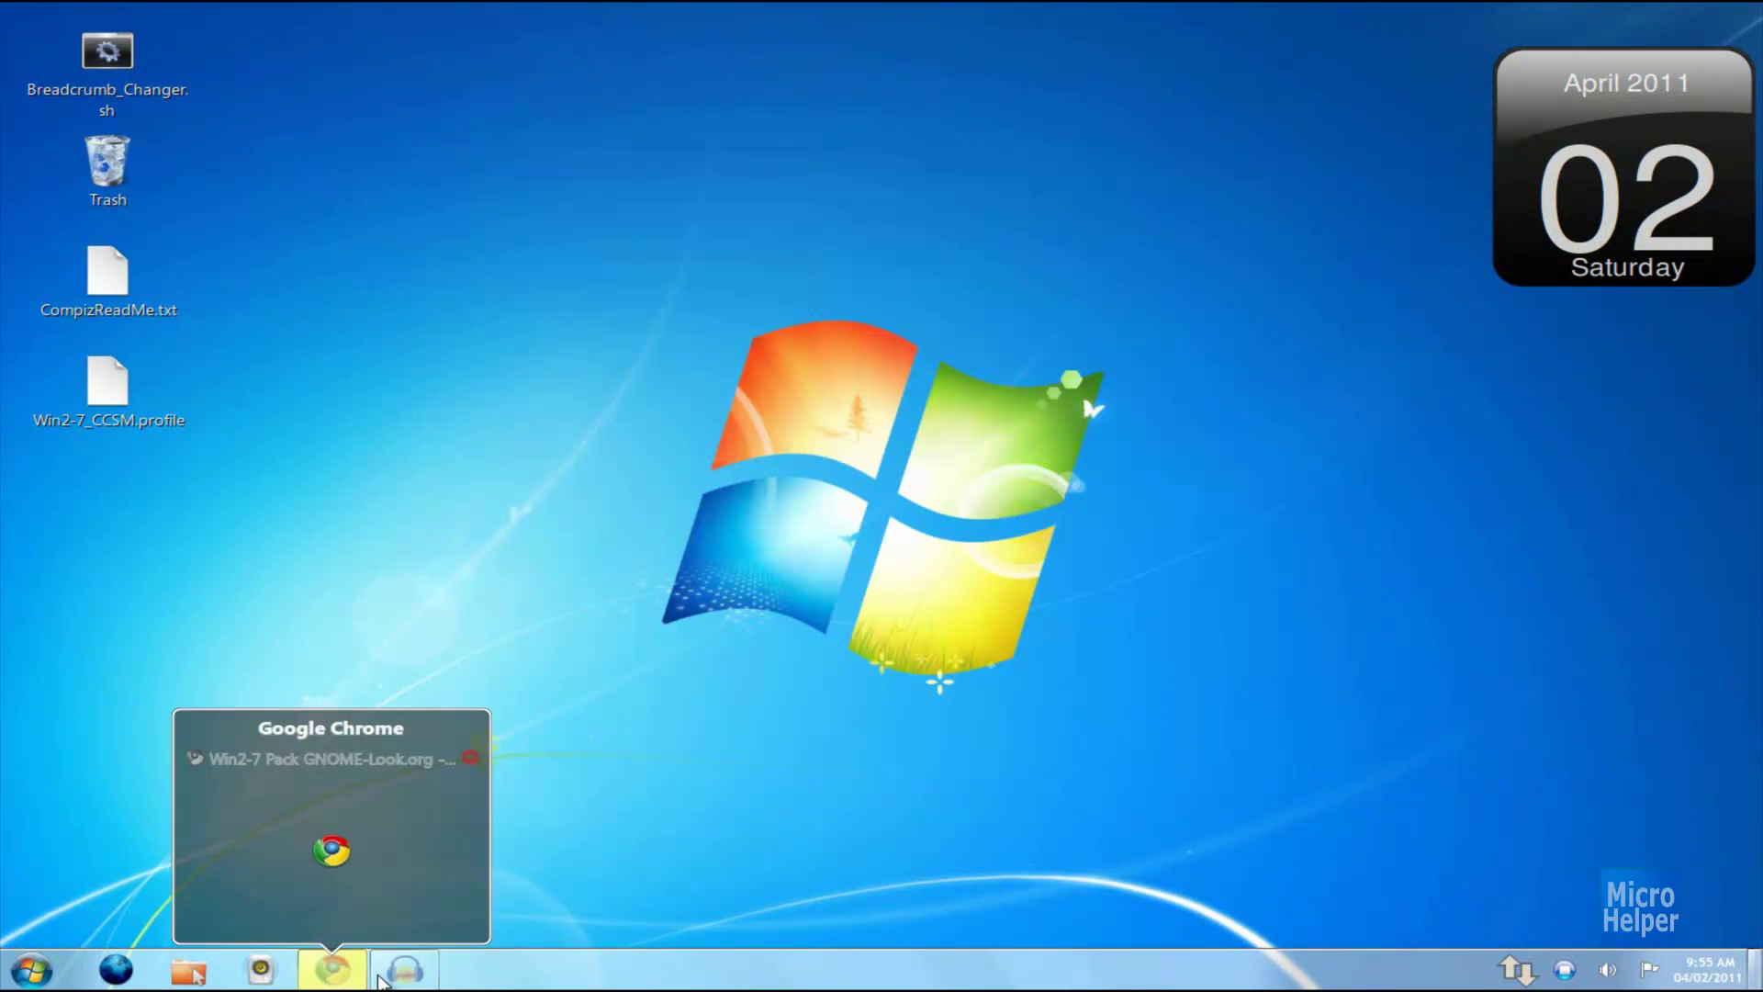
{"action": "left_click", "coordinate": [30, 969]}
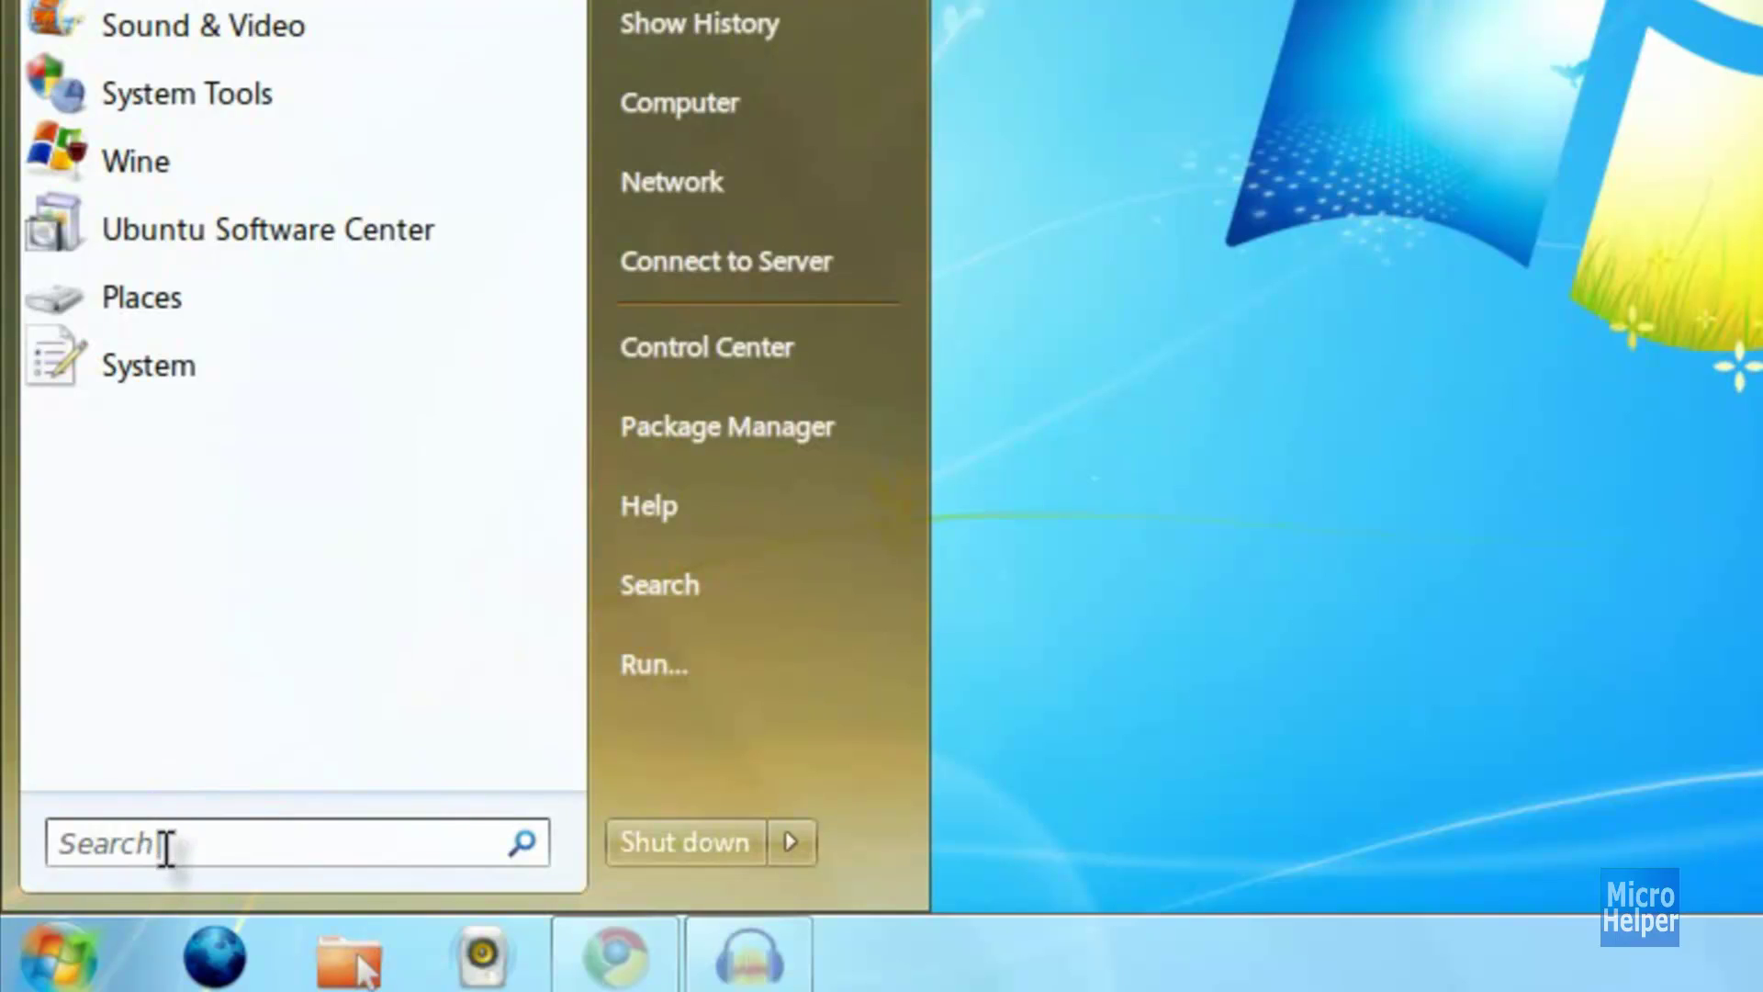
{"action": "type", "text": "st"}
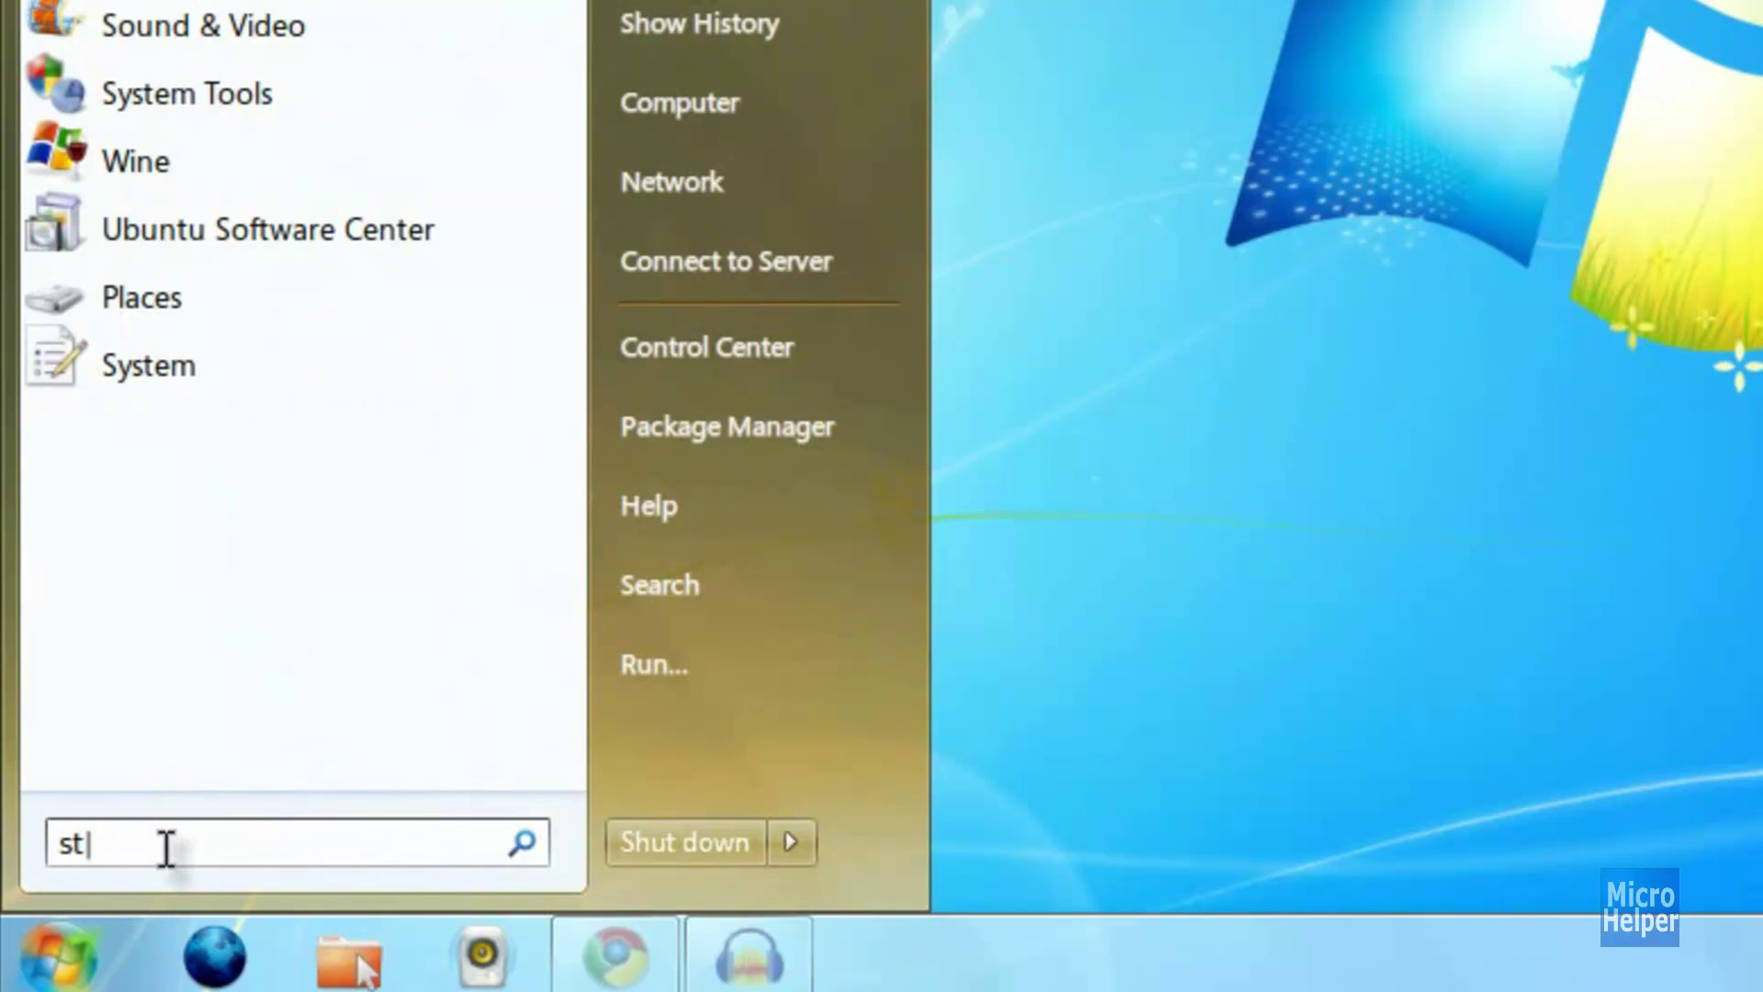
{"action": "type", "text": "a"}
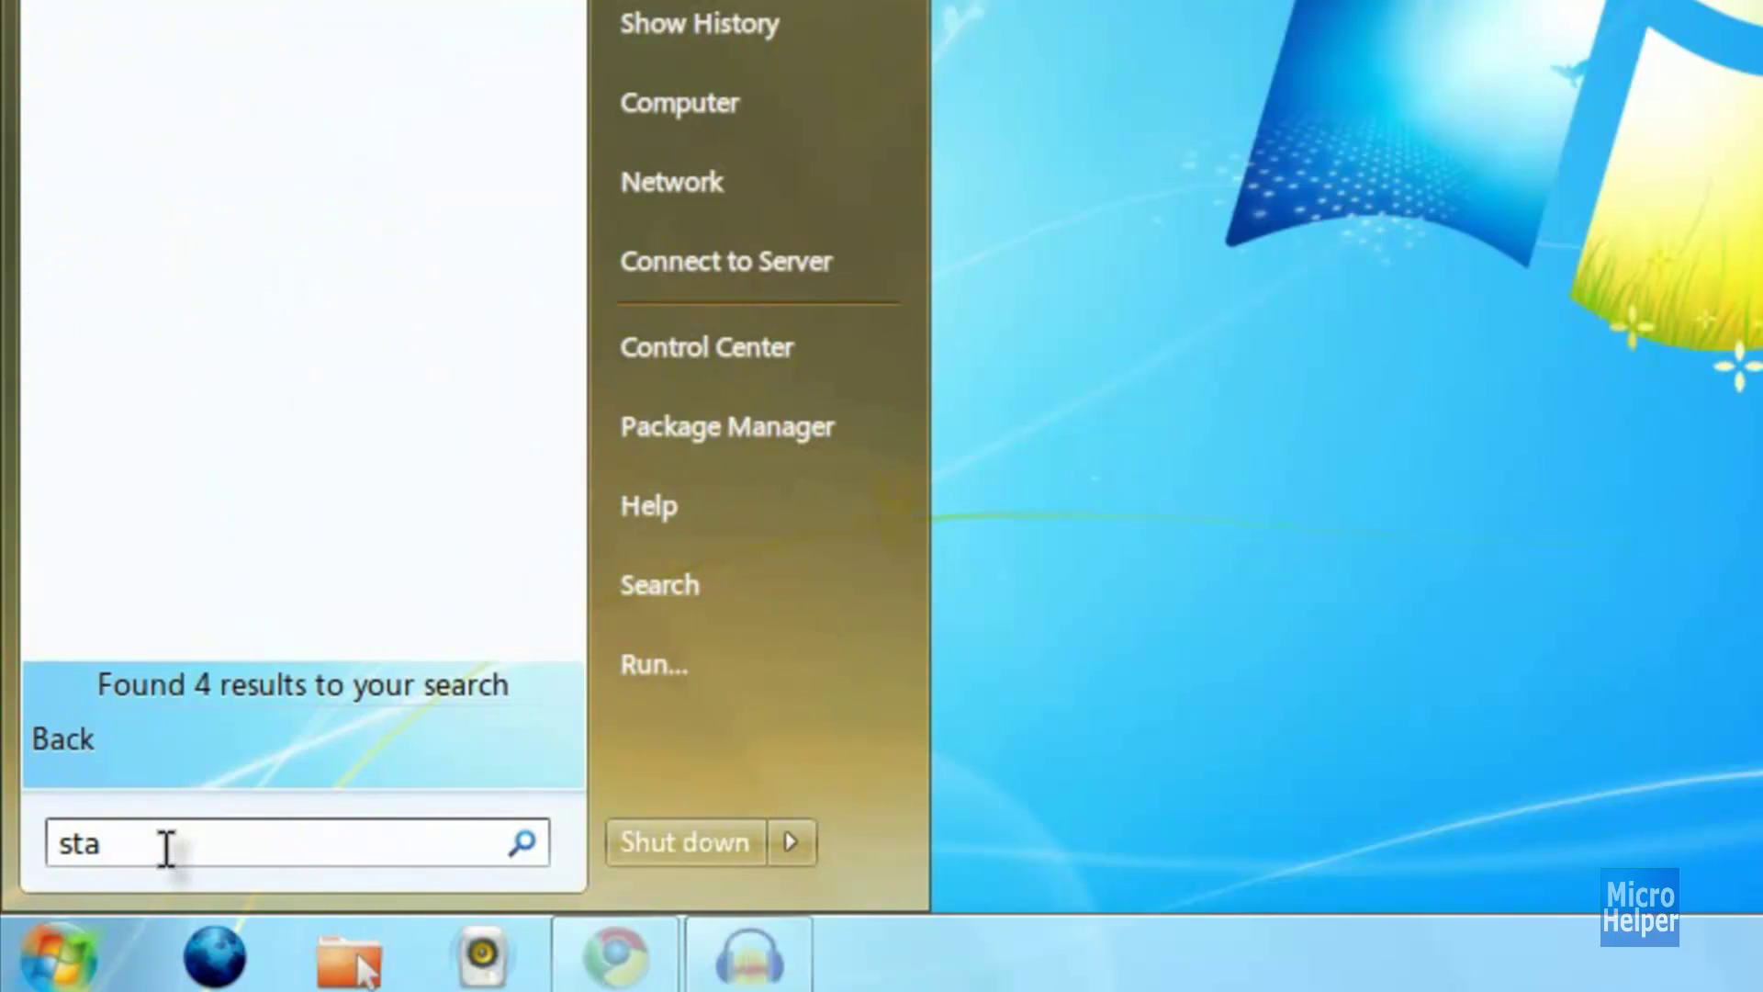
{"action": "type", "text": "r"}
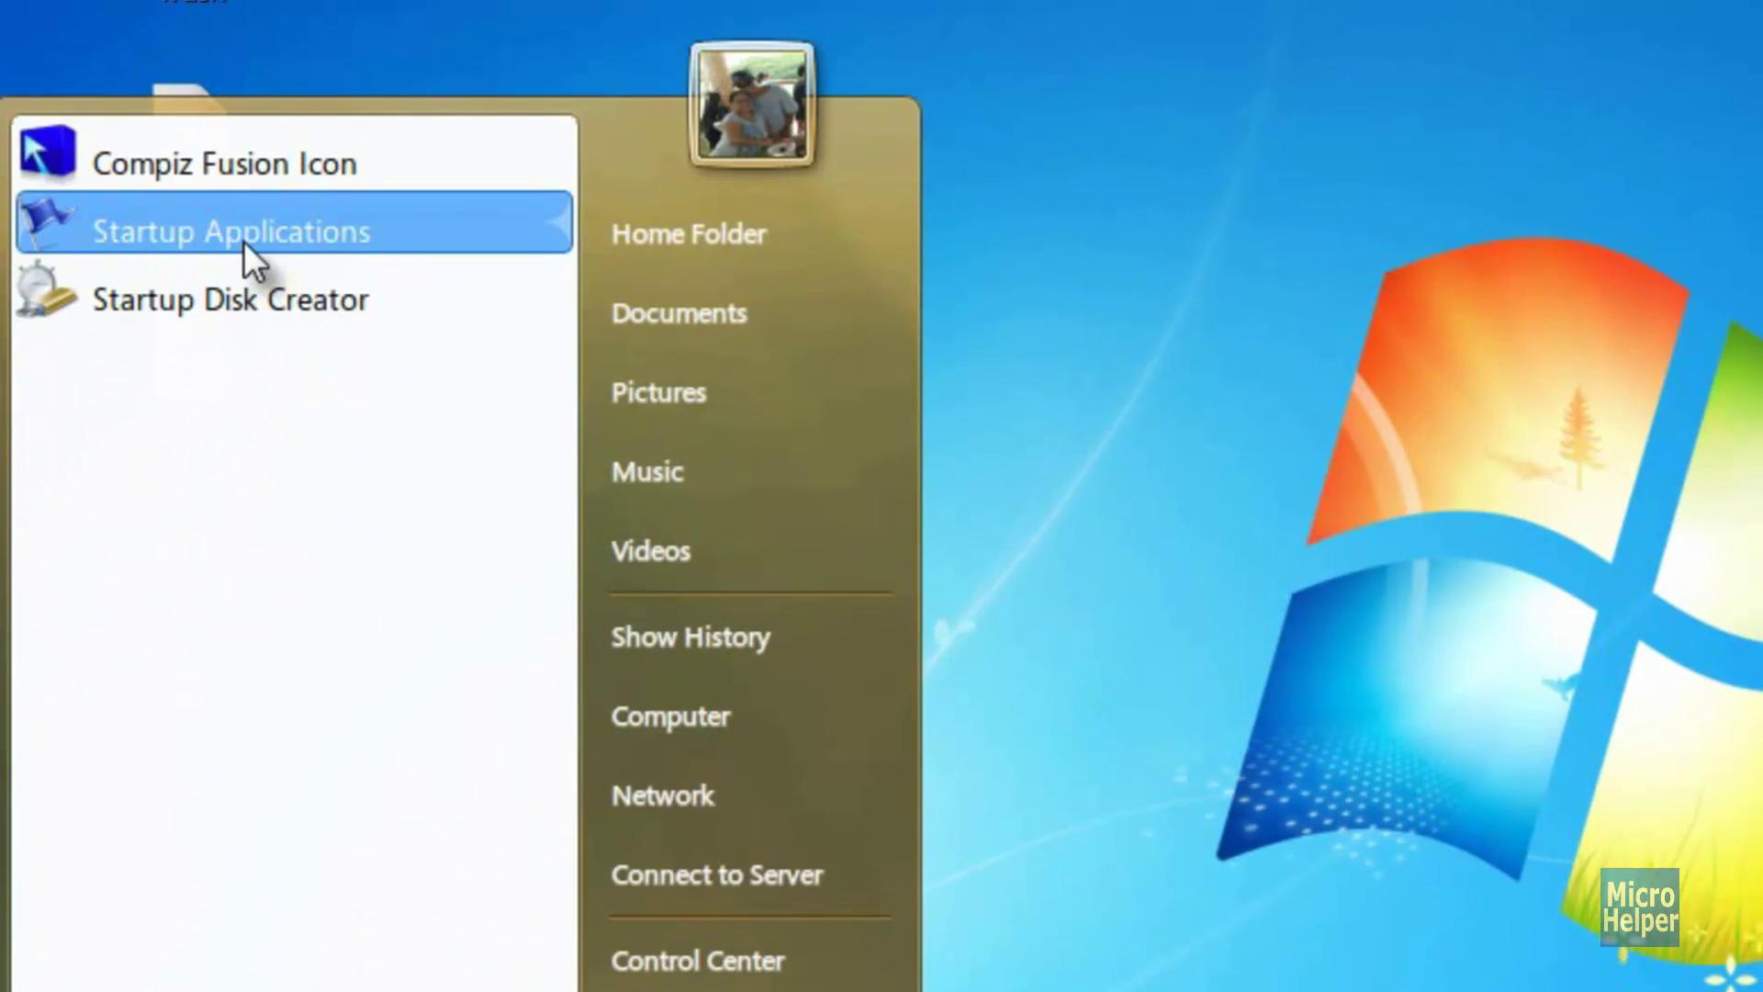
{"action": "left_click", "coordinate": [244, 241]}
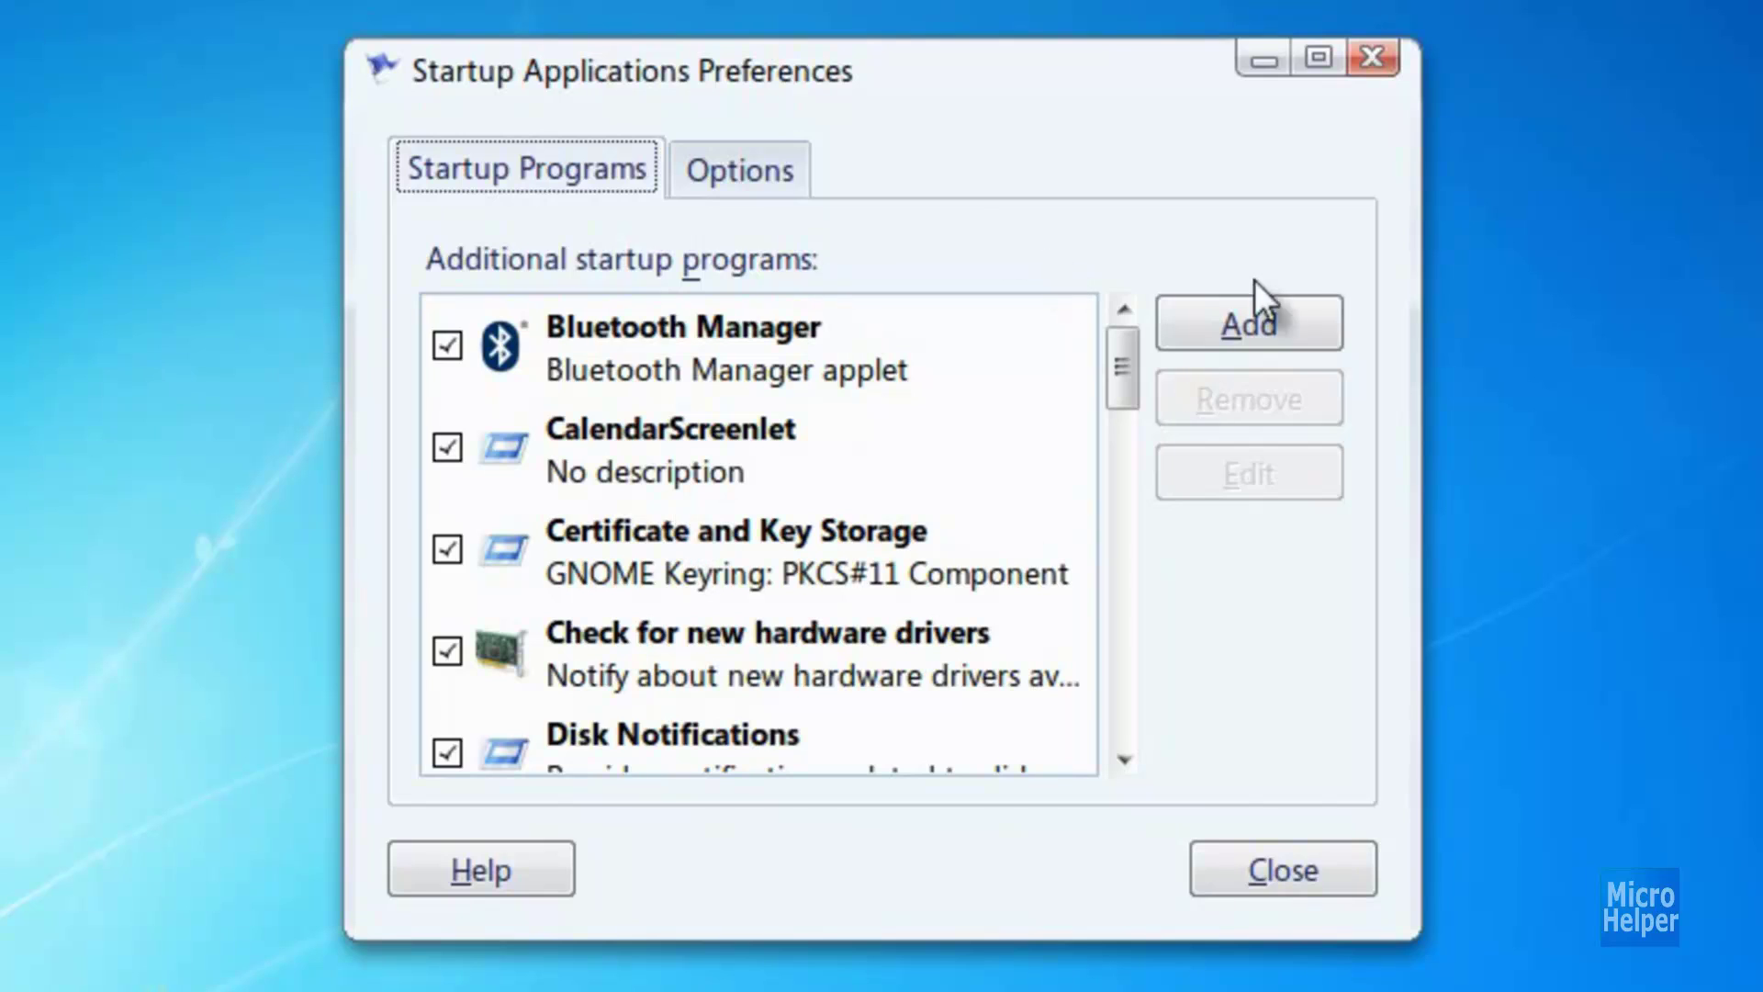
- Add a startup program named emerald with the command "emerald --replace", copying the command text before saving the entry
{"action": "left_click", "coordinate": [1219, 333]}
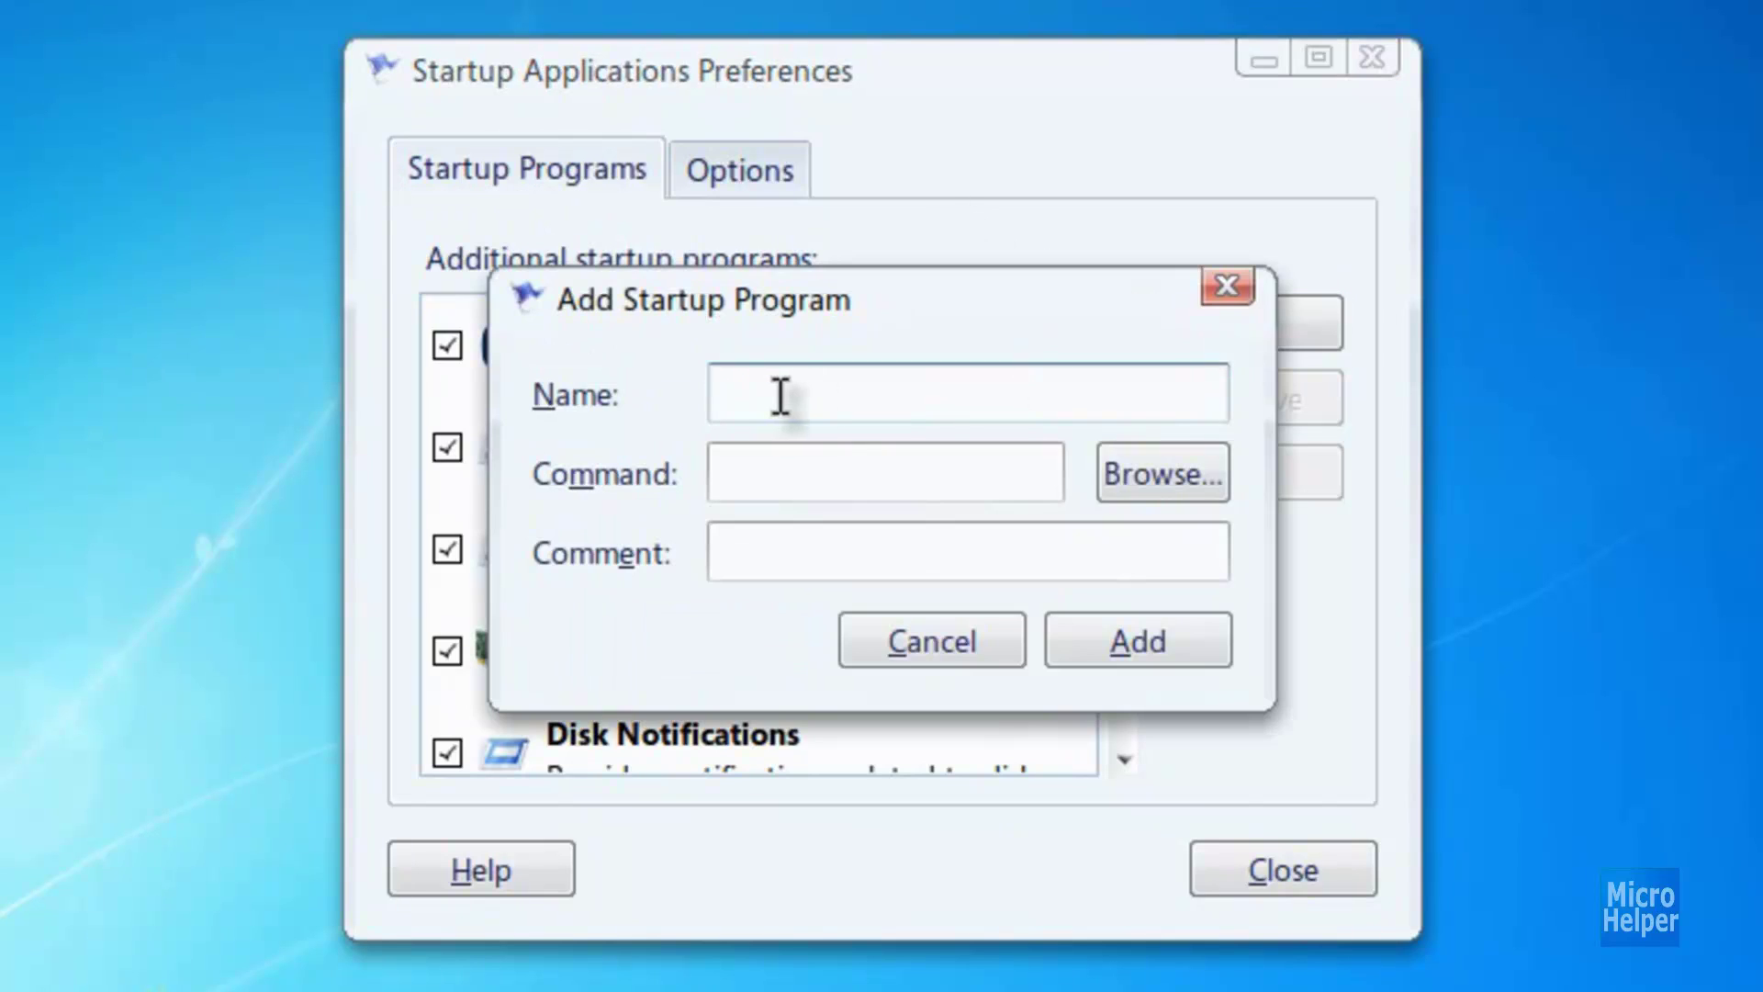
{"action": "type", "text": "emerald"}
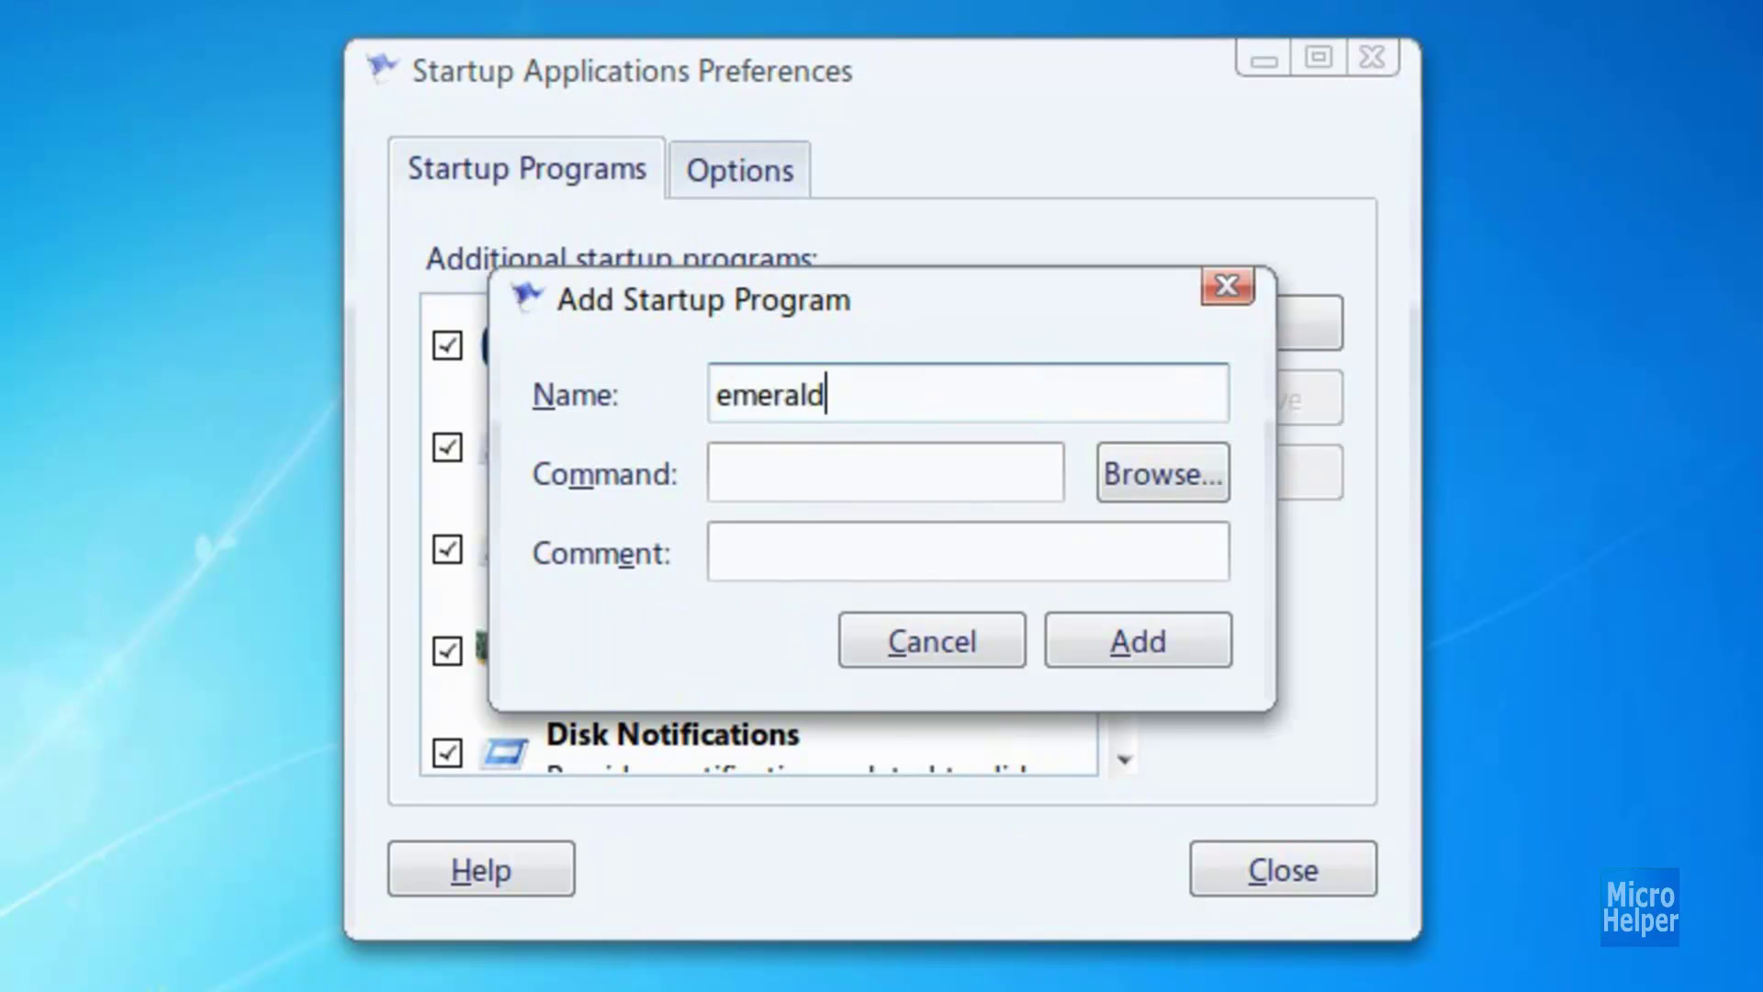
{"action": "left_click", "coordinate": [837, 453]}
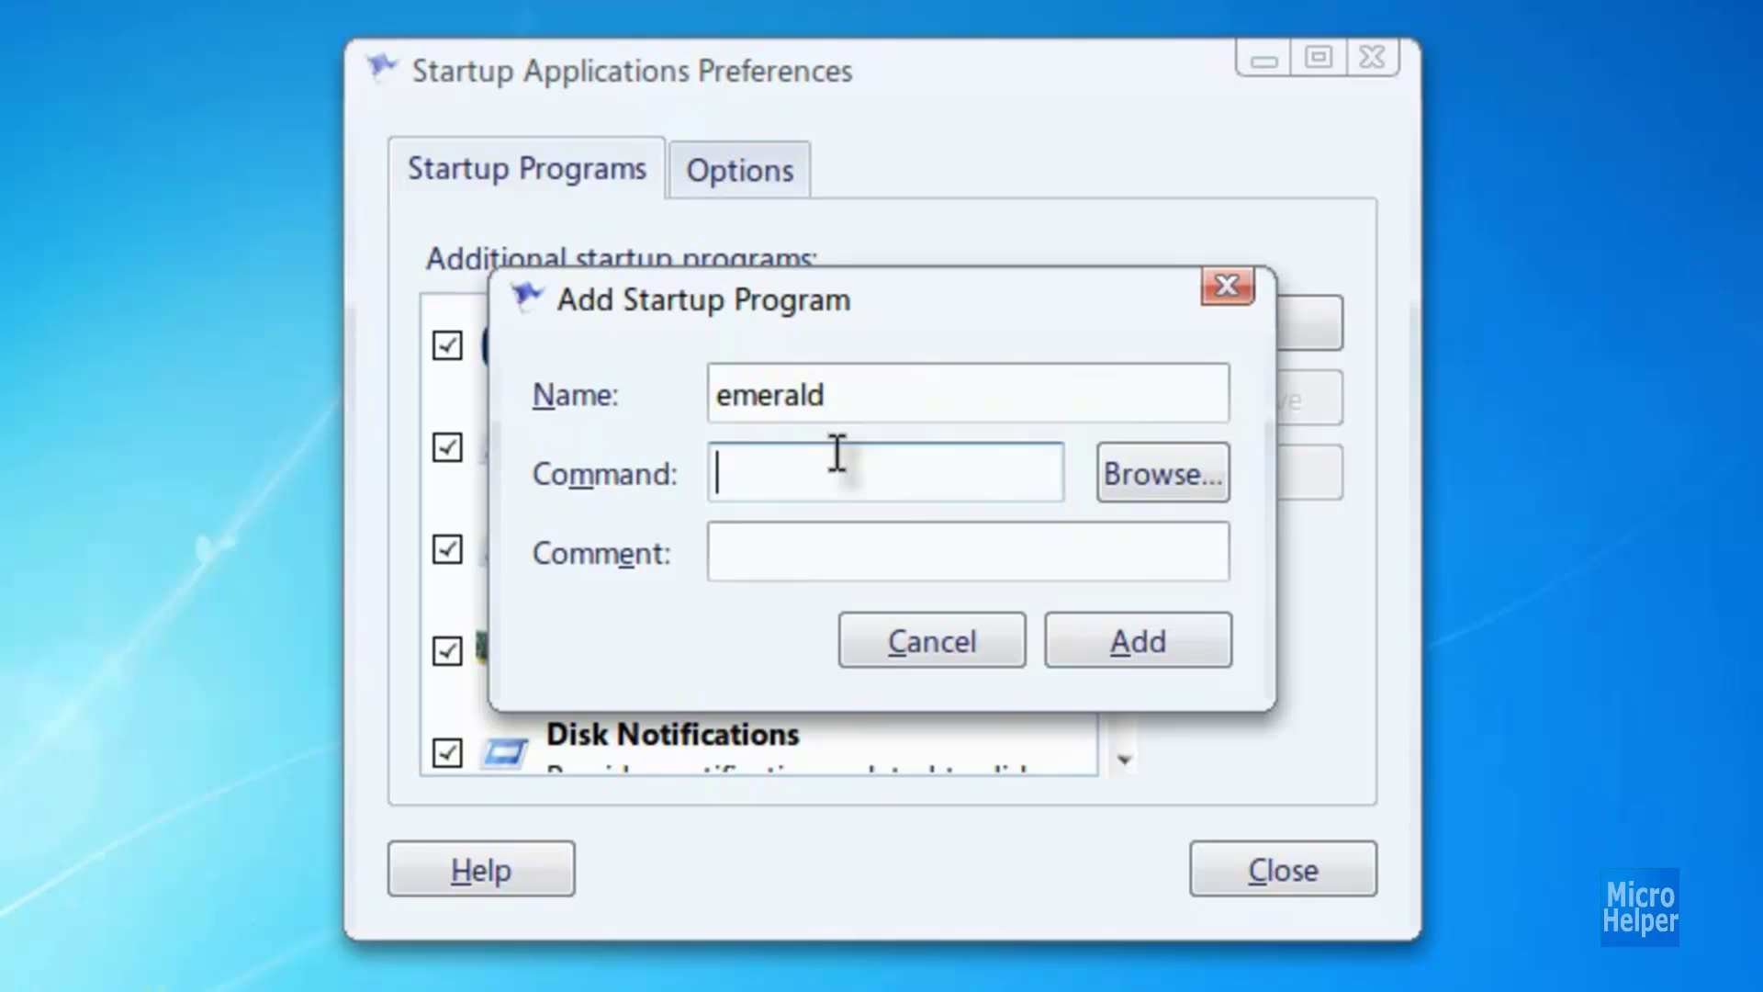
{"action": "type", "text": "eme"}
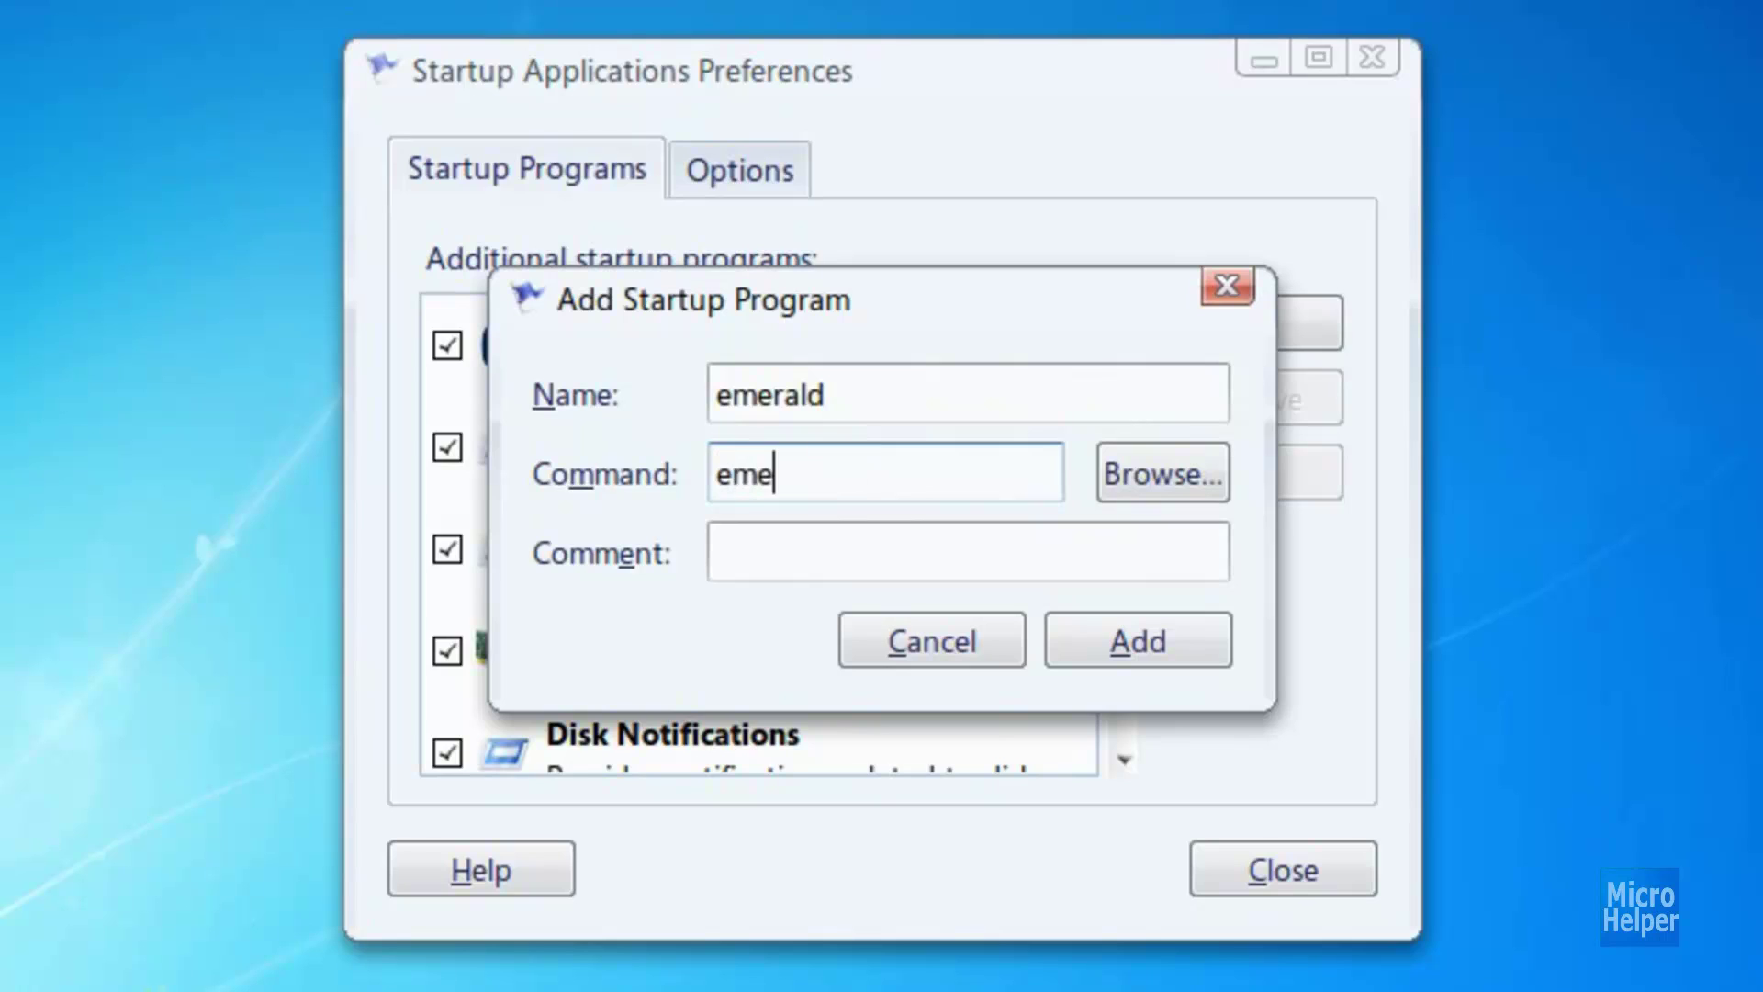
{"action": "type", "text": "rald --replace"}
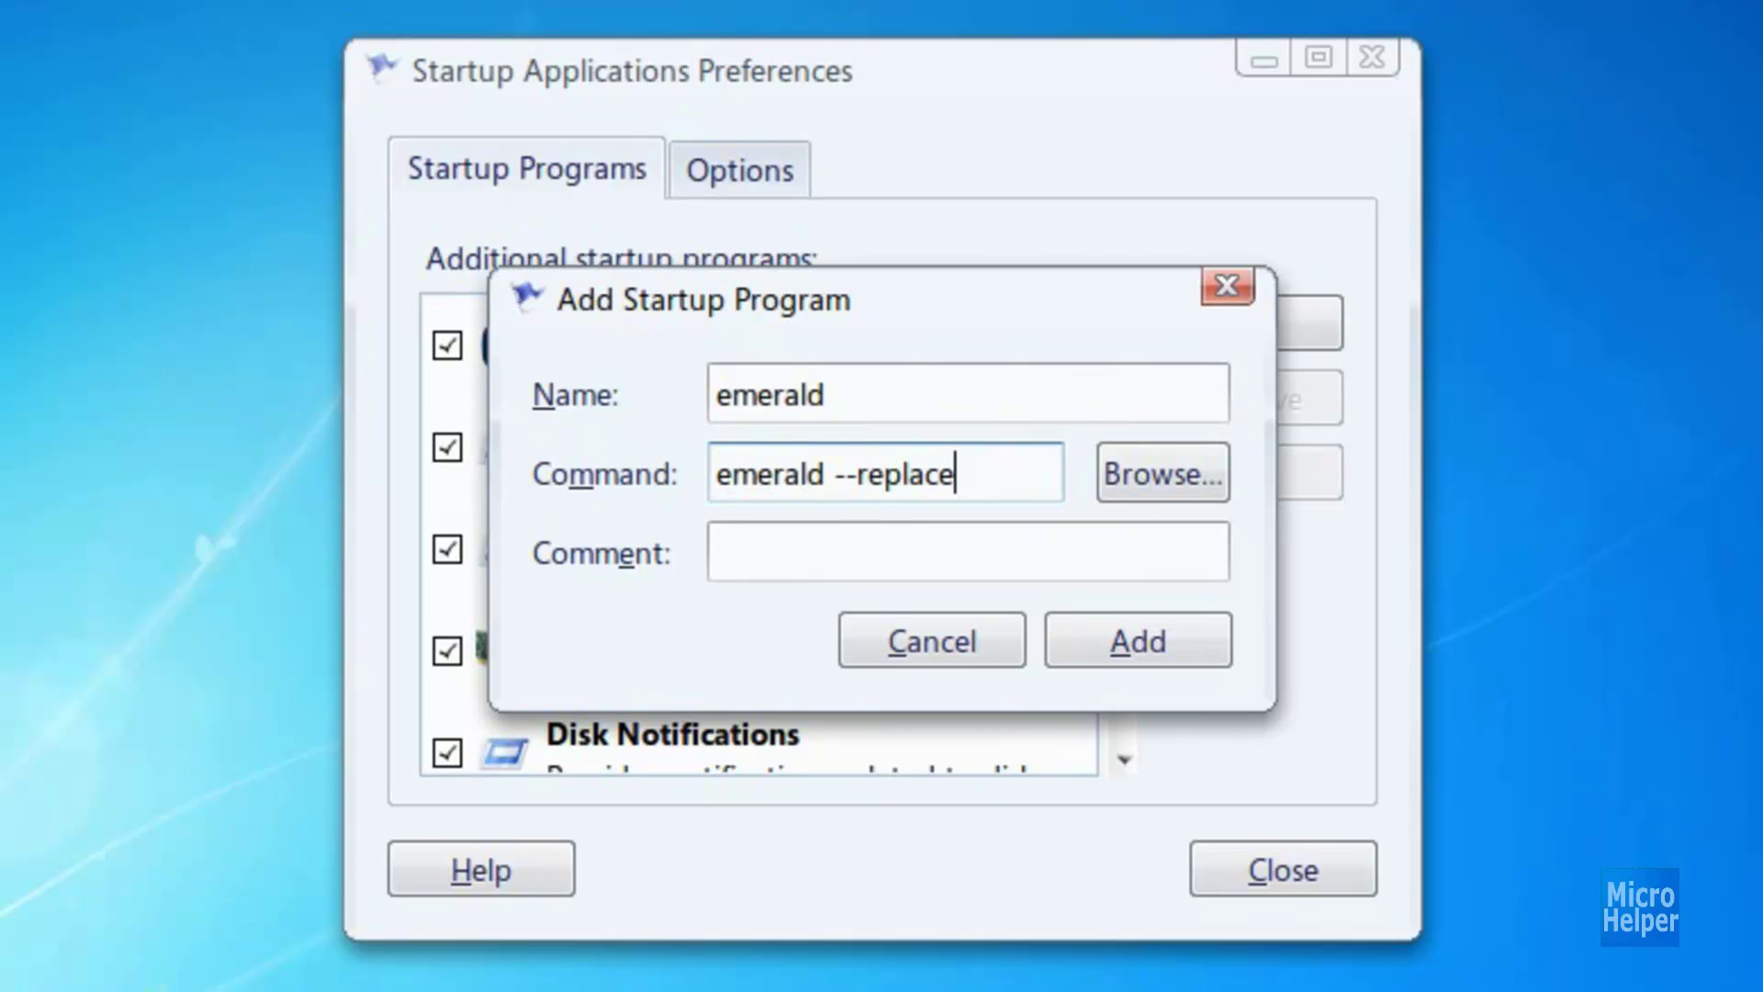
{"action": "left_click_drag", "start_coordinate": [957, 469], "coordinate": [701, 465]}
{"action": "right_click", "coordinate": [846, 479]}
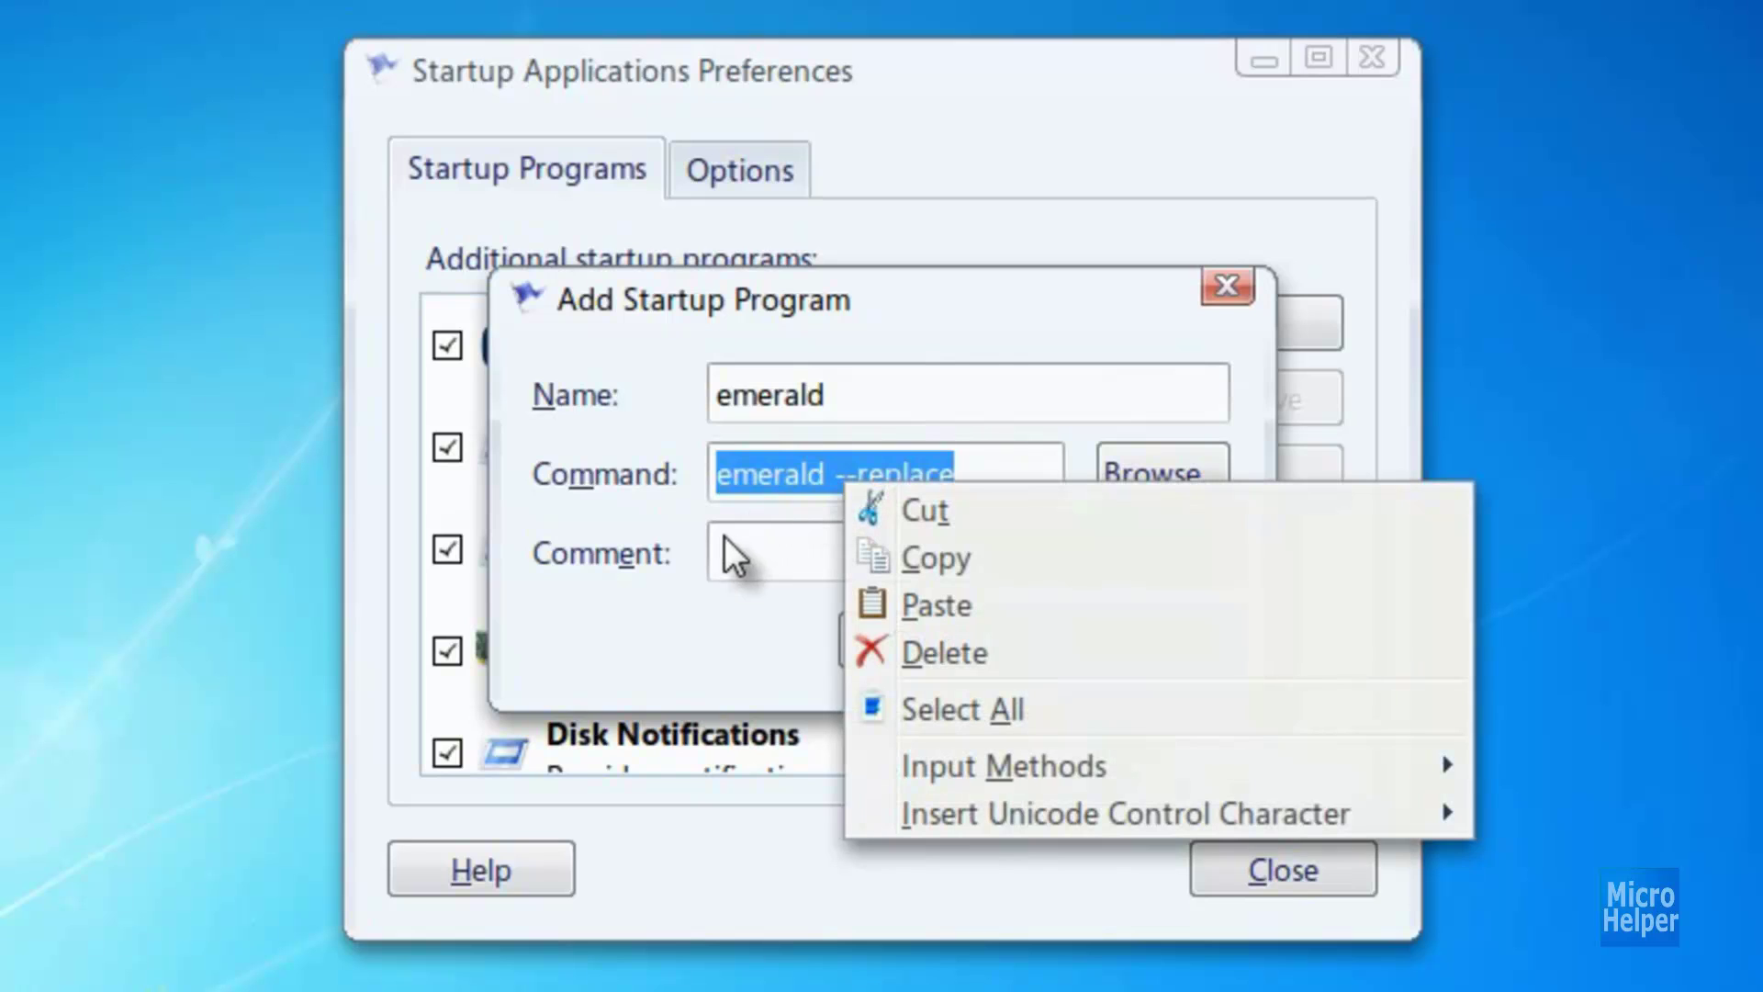
{"action": "left_click", "coordinate": [1012, 558]}
{"action": "left_click", "coordinate": [1200, 638]}
- Run the copied "emerald --replace" command from Run Application, and move the Startup Applications Preferences window to check its new borders
{"action": "key", "text": "alt+F2"}
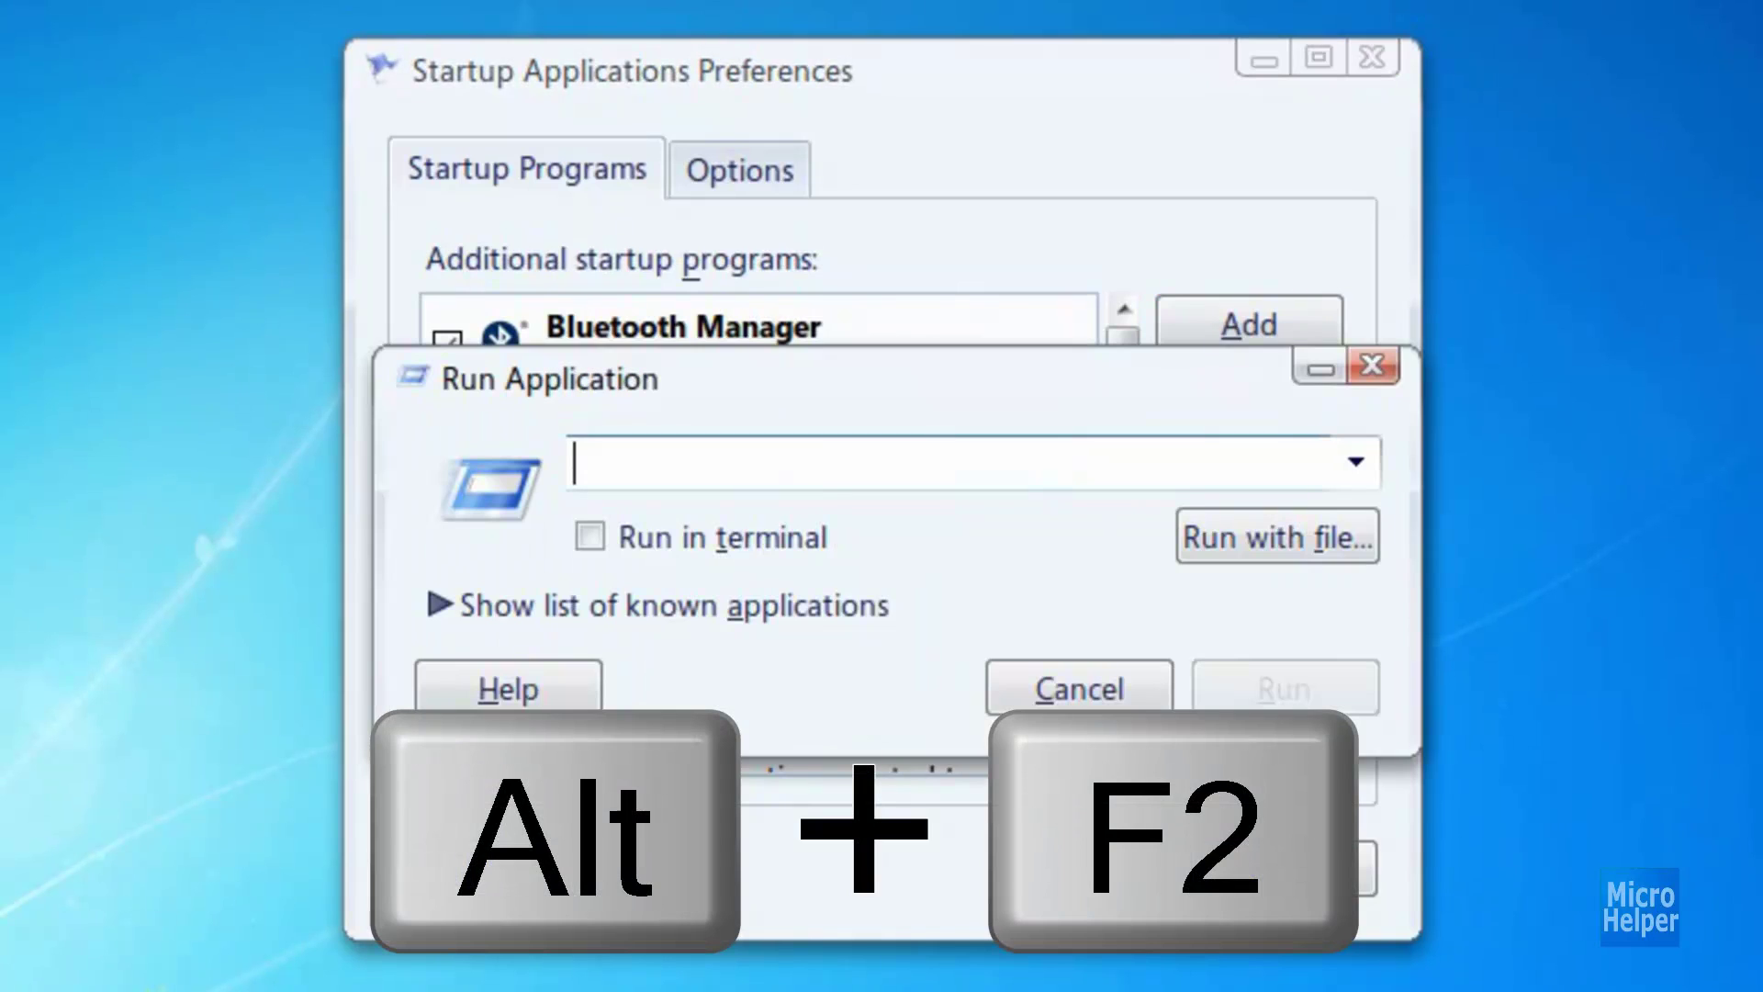
{"action": "right_click", "coordinate": [1071, 476]}
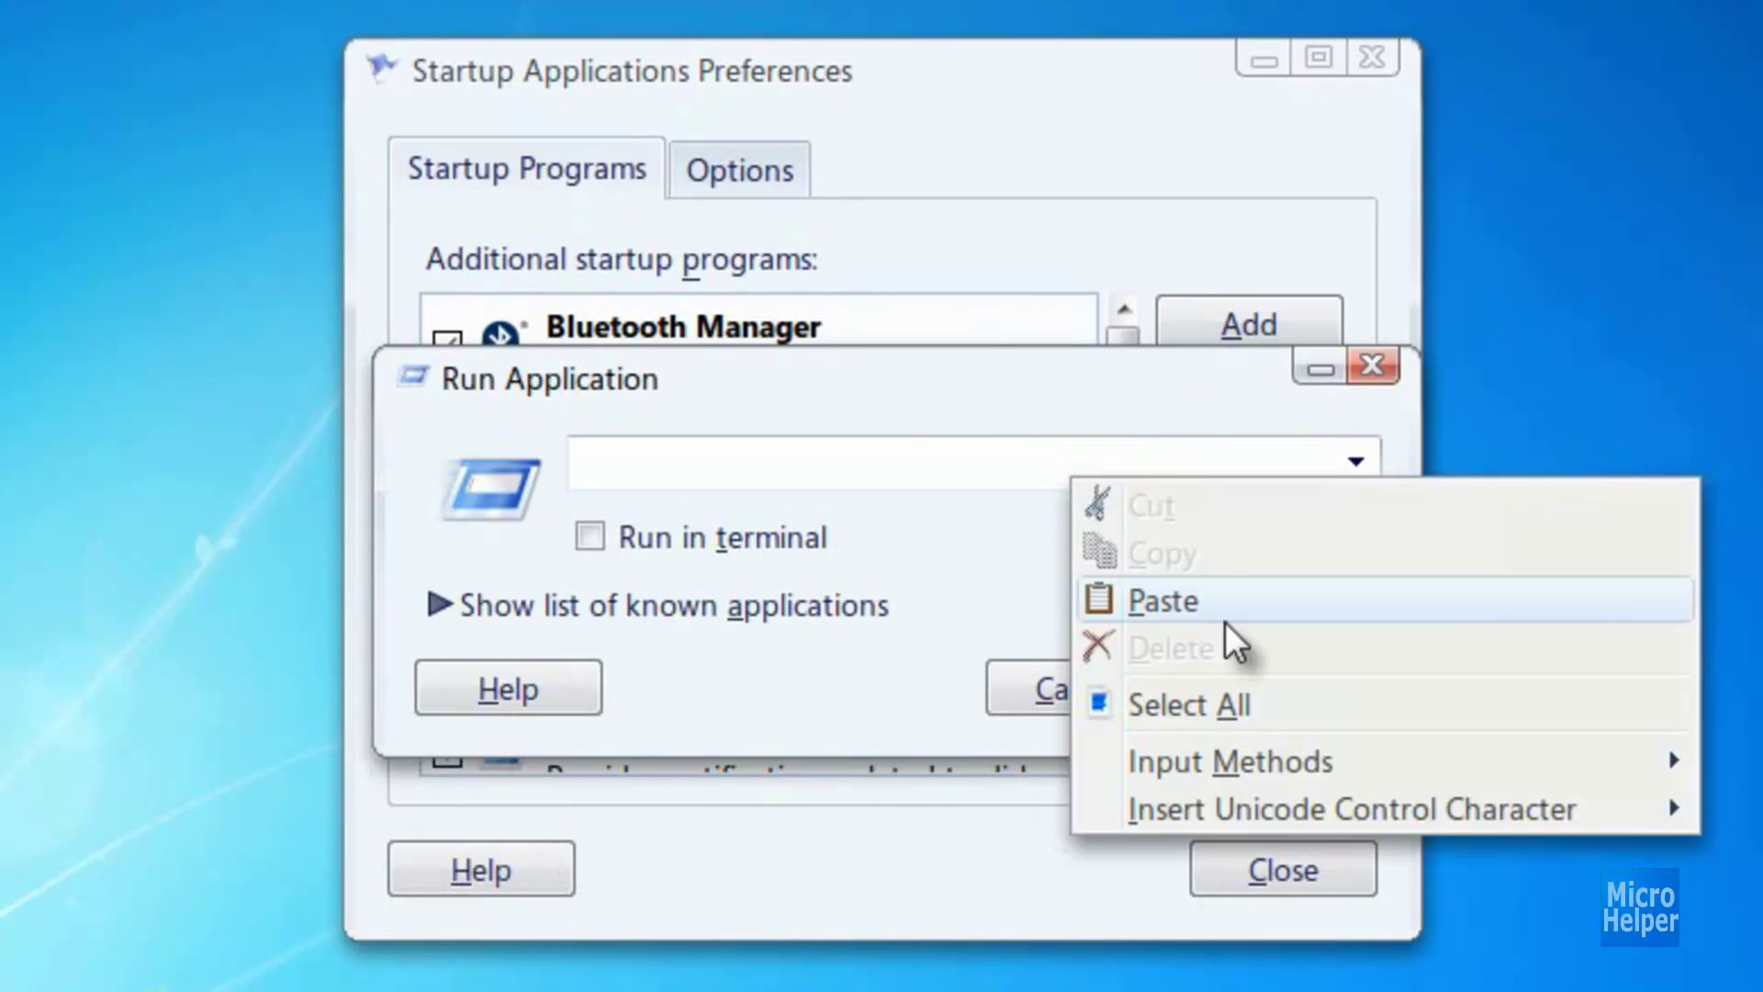
{"action": "left_click", "coordinate": [1225, 605]}
{"action": "left_click", "coordinate": [1269, 688]}
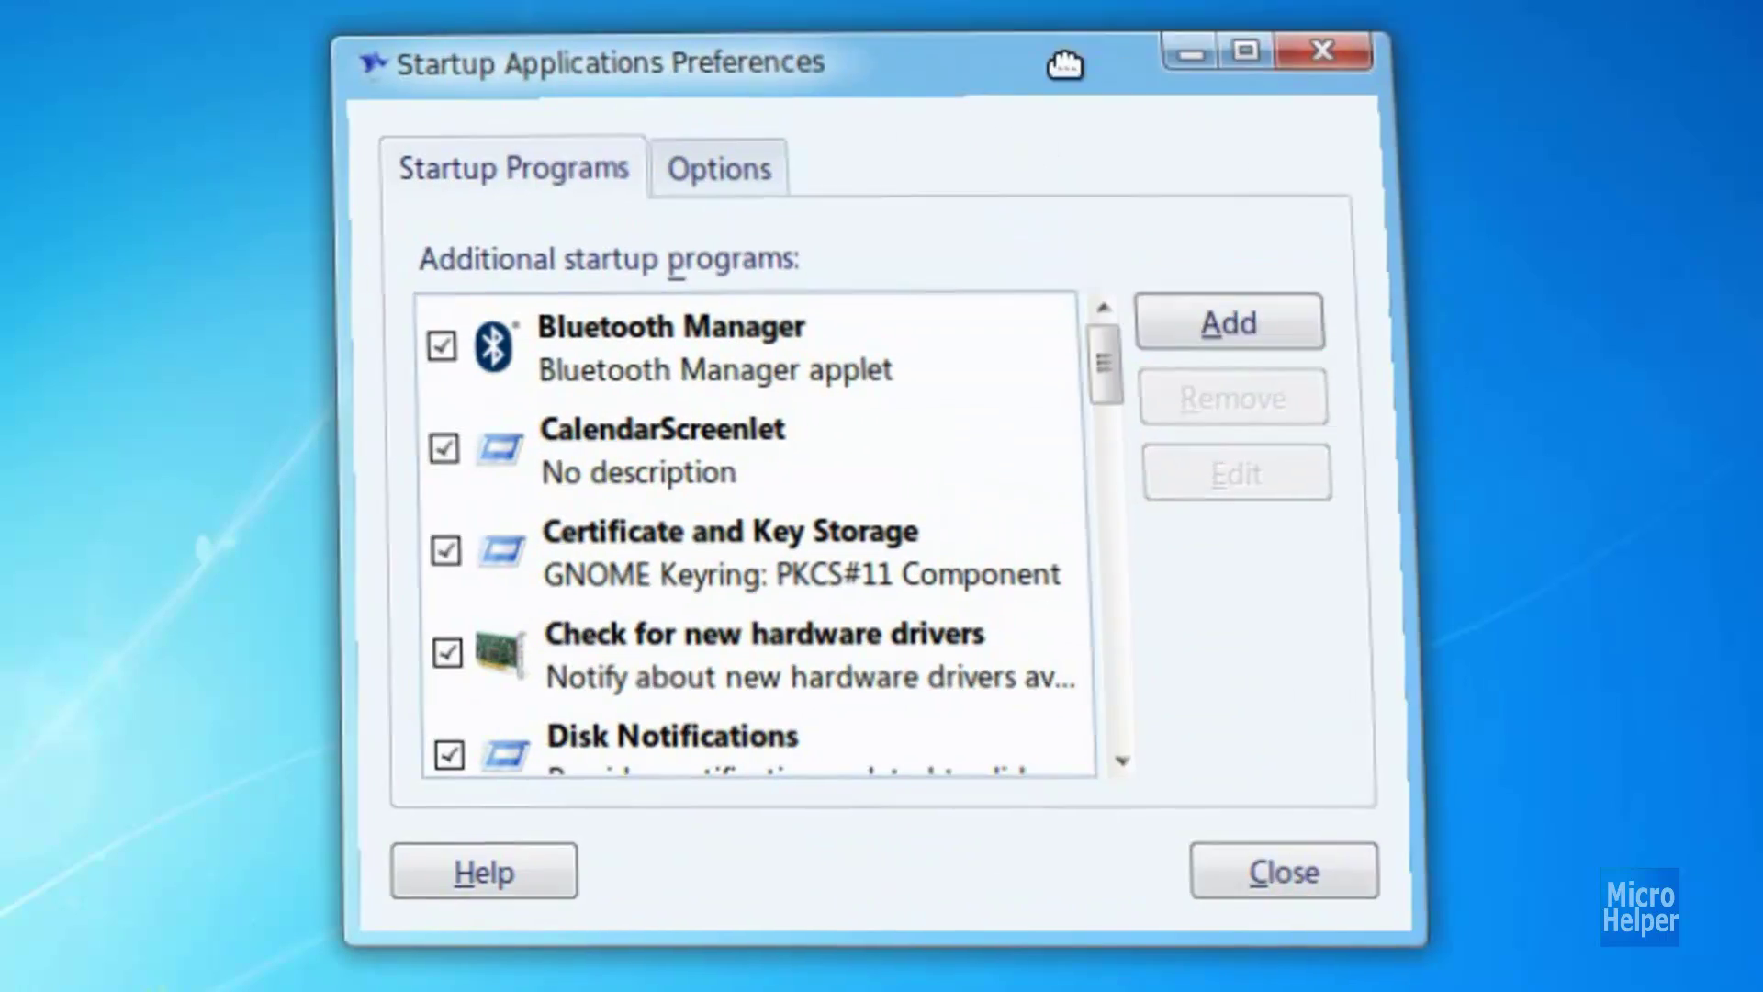
{"action": "left_click_drag", "start_coordinate": [1063, 58], "coordinate": [1196, 47]}
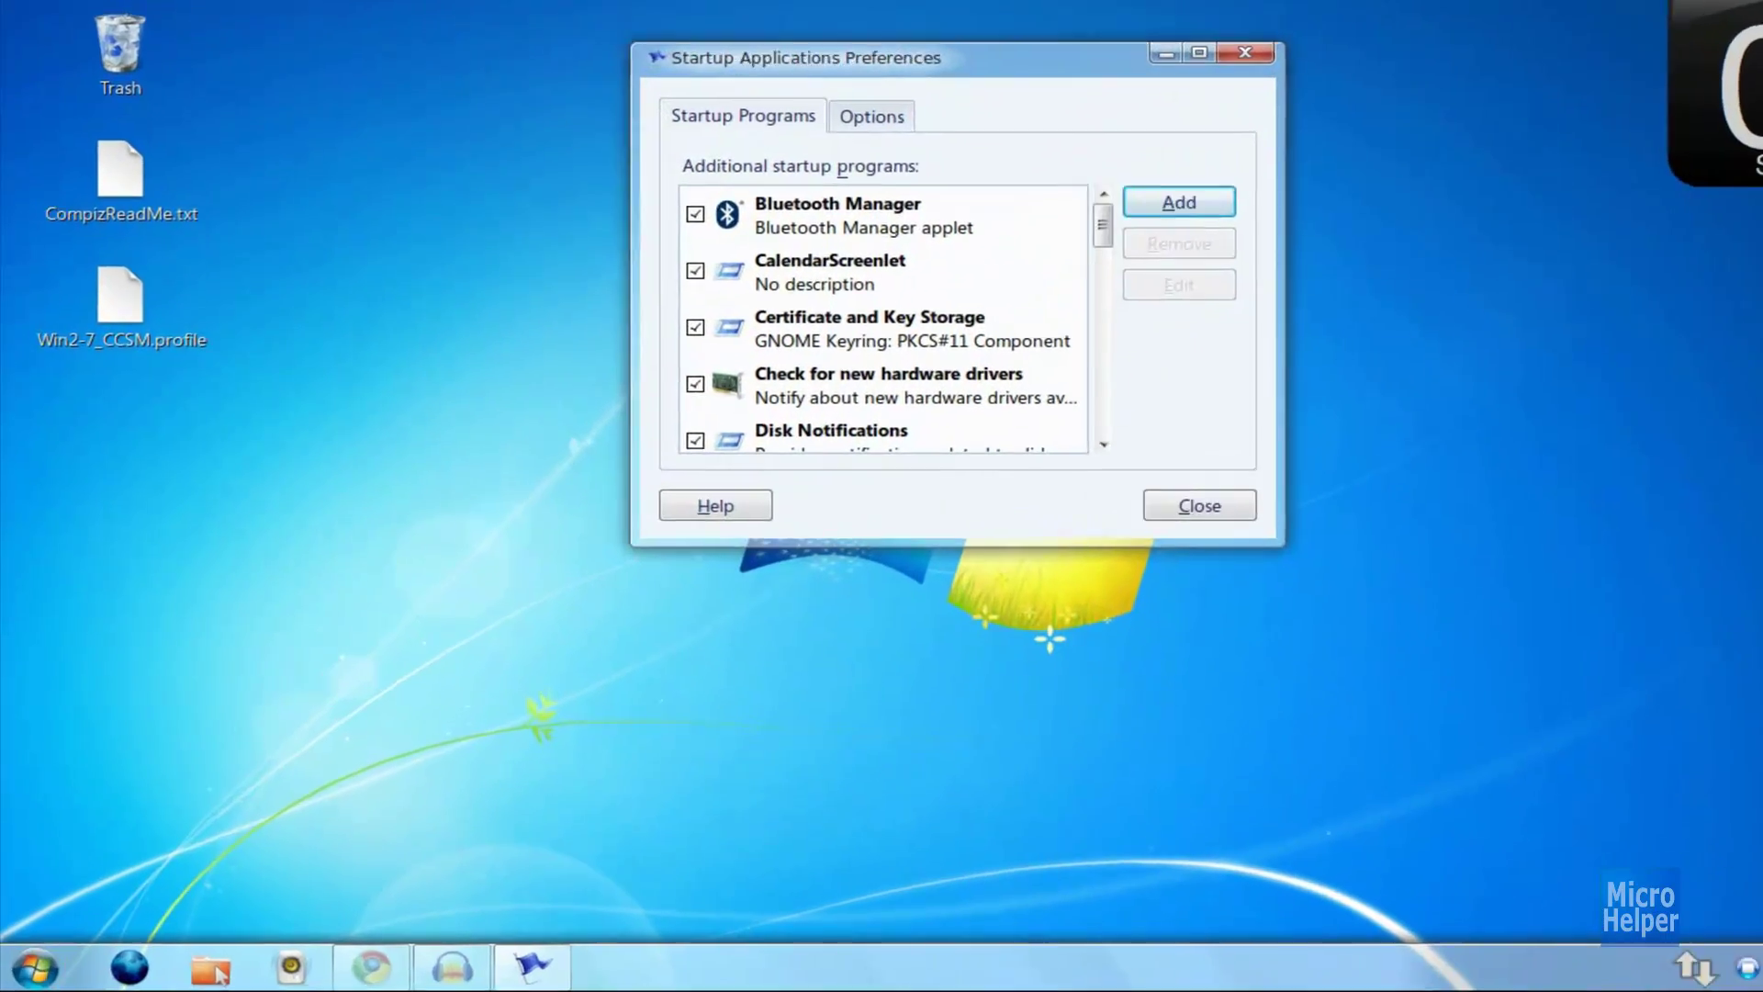
- Search the GnoMenu for "emer" and open Emerald Theme Manager
{"action": "left_click", "coordinate": [32, 970]}
{"action": "type", "text": "emer"}
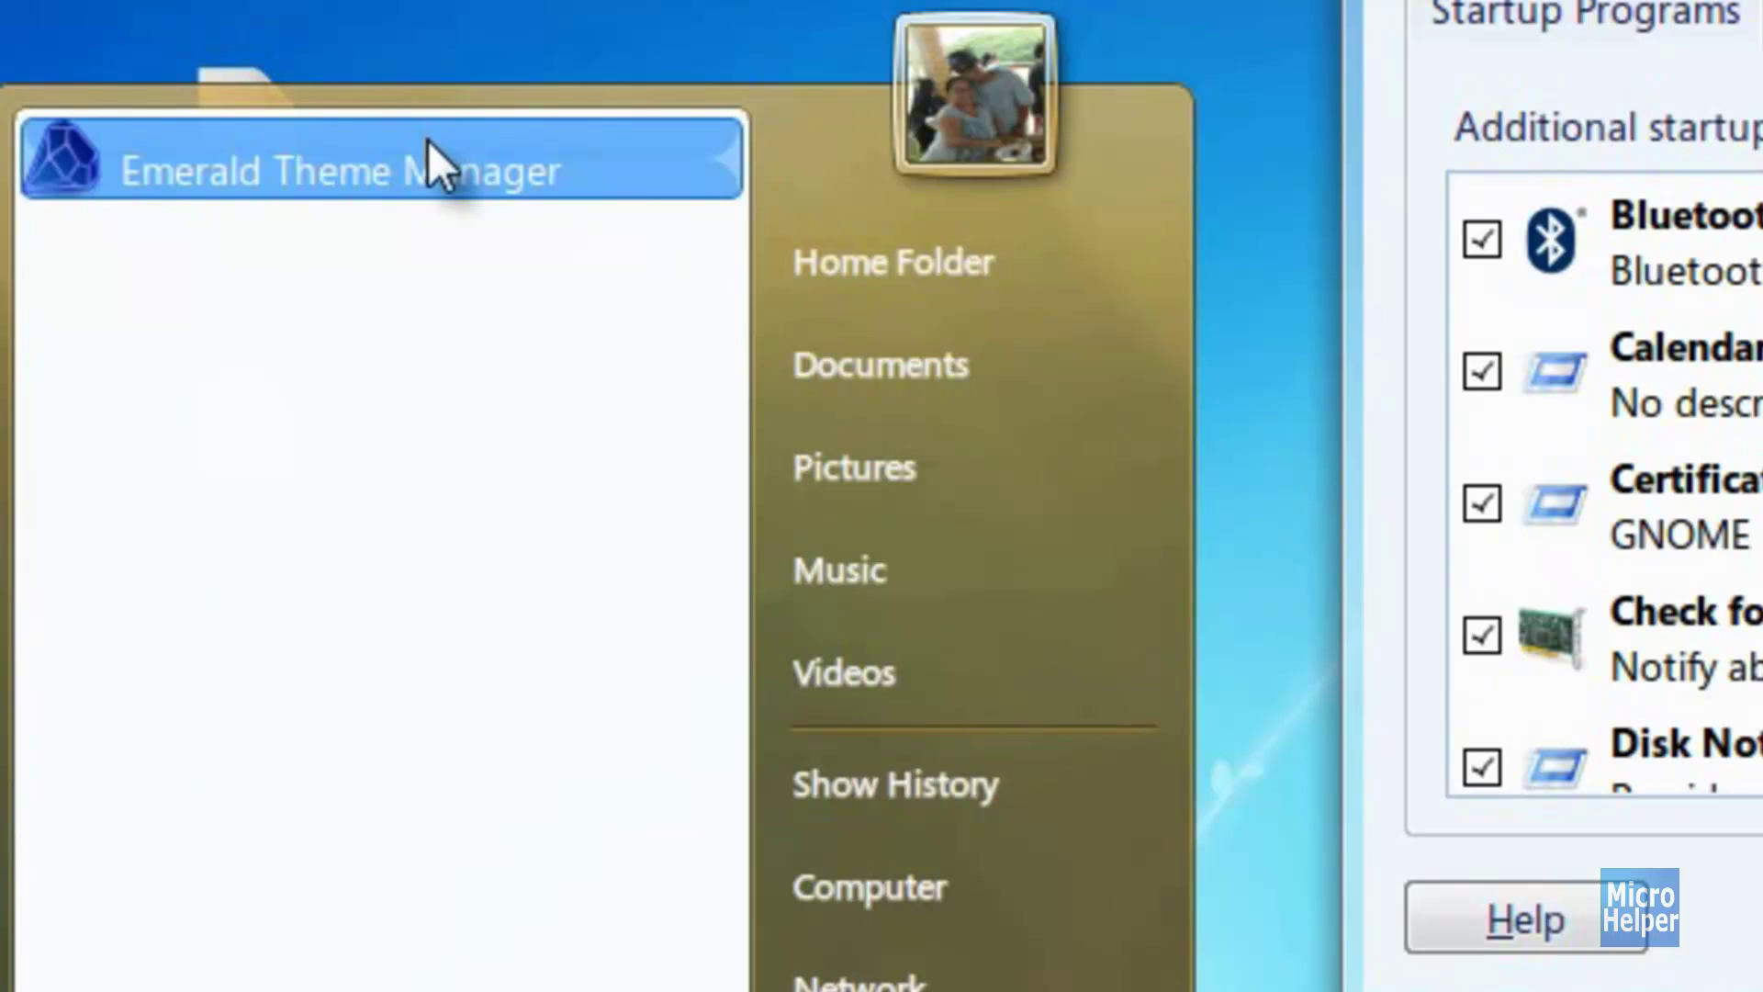
{"action": "left_click", "coordinate": [428, 140]}
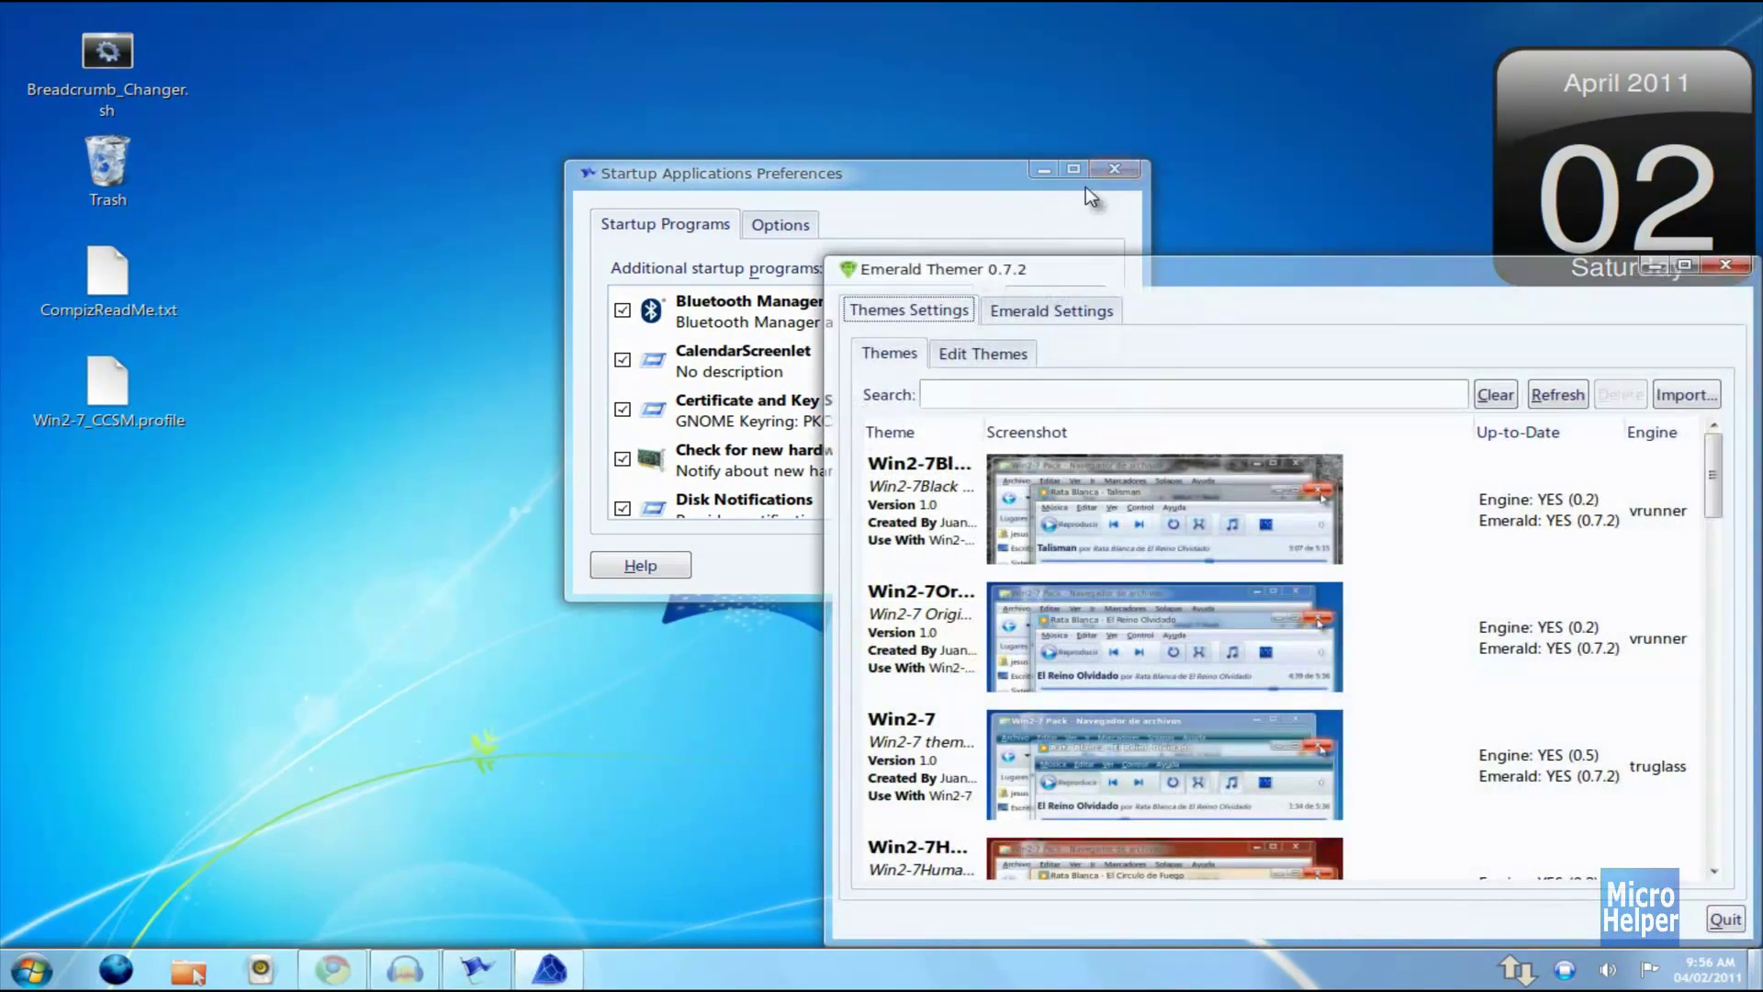
- Shade the Startup Applications Preferences window into its title bar, unshade it, and return to Emerald Themer
{"action": "left_click", "coordinate": [925, 176]}
{"action": "double_click", "coordinate": [924, 175]}
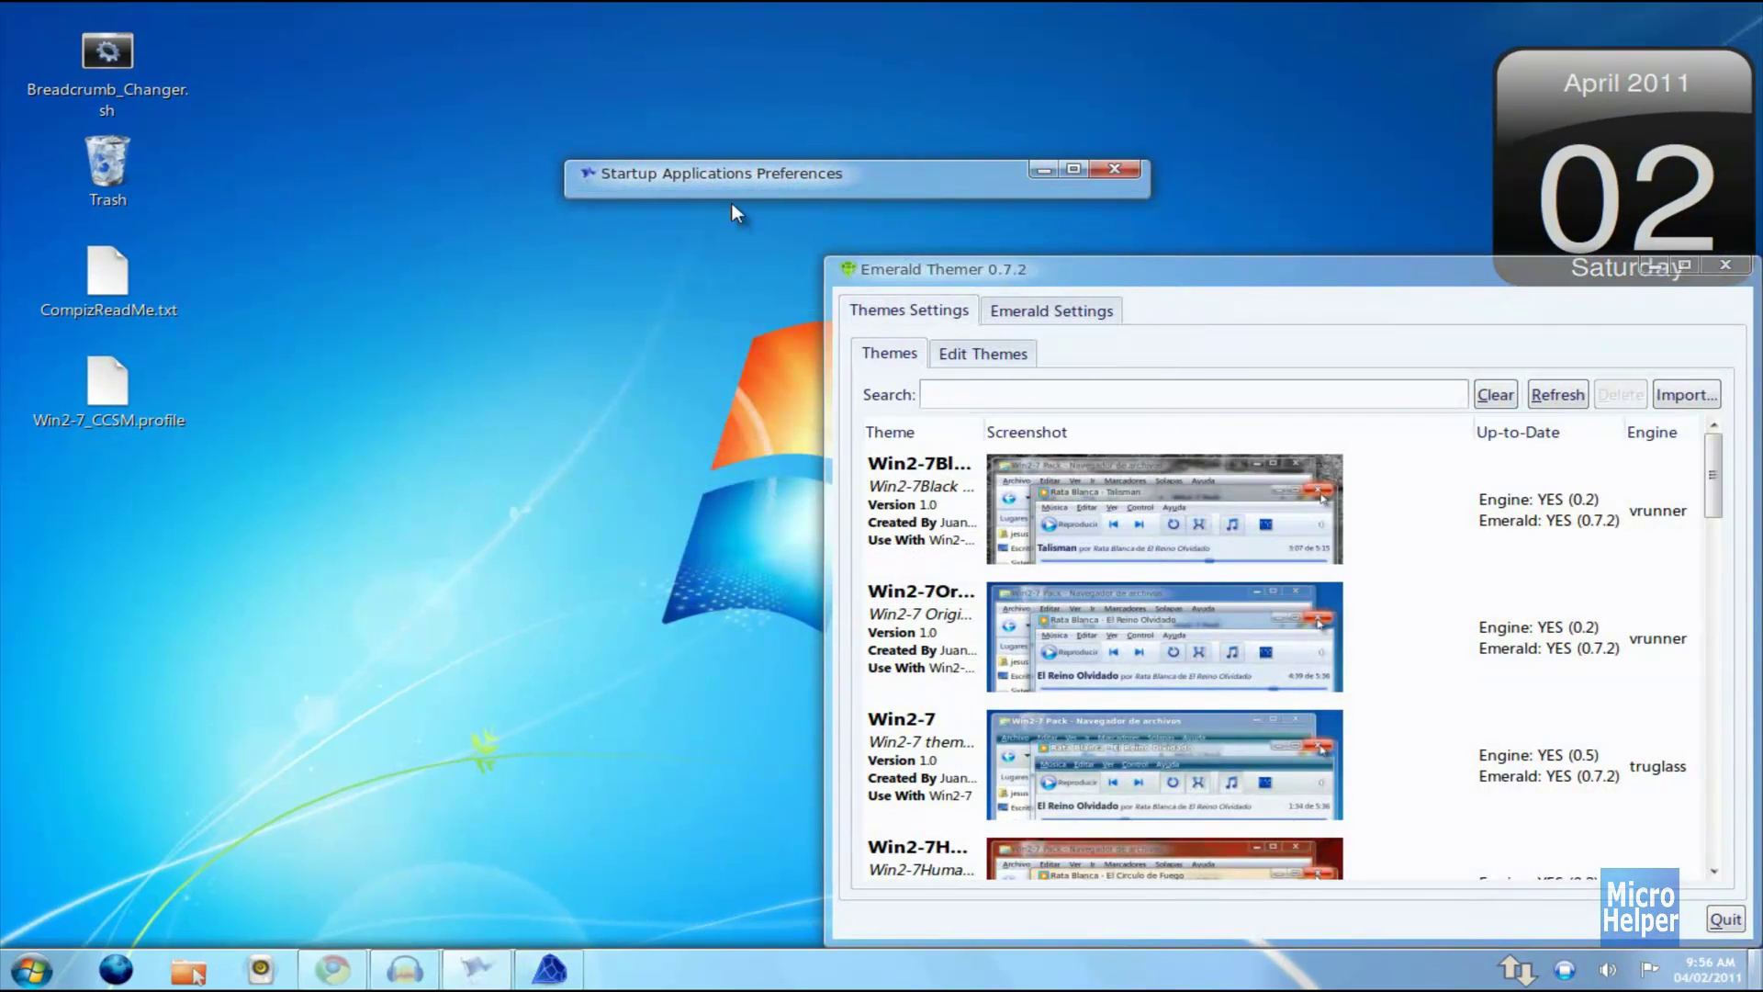
{"action": "double_click", "coordinate": [763, 177]}
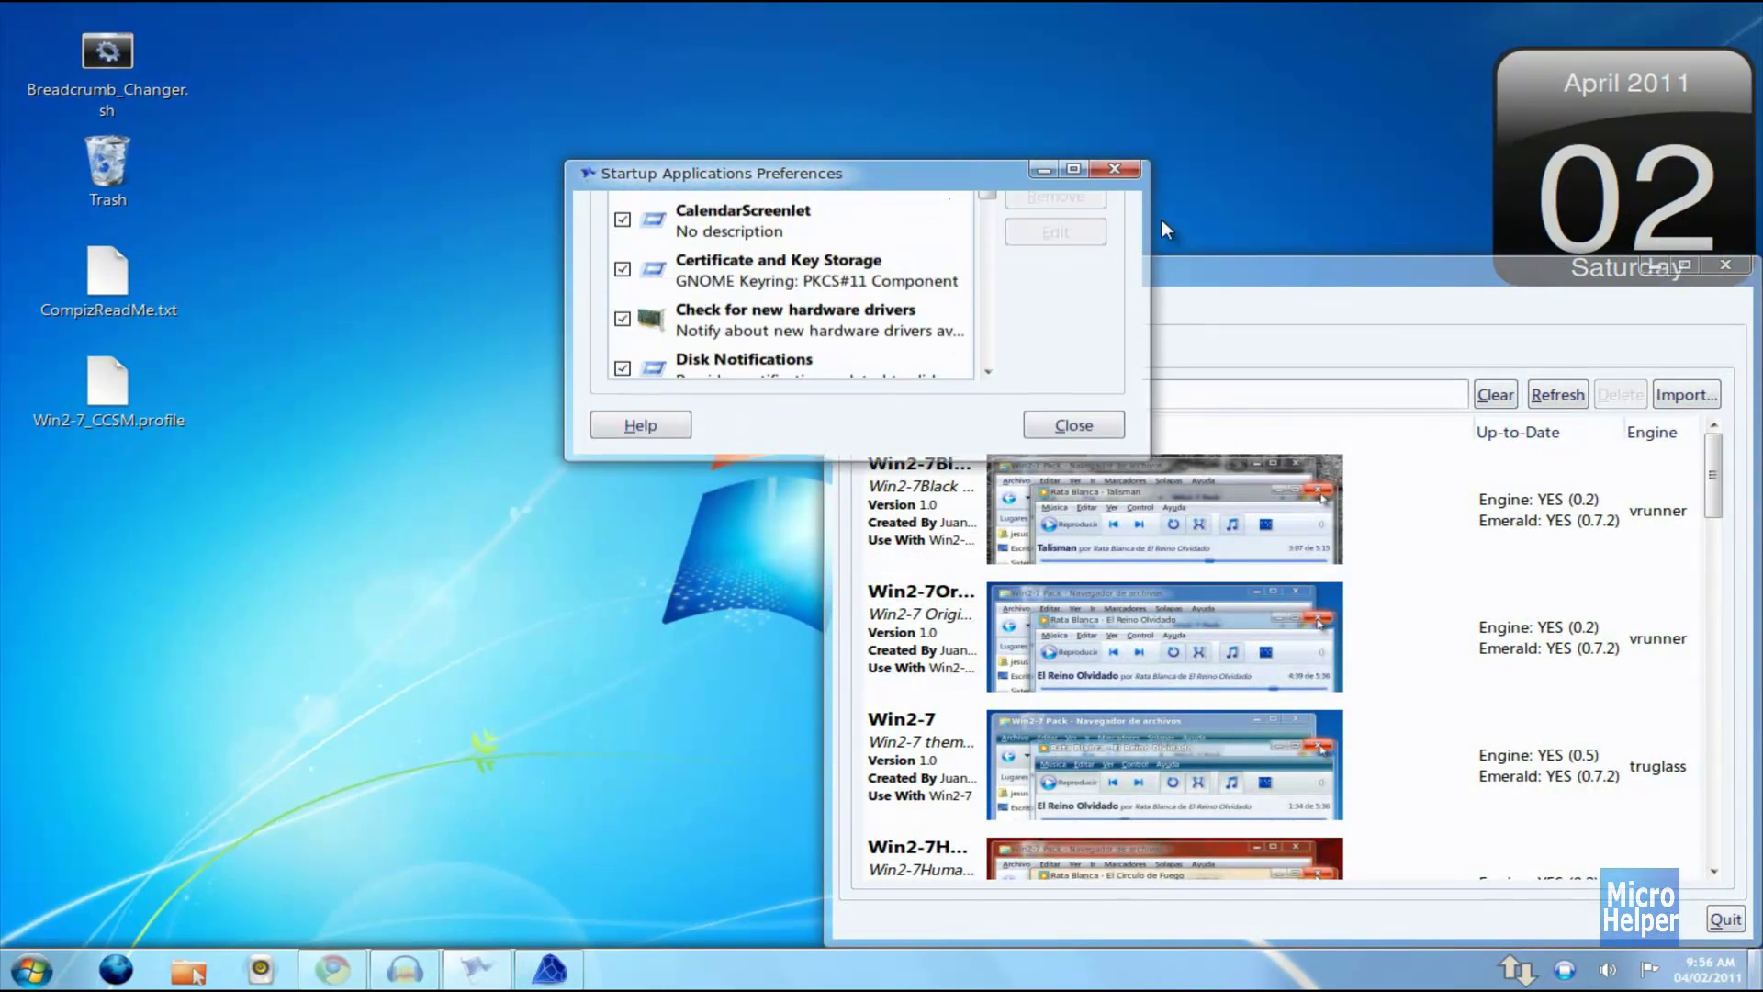
{"action": "left_click", "coordinate": [1071, 563]}
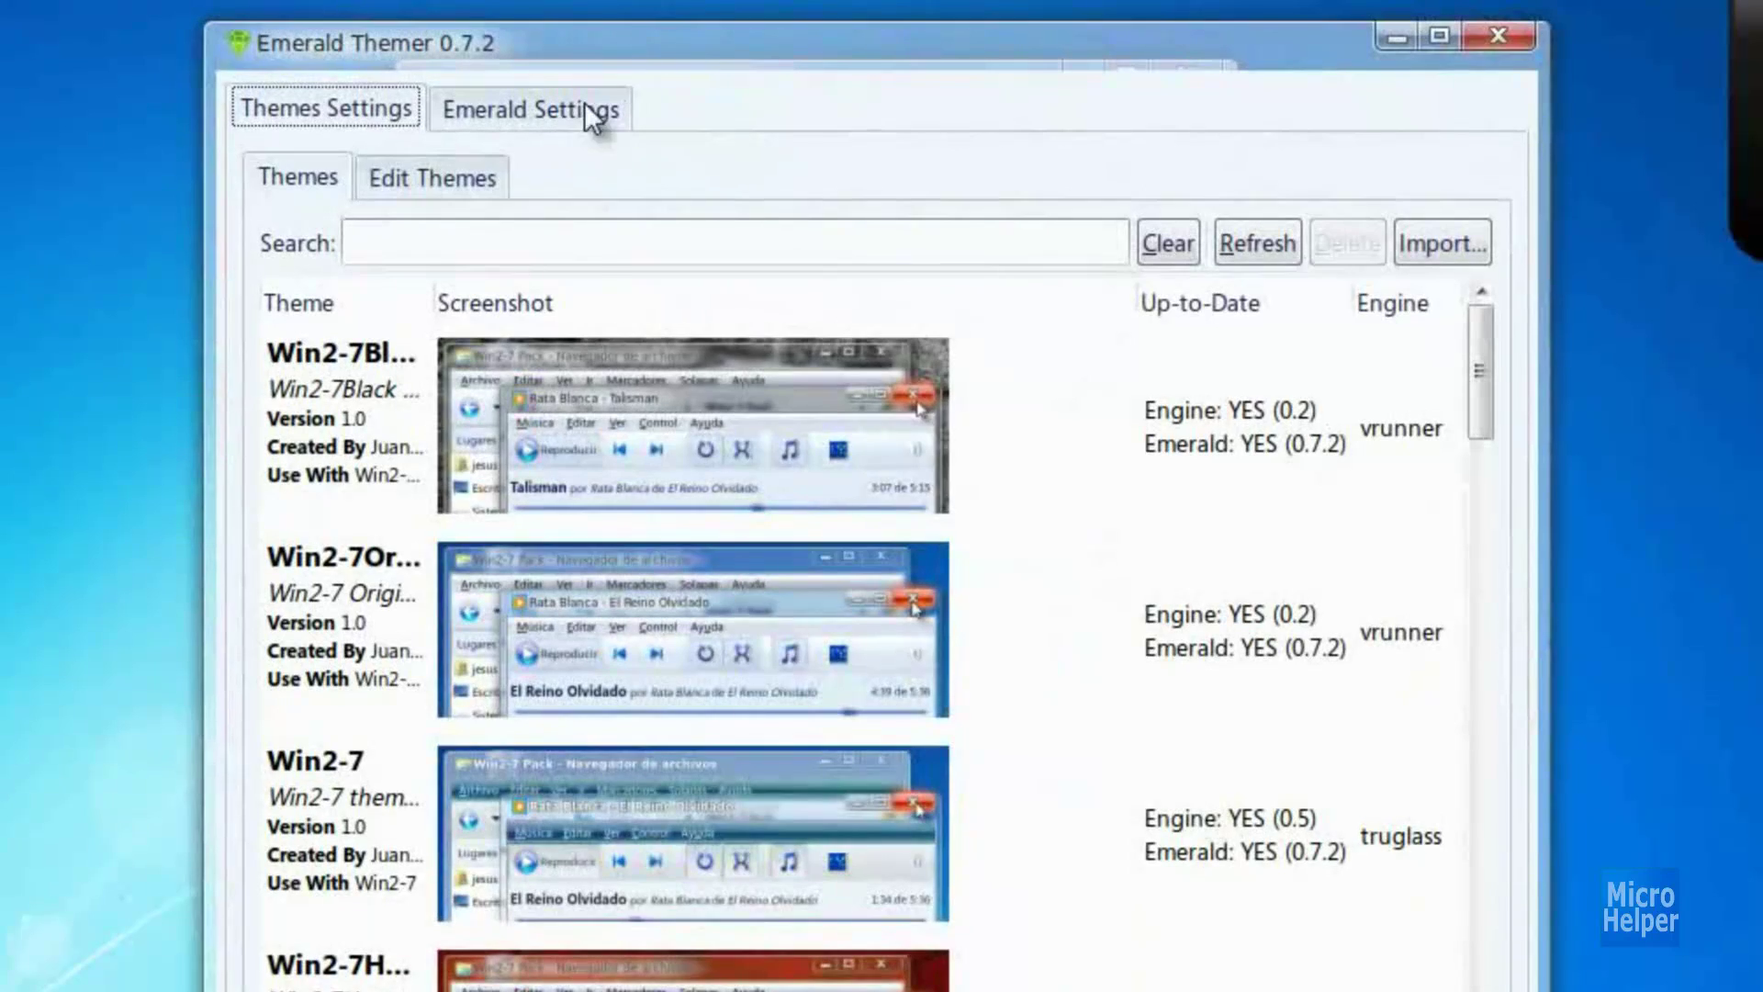
- Set Emerald's Titlebar Double-Click Action to Maximize/Restore, and test it by maximizing and restoring the Emerald Themer window
{"action": "left_click", "coordinate": [560, 108]}
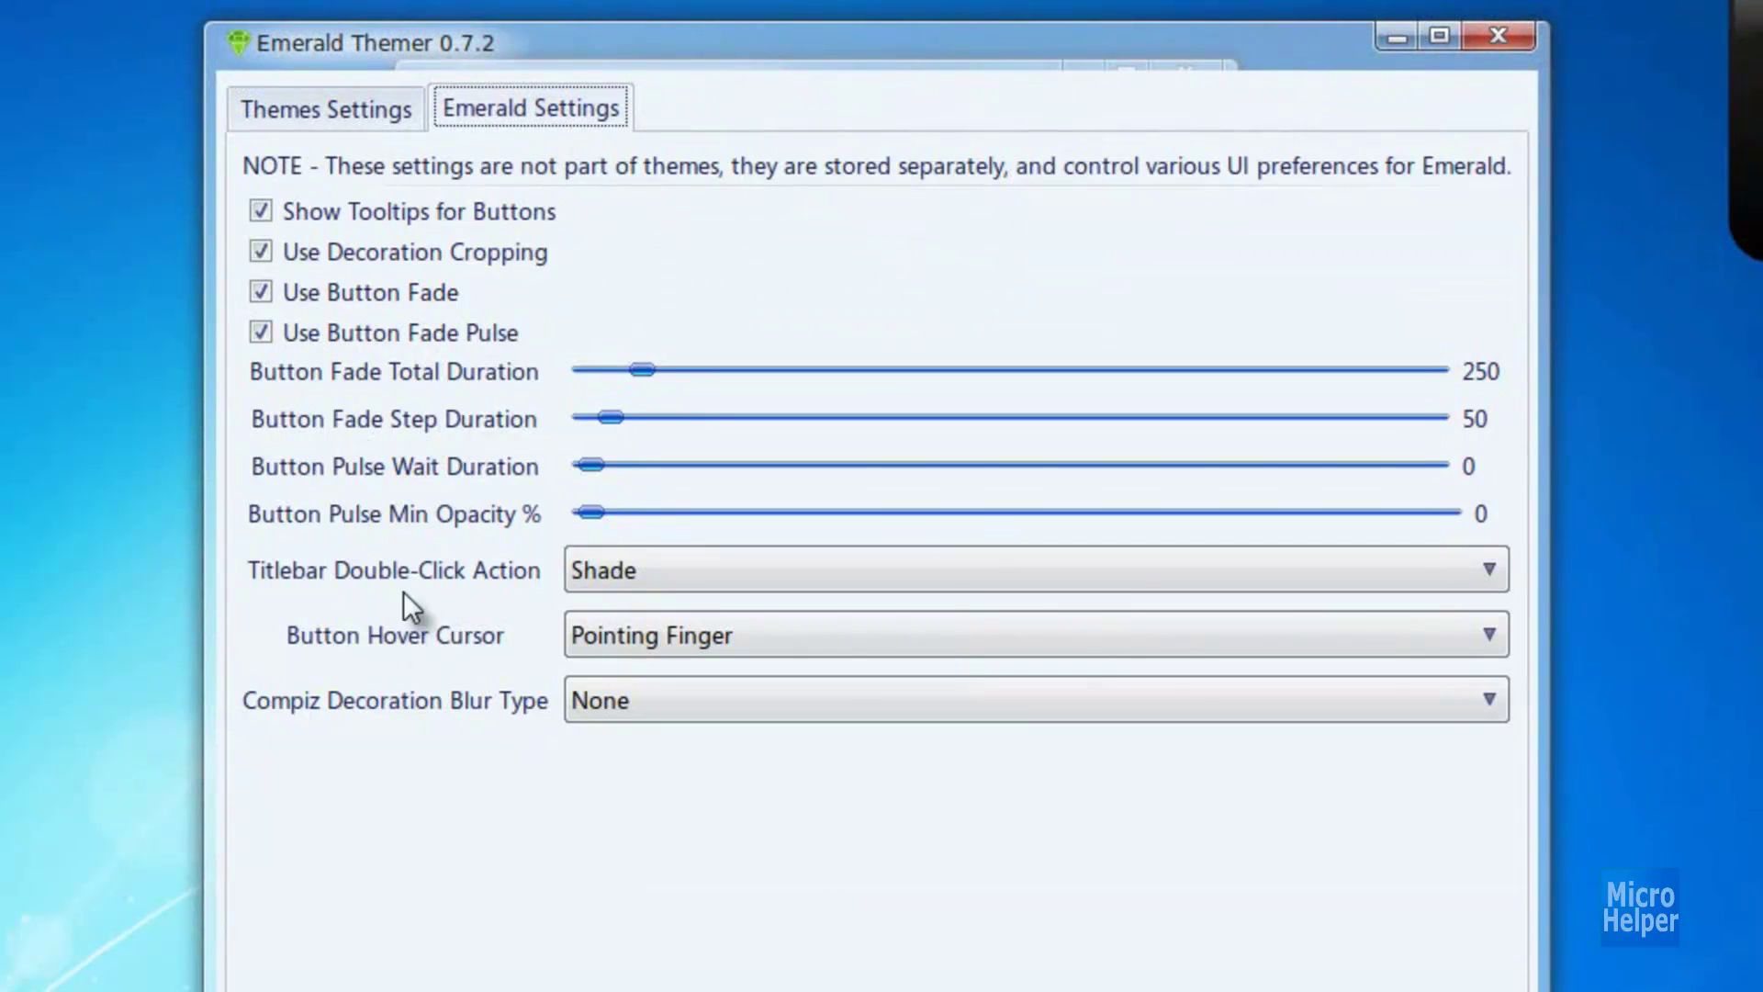
{"action": "left_click", "coordinate": [621, 577]}
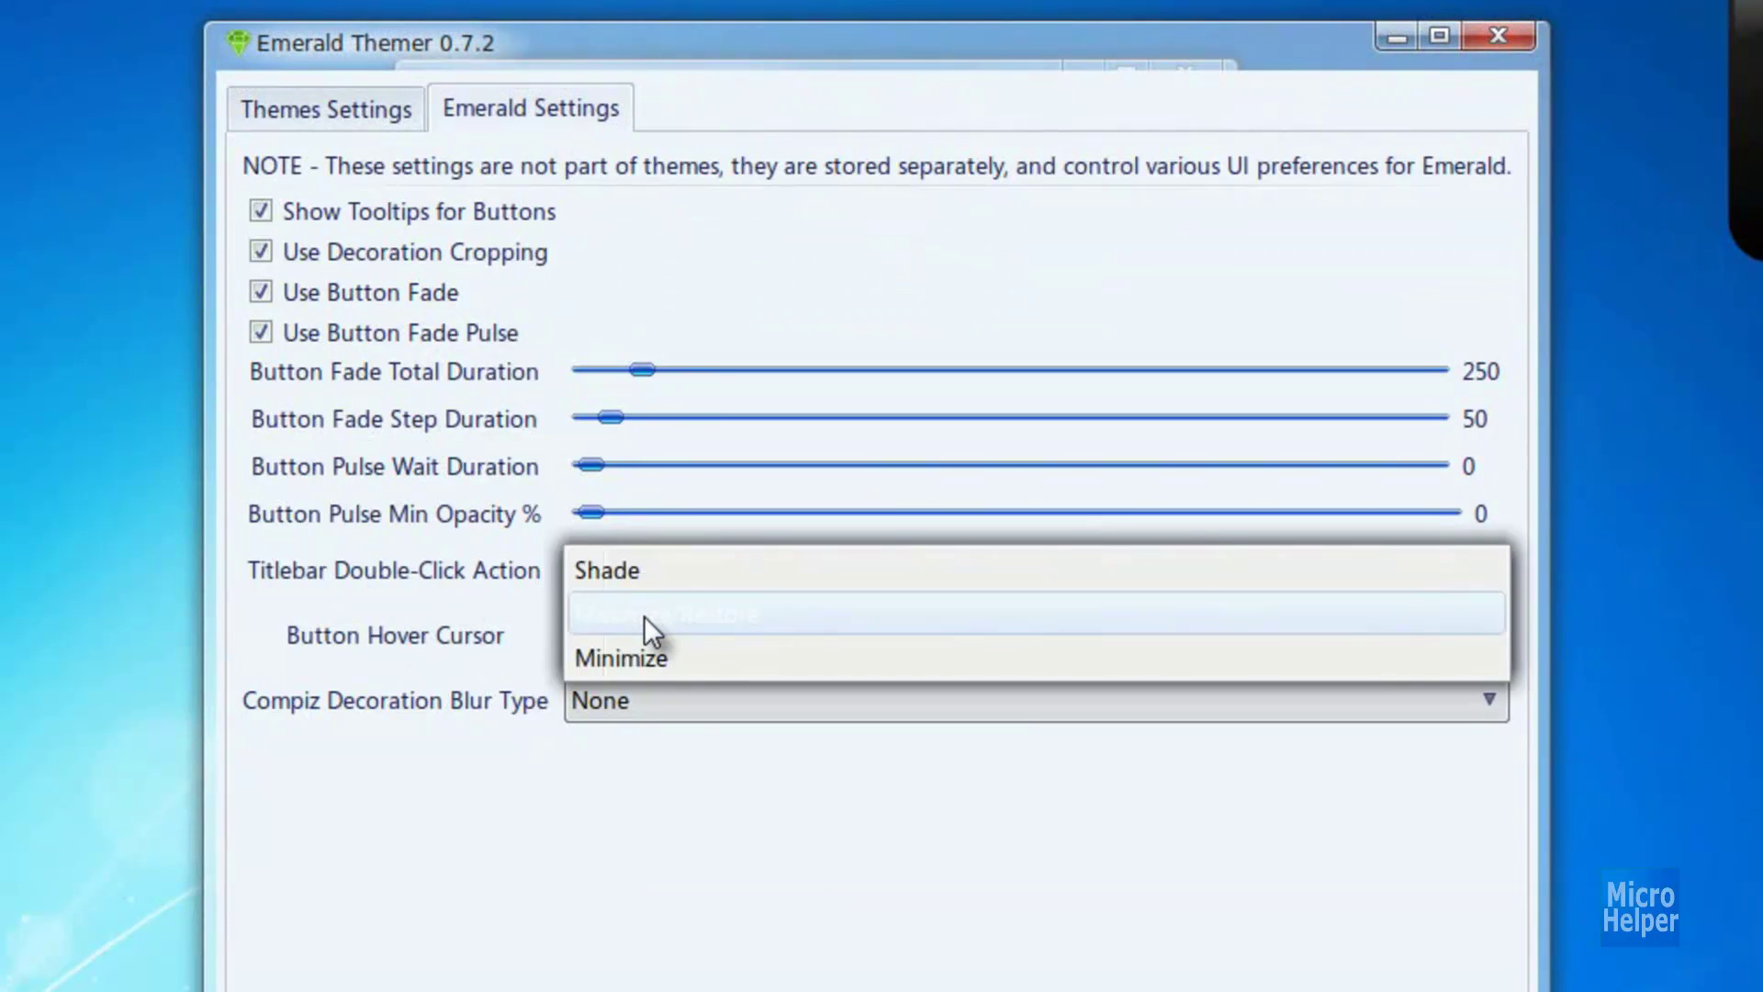
{"action": "left_click", "coordinate": [641, 613]}
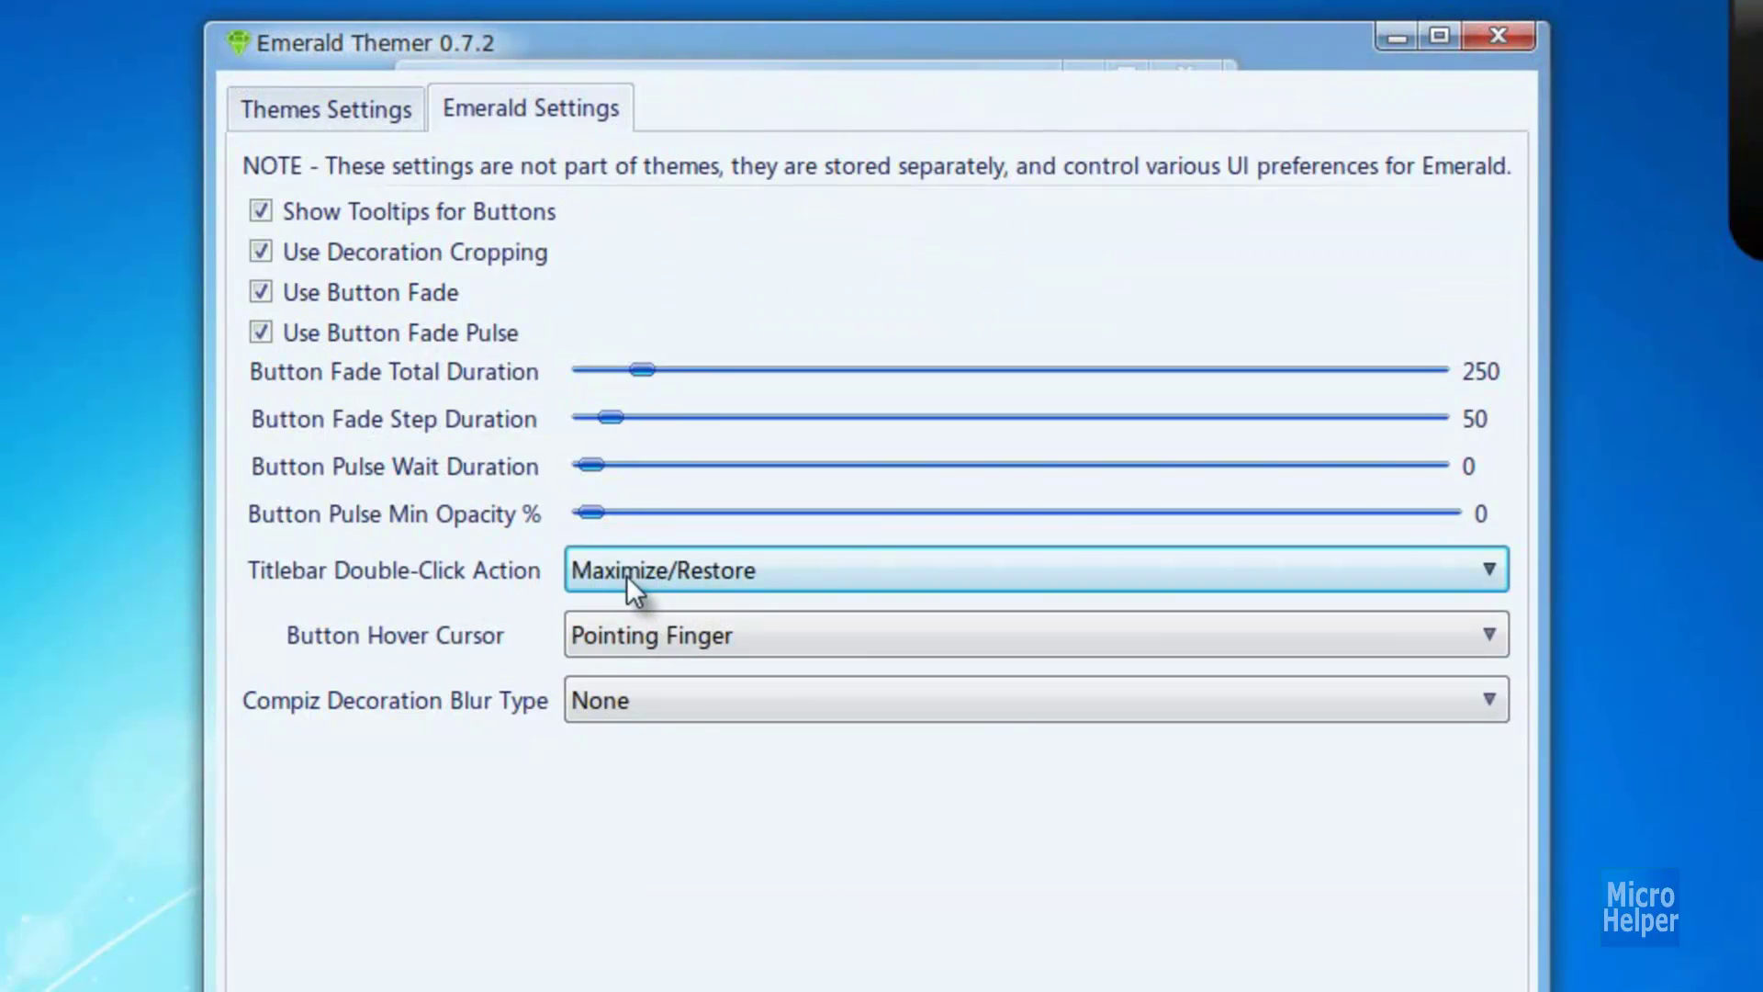
{"action": "double_click", "coordinate": [948, 69]}
{"action": "double_click", "coordinate": [854, 9]}
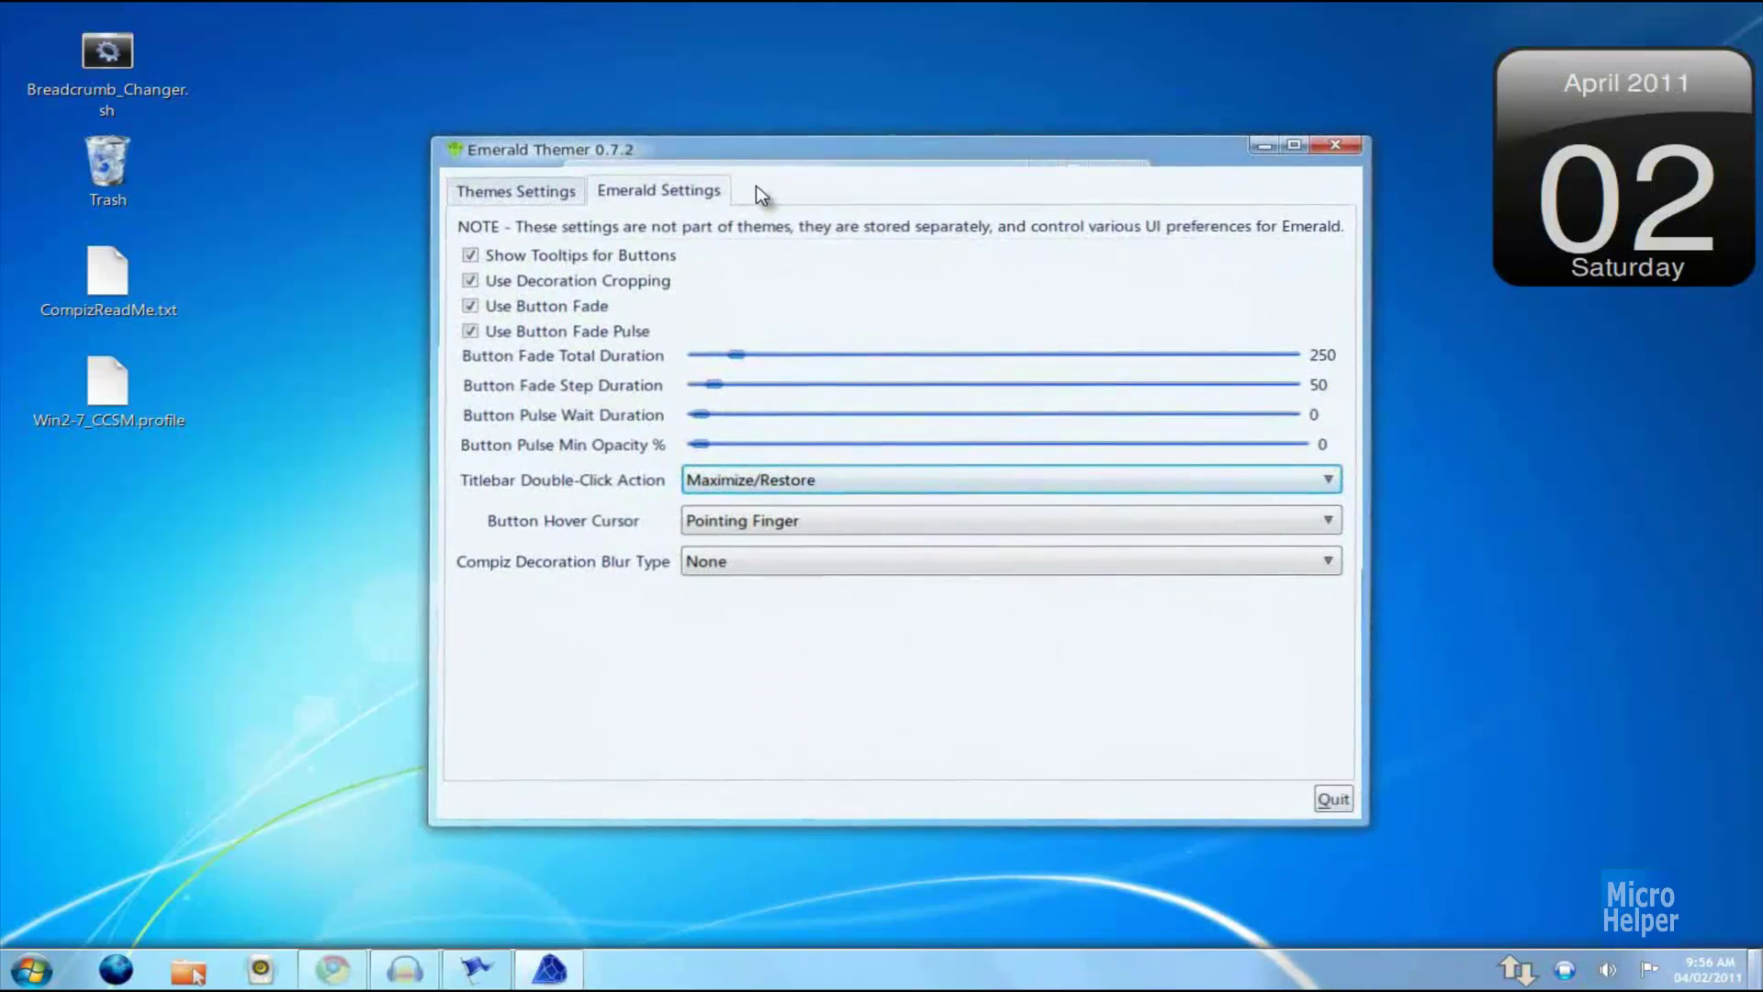
{"action": "double_click", "coordinate": [741, 147]}
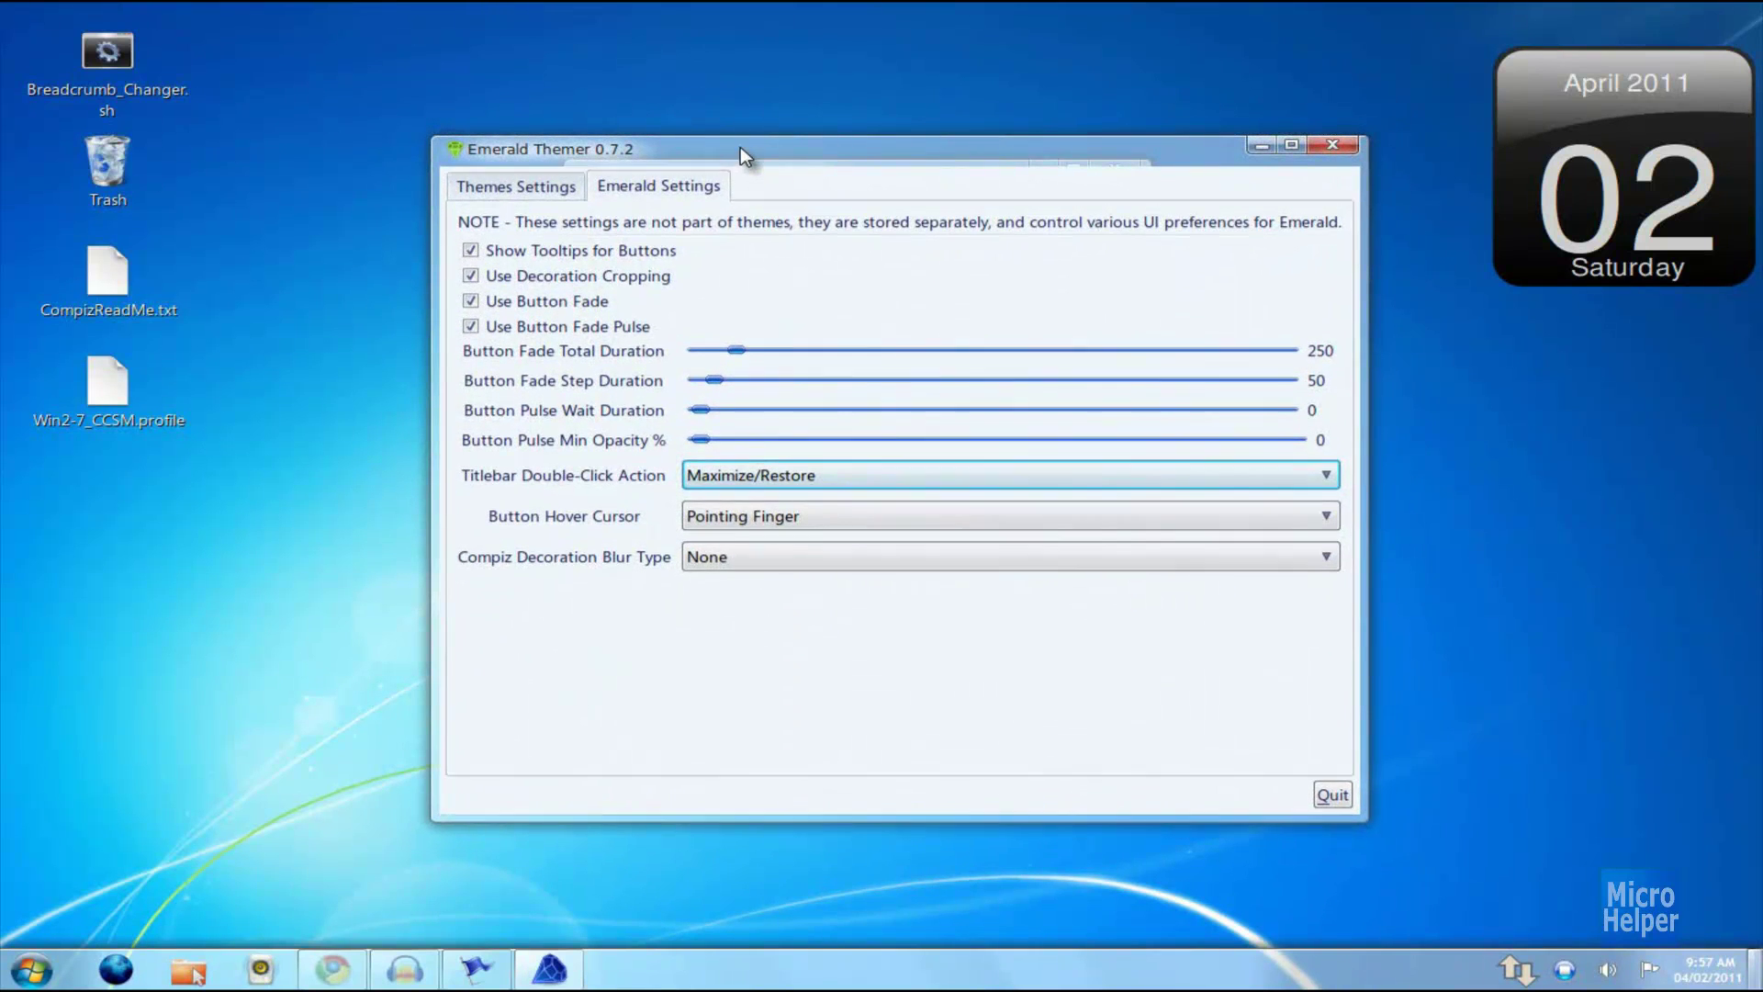
{"action": "double_click", "coordinate": [740, 147]}
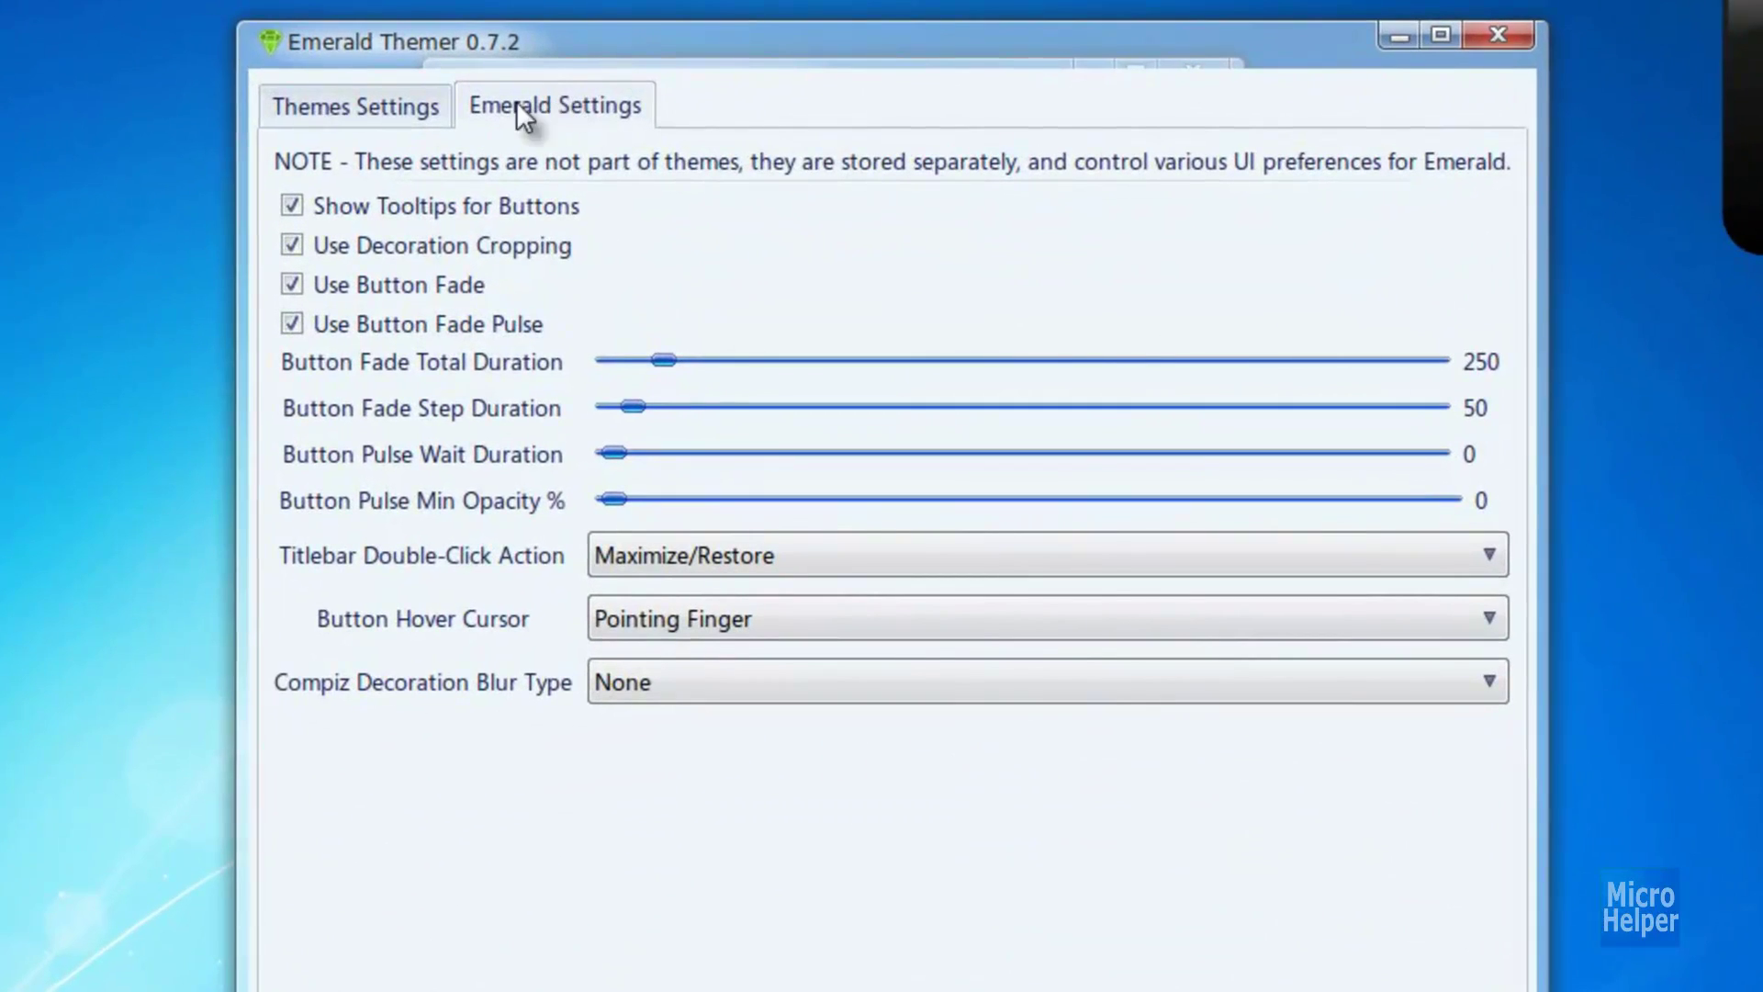
- Try the first Win2-7Black theme and the Win2-7 Aero theme in Emerald's theme list, moving the window to check each one's borders
{"action": "left_click", "coordinate": [314, 103]}
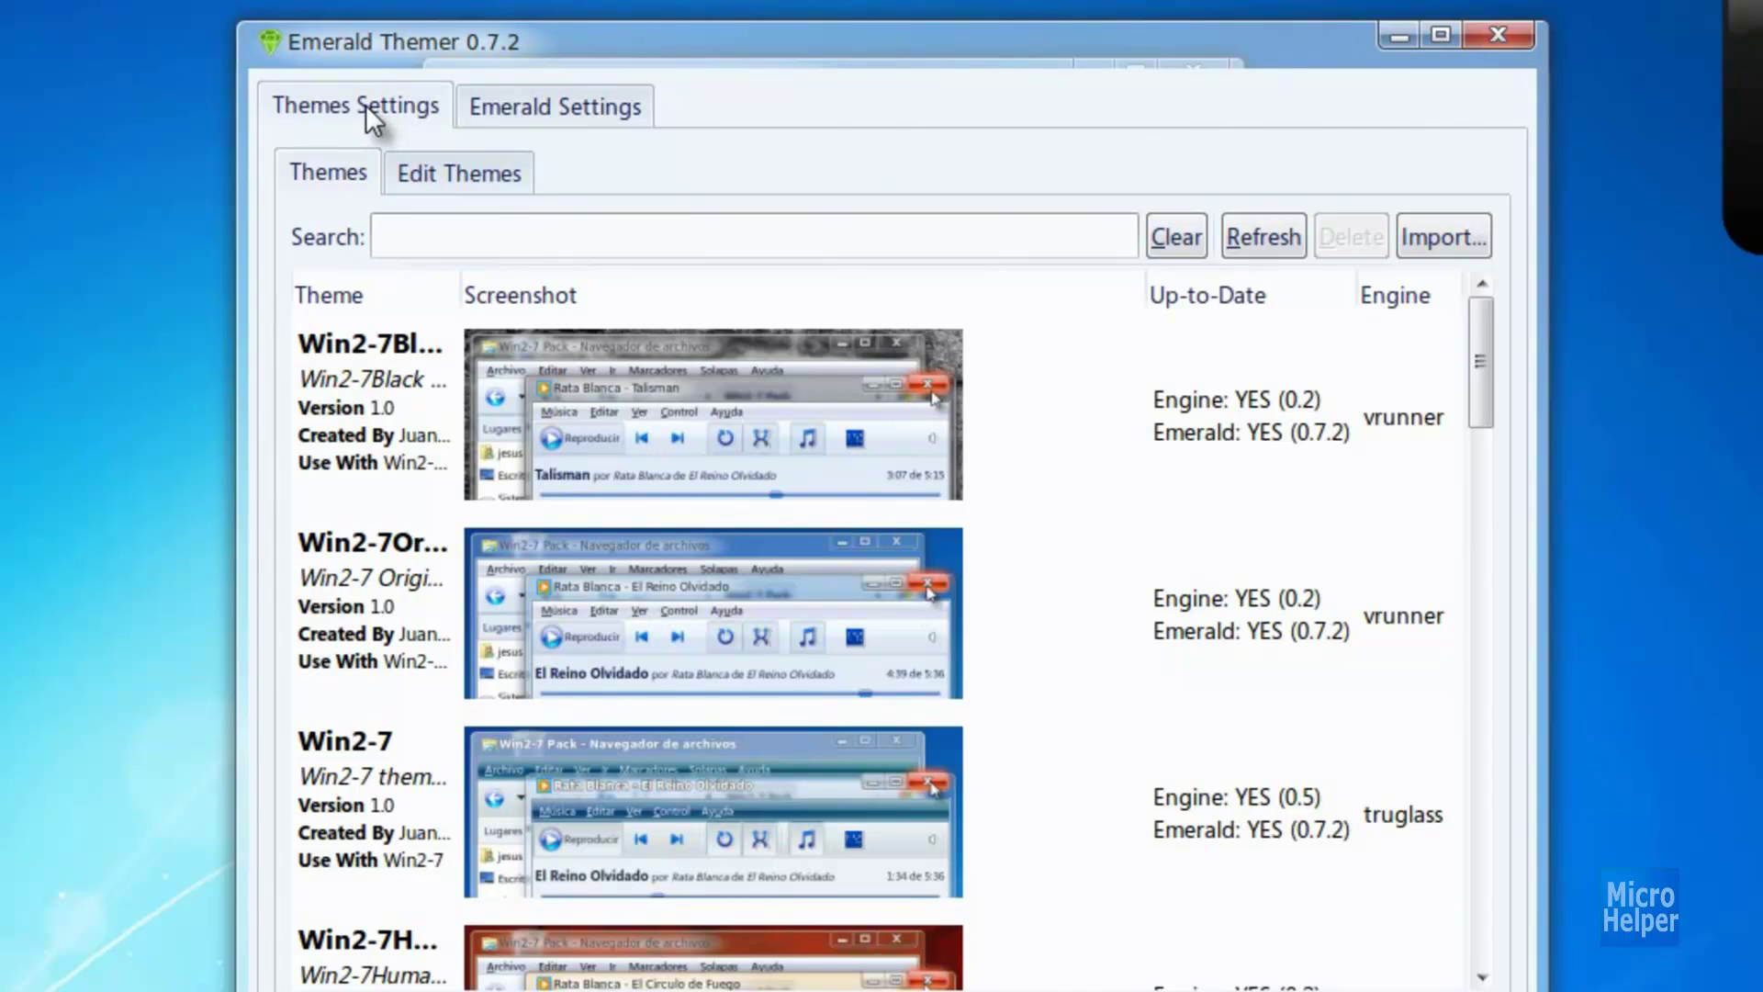
{"action": "left_click", "coordinate": [393, 401]}
{"action": "left_click_drag", "start_coordinate": [1054, 28], "coordinate": [1235, 65]}
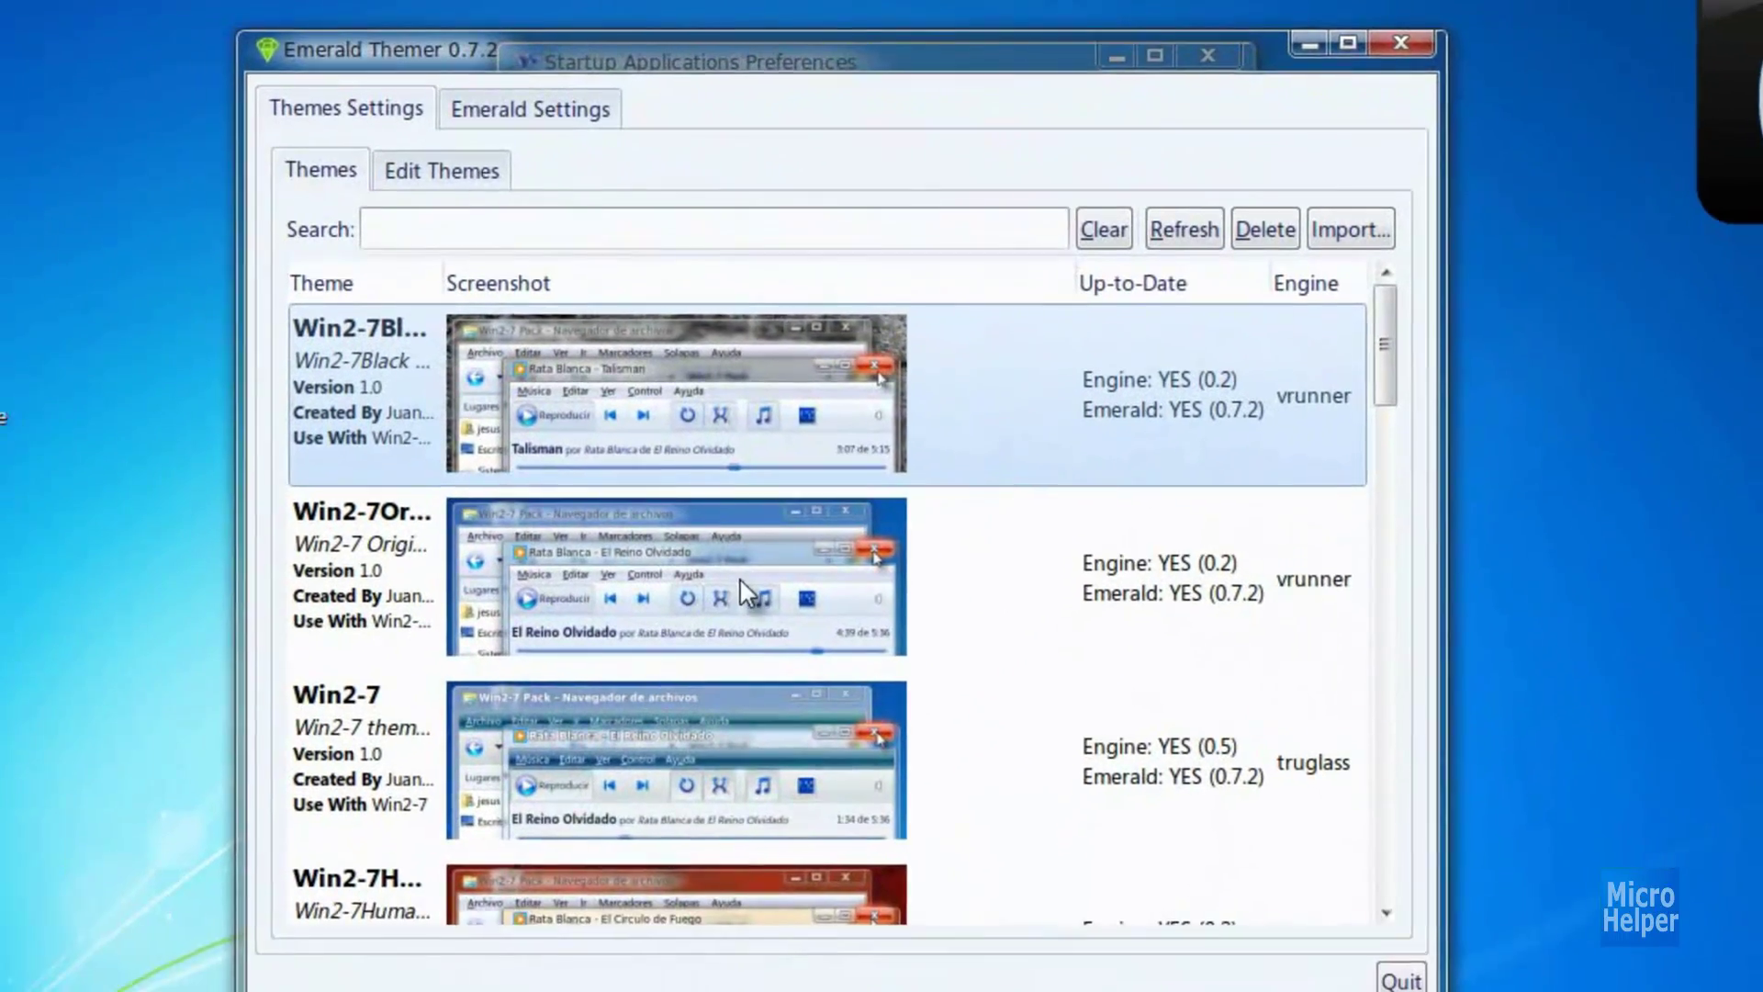
{"action": "scroll", "coordinate": [775, 538], "scroll_direction": "down", "scroll_amount": 10}
{"action": "scroll", "coordinate": [772, 556], "scroll_direction": "up", "scroll_amount": 3}
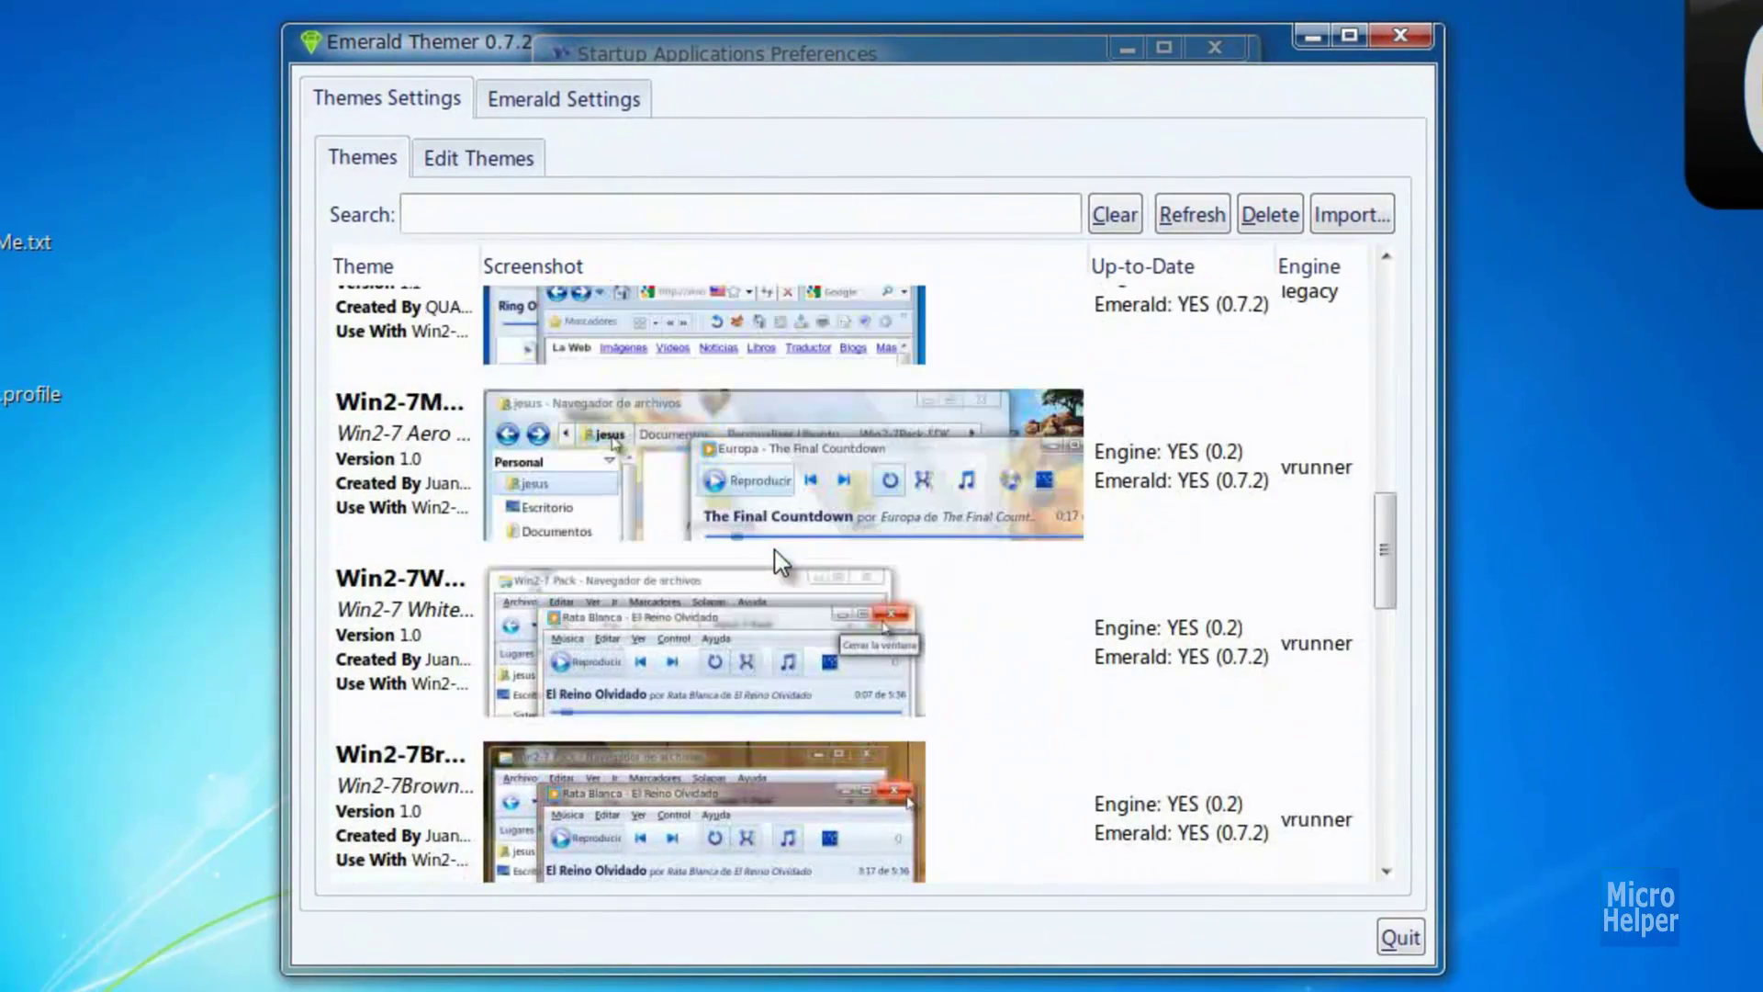
{"action": "left_click", "coordinate": [808, 468]}
{"action": "left_click_drag", "start_coordinate": [847, 74], "coordinate": [781, 0]}
- Apply the Win2-7M… theme described as Win2-7Black, and close Emerald Themer and Startup Applications Preferences
{"action": "scroll", "coordinate": [553, 542], "scroll_direction": "down", "scroll_amount": 8}
{"action": "left_click", "coordinate": [730, 424]}
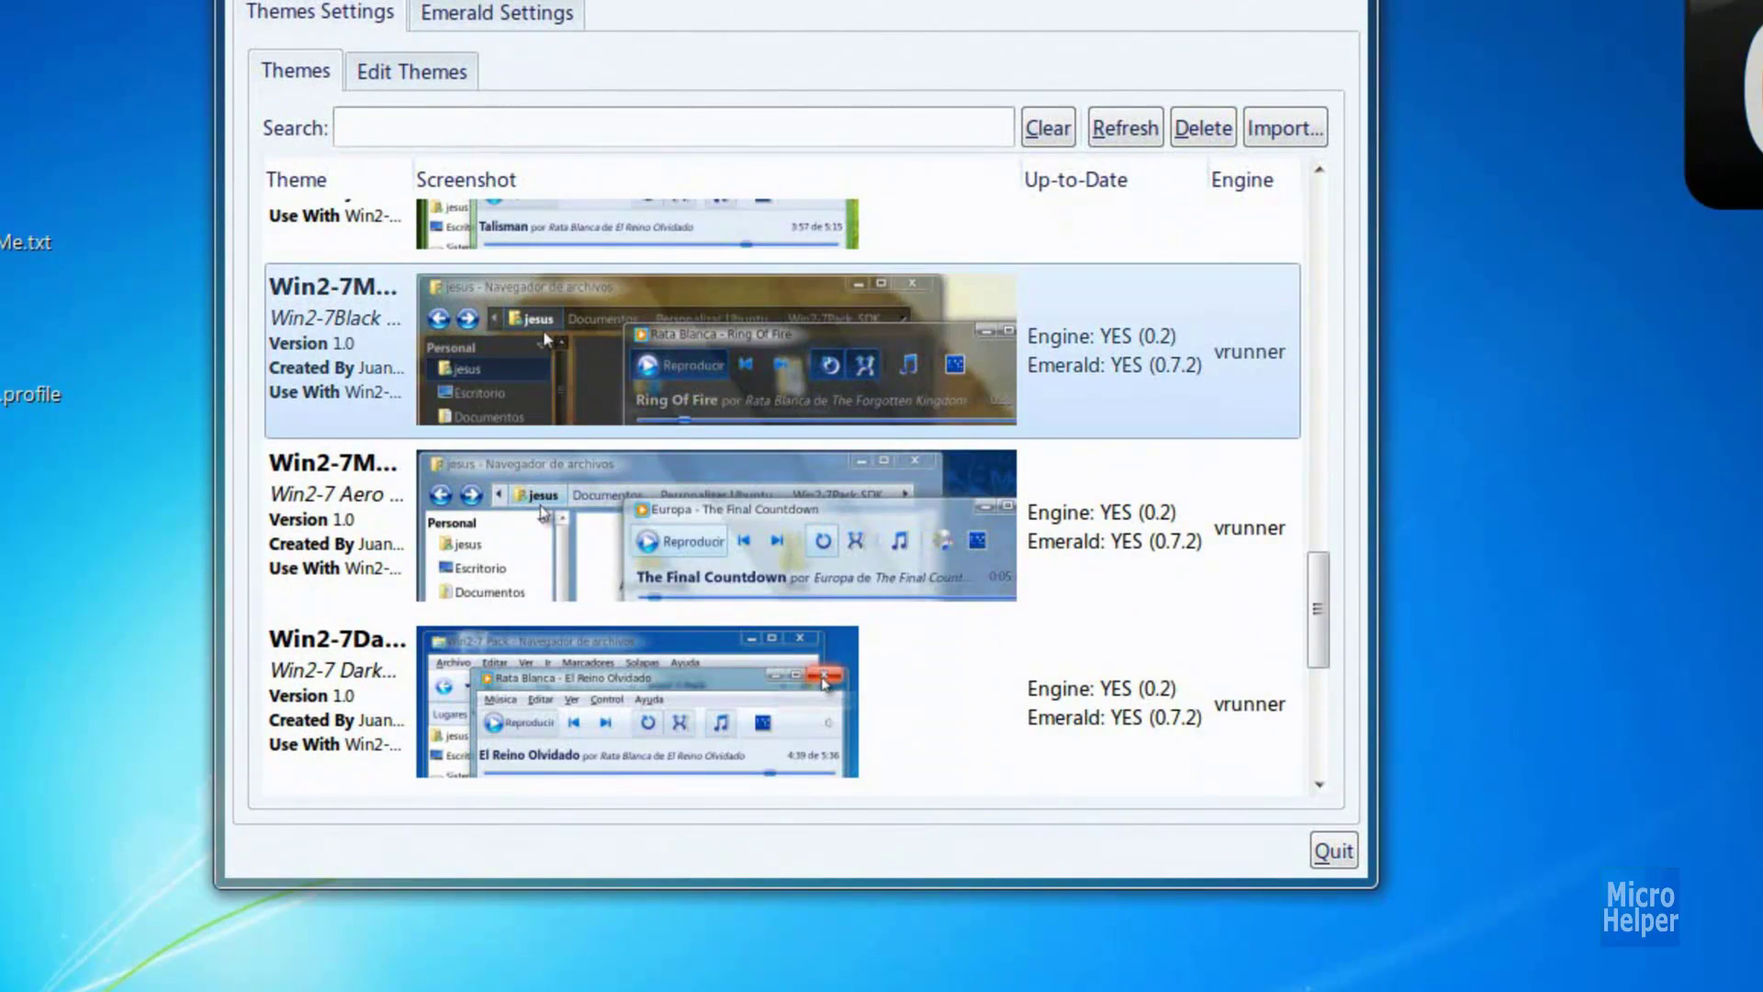
{"action": "key", "text": "alt+F4"}
{"action": "left_click", "coordinate": [1220, 53]}
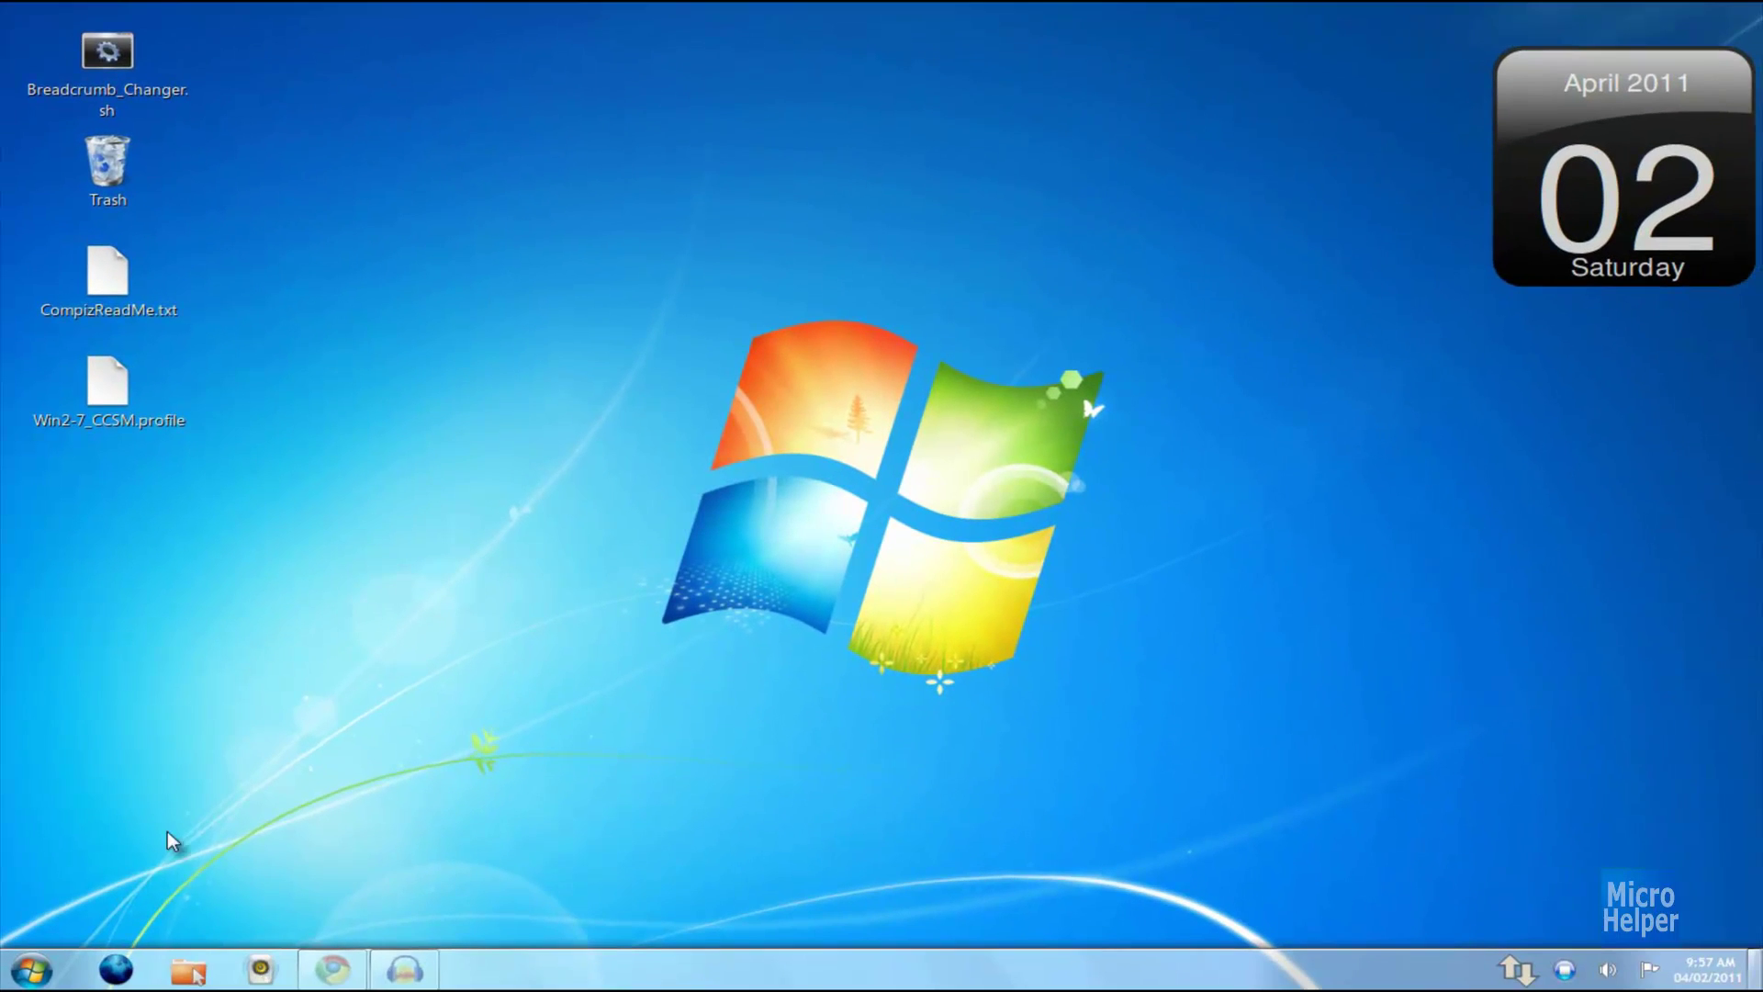
- Open the Documents folder from the GnoMenu
{"action": "left_click", "coordinate": [32, 971]}
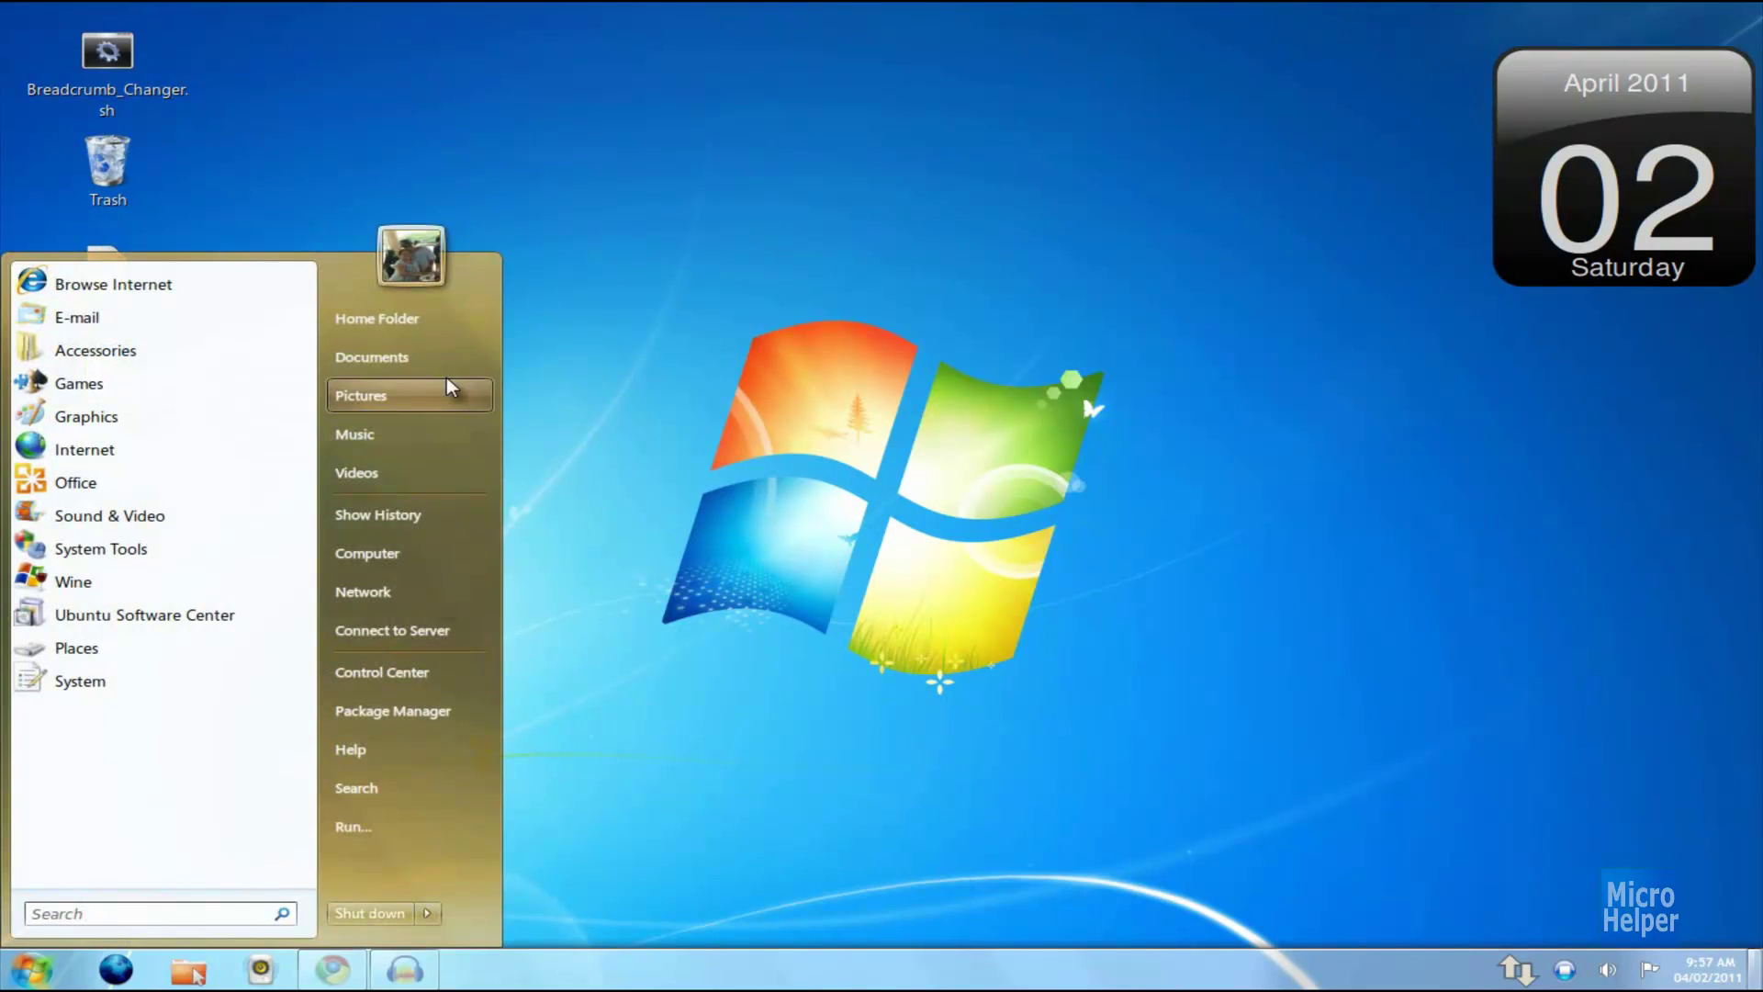
{"action": "left_click", "coordinate": [449, 358]}
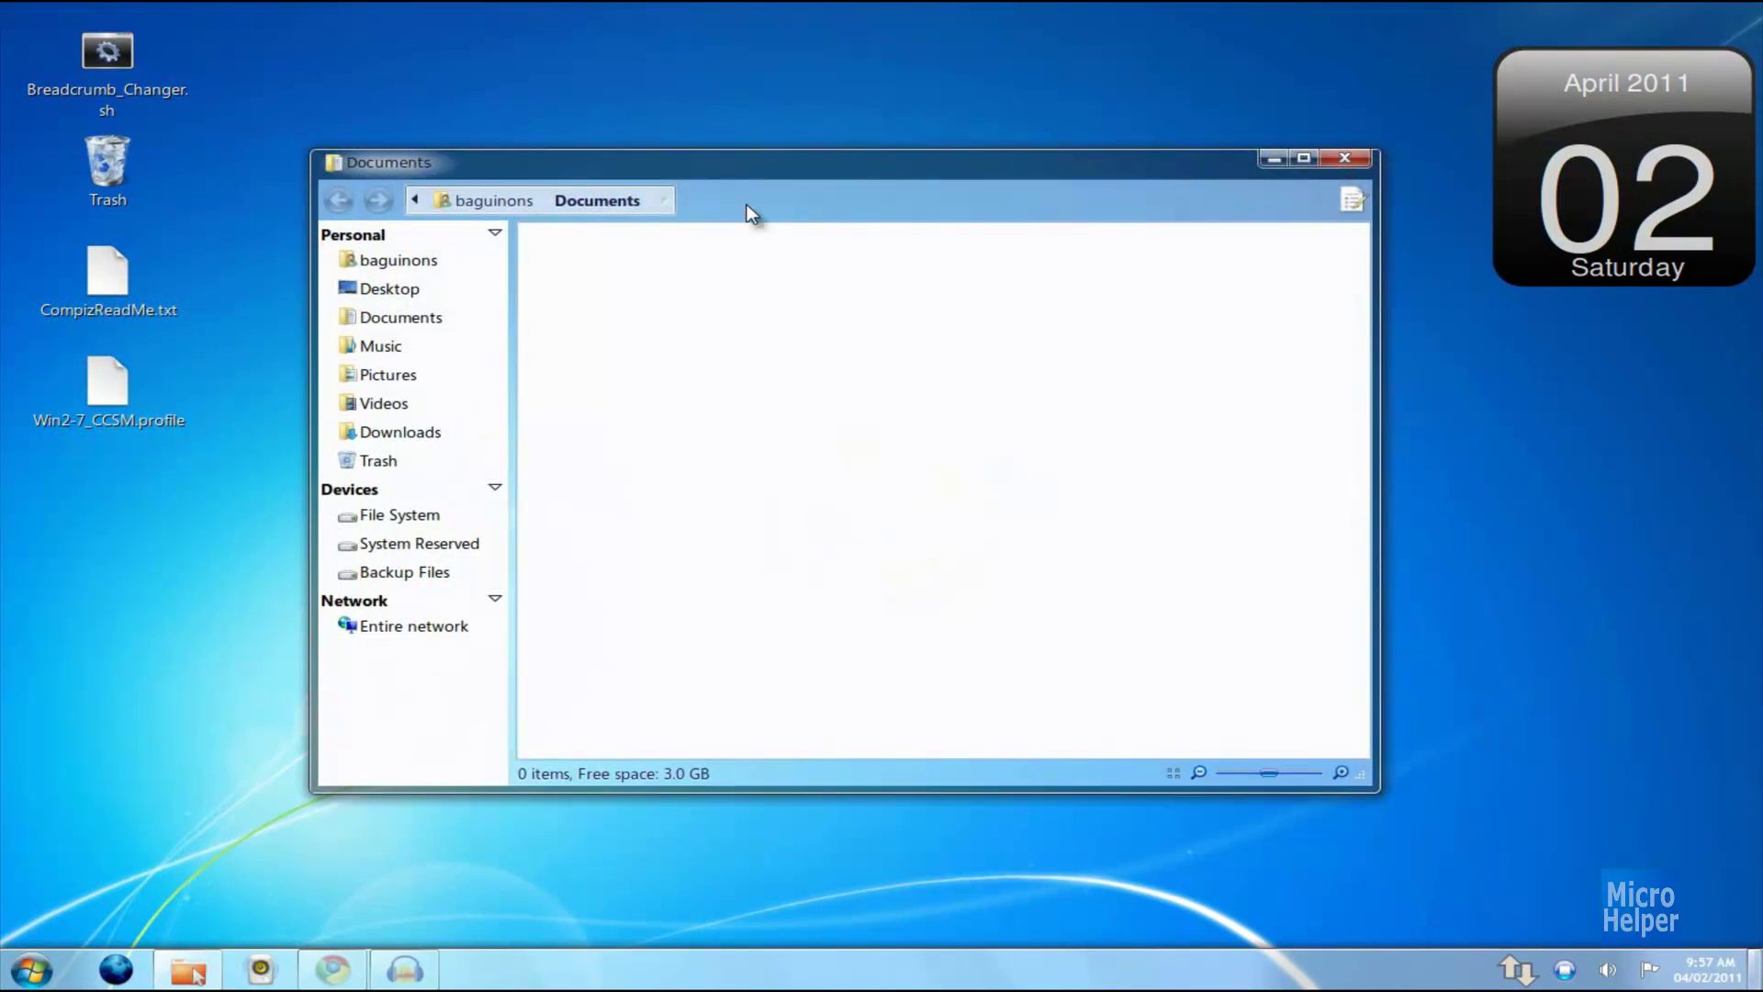
- Switch the file browser from the Documents folder to Pictures and turn on its Menubar
{"action": "left_click_drag", "start_coordinate": [772, 177], "coordinate": [755, 166]}
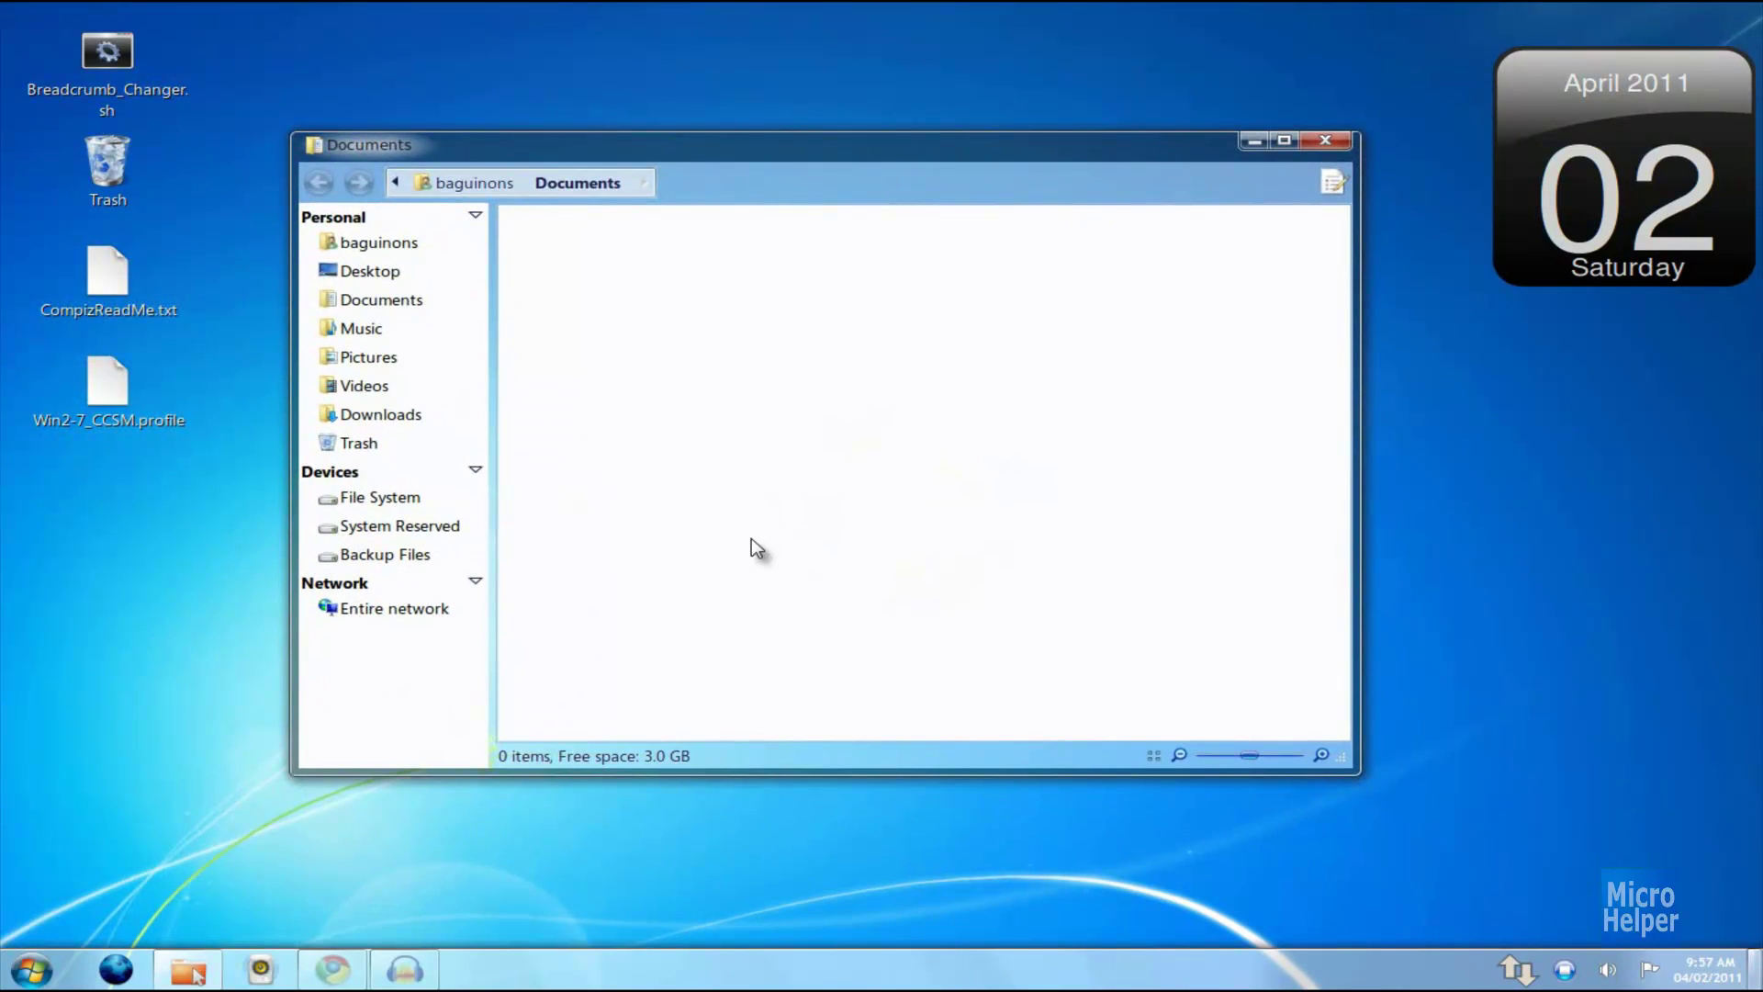
{"action": "left_click", "coordinate": [438, 302]}
{"action": "left_click", "coordinate": [442, 356]}
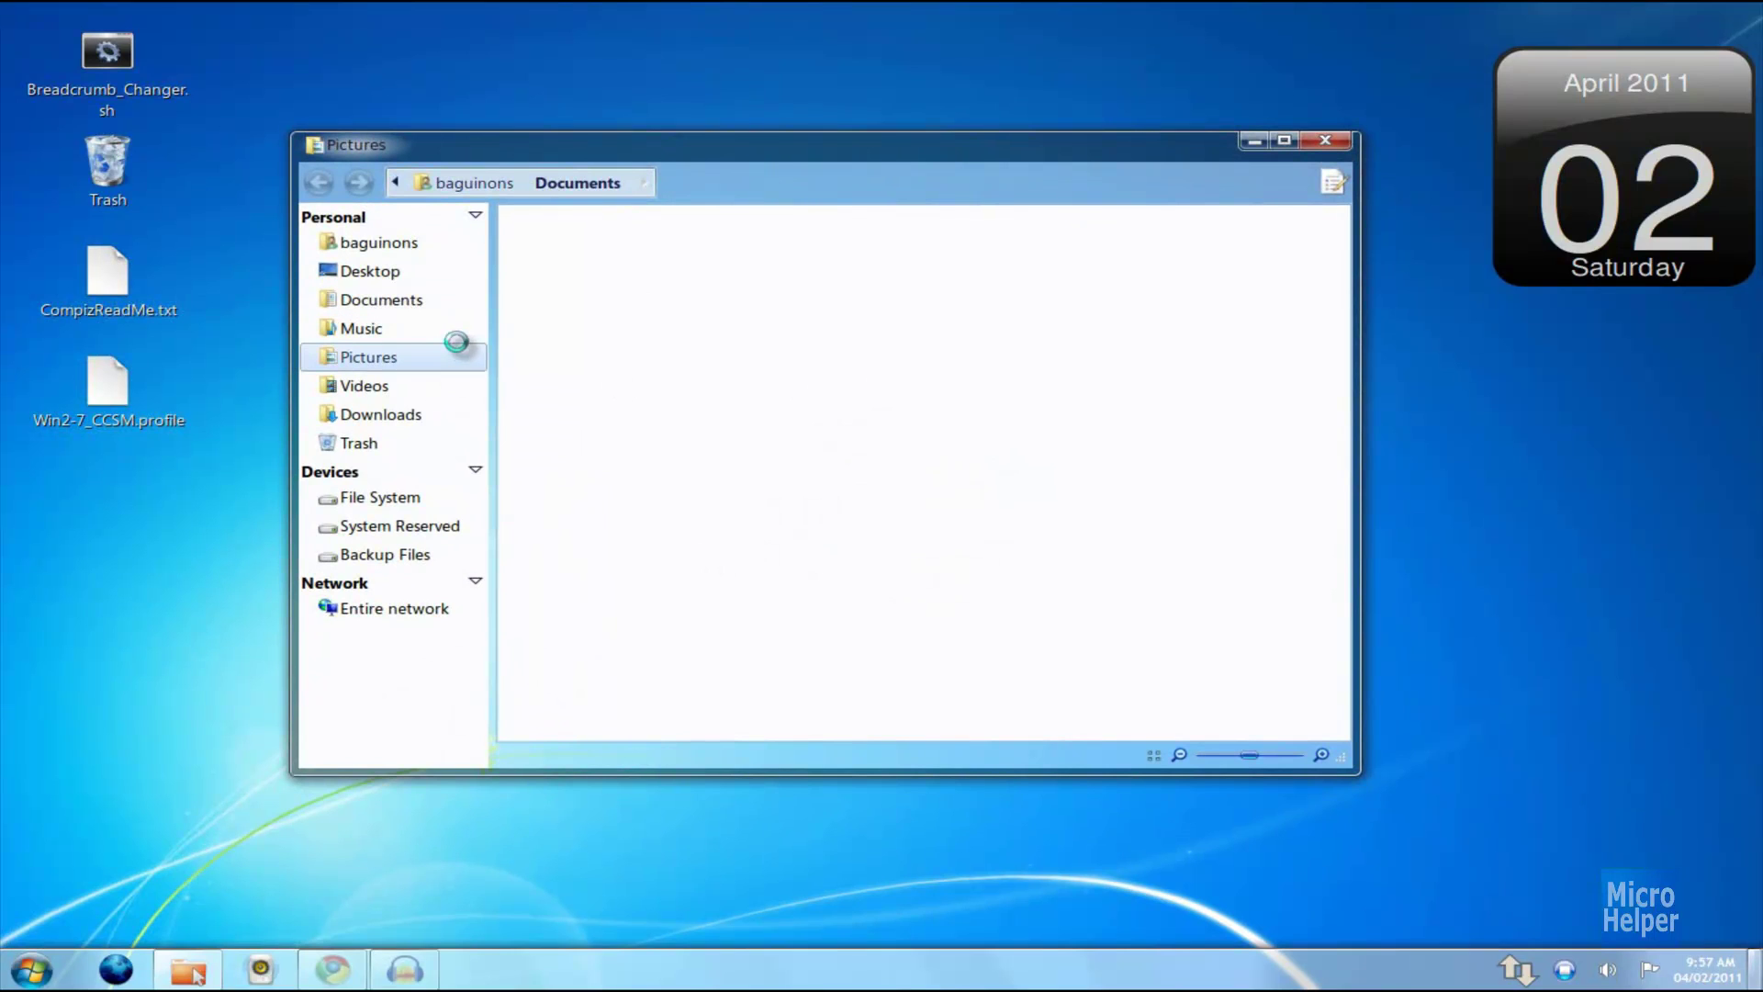
{"action": "left_click_drag", "start_coordinate": [737, 159], "coordinate": [785, 186]}
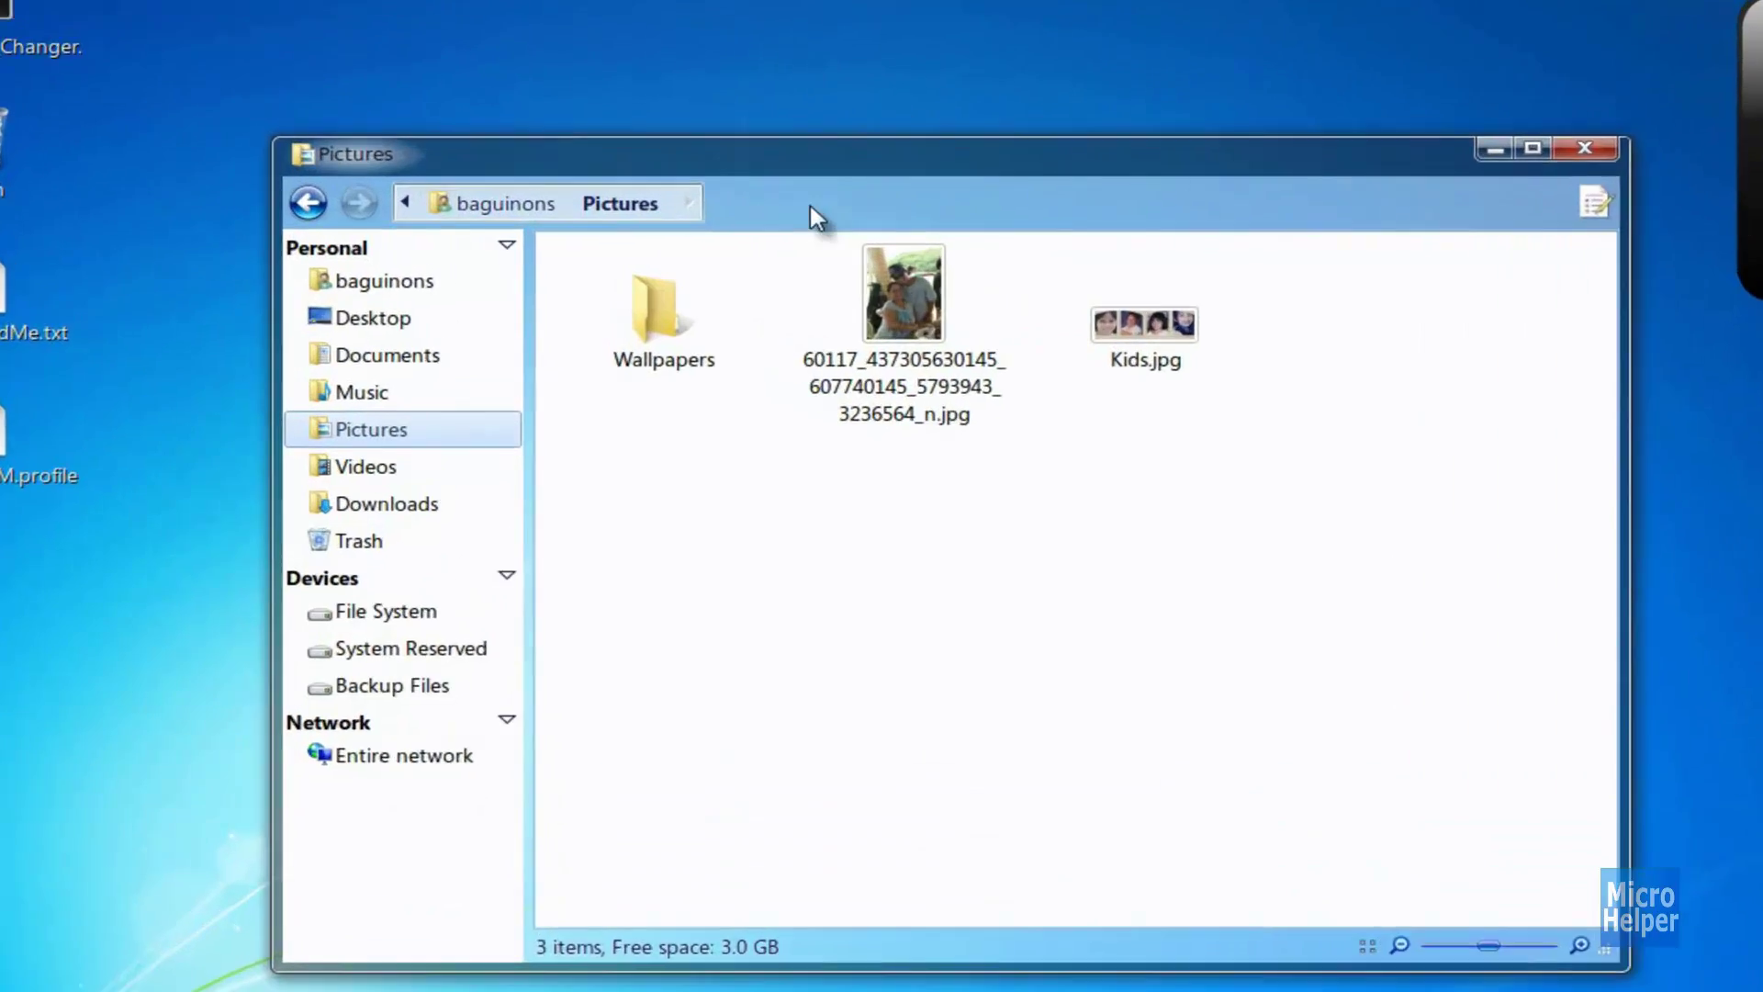
{"action": "right_click", "coordinate": [768, 206]}
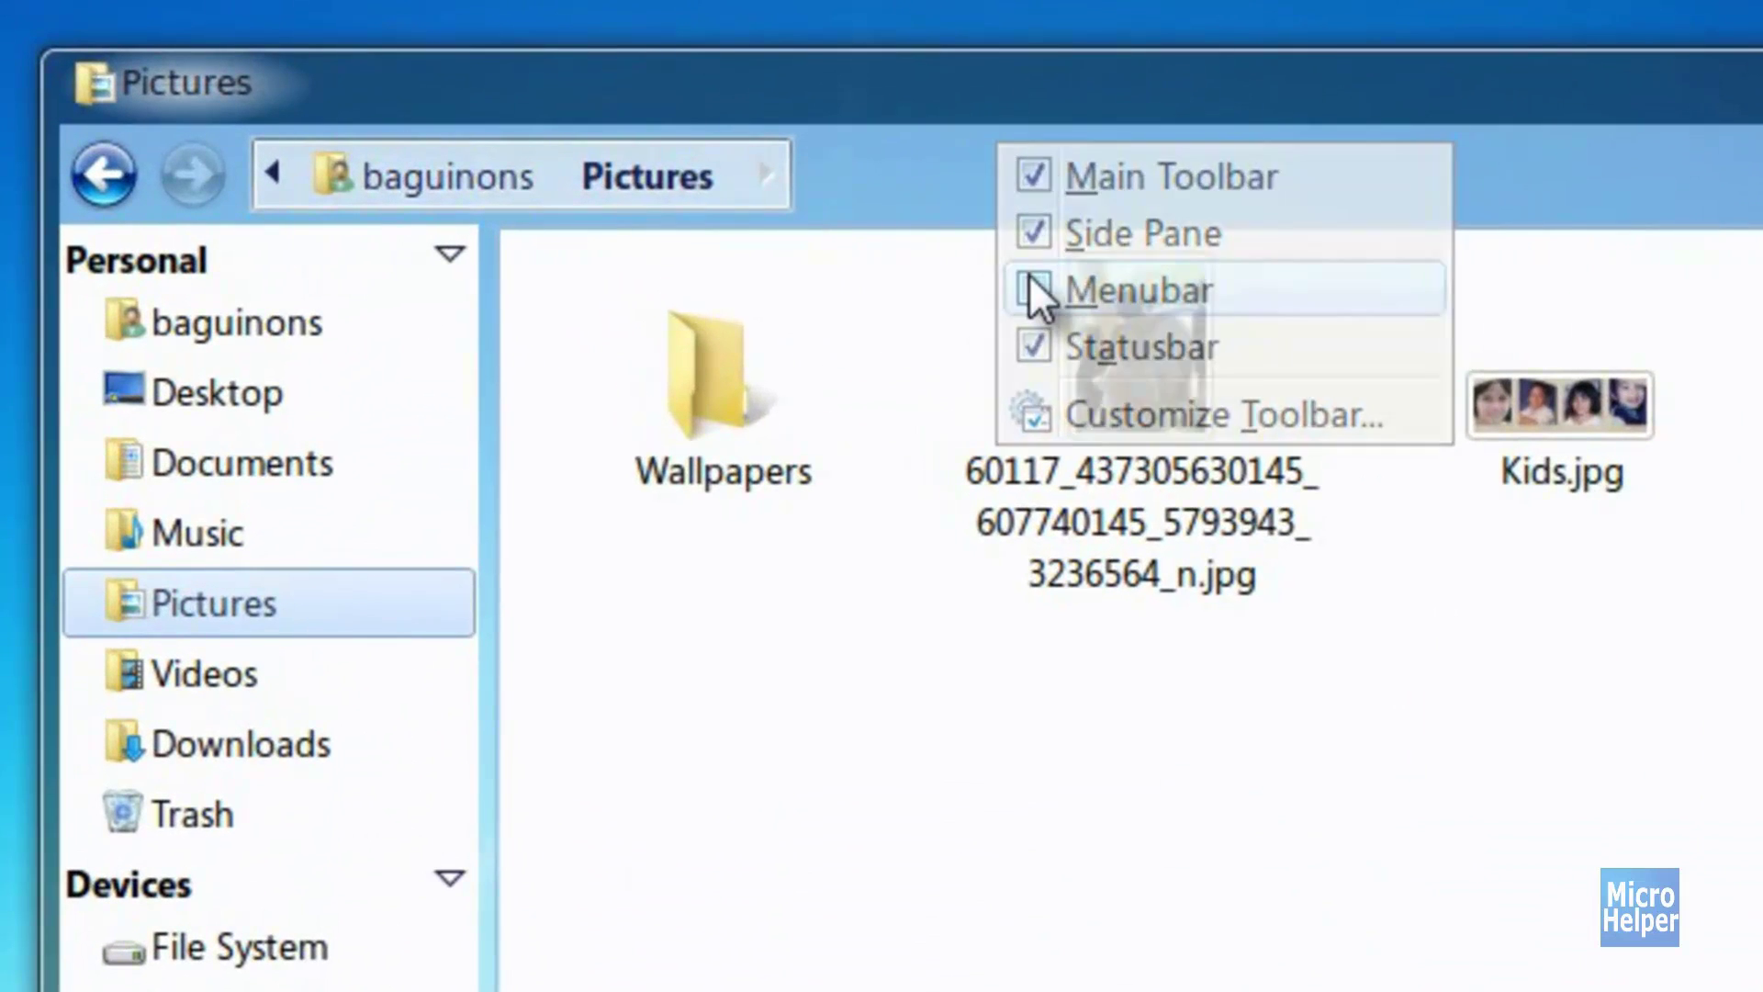
{"action": "left_click", "coordinate": [1030, 276]}
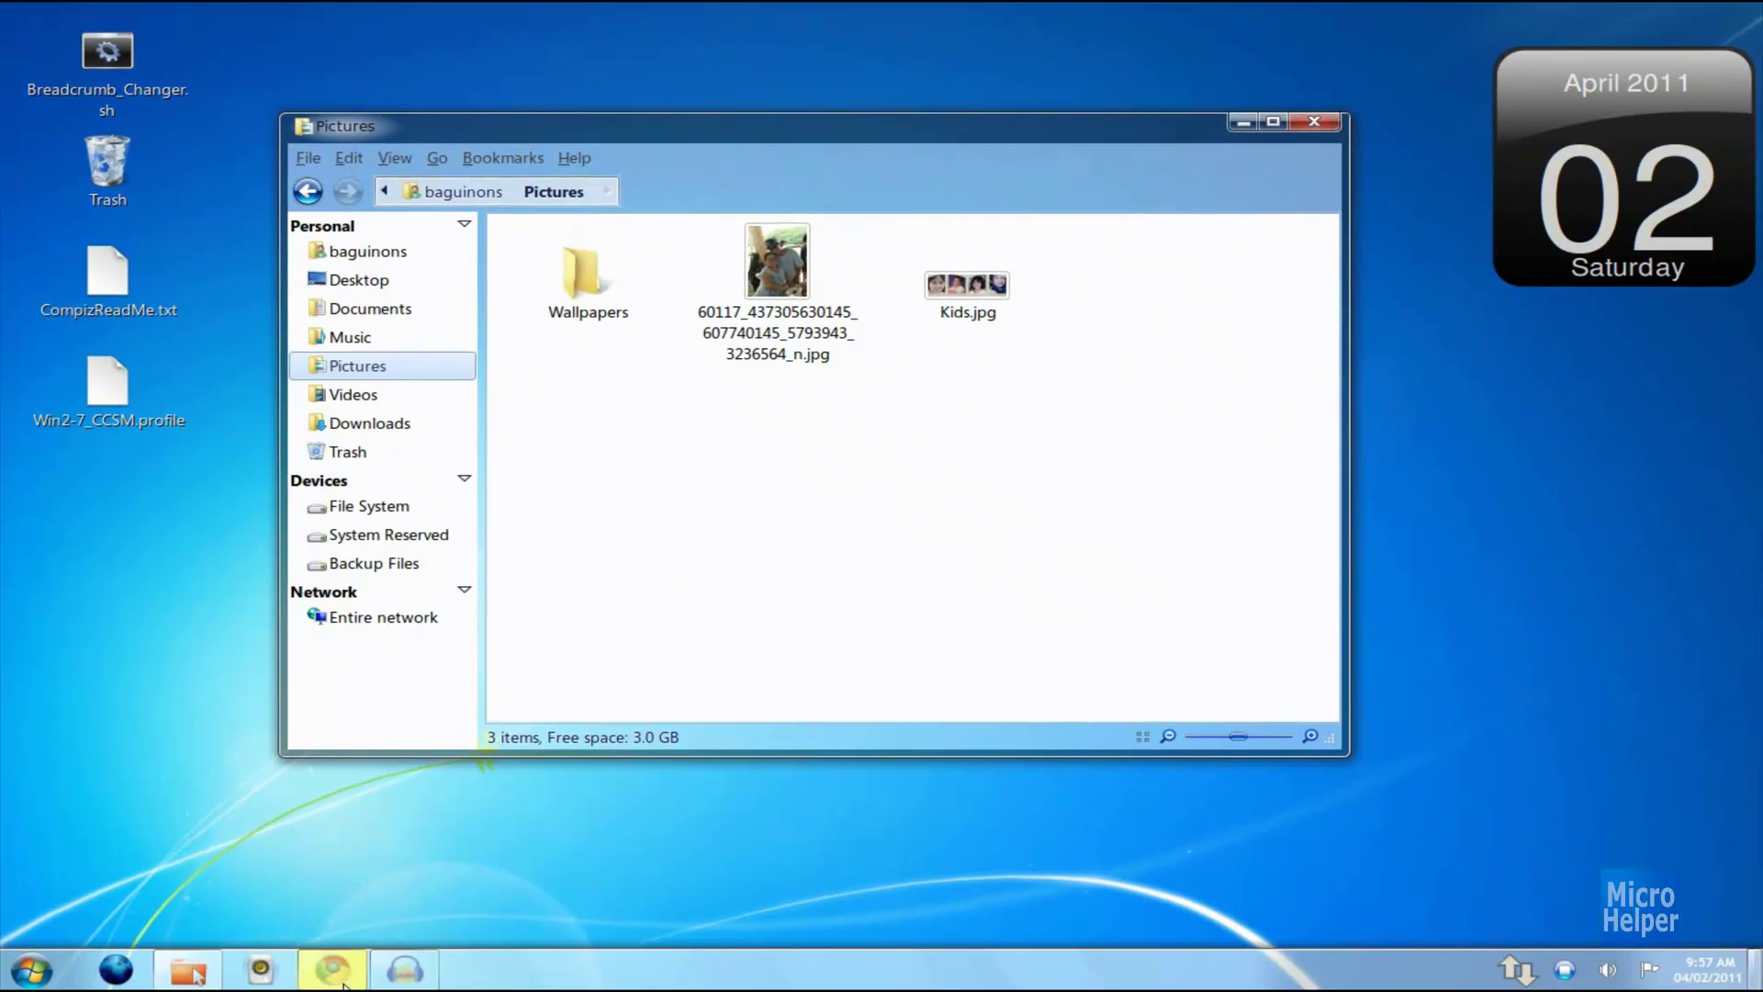
- Look through the Downloads and Videos folders, and close the file browser
{"action": "left_click", "coordinate": [777, 276]}
{"action": "left_click", "coordinate": [369, 423]}
{"action": "left_click", "coordinate": [353, 395]}
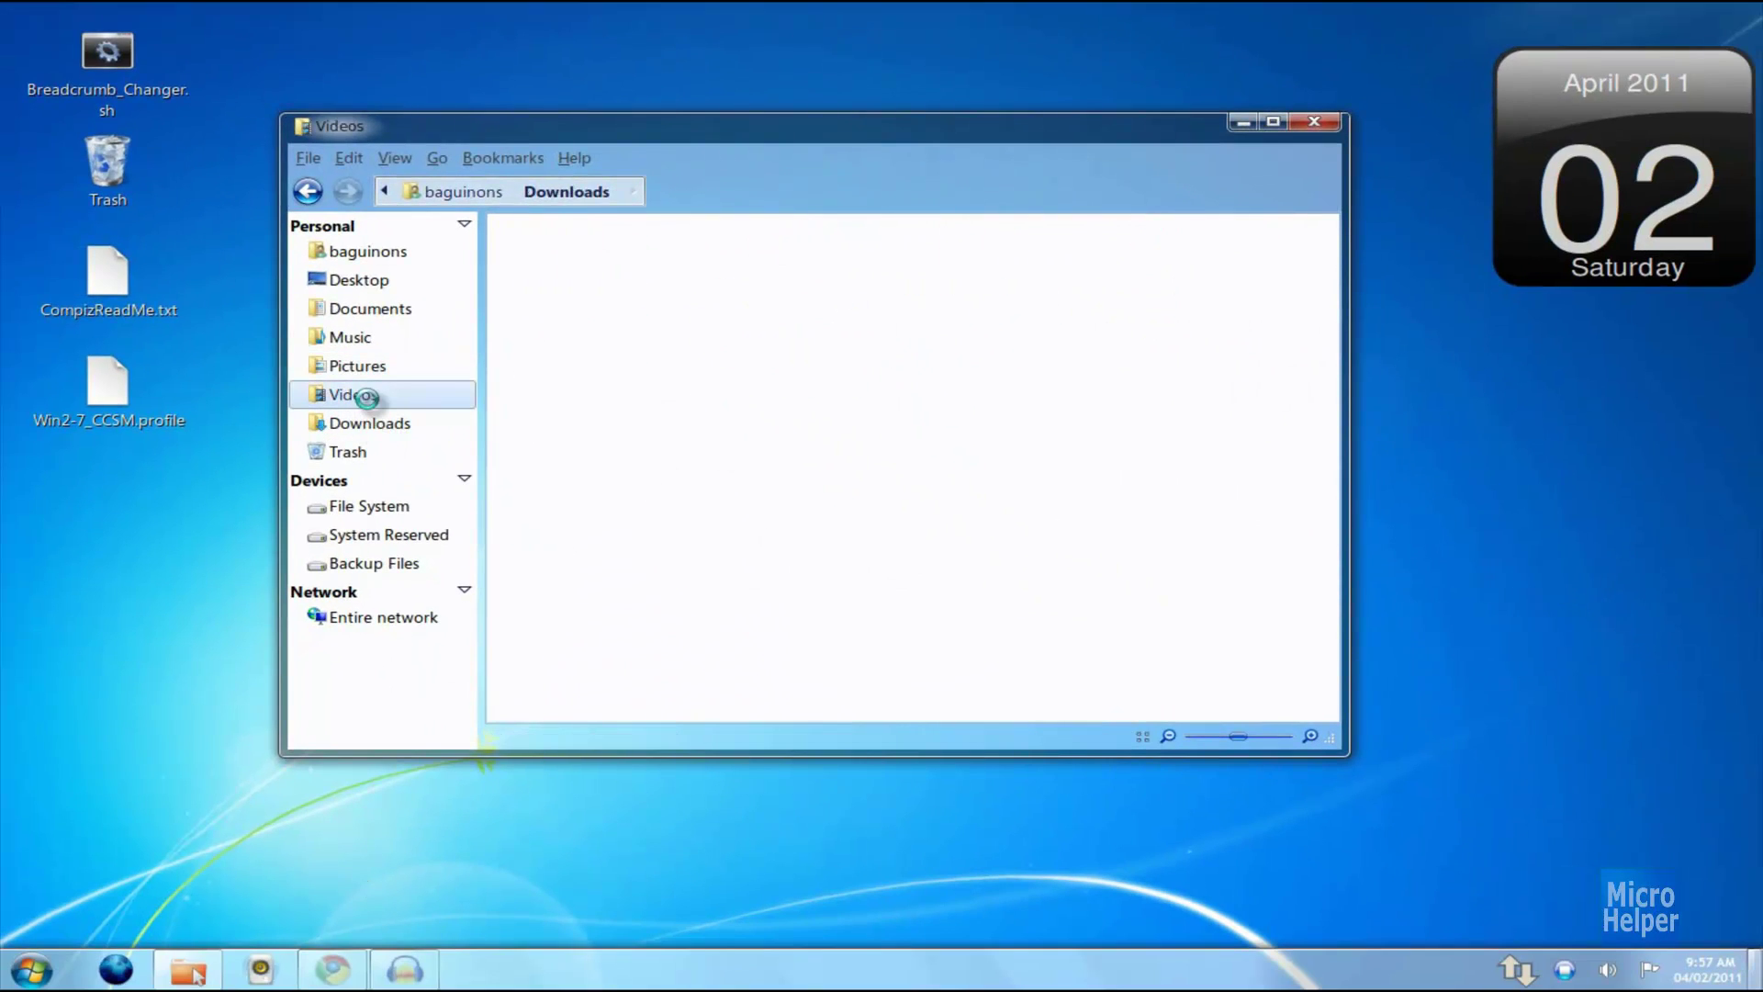
{"action": "left_click", "coordinate": [432, 423]}
{"action": "left_click", "coordinate": [768, 268]}
{"action": "left_click", "coordinate": [950, 404]}
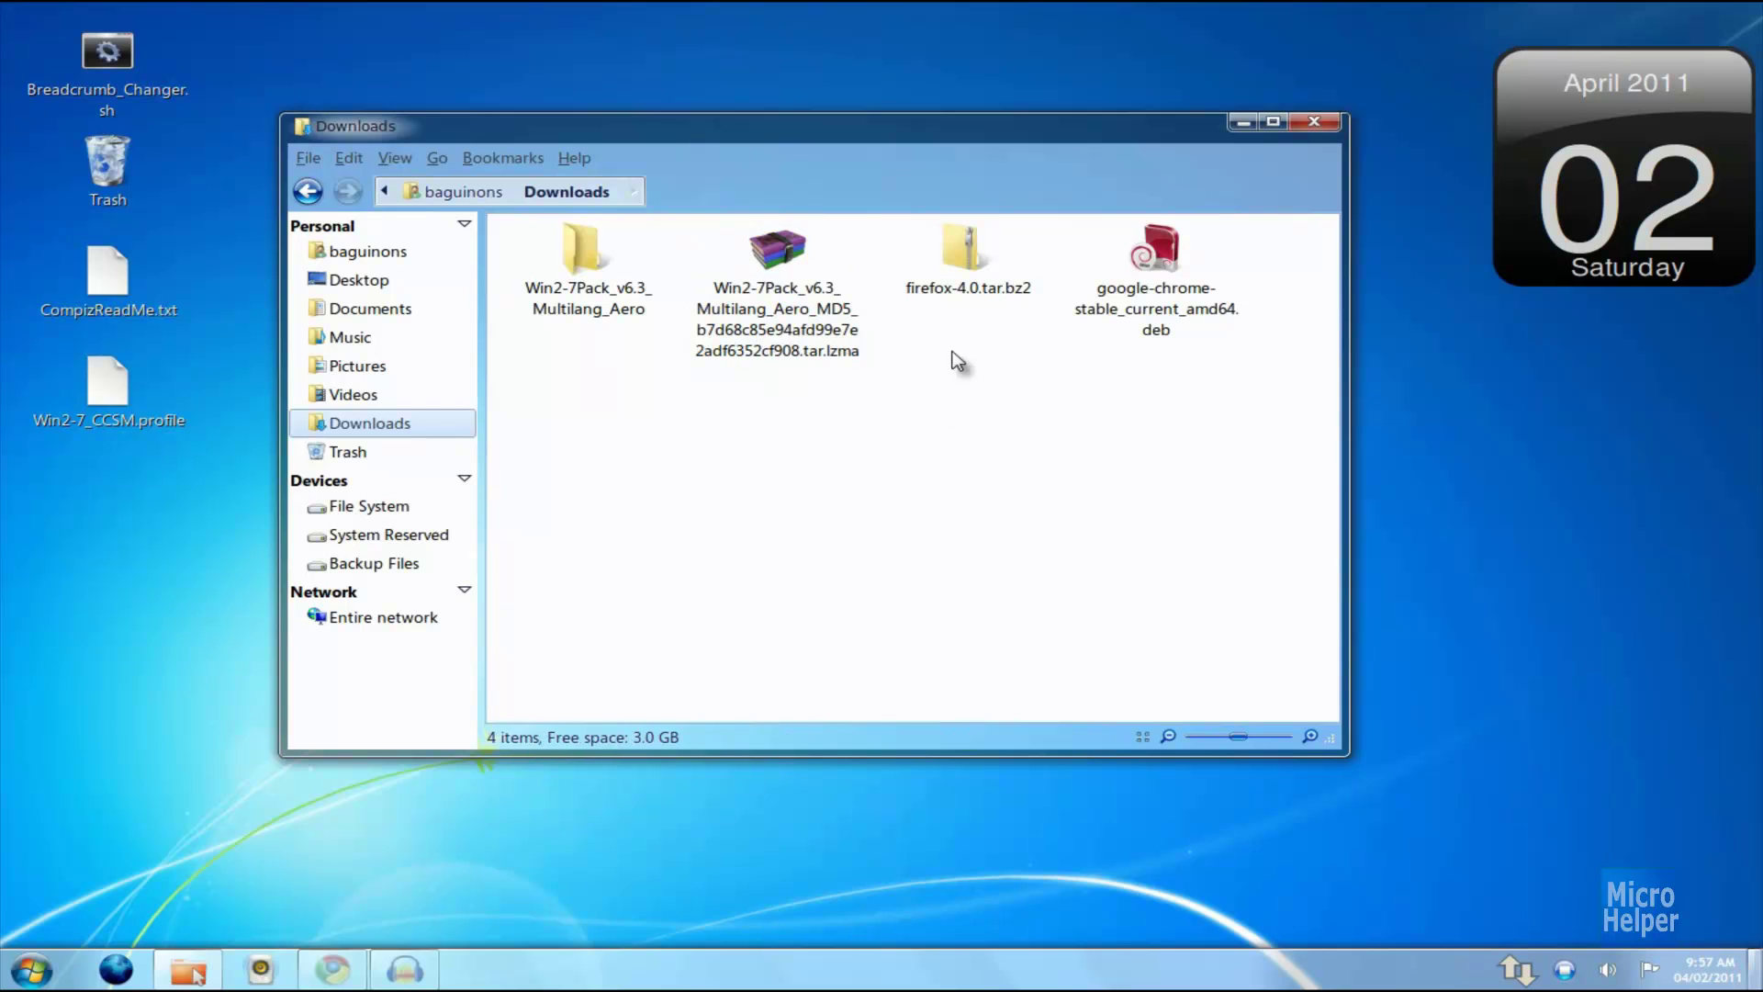
{"action": "left_click", "coordinate": [1316, 122]}
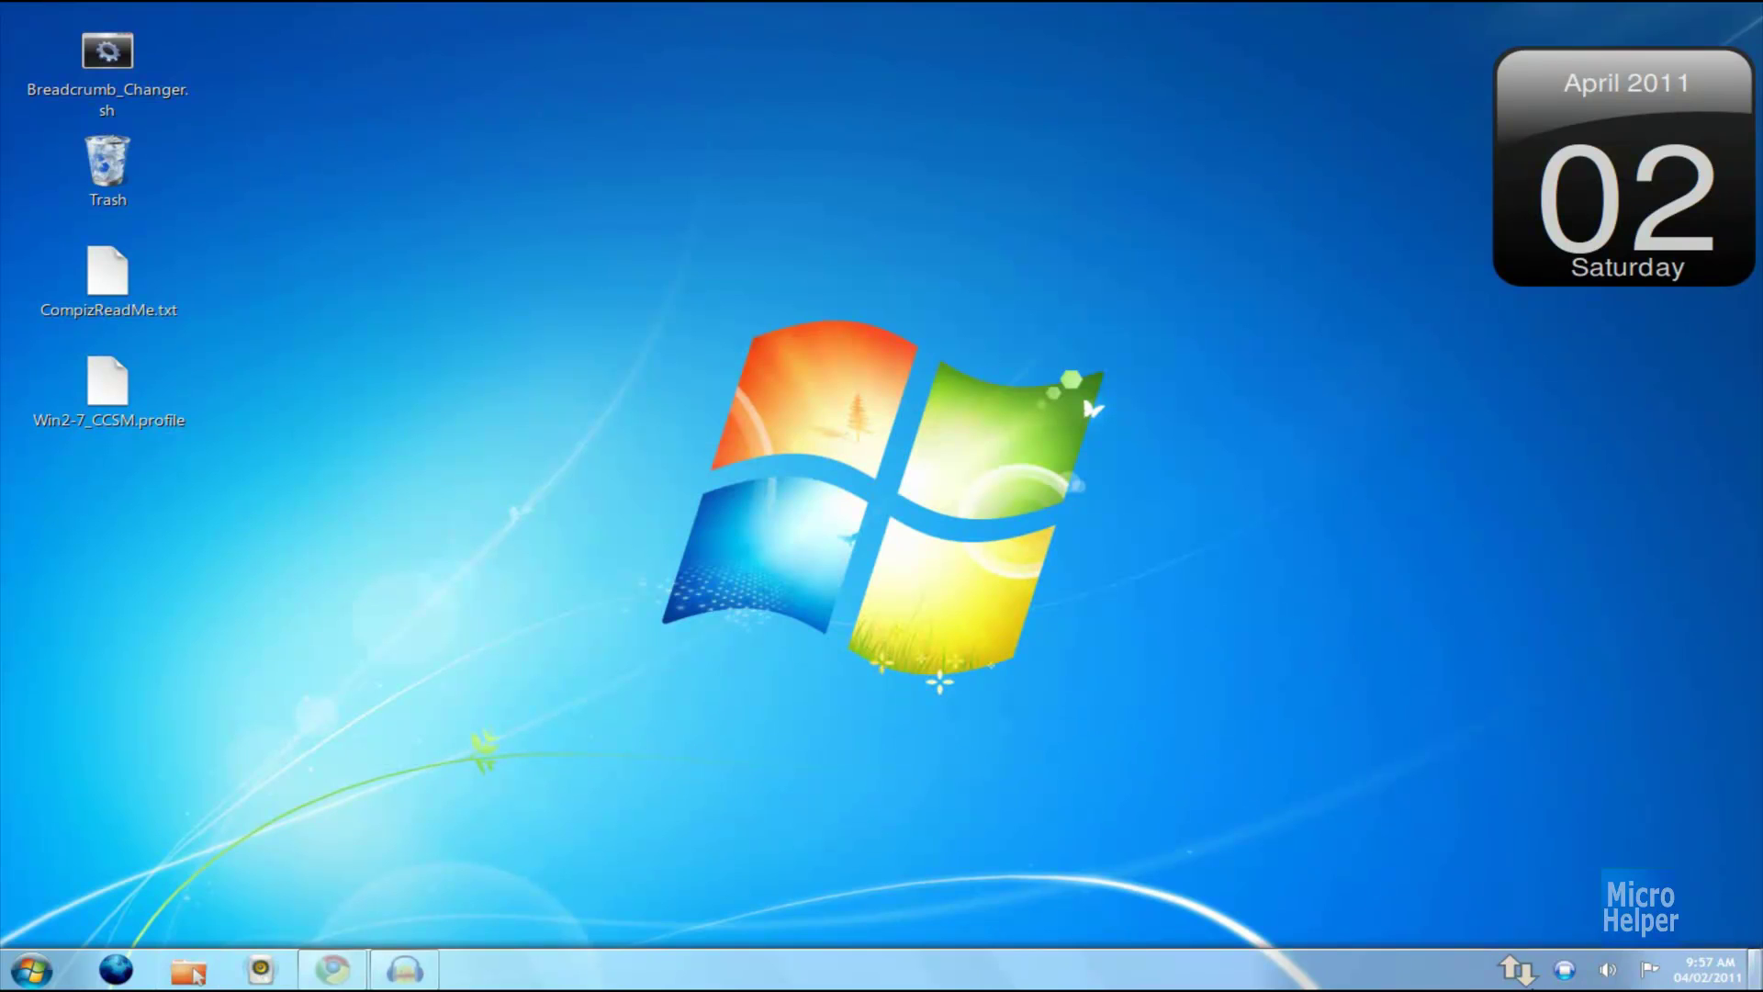
- View the available wired and VPN network connections, and dismiss the list
{"action": "left_click", "coordinate": [1517, 970]}
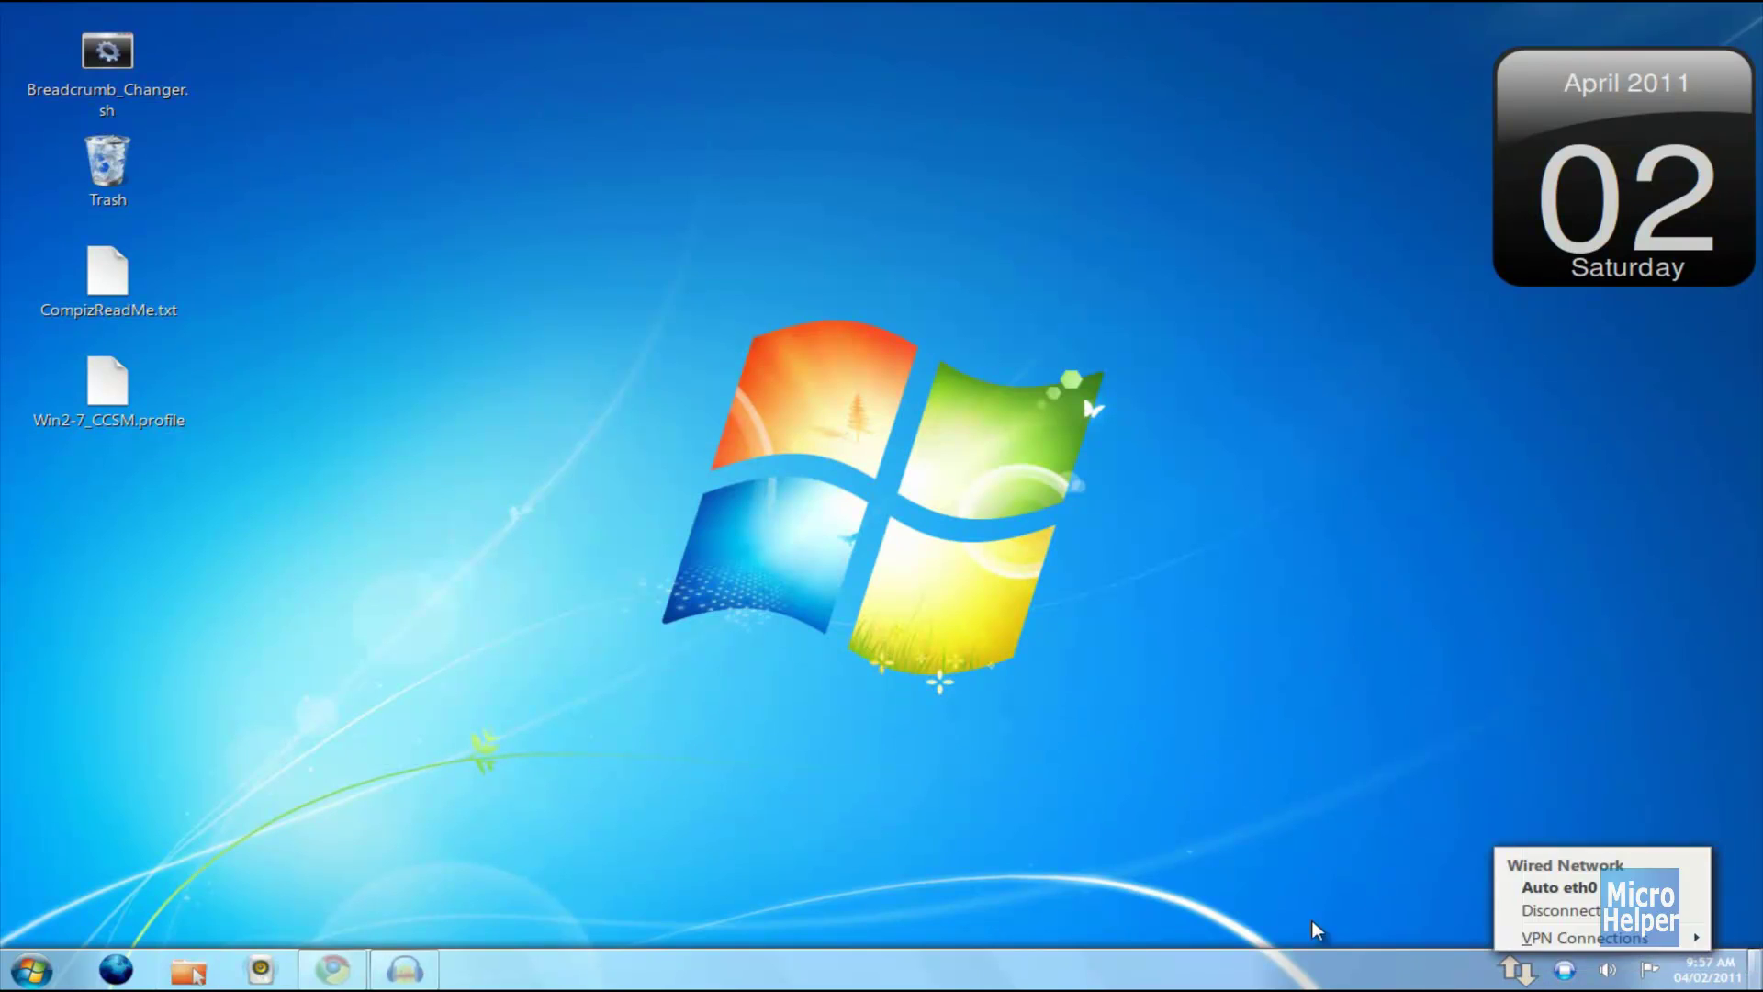
{"action": "left_click", "coordinate": [1439, 977]}
- Set the desktop background to the picture with four children's photos, and close Appearance Preferences
{"action": "right_click", "coordinate": [1049, 562]}
{"action": "left_click", "coordinate": [1139, 771]}
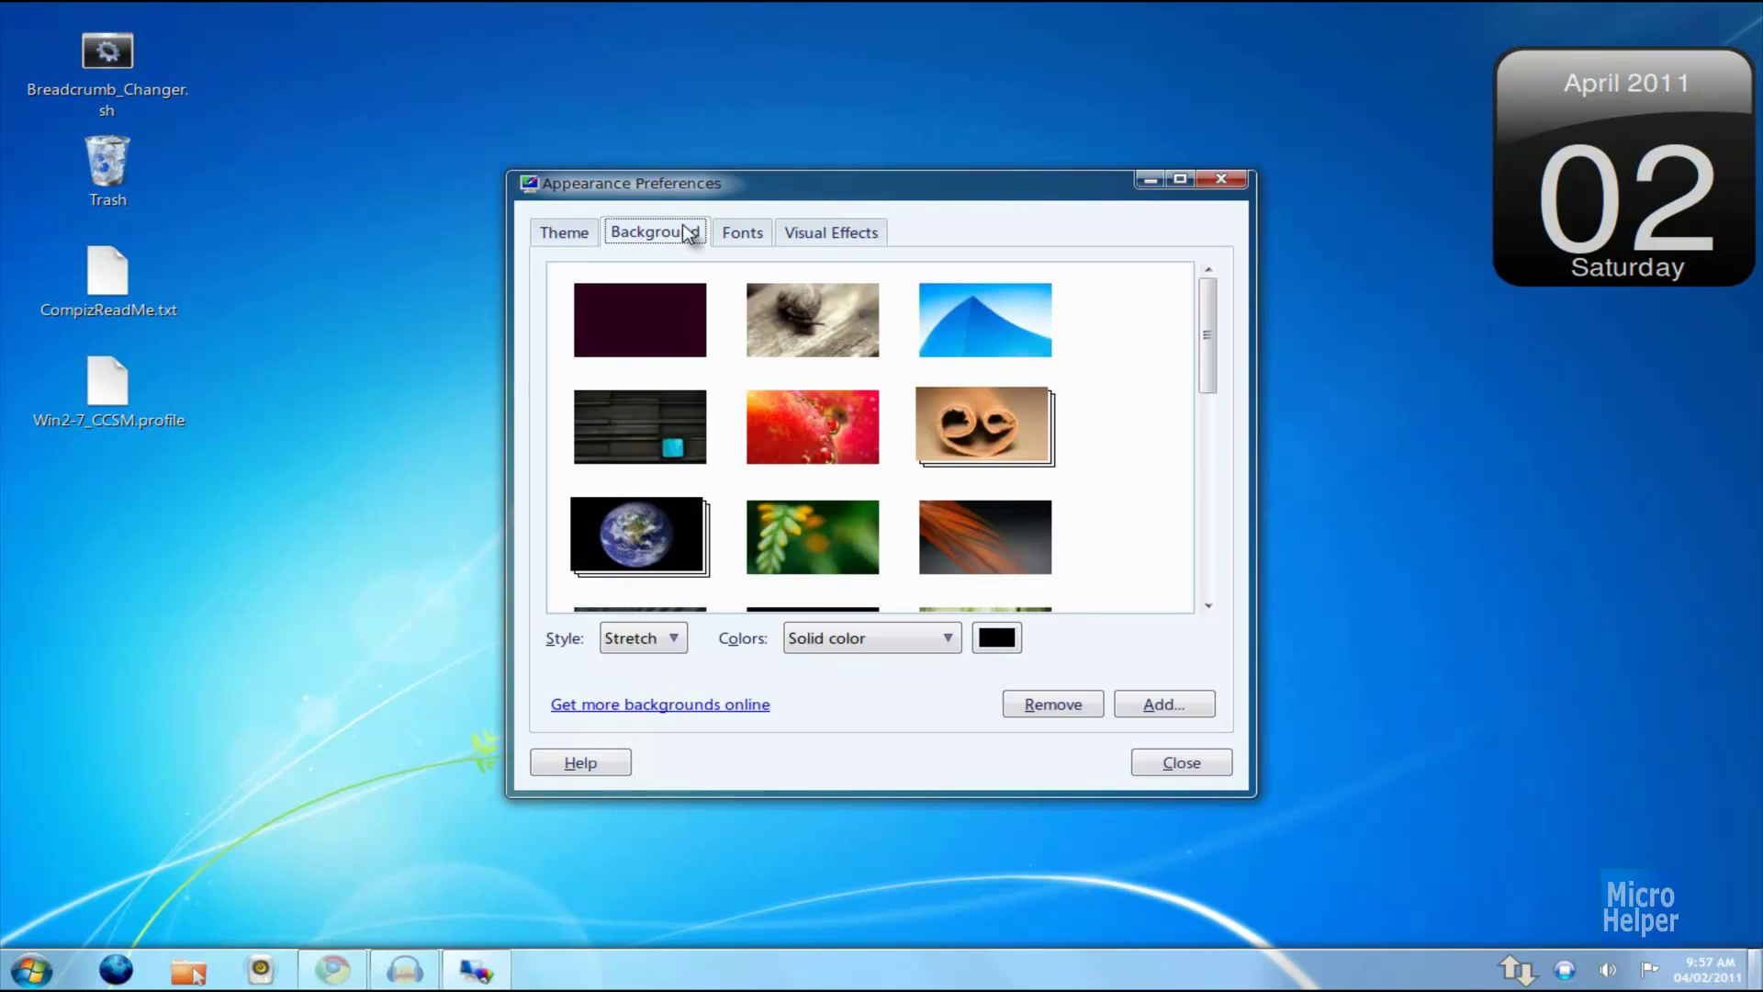
{"action": "scroll", "coordinate": [963, 475], "scroll_direction": "down", "scroll_amount": 5}
{"action": "scroll", "coordinate": [939, 480], "scroll_direction": "up", "scroll_amount": 3}
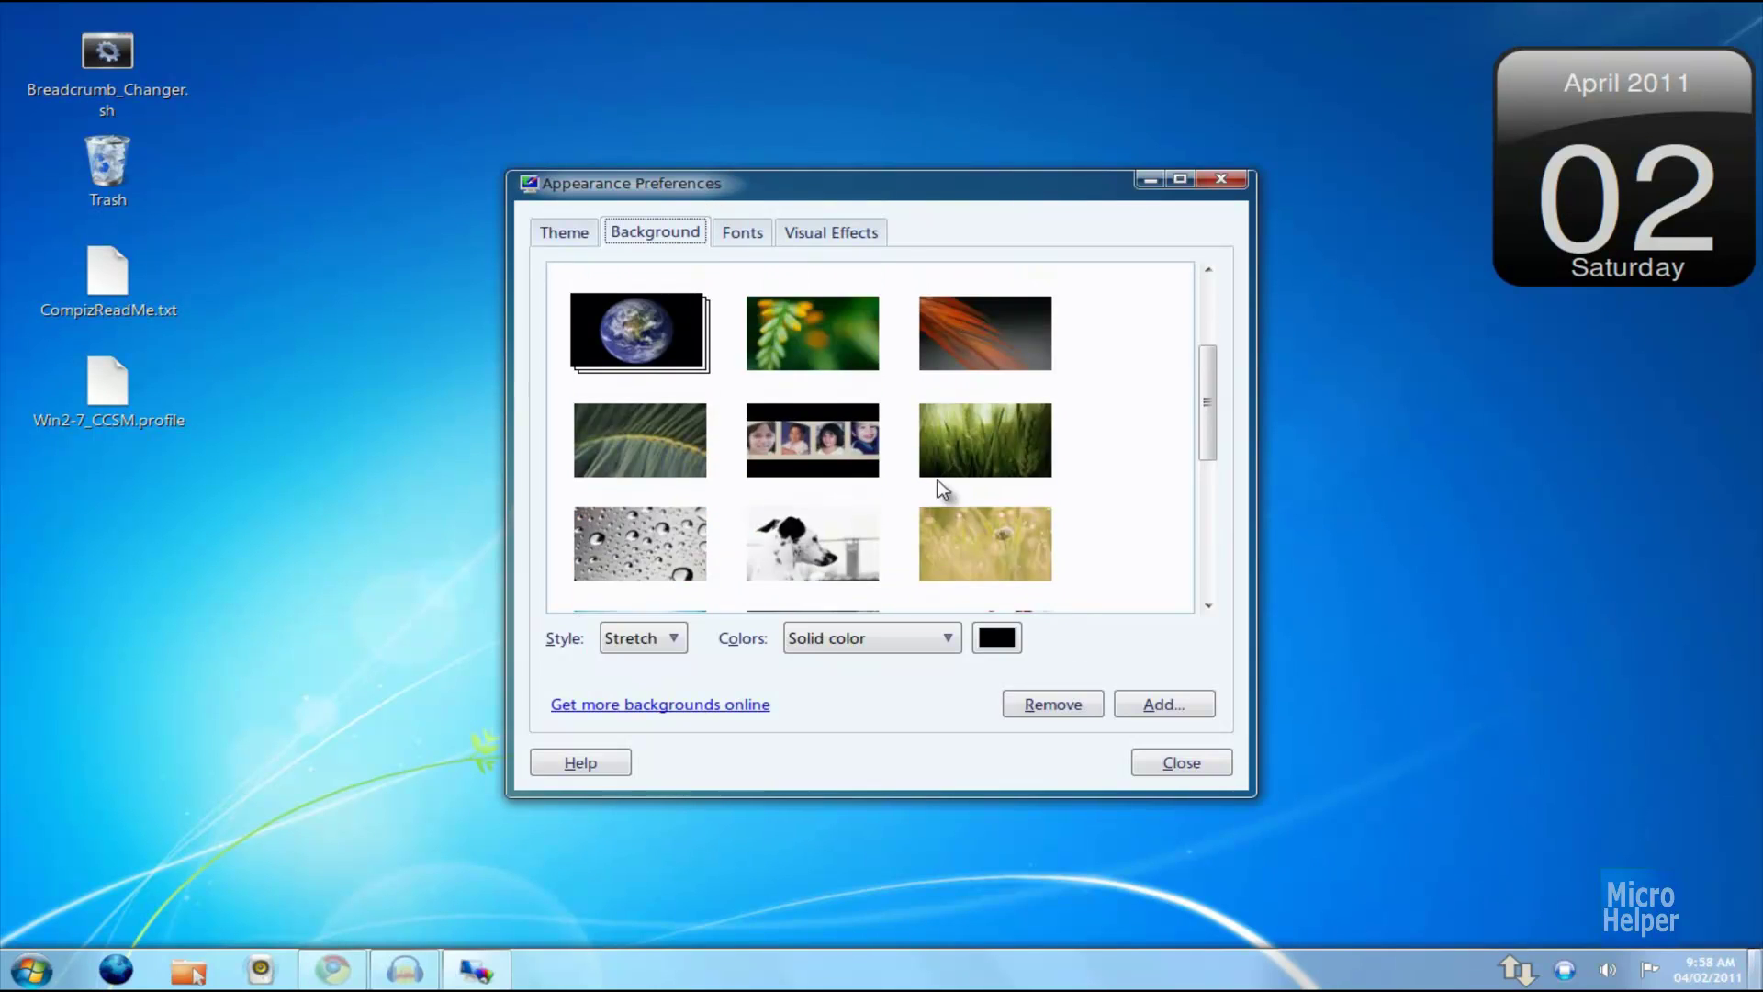
{"action": "left_click", "coordinate": [812, 439]}
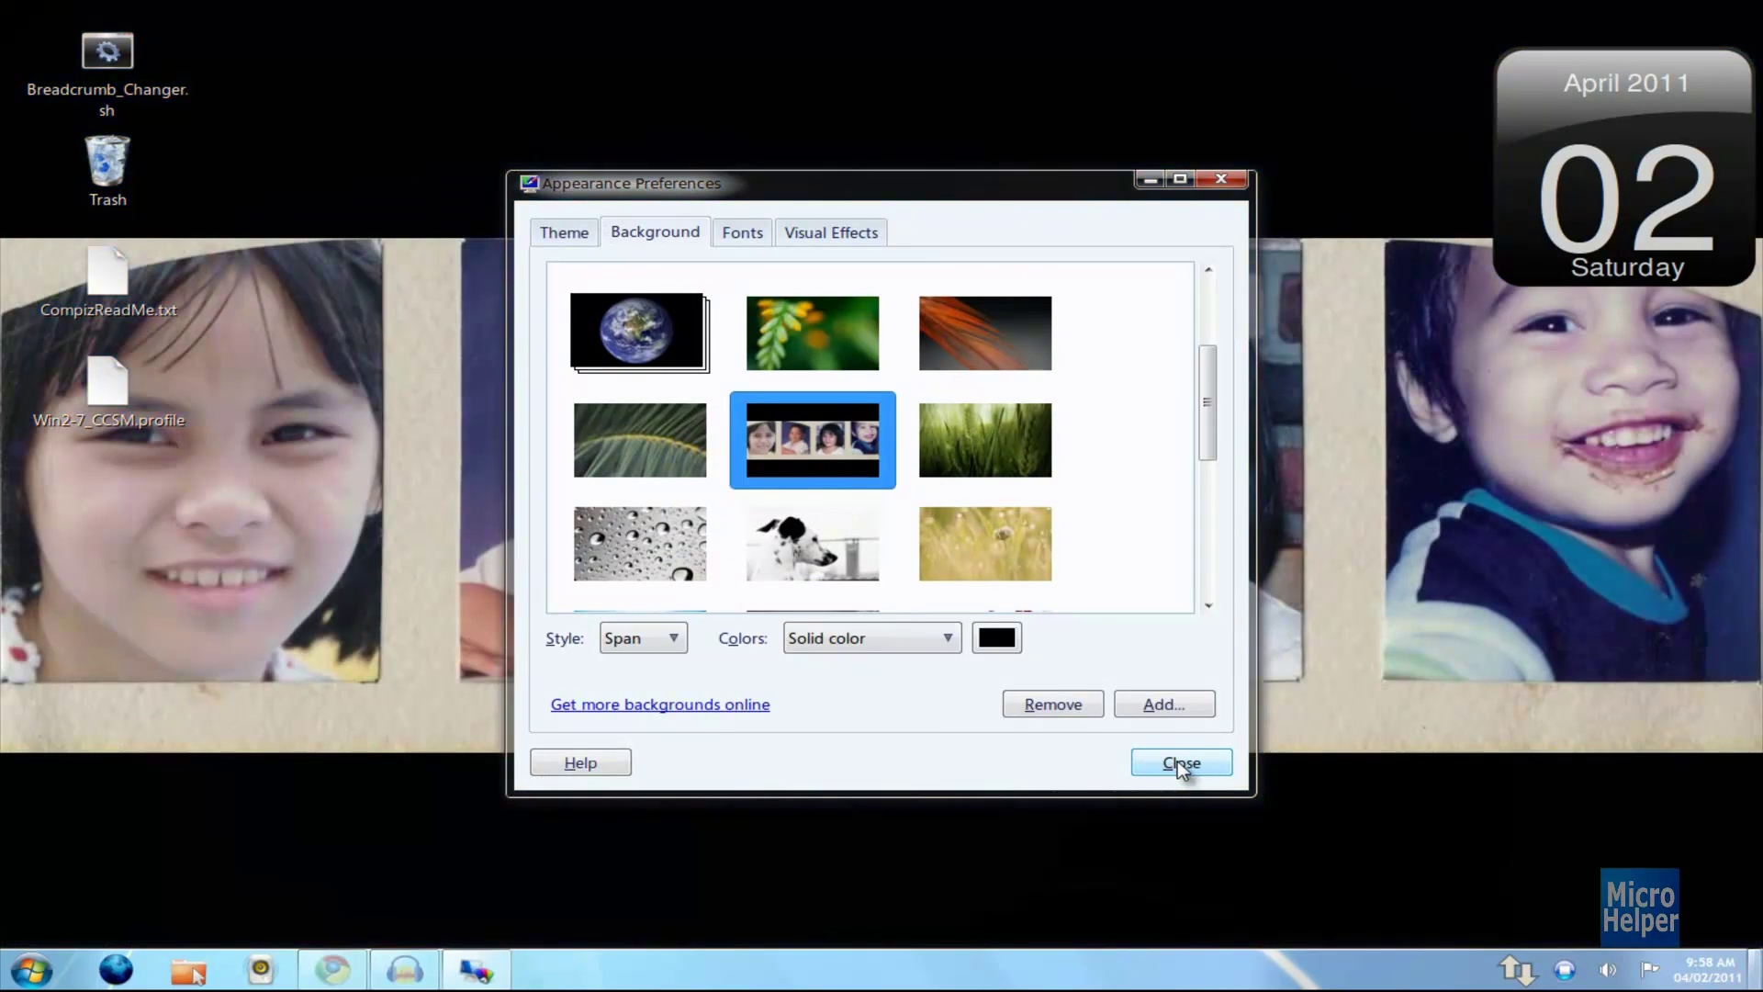
{"action": "left_click", "coordinate": [1182, 762]}
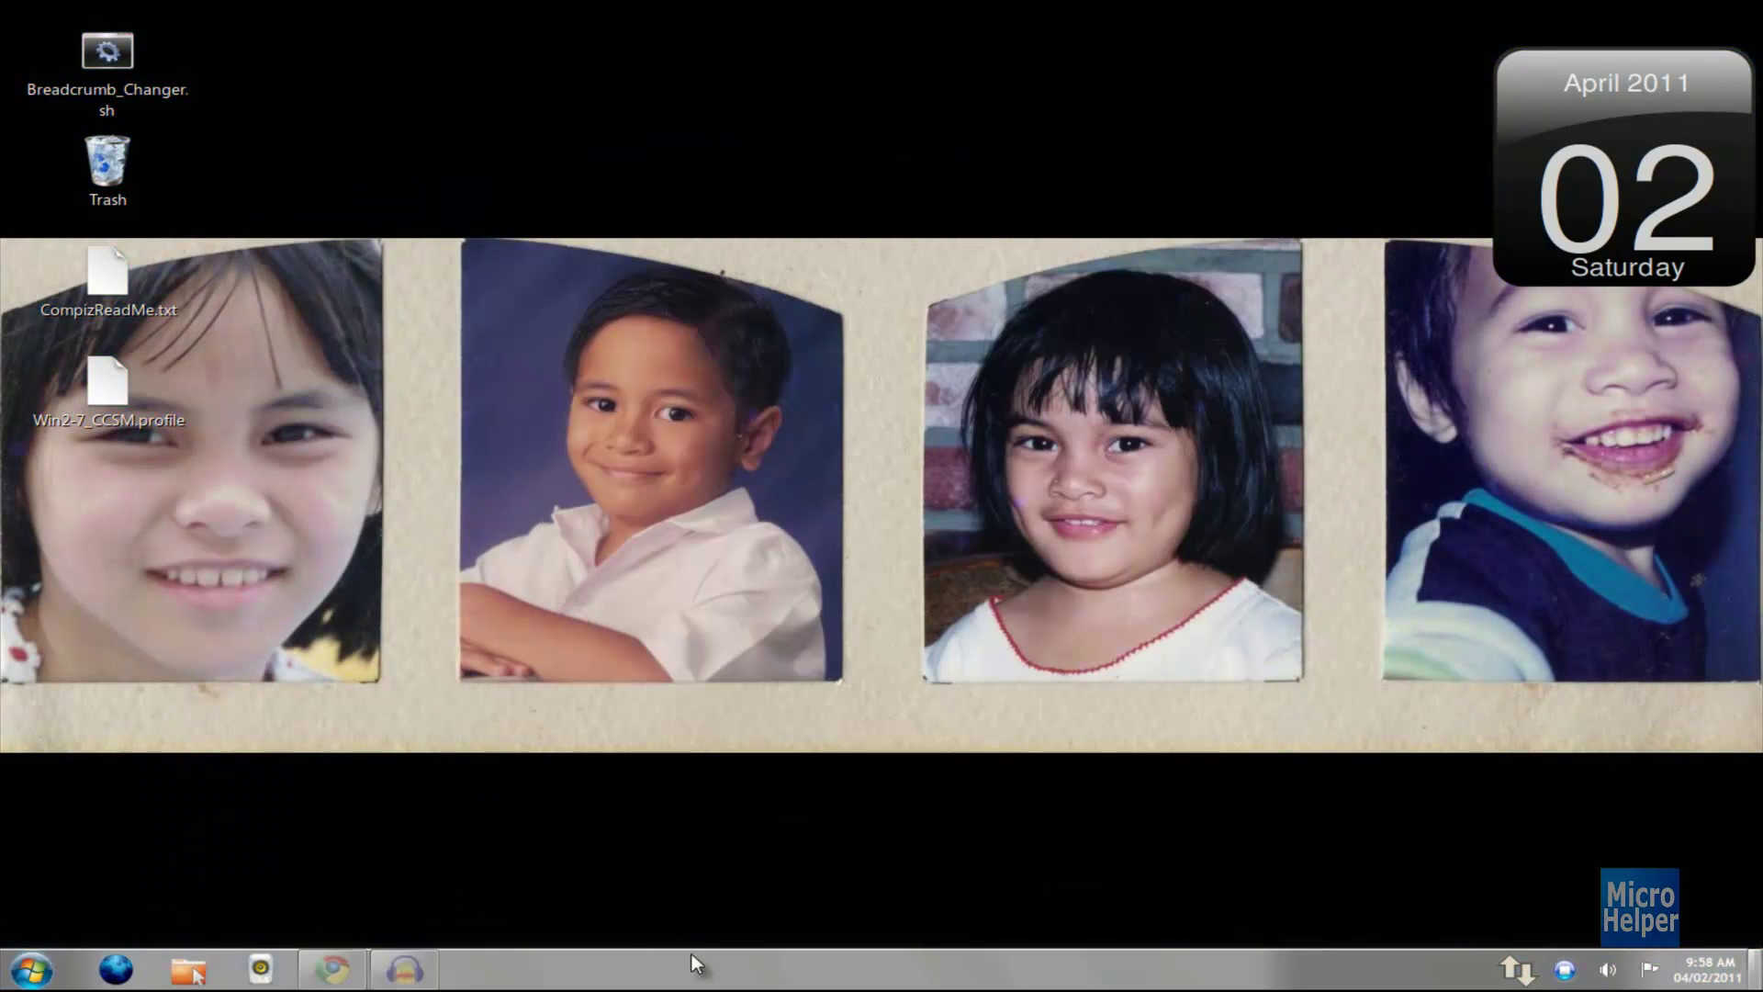
- Switch the bottom panel's background from the image to a solid color
{"action": "right_click", "coordinate": [606, 976]}
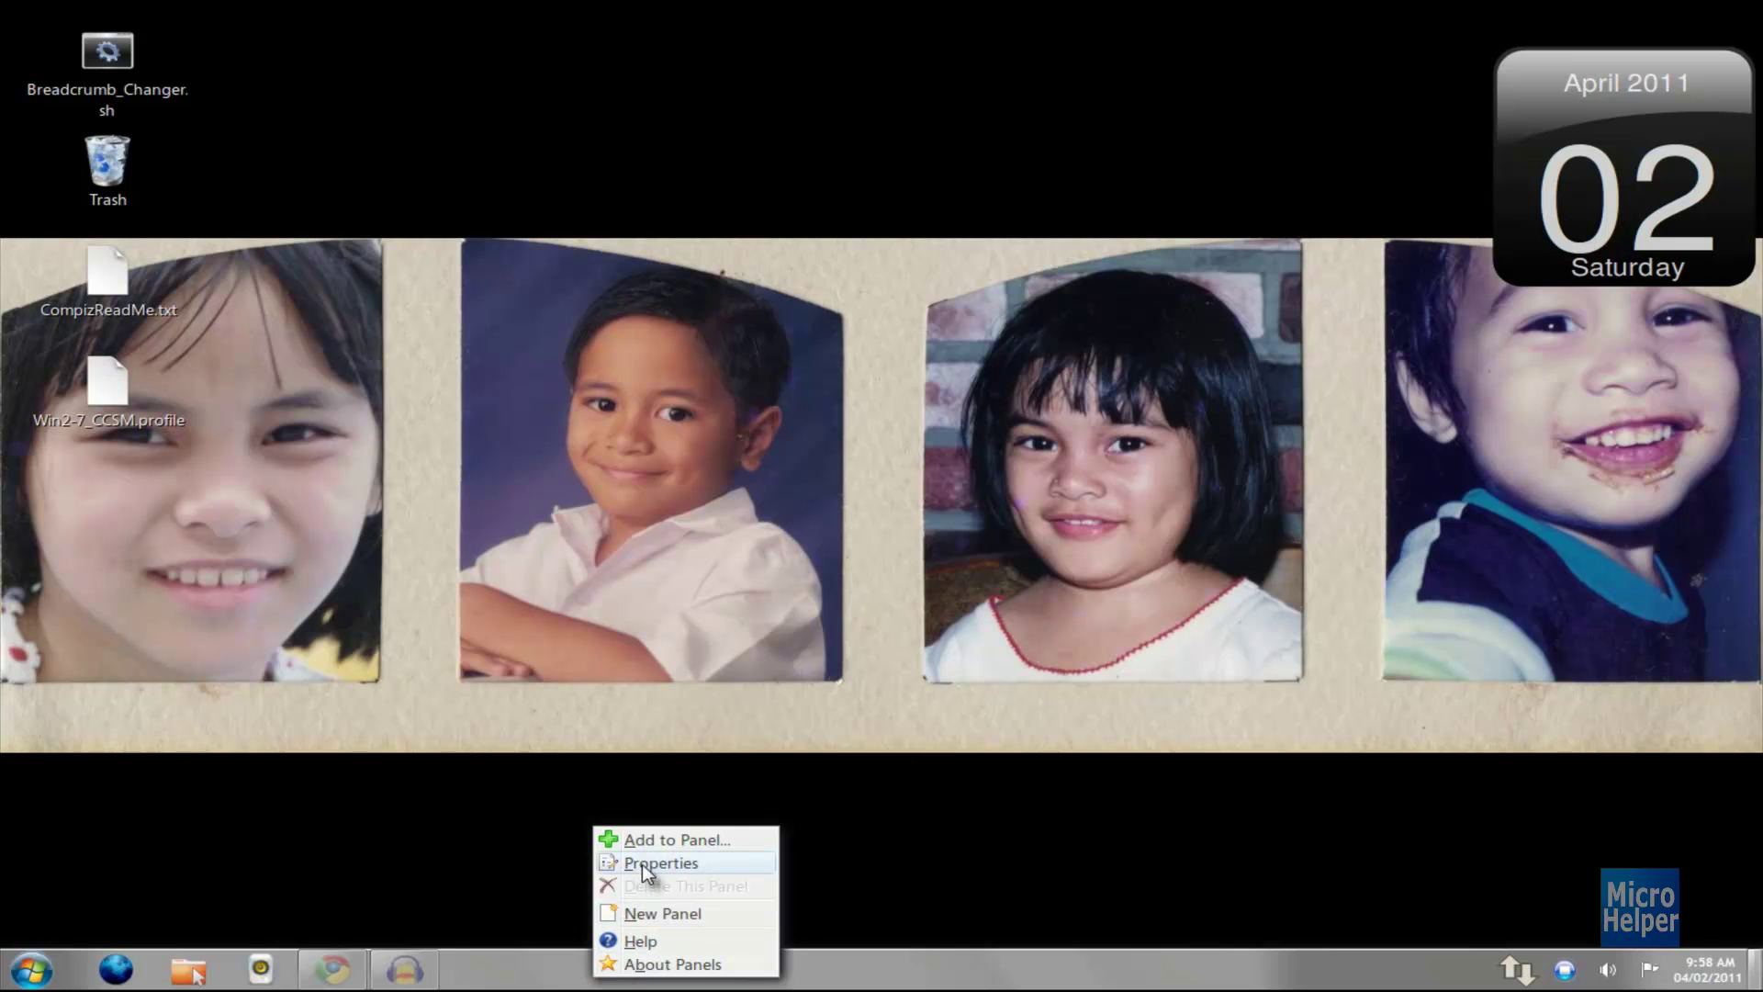
{"action": "left_click", "coordinate": [642, 861]}
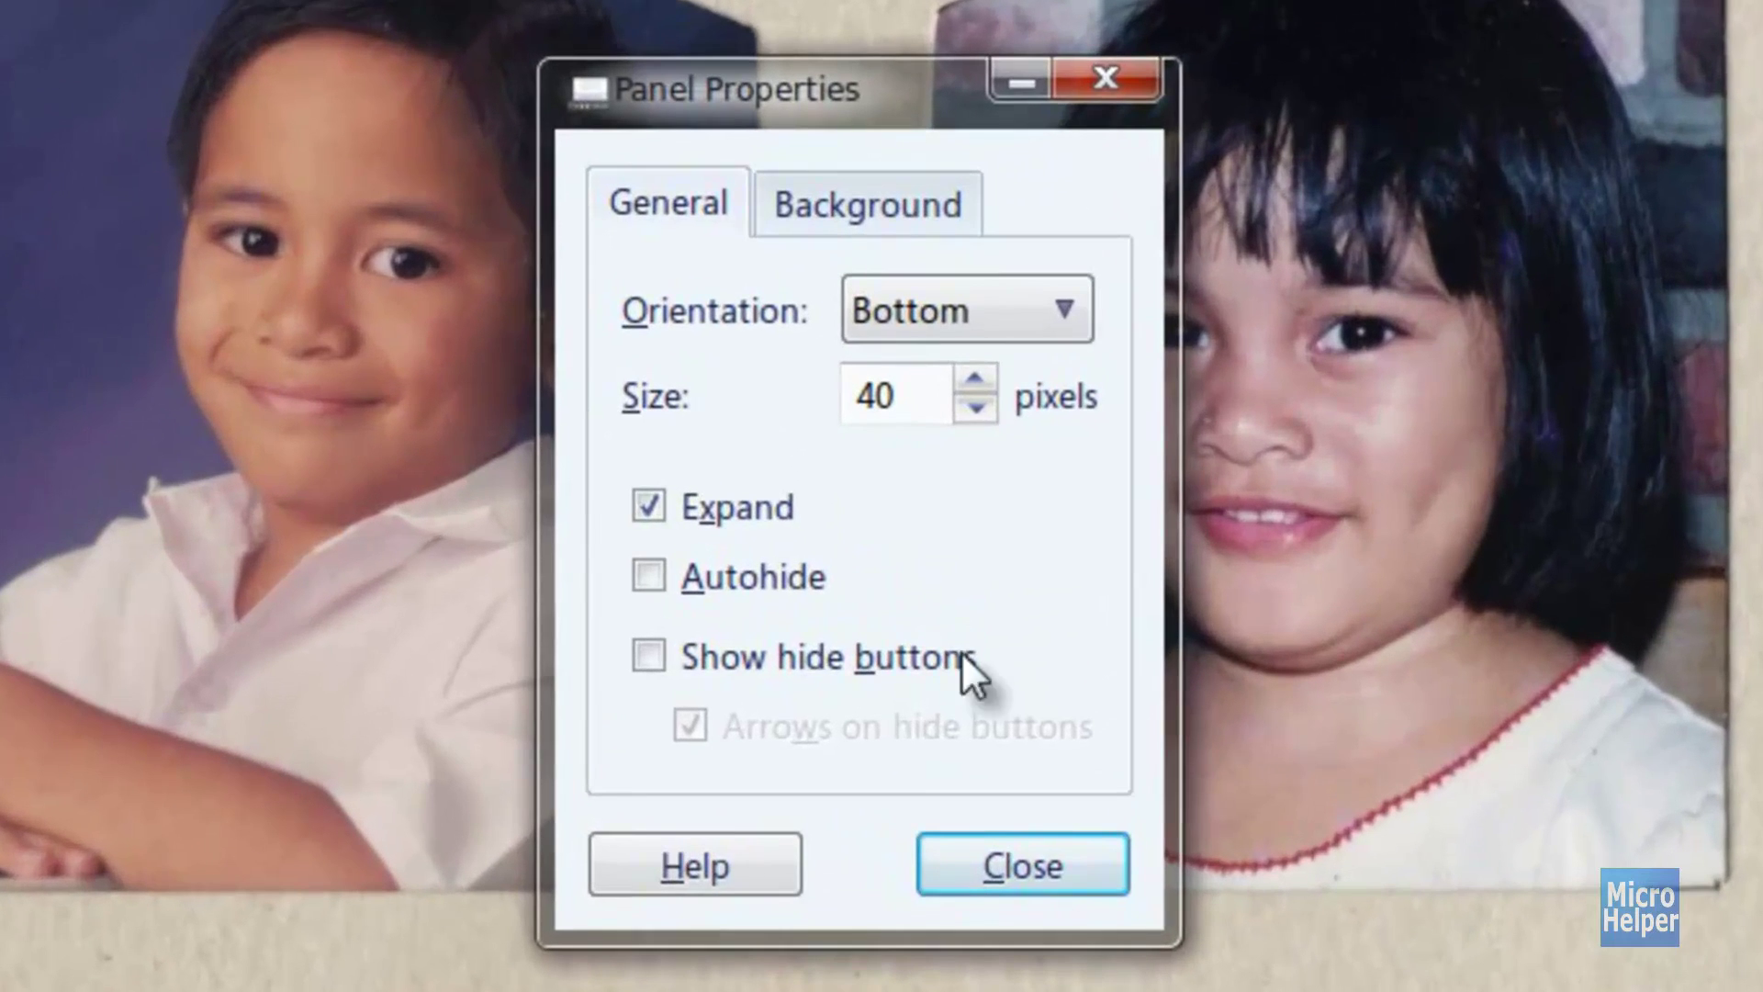
{"action": "left_click", "coordinate": [900, 198]}
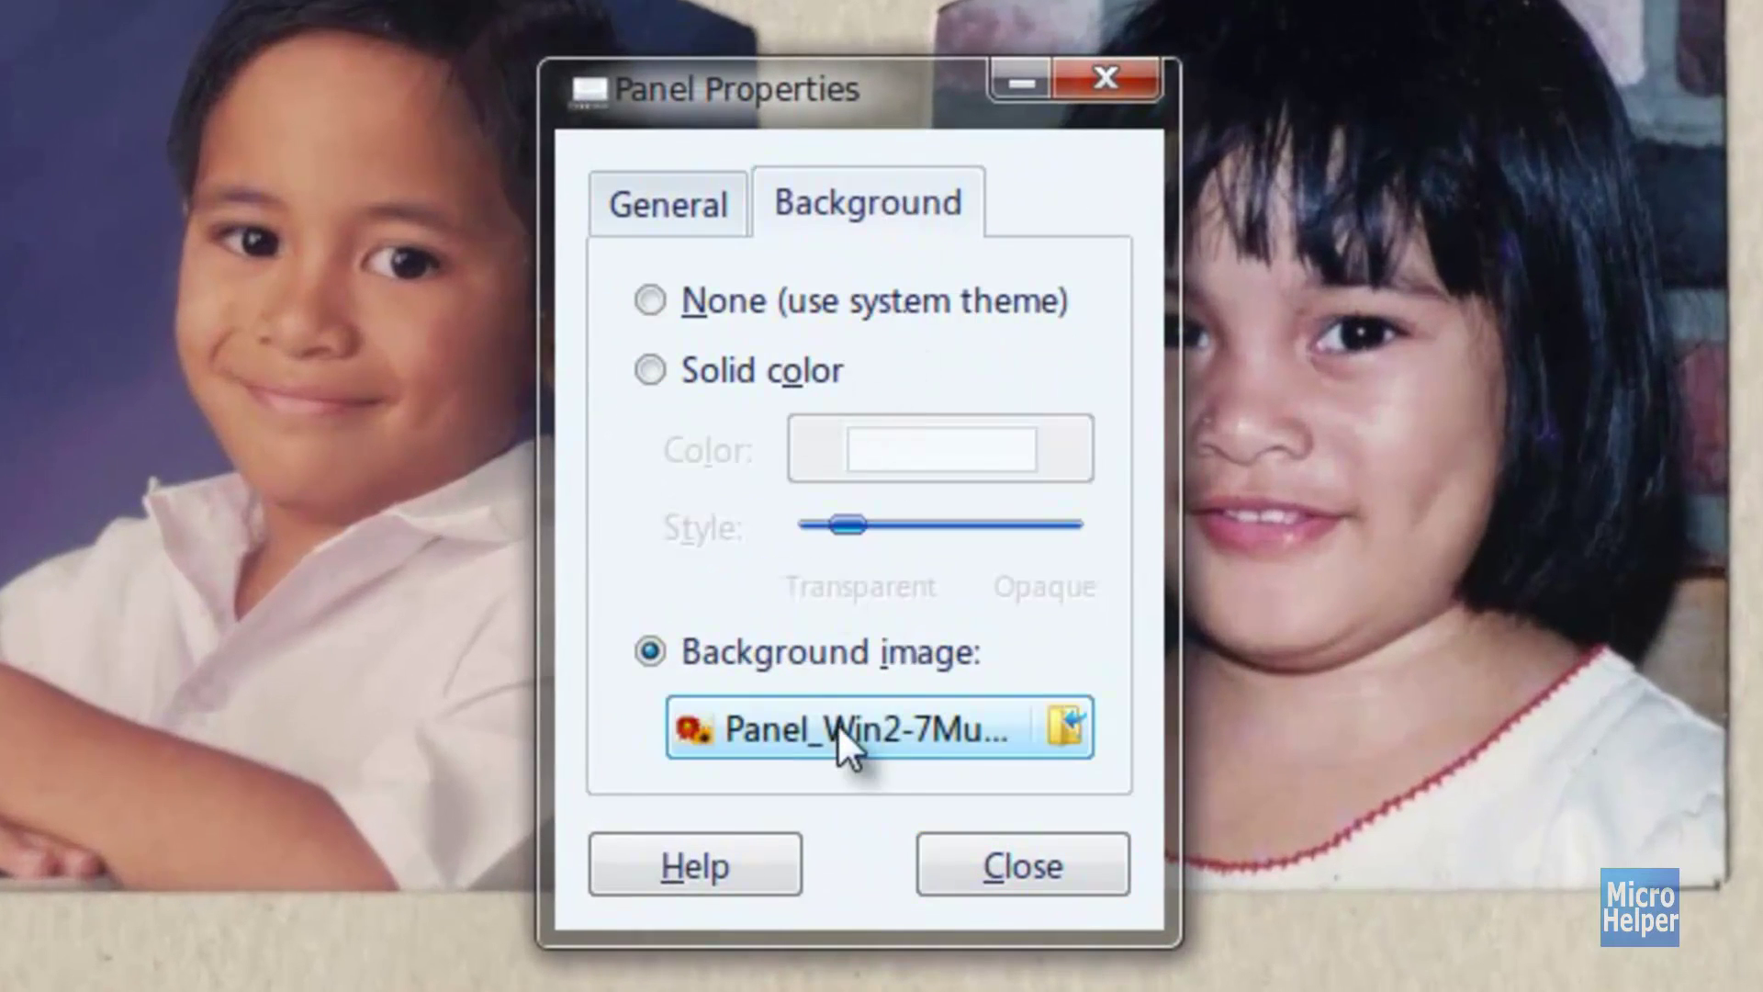
{"action": "left_click", "coordinate": [650, 370]}
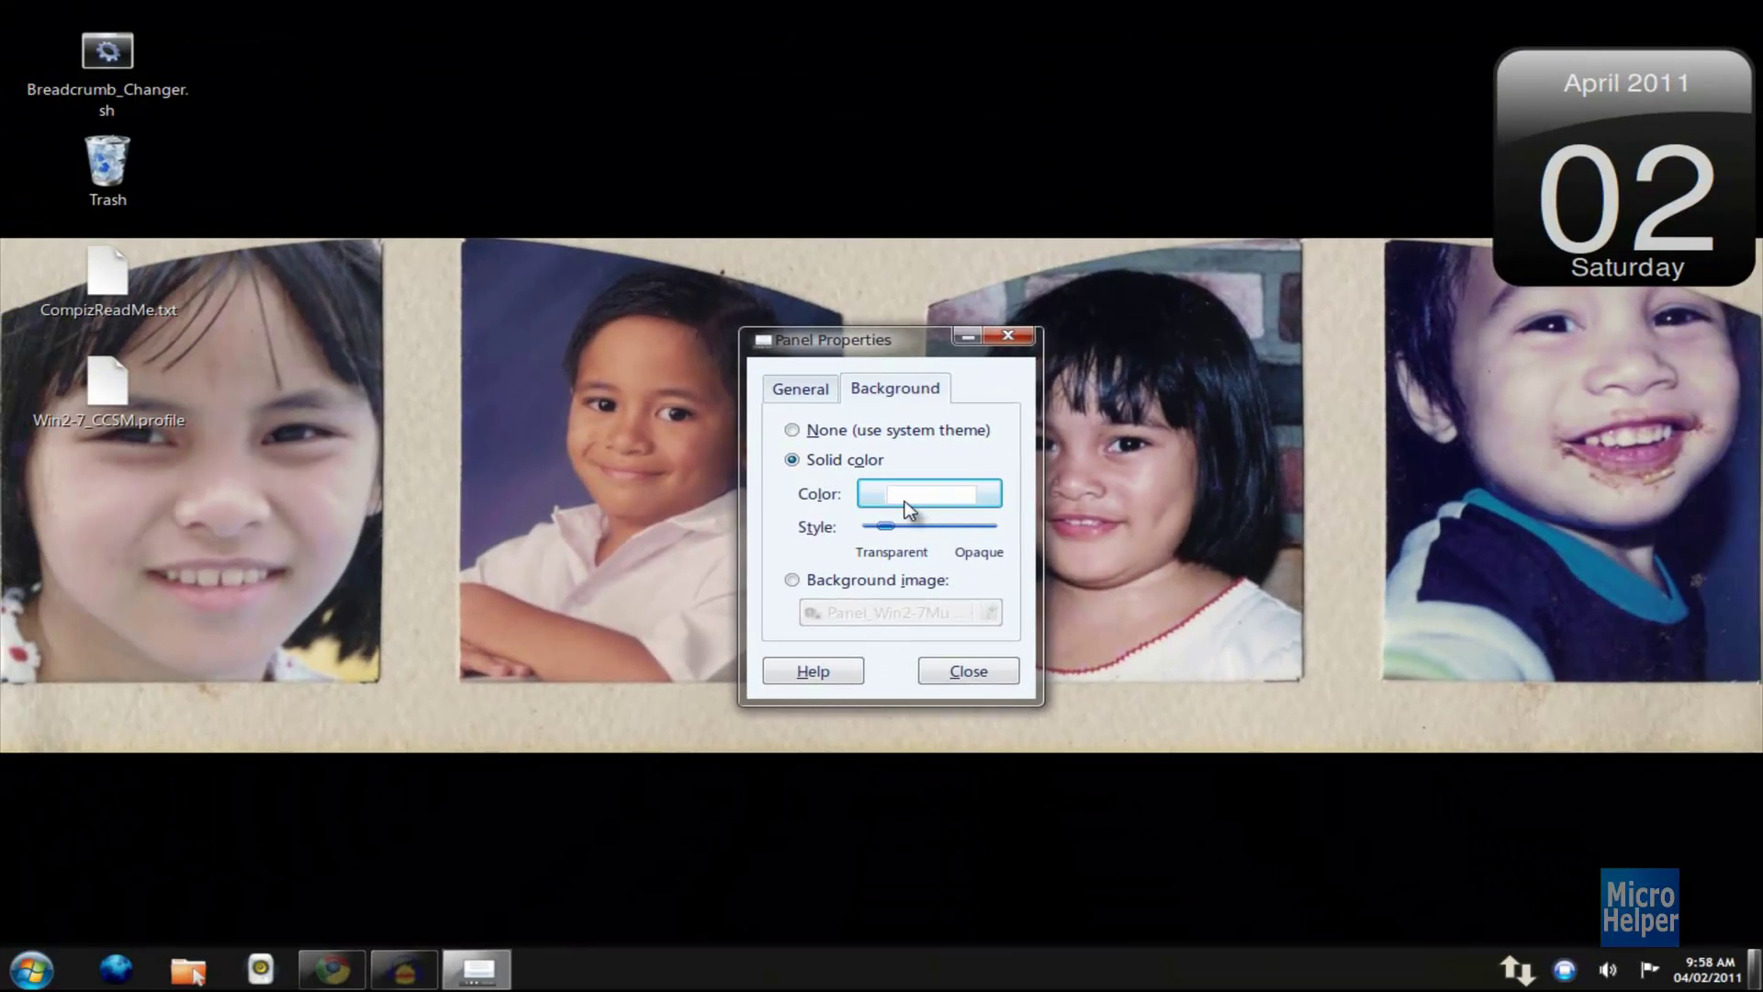
- Set the panel's solid background color to dark brown #311E1E
{"action": "left_click", "coordinate": [908, 508]}
{"action": "left_click_drag", "start_coordinate": [698, 496], "coordinate": [665, 470]}
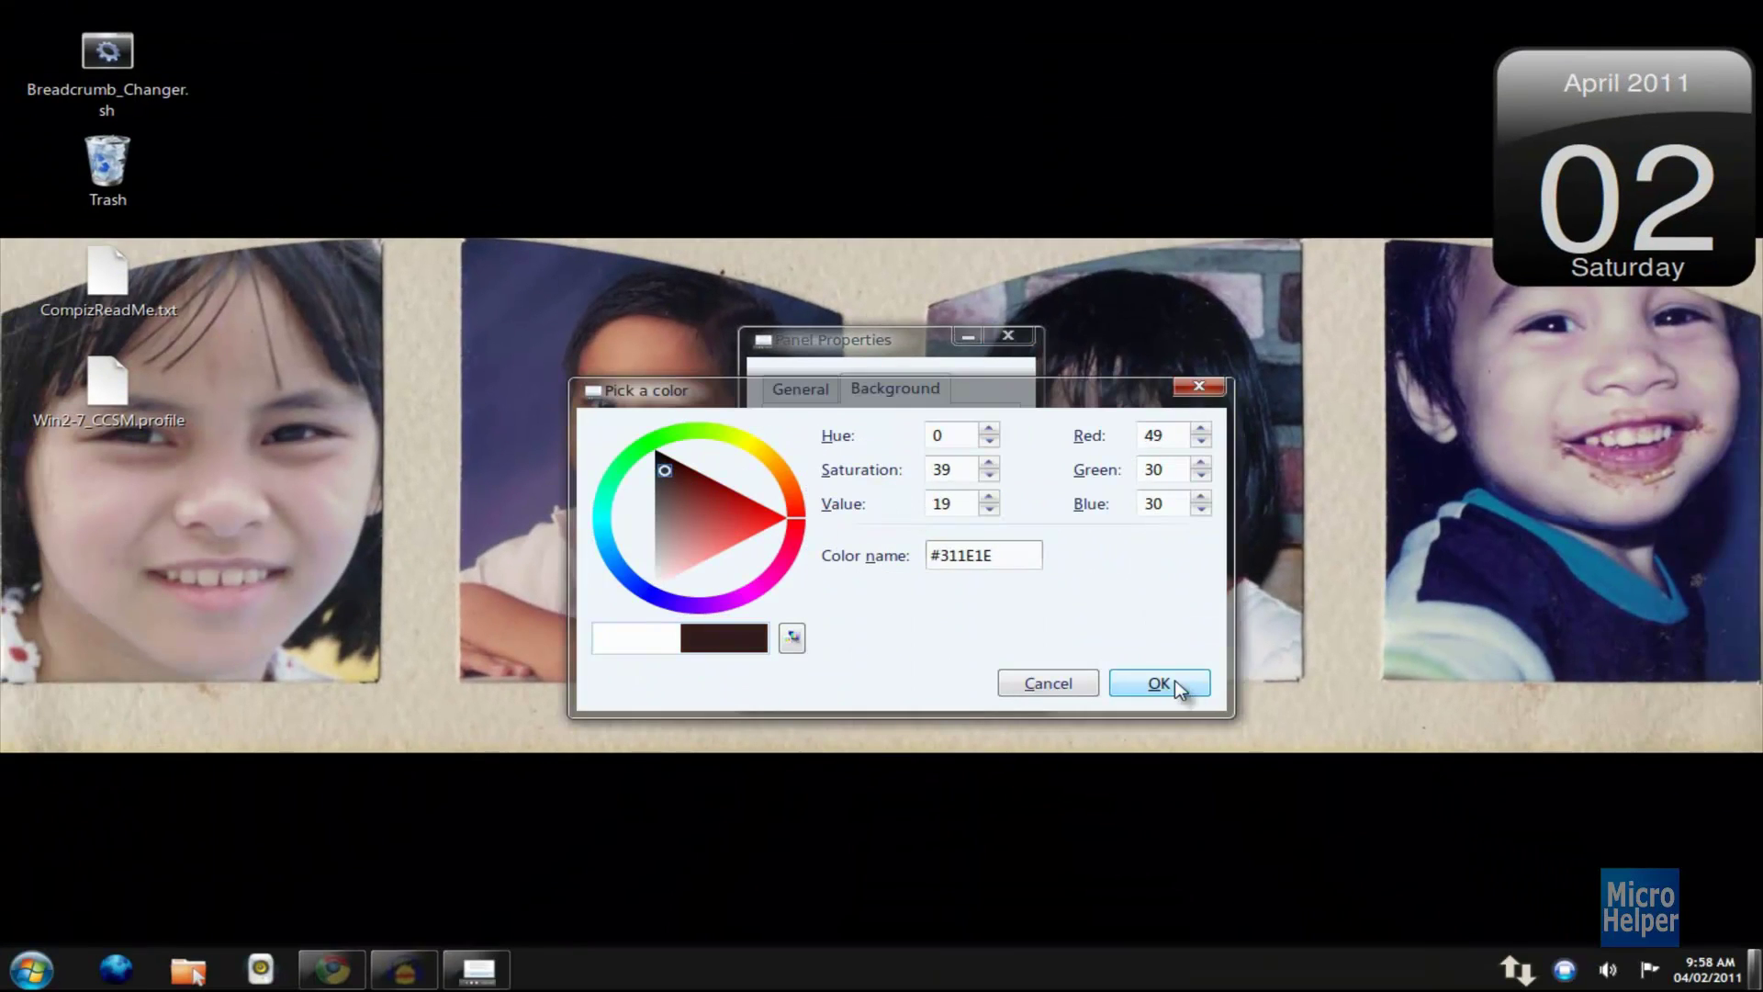
{"action": "left_click", "coordinate": [1185, 688]}
- Change the panel's solid background color to dark navy blue
{"action": "left_click", "coordinate": [909, 496]}
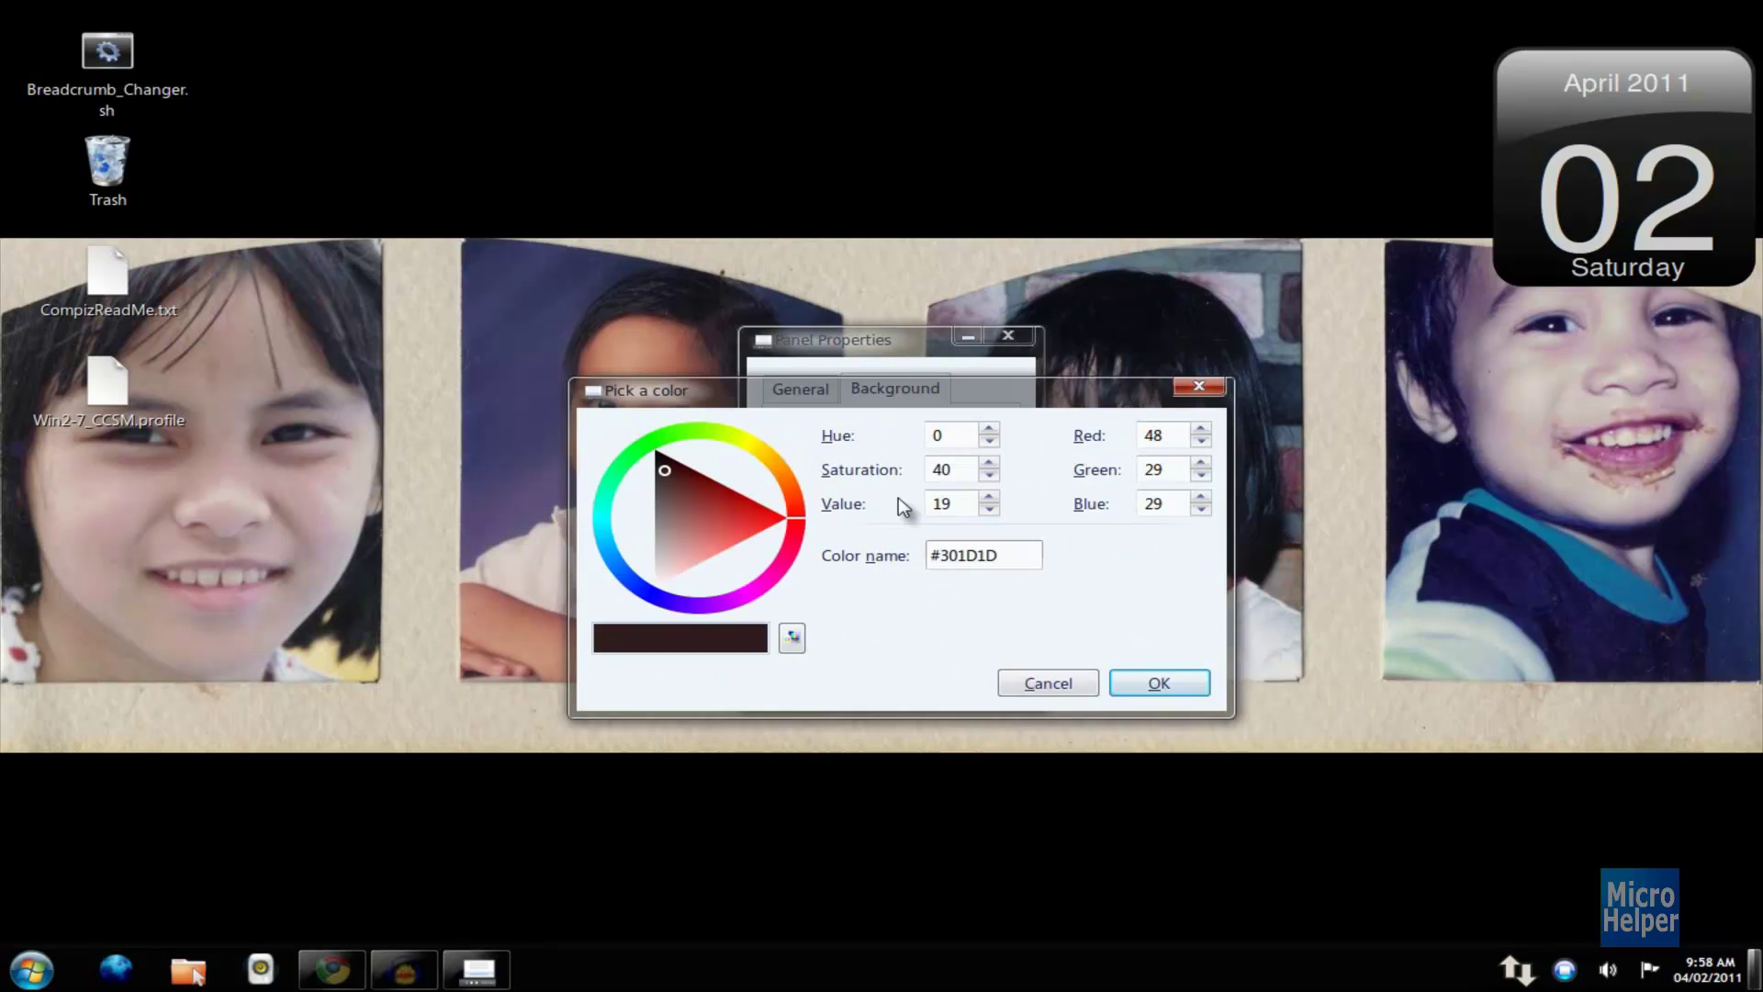
{"action": "left_click", "coordinate": [792, 637]}
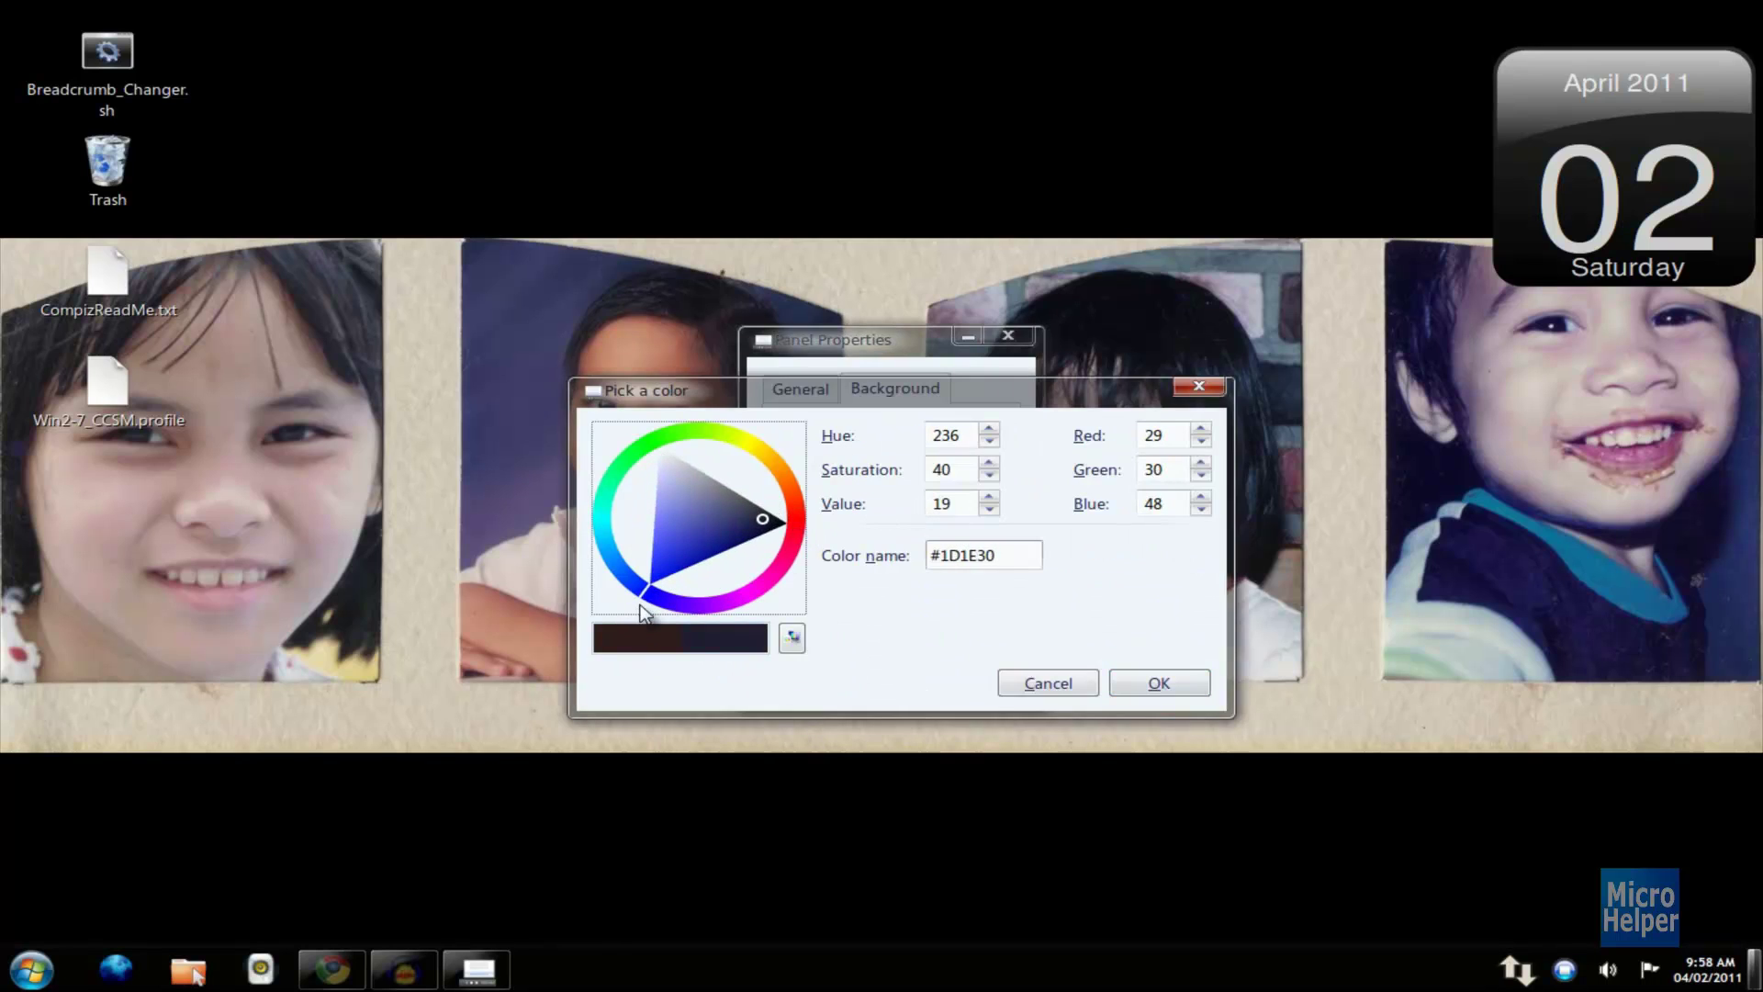
{"action": "left_click", "coordinate": [730, 550]}
{"action": "left_click", "coordinate": [1122, 682]}
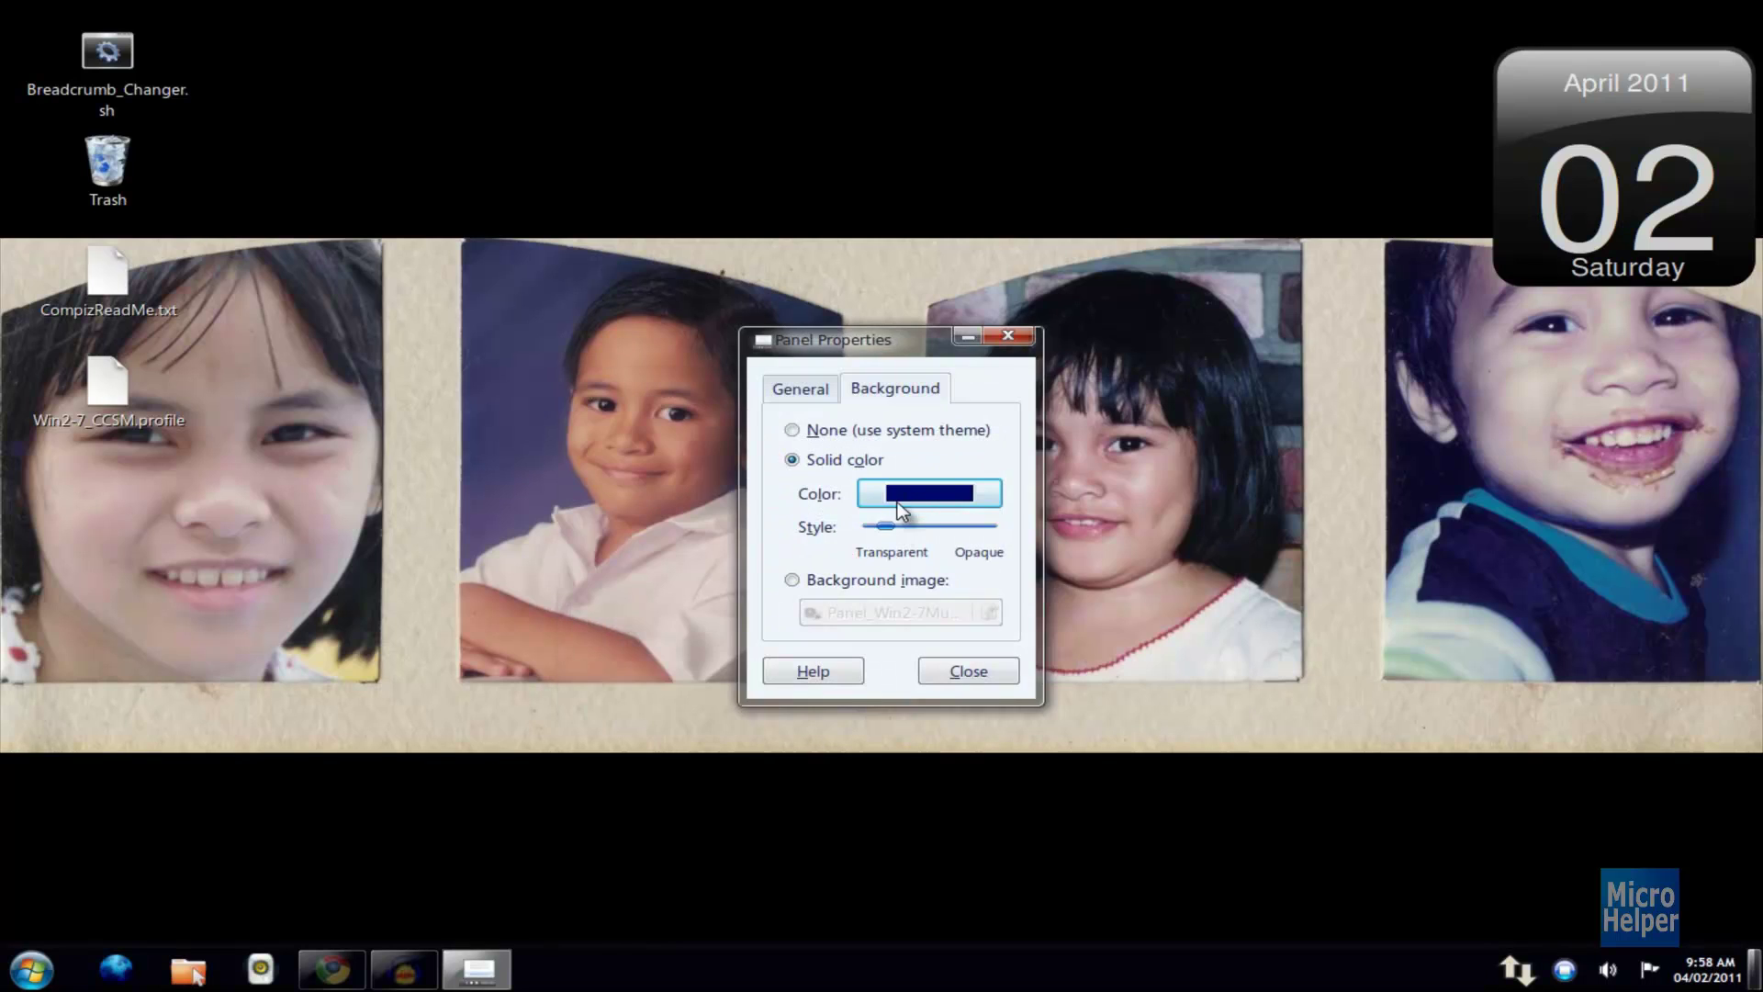
- Make the panel's color style almost fully opaque, and reopen Panel Properties to review the background settings before closing it
{"action": "left_click_drag", "start_coordinate": [930, 537], "coordinate": [973, 537]}
{"action": "left_click", "coordinate": [991, 673]}
{"action": "right_click", "coordinate": [740, 971]}
{"action": "left_click", "coordinate": [847, 856]}
{"action": "left_click", "coordinate": [913, 395]}
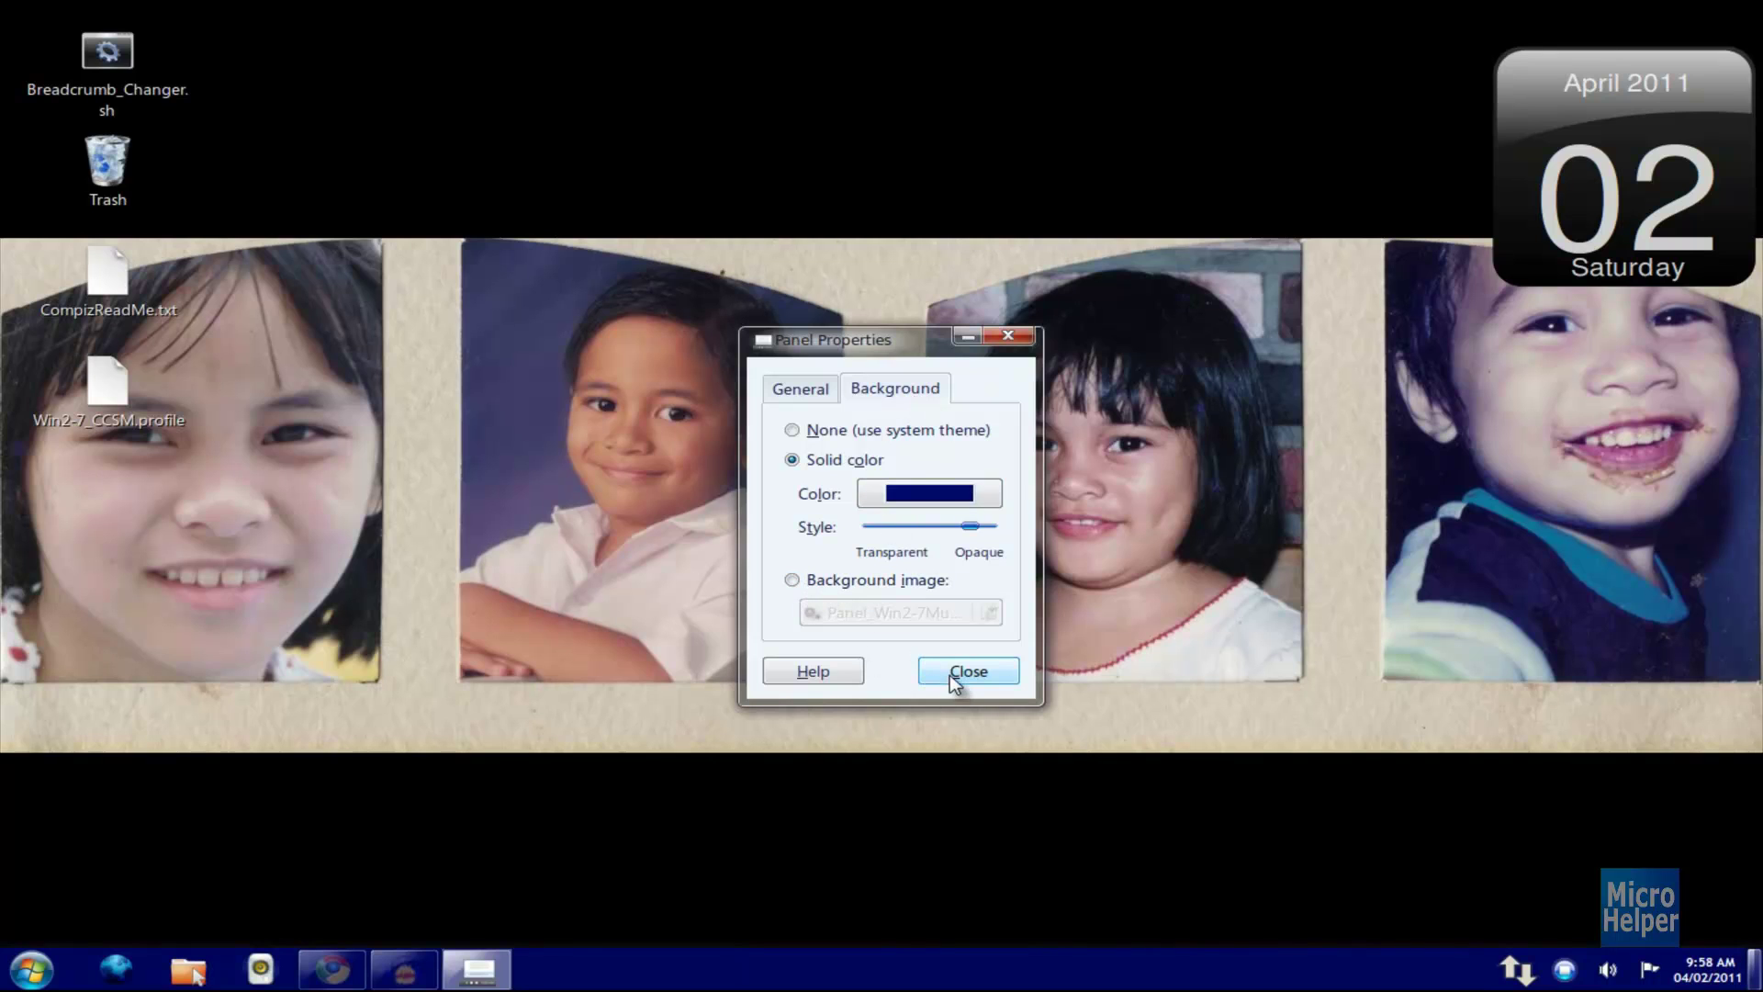
{"action": "key", "text": "ctrl+alt+Left"}
{"action": "left_click", "coordinate": [950, 674]}
- Search the GnoMenu for "compi", and close the menu
{"action": "left_click", "coordinate": [31, 967]}
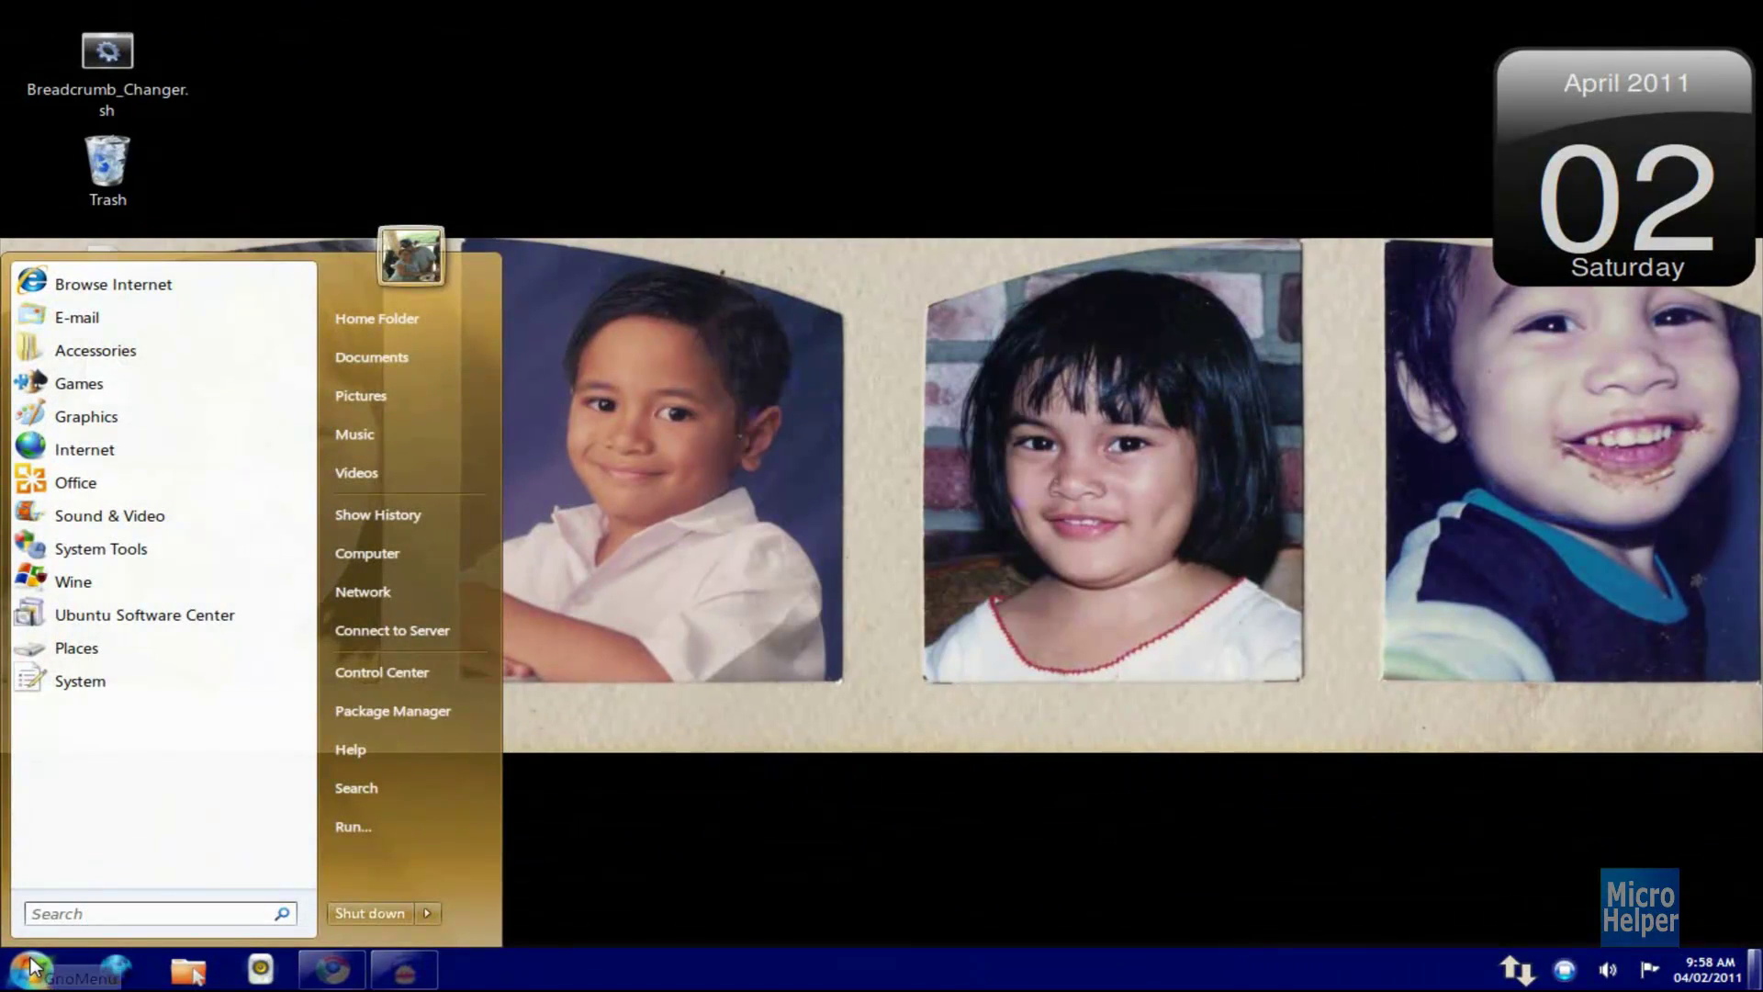
{"action": "type", "text": "x"}
{"action": "key", "text": "Return"}
{"action": "type", "text": "compi"}
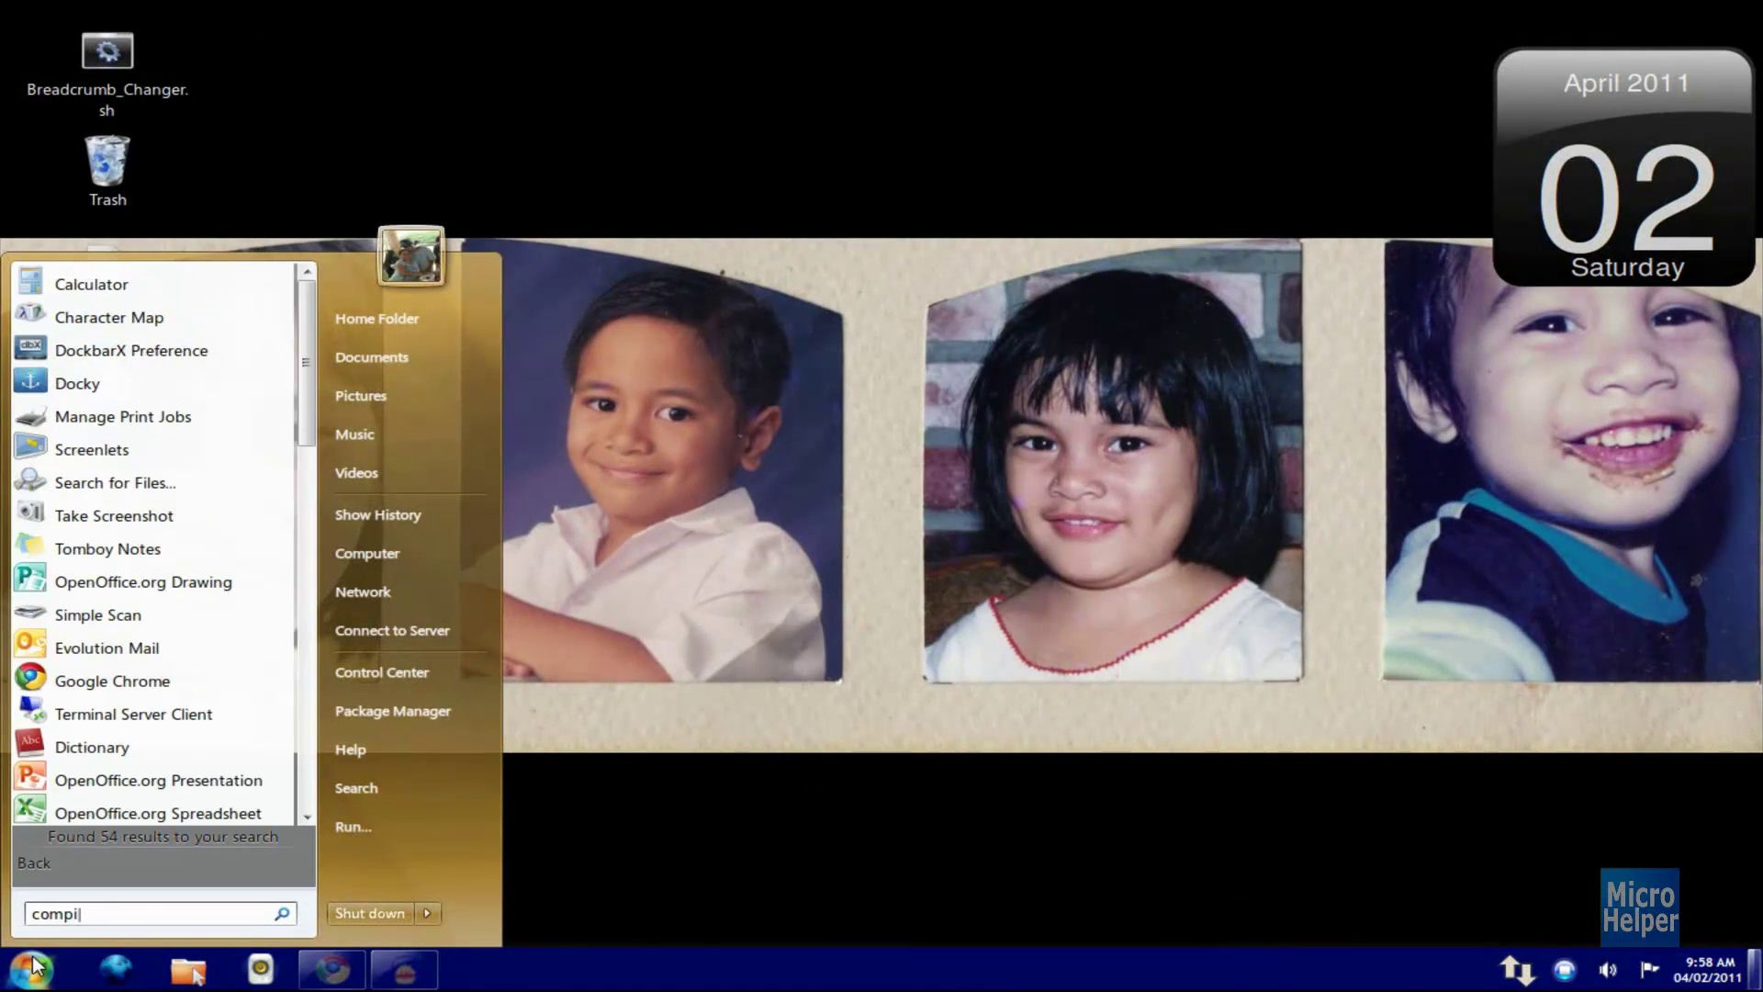
{"action": "left_click", "coordinate": [616, 422]}
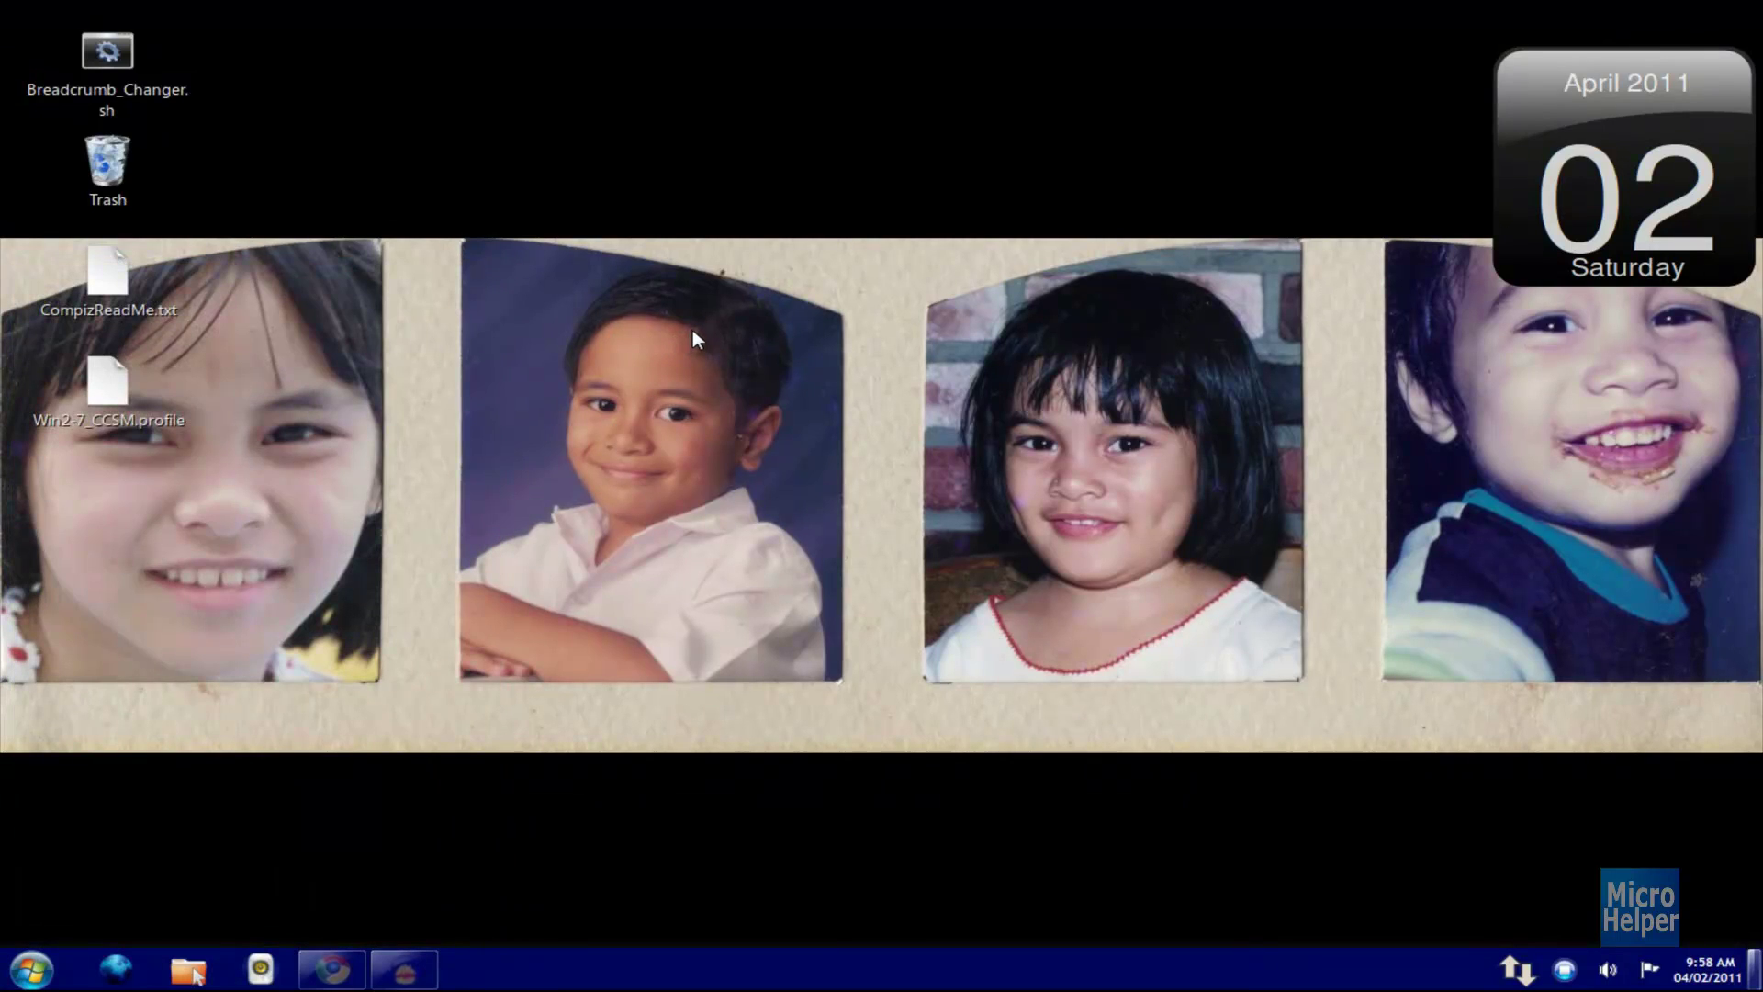
- Bring up the Audacity window and stop the desktop screen recording
{"action": "left_click", "coordinate": [404, 968]}
{"action": "right_click", "coordinate": [1568, 975]}
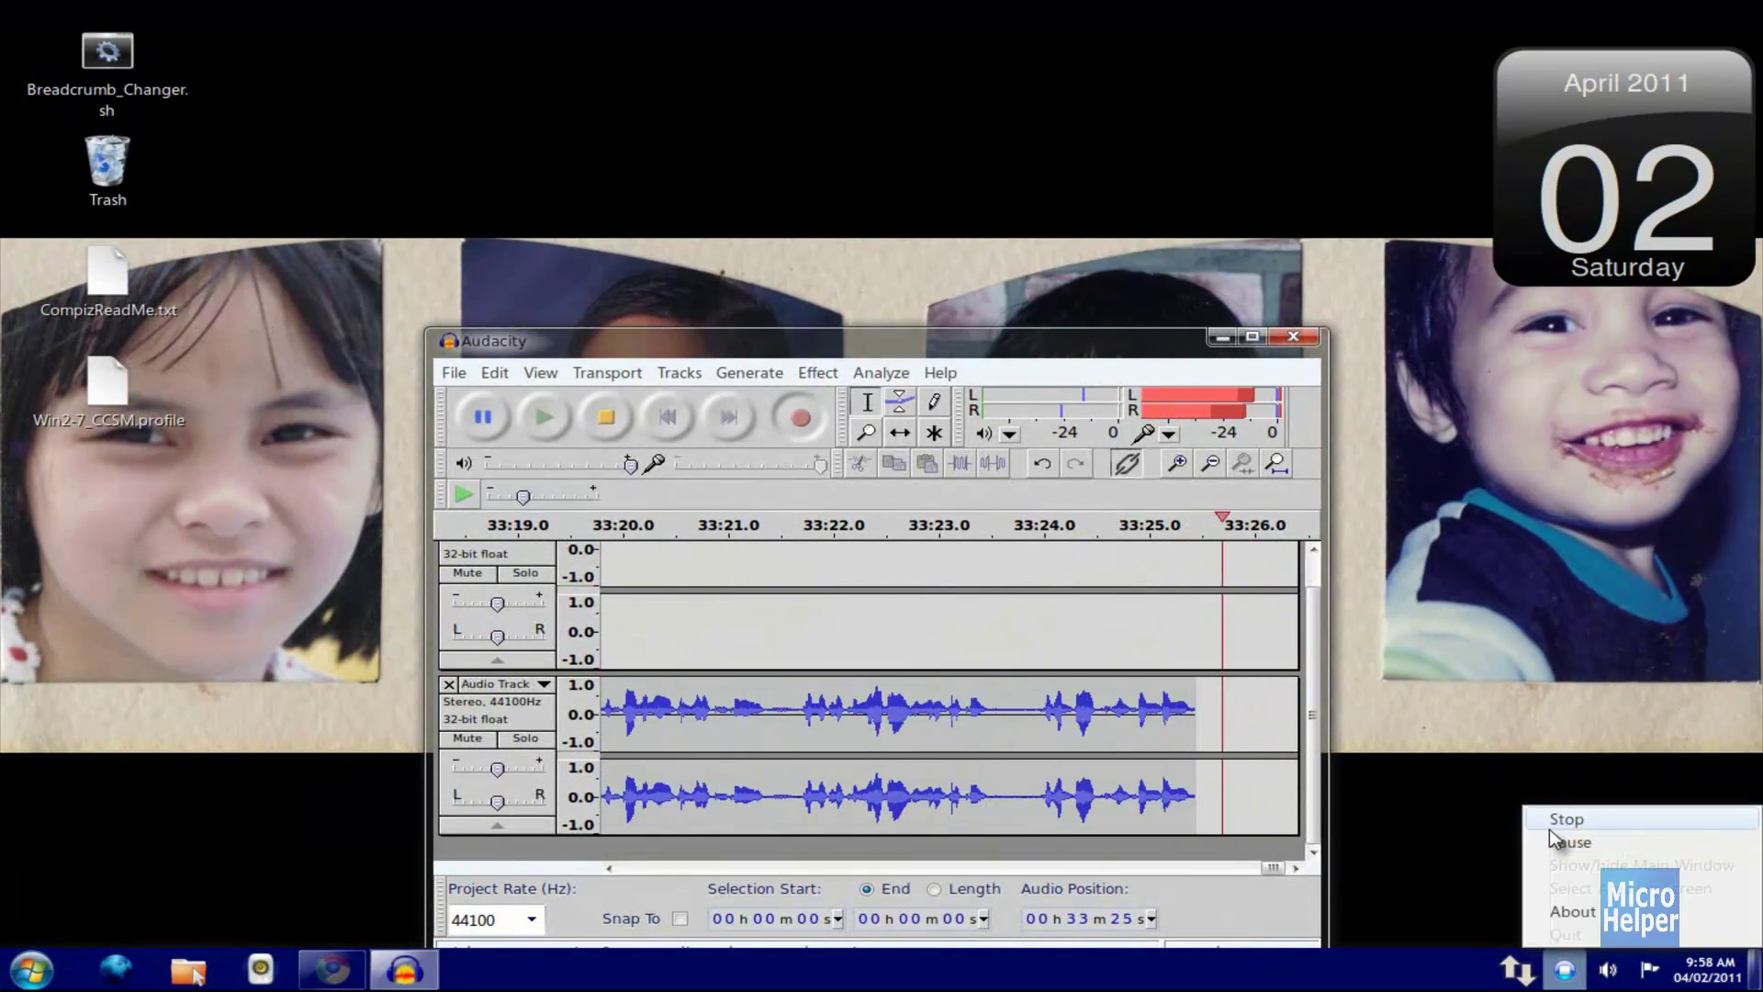
{"action": "left_click", "coordinate": [1562, 820]}
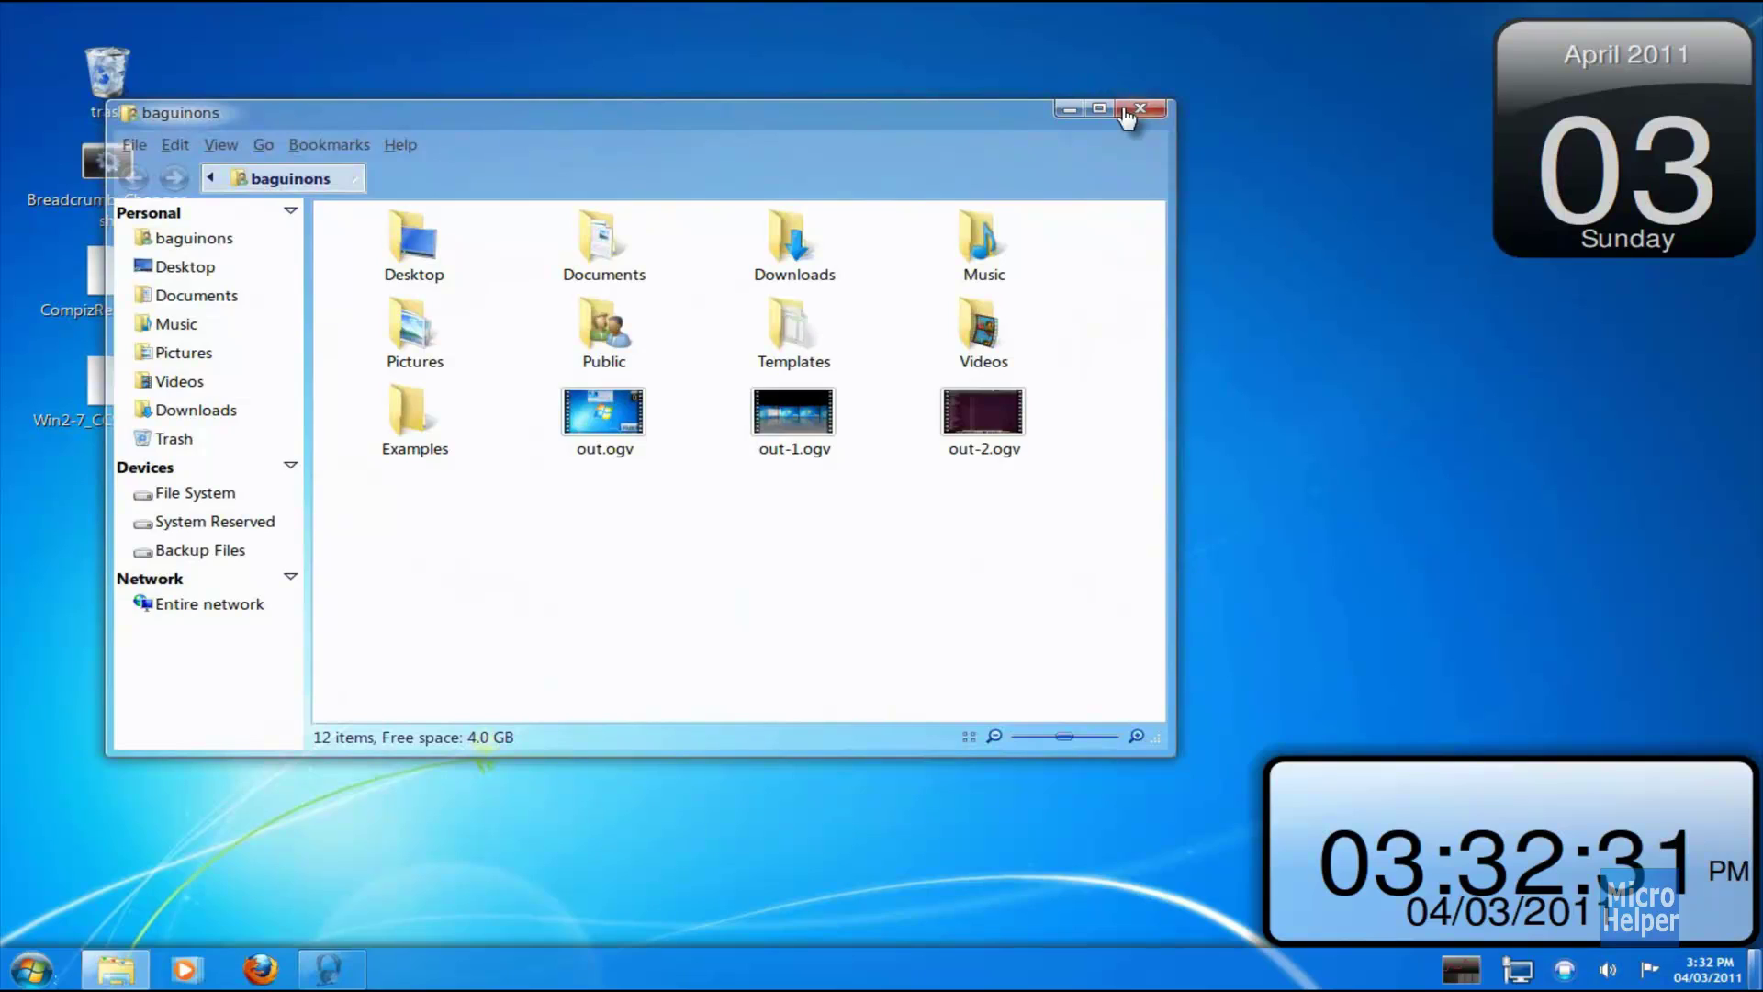
- Close the home folder window and rotate the desktop cube to try the workspace effect
{"action": "left_click", "coordinate": [1132, 111]}
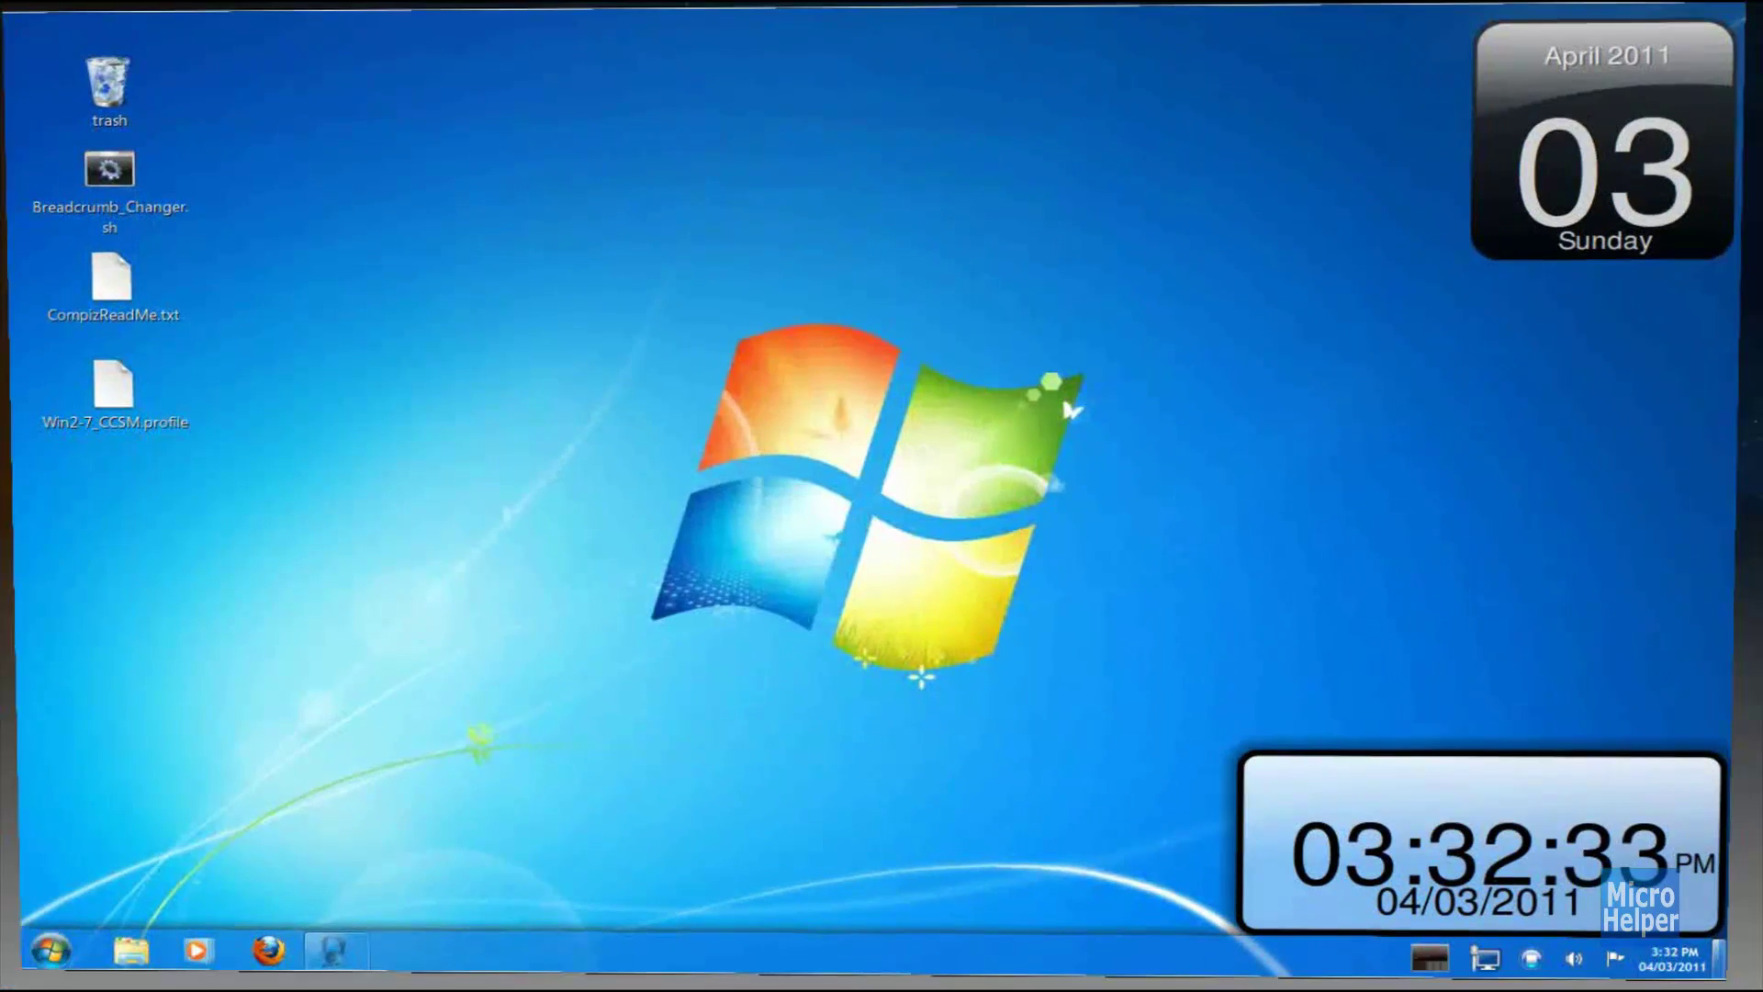
{"action": "key", "text": "ctrl+alt+Right"}
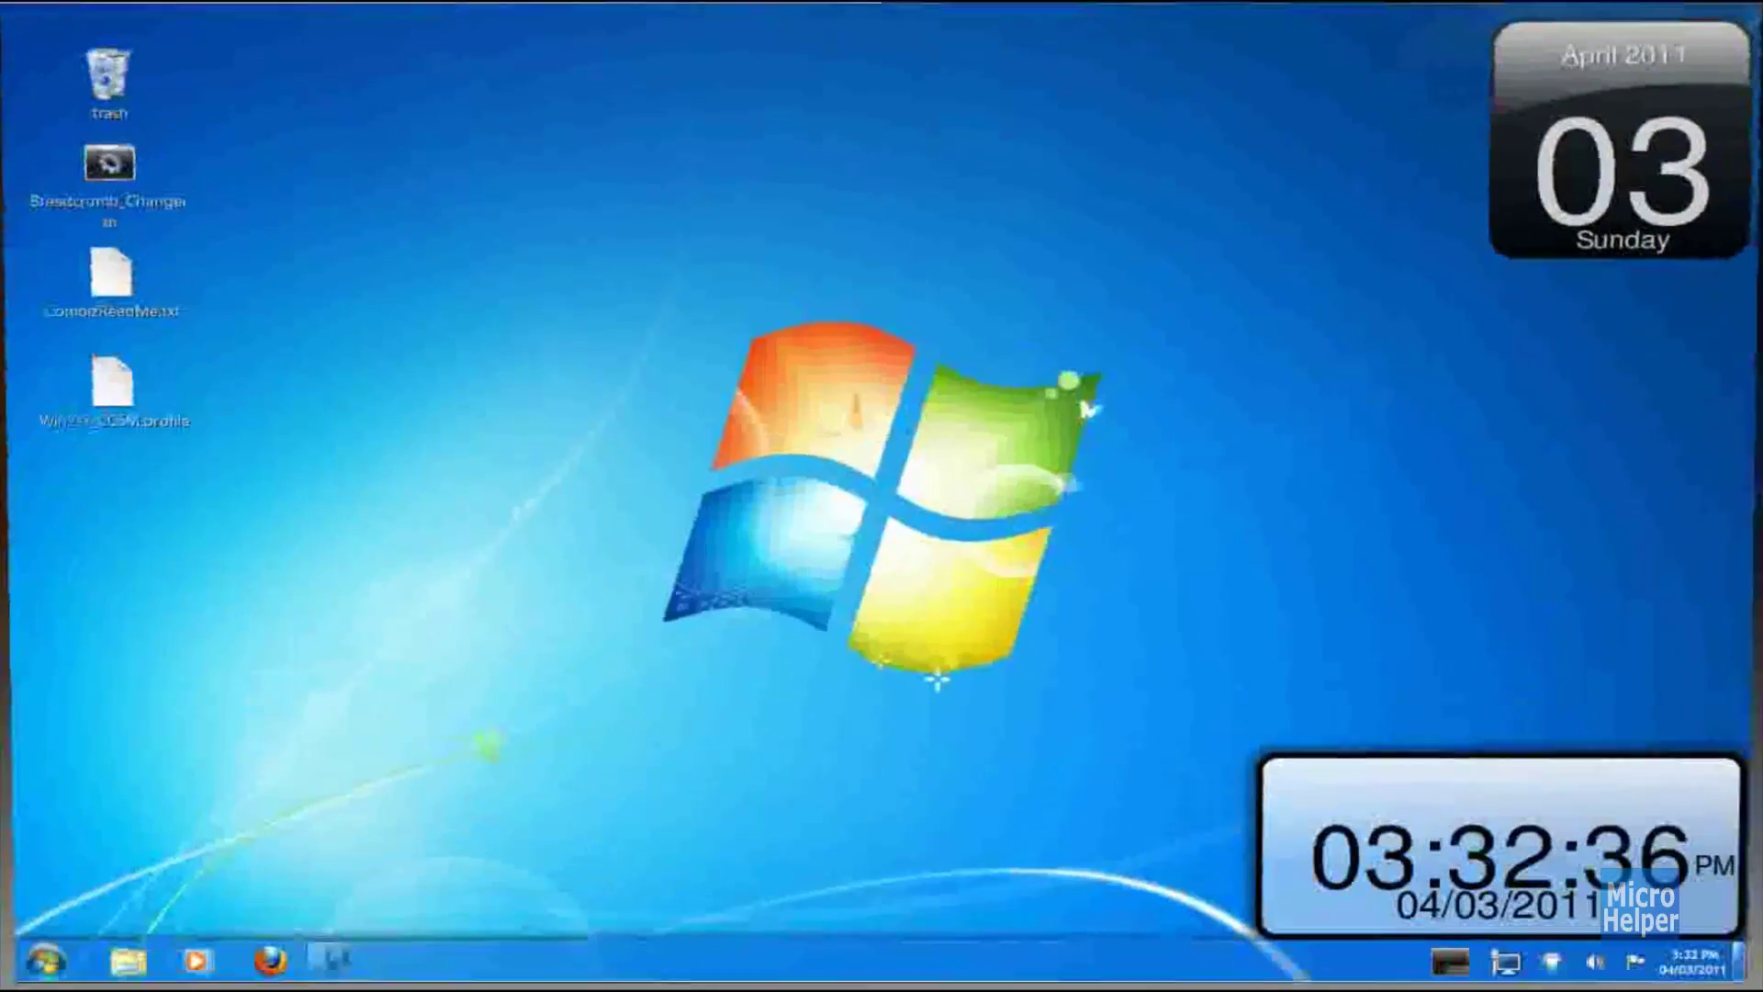
{"action": "left_click_drag", "start_coordinate": [1338, 244], "coordinate": [1516, 245]}
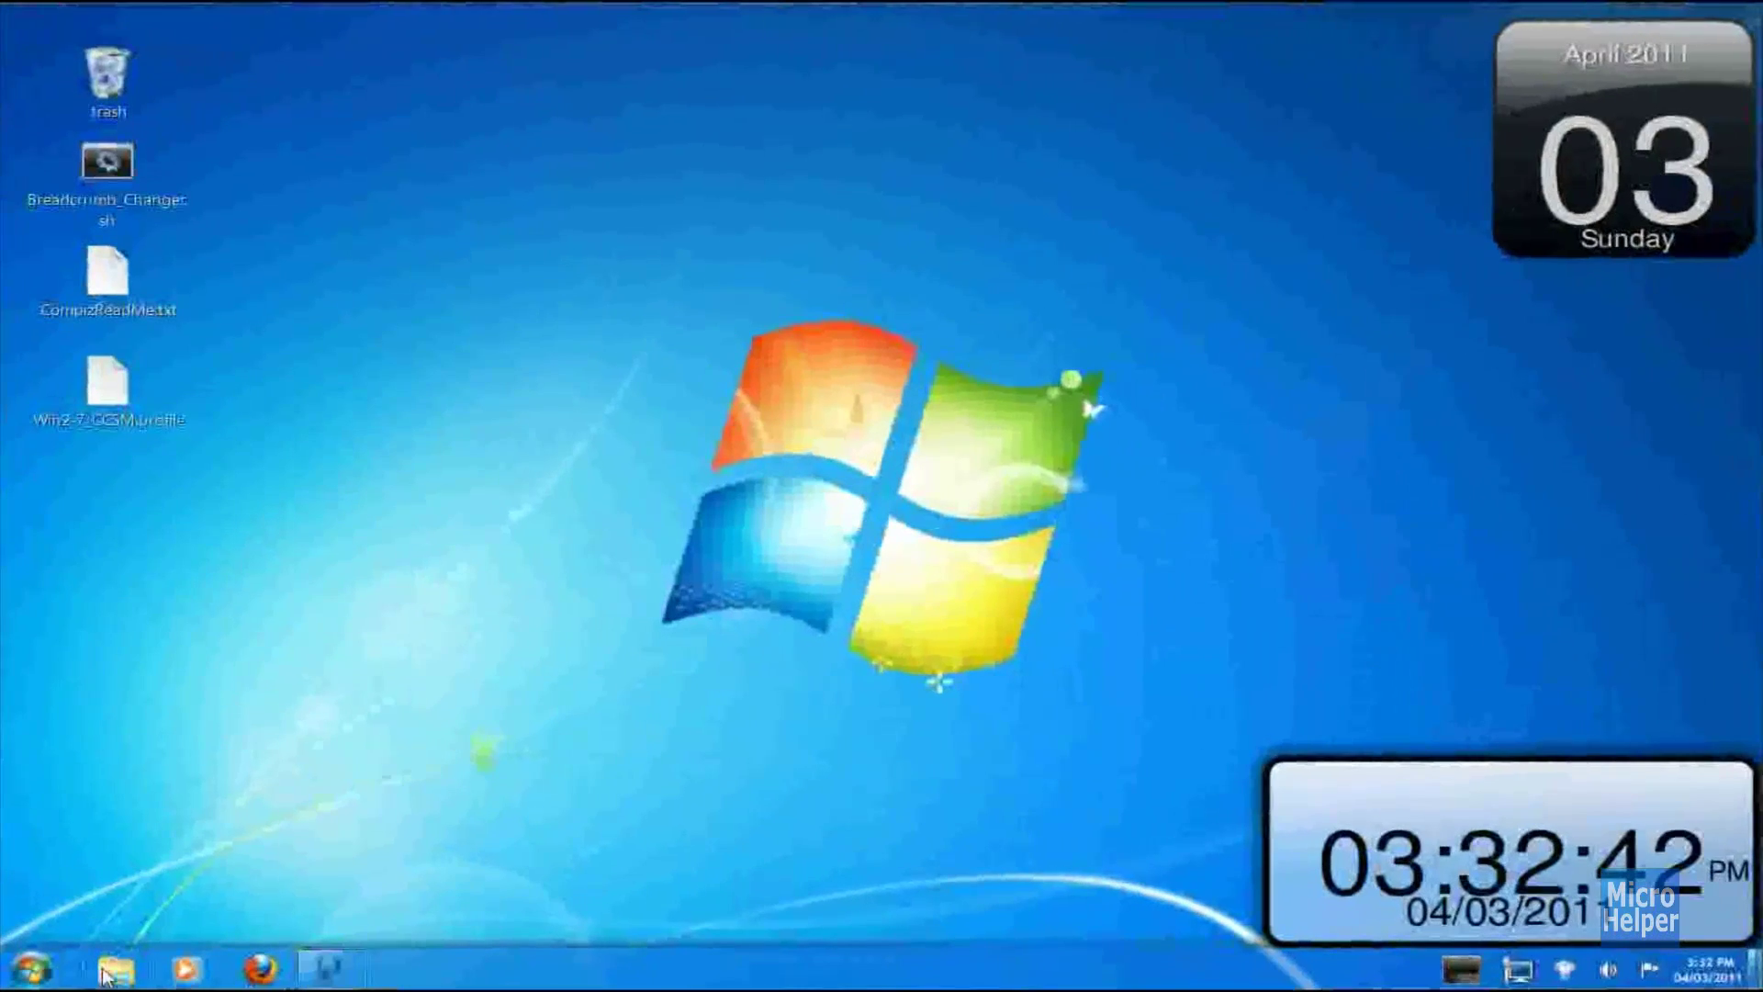
- Open the home folder and move its window across the desktop to check the transparent borders and window effects
{"action": "left_click", "coordinate": [108, 971]}
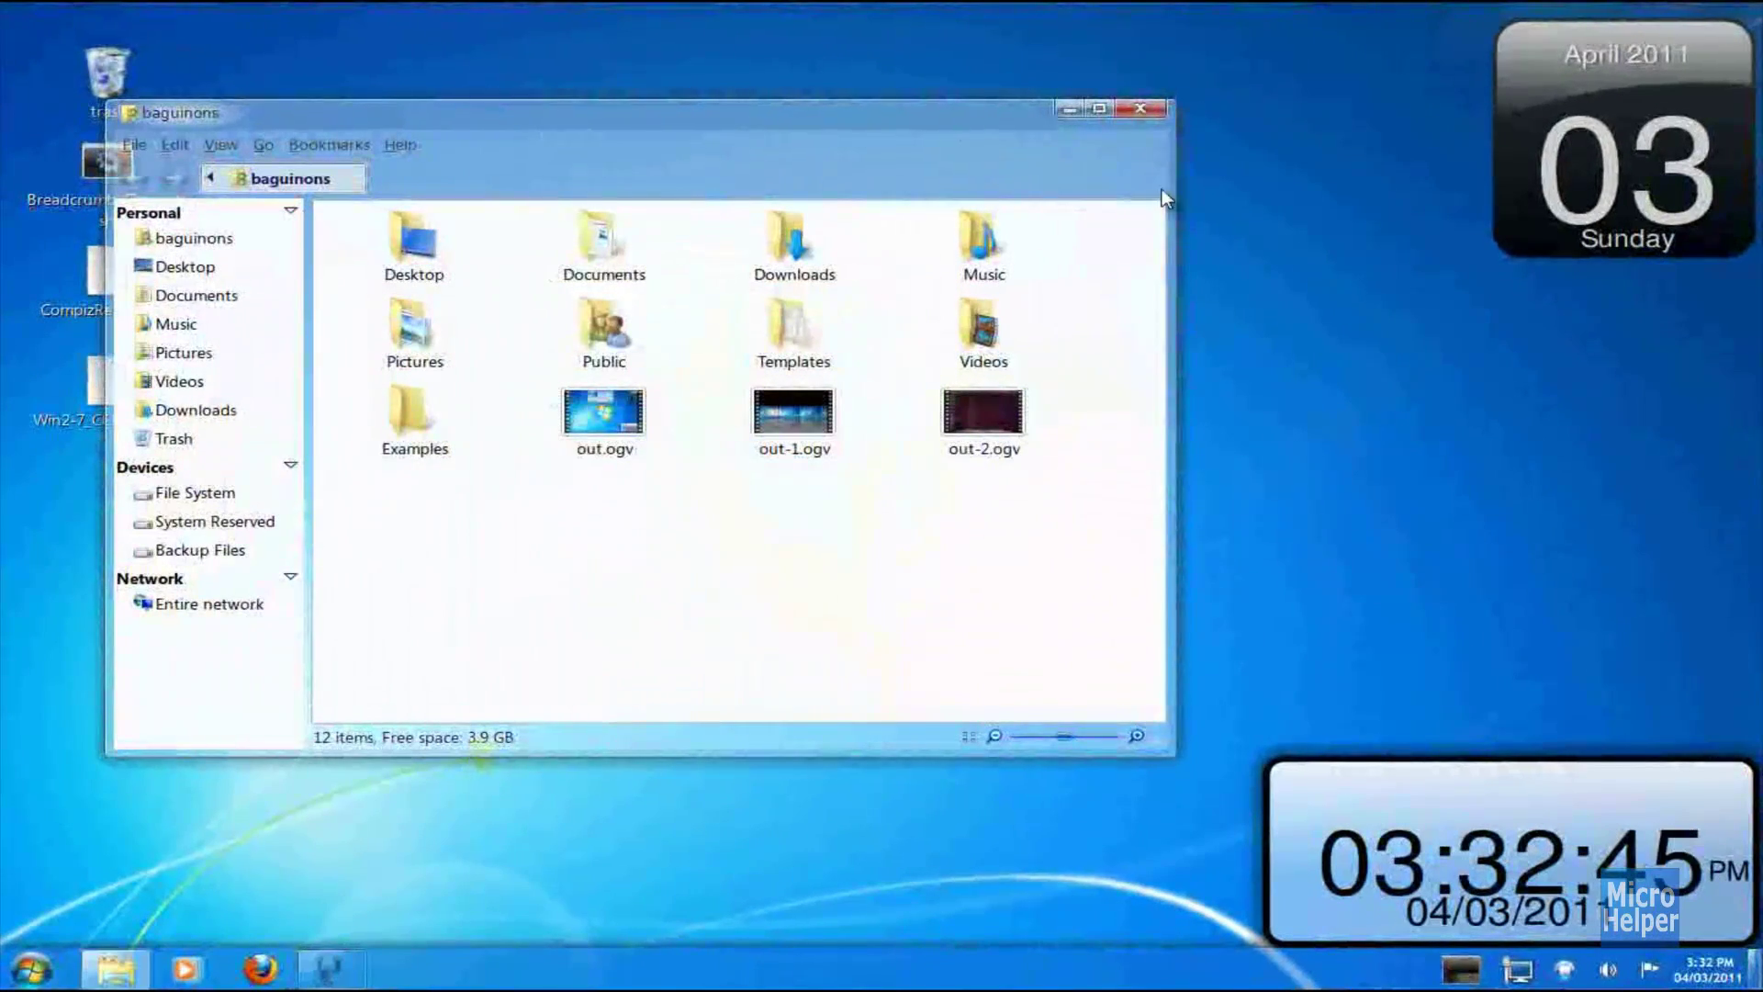
{"action": "left_click_drag", "start_coordinate": [1033, 611], "coordinate": [1038, 606]}
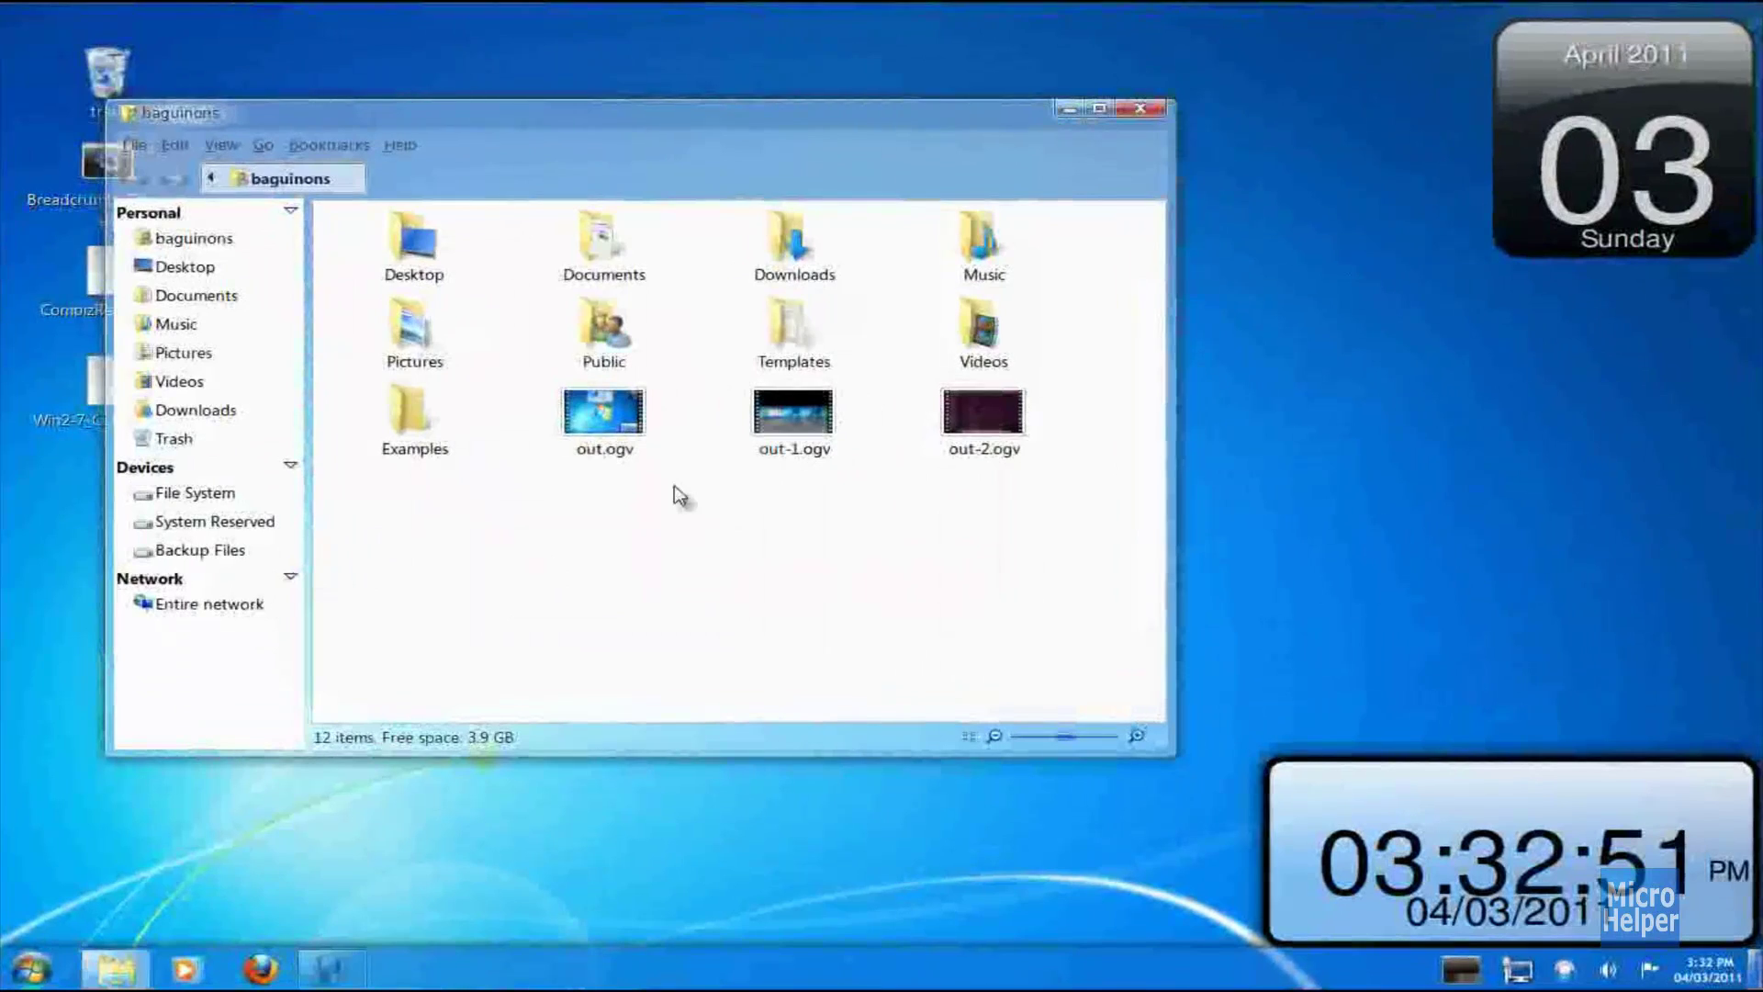
{"action": "left_click_drag", "start_coordinate": [858, 123], "coordinate": [1001, 142]}
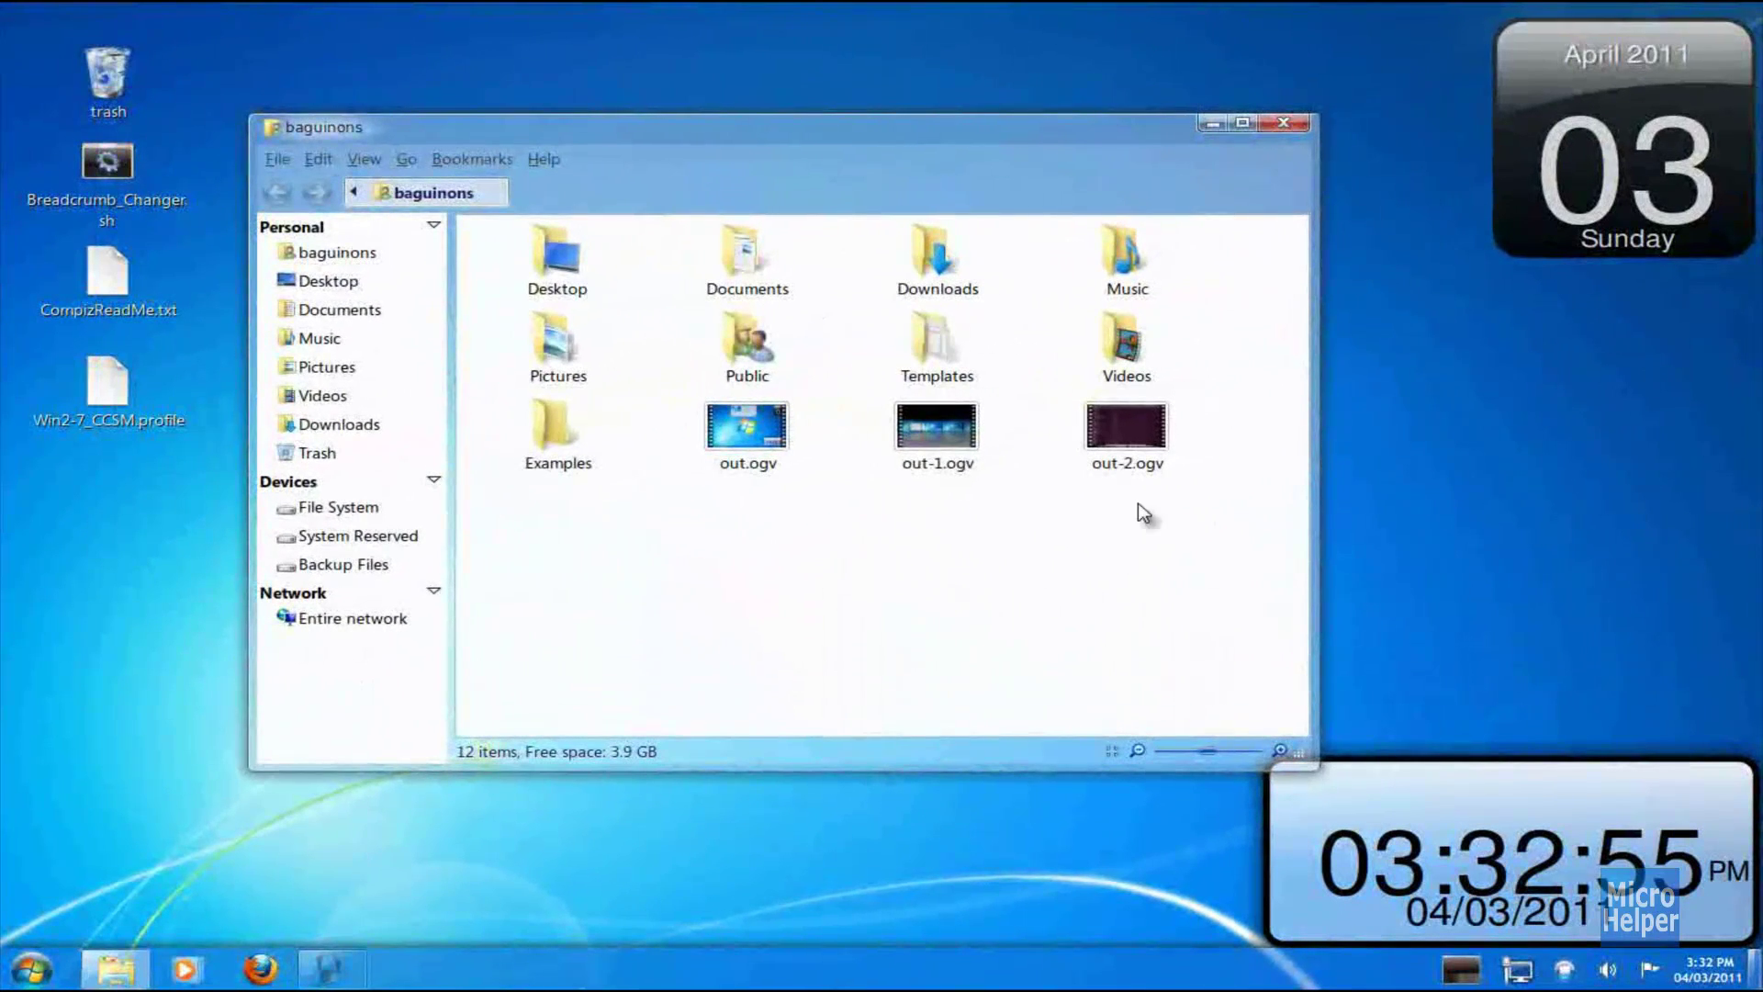